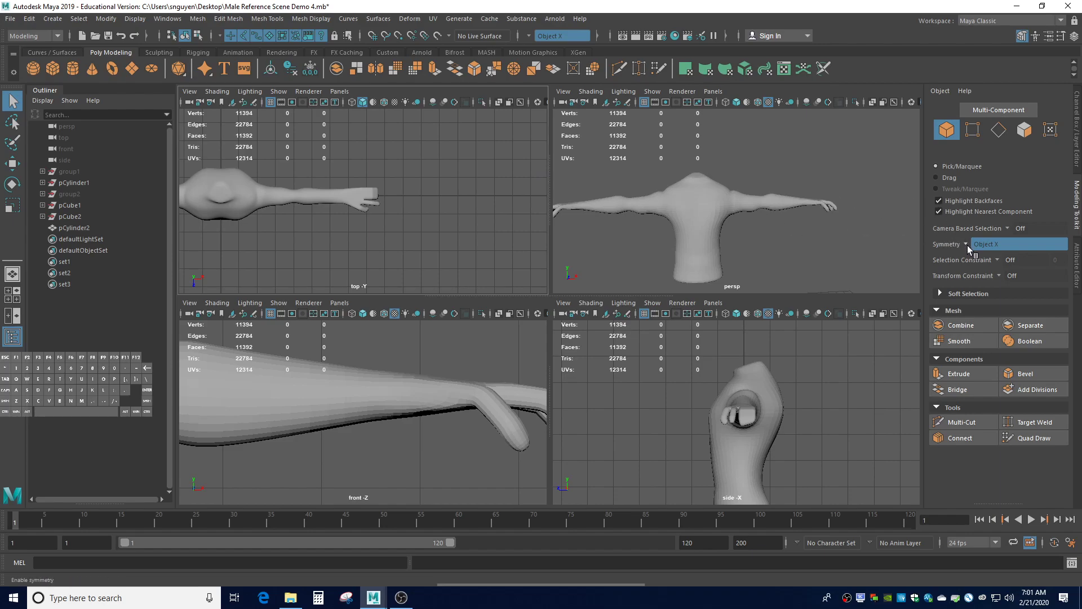
Turn off symmetry and show the hidden group1 reference images.
left_click(965, 246)
left_click(967, 251)
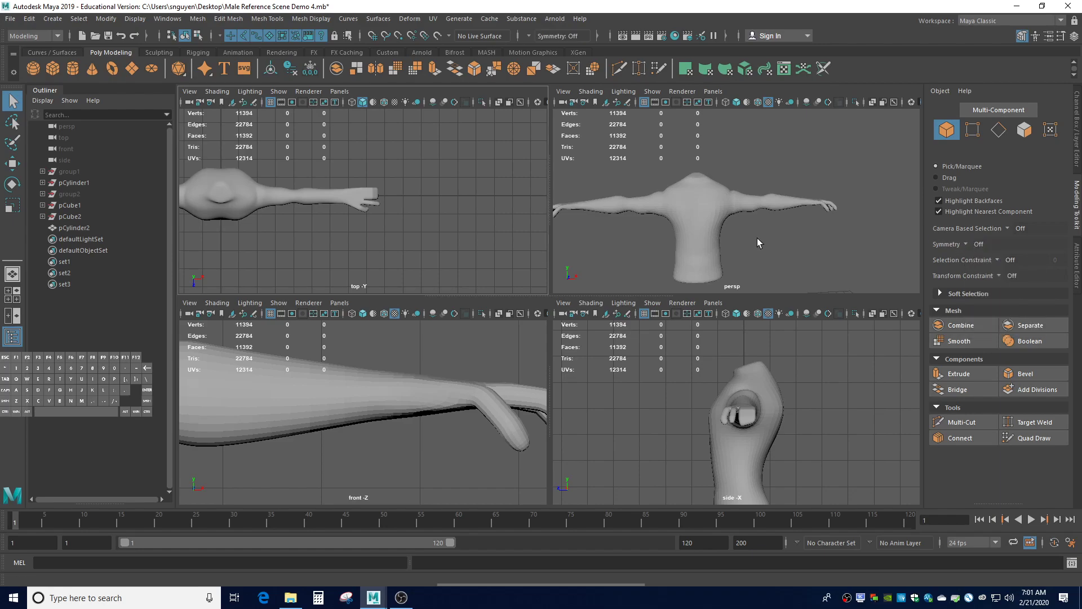
left_click(83, 173)
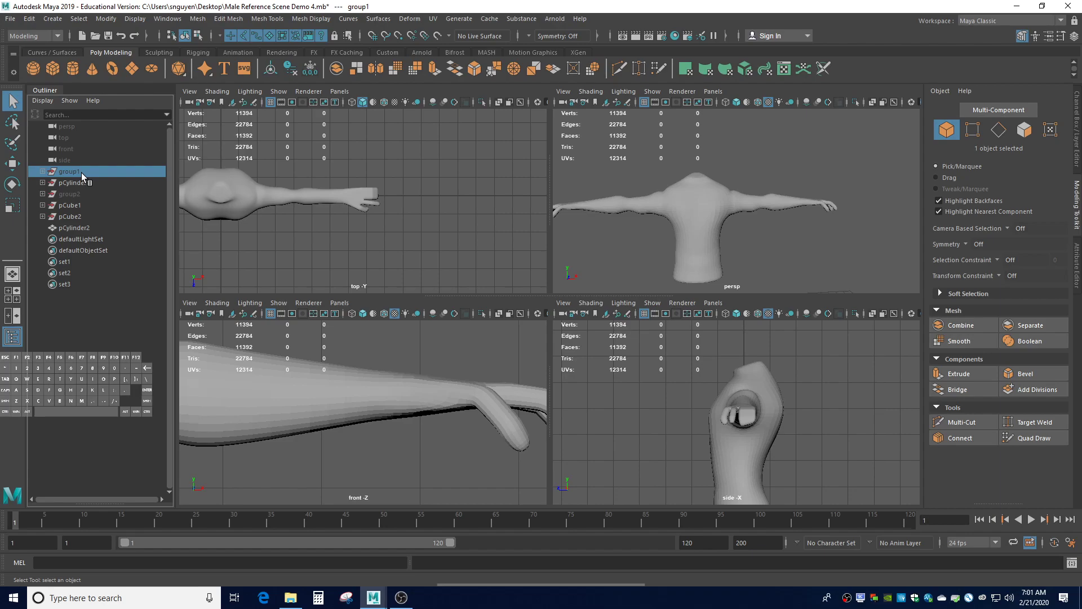
key("h")
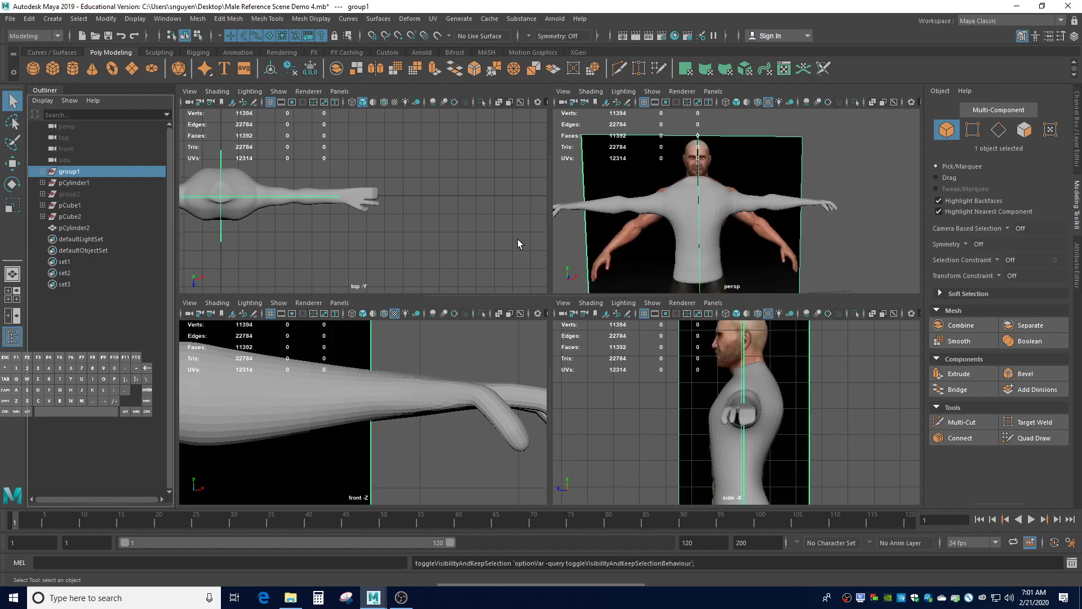
Create a polygon sphere and raise it to the reference head, at Translate Y about 16.42.
left_click(241, 405)
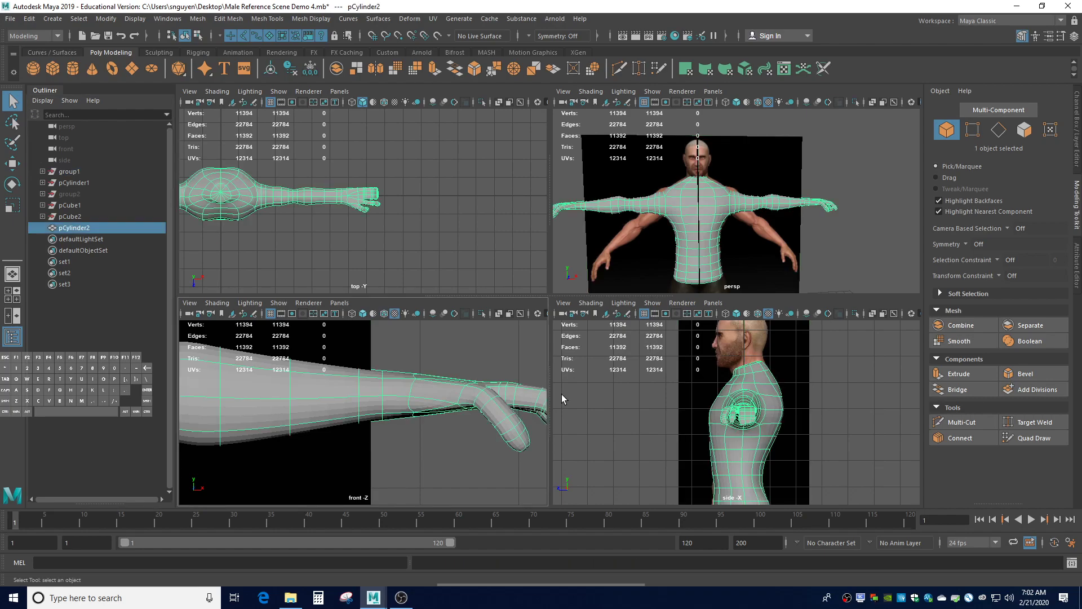
key("f")
key("f")
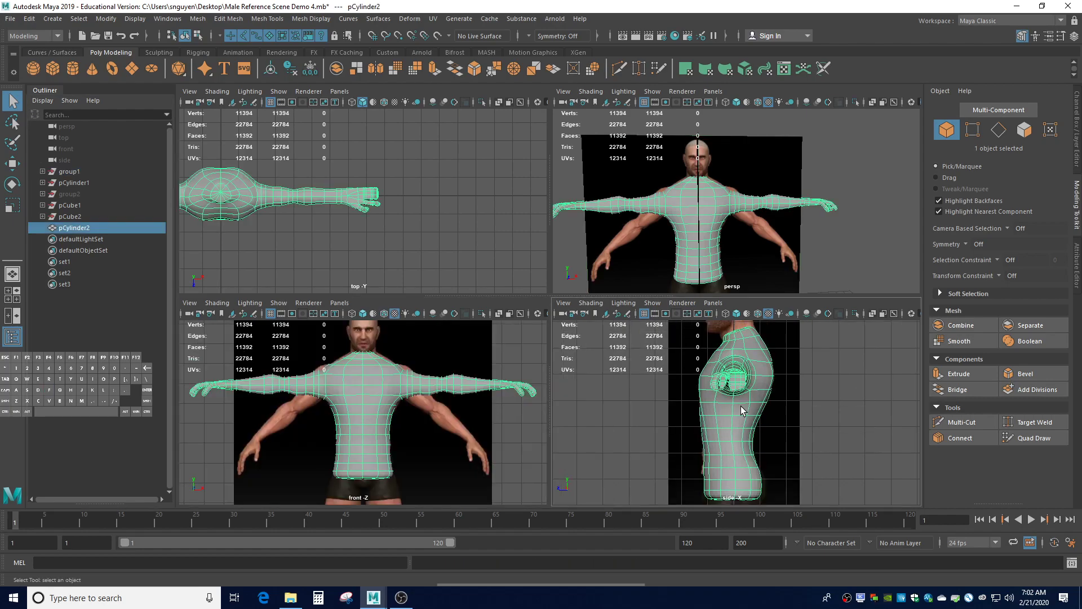
key("f")
key("f")
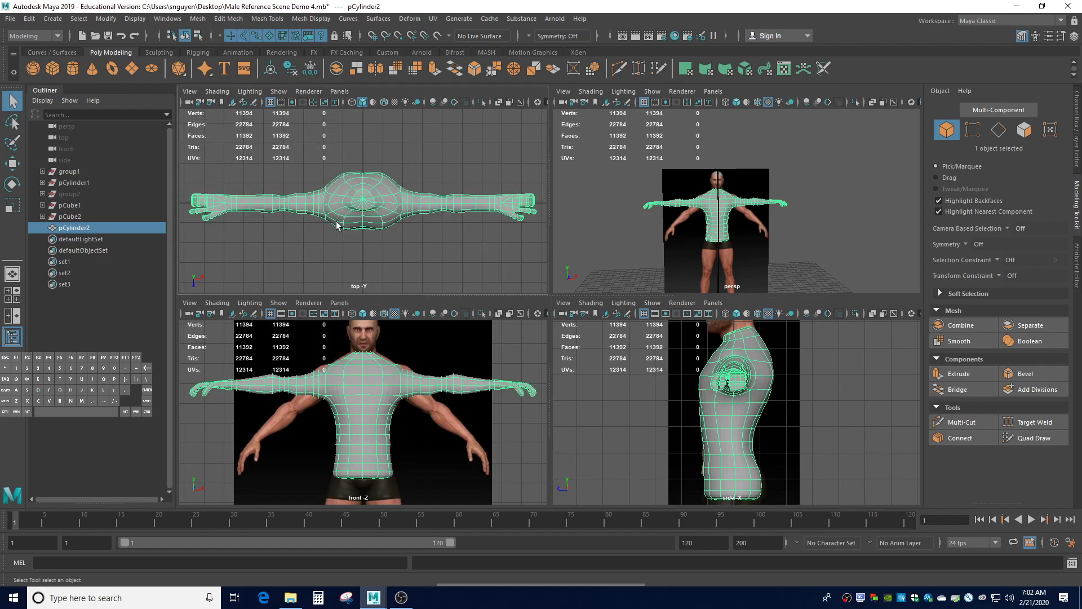
scroll(388, 349, "down", 2)
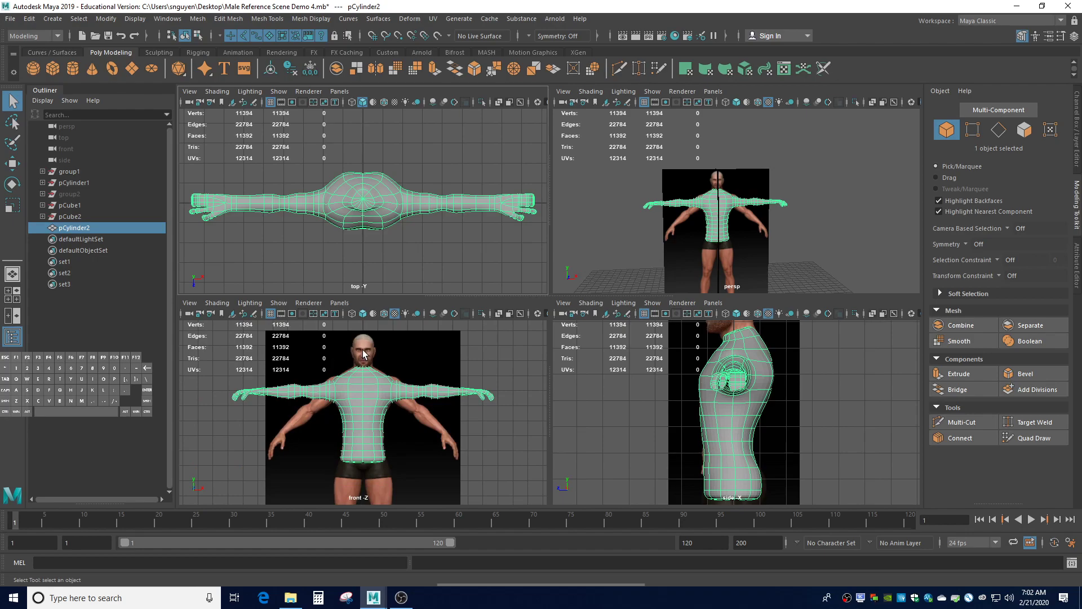
left_click(33, 69)
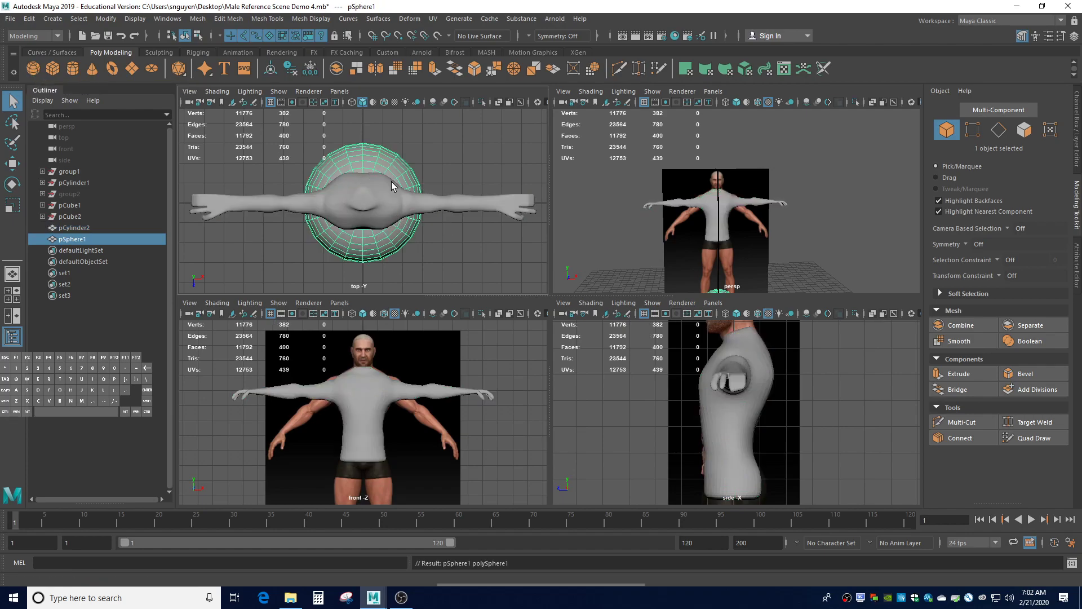
left_click(1077, 151)
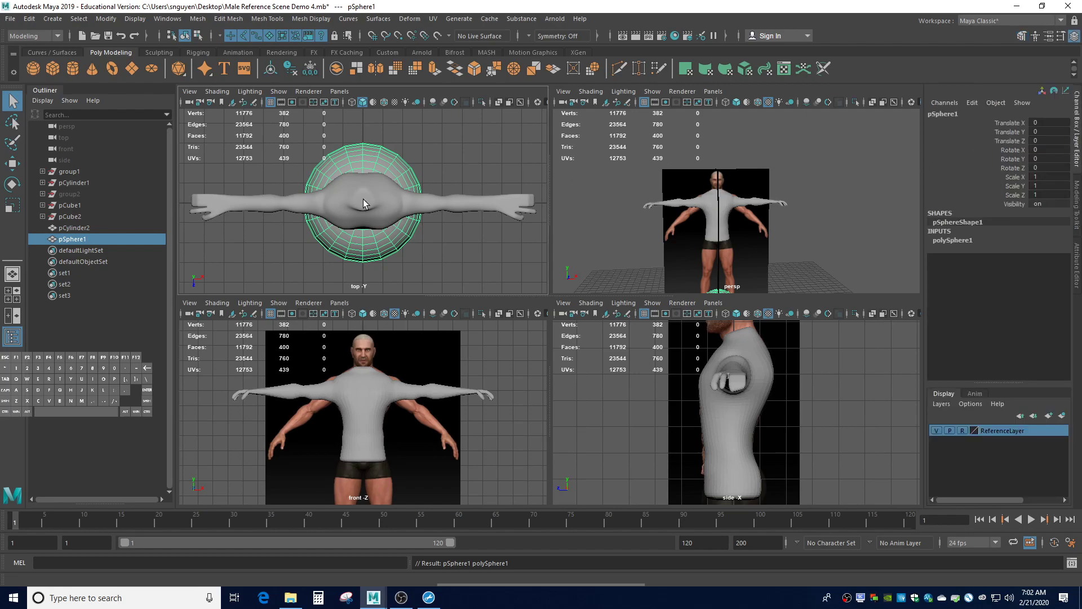
key("w")
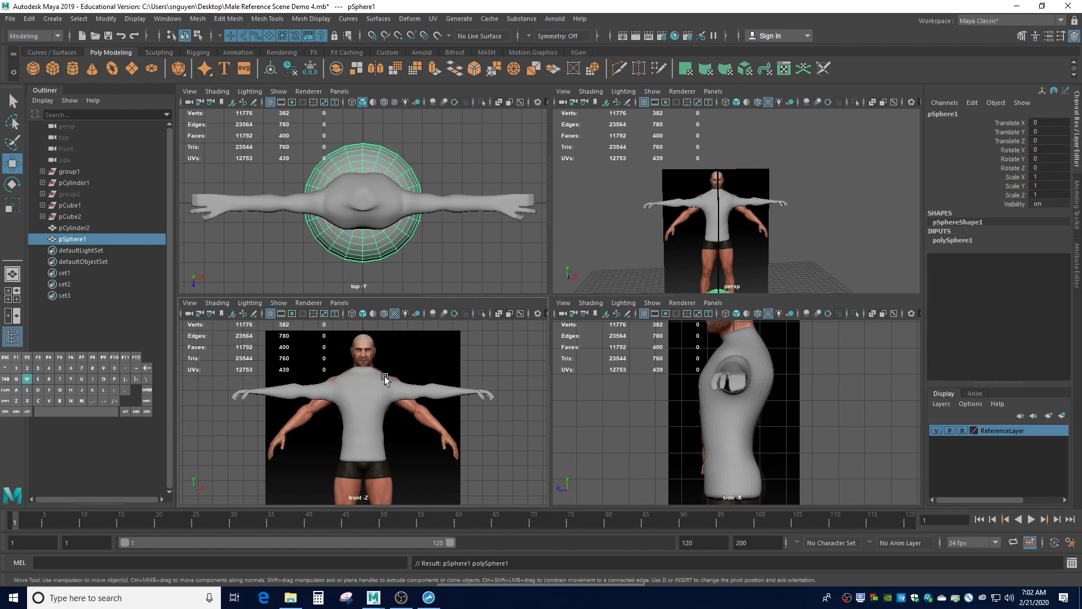
left_click_drag(726, 265, 710, 143)
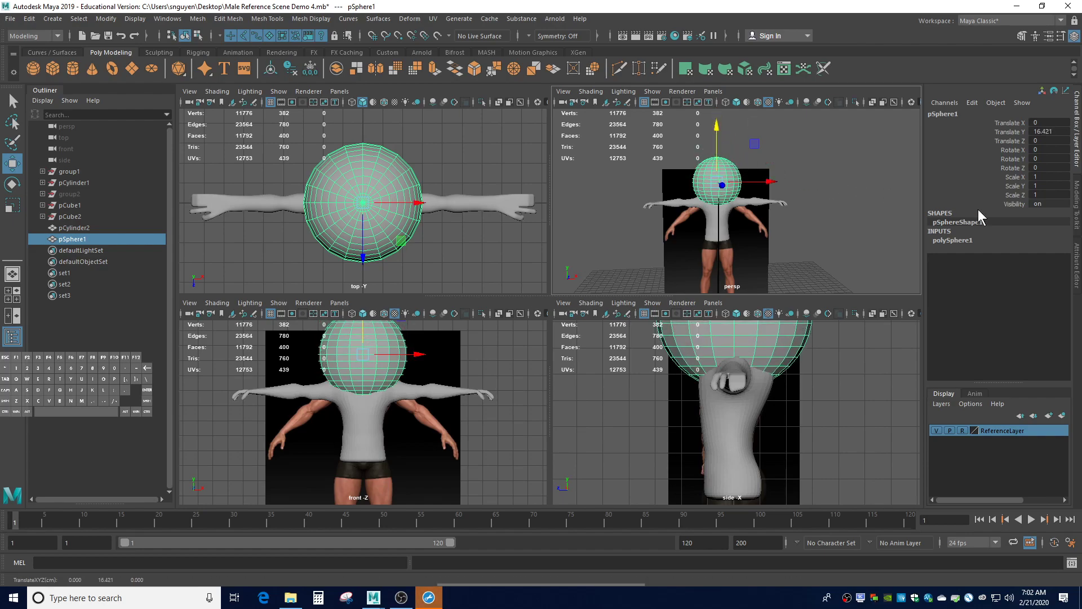
Set the sphere's radius to 1 and raise the sphere to Translate Y about 16.89.
left_click(962, 243)
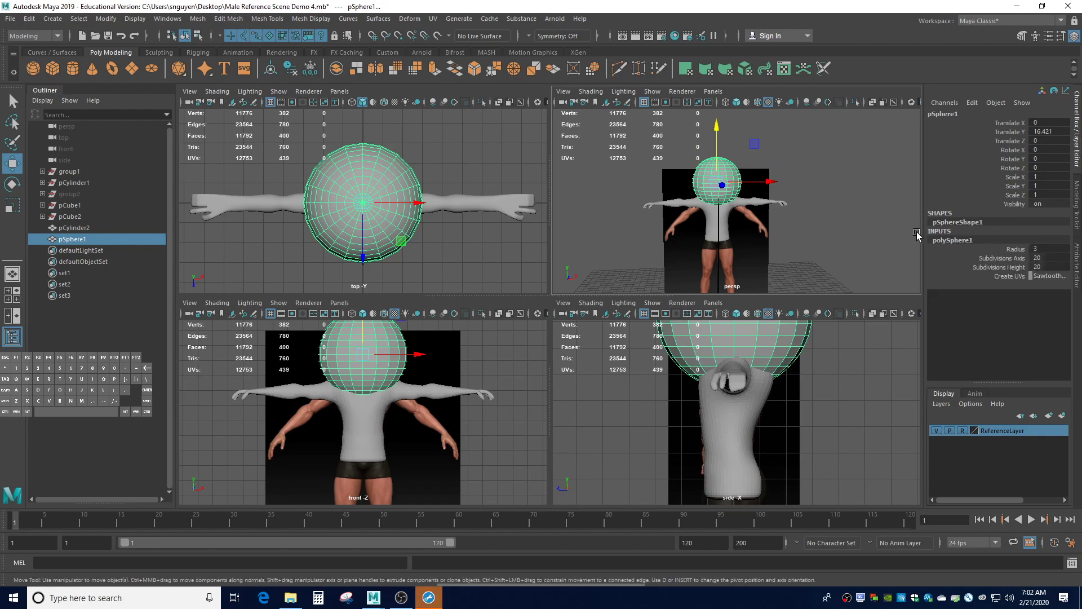
left_click(1052, 249)
type("1")
key("Return")
scroll(737, 330, "down", 4)
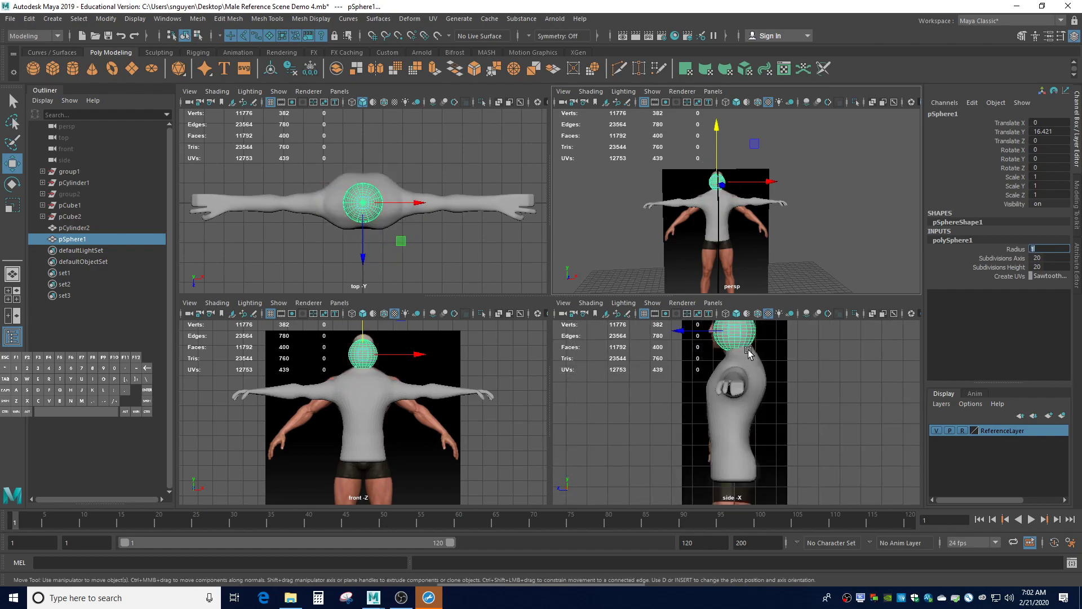
left_click_drag(737, 330, 736, 324)
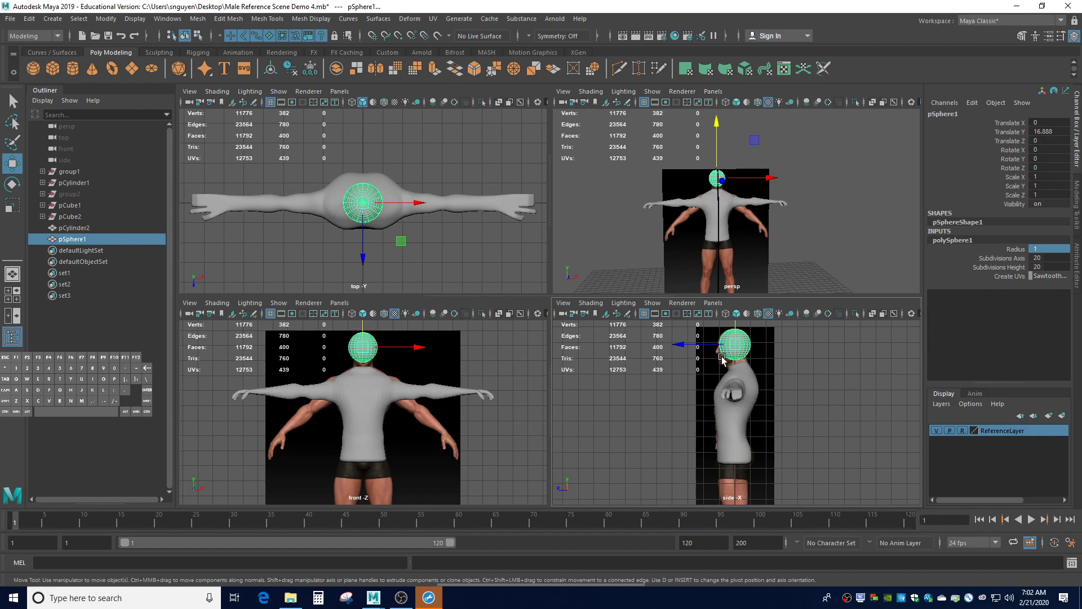
Try a radius of 0.5 for the sphere, and settle on 0.7.
left_click(1044, 248)
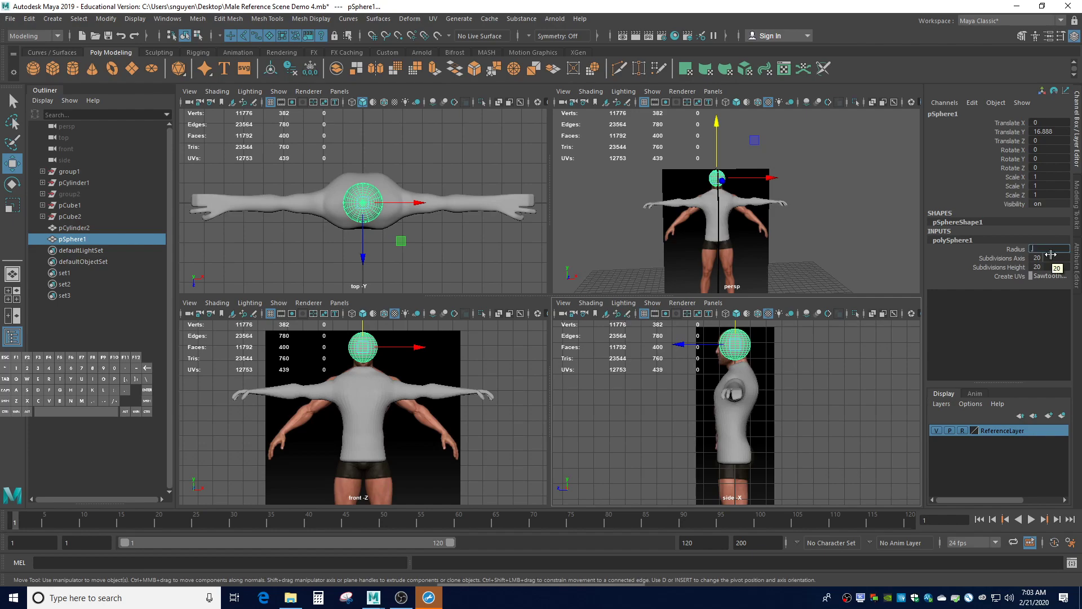
type(".5")
key("Return")
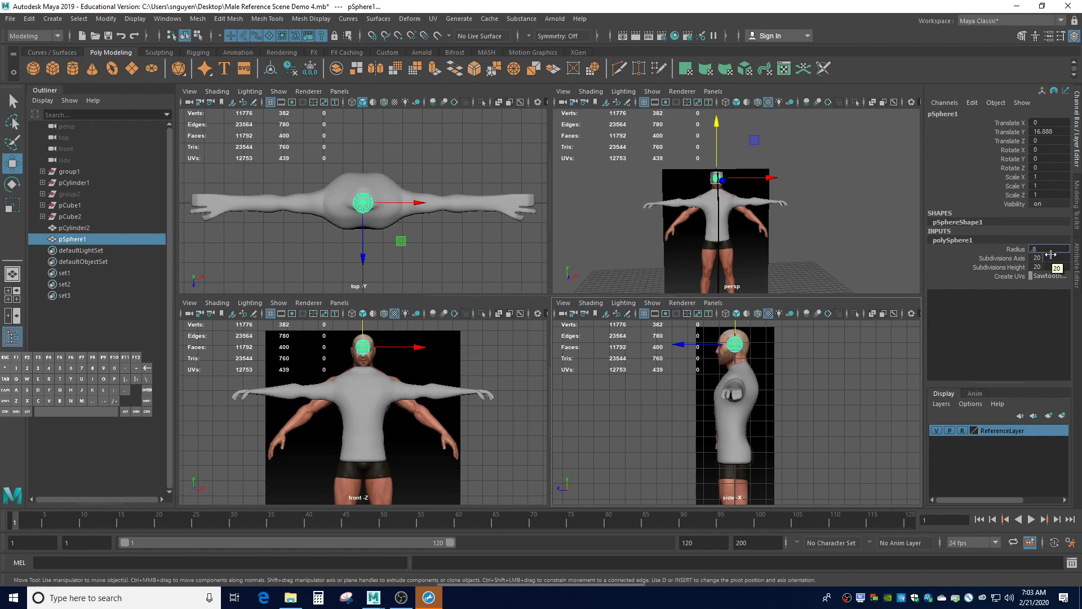
type(".7")
key("Return")
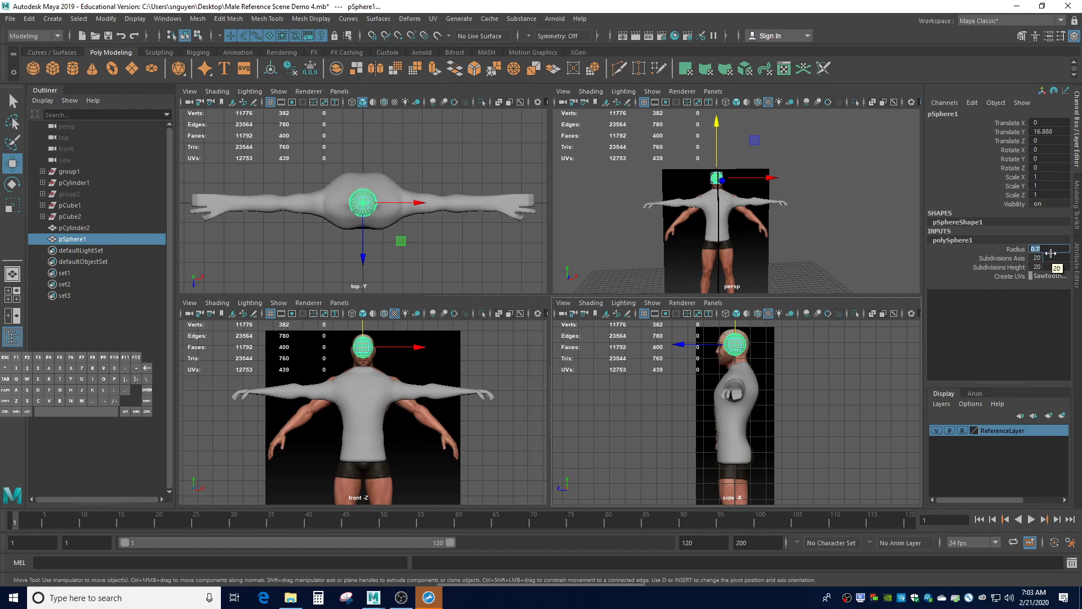
left_click(1051, 253)
double_click(1051, 246)
key("Return")
key("Return")
Examine the sphere's size and position against the reference head in the front, side and perspective views.
scroll(770, 353, "down", 1)
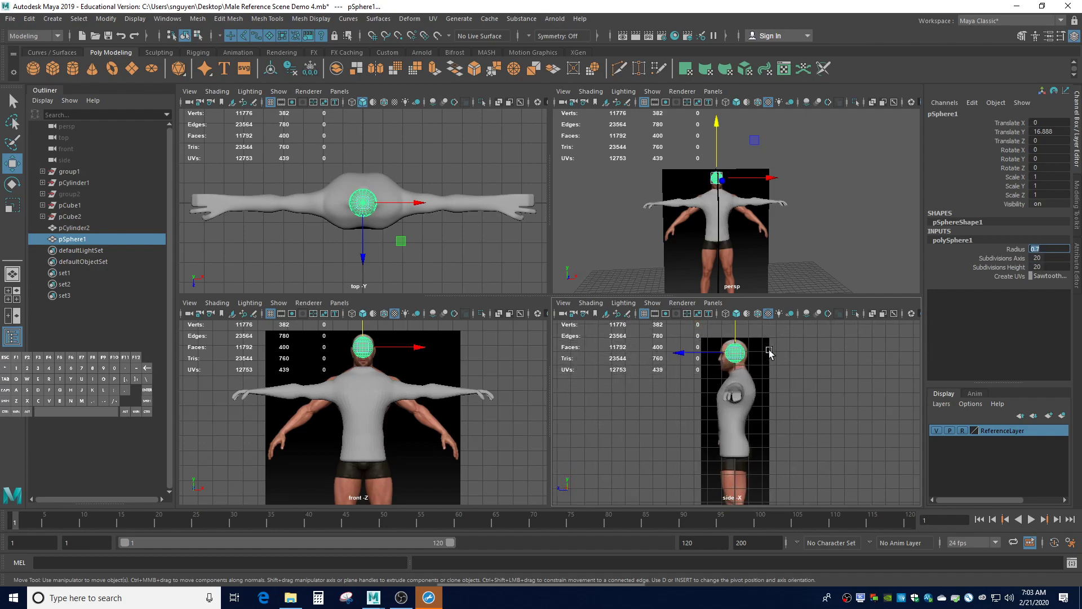
scroll(770, 353, "up", 2)
type("fff")
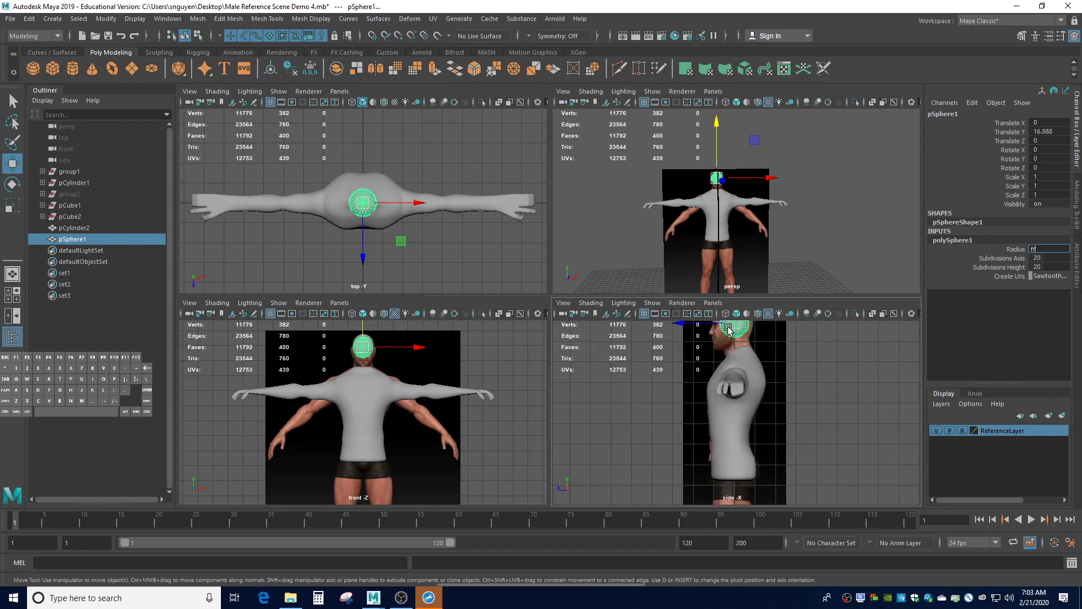
scroll(733, 338, "down", 1)
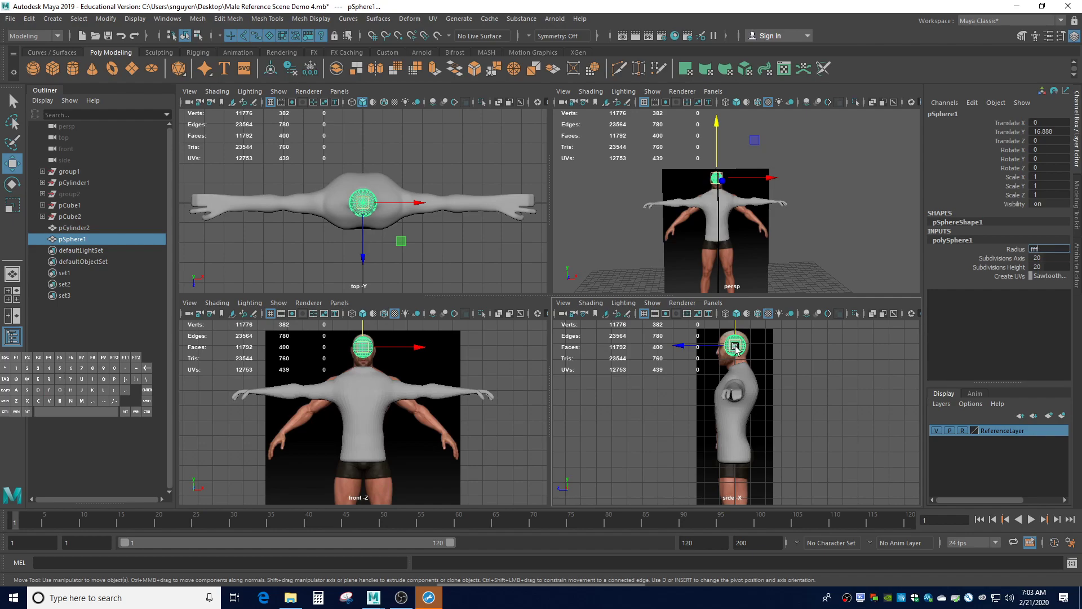
left_click(736, 347)
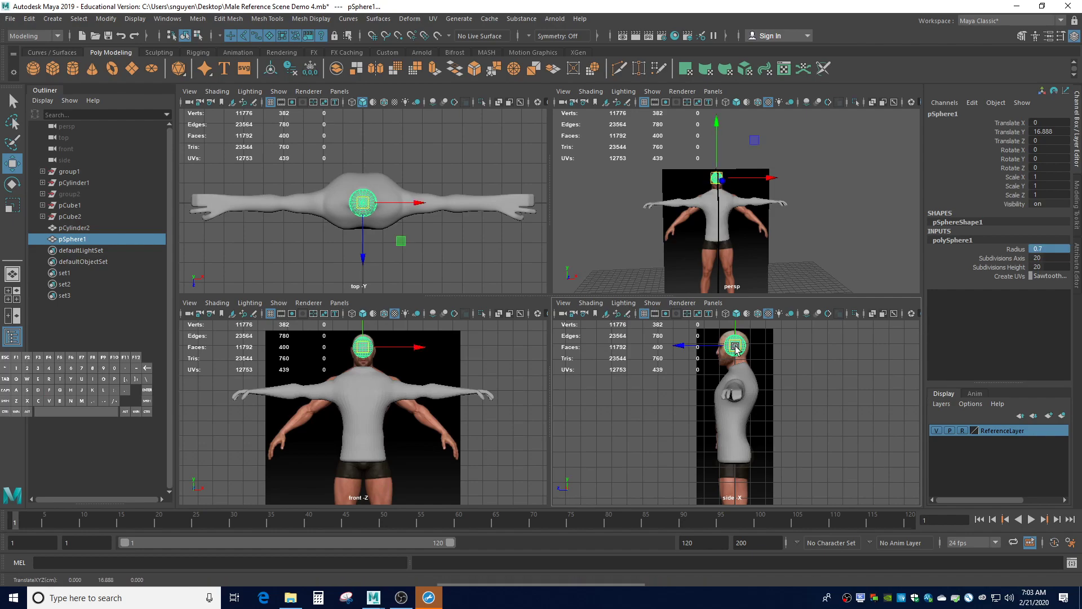
left_click(94, 241)
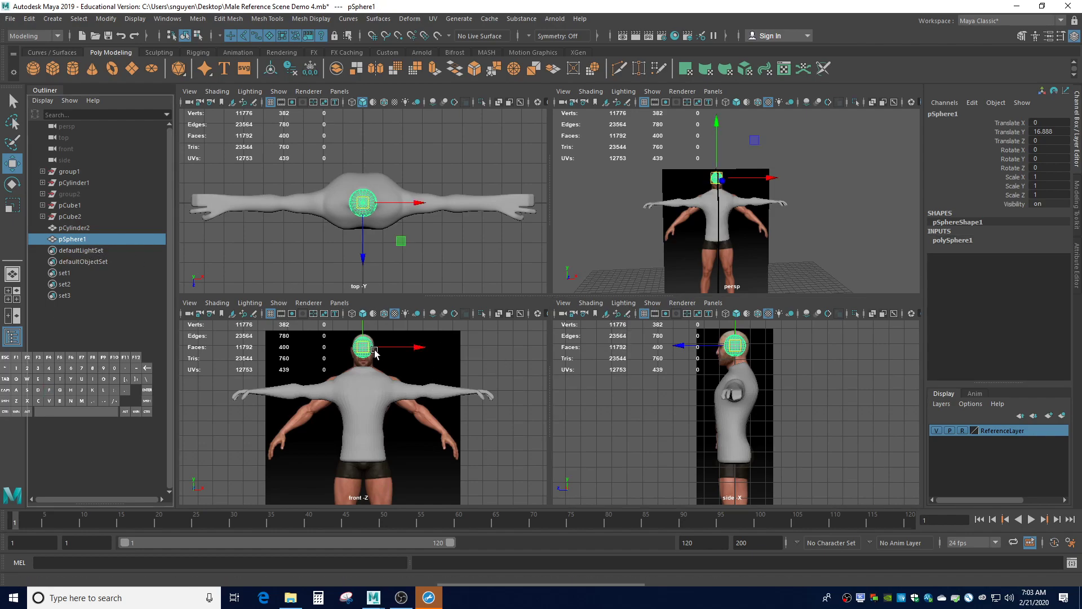
key("f")
left_click(729, 354)
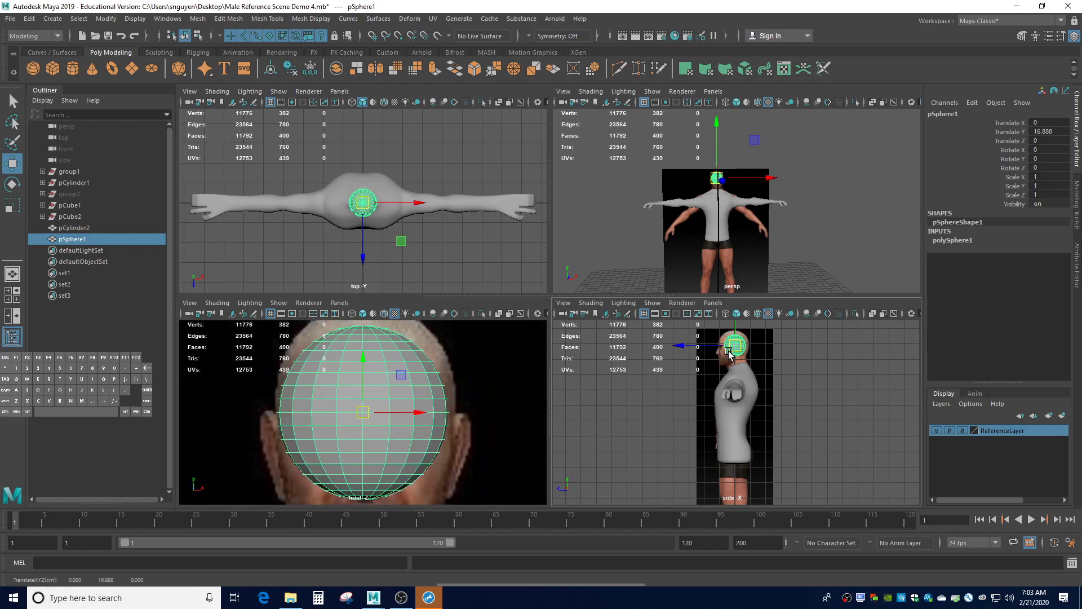
key("f")
left_click(716, 183)
key("f")
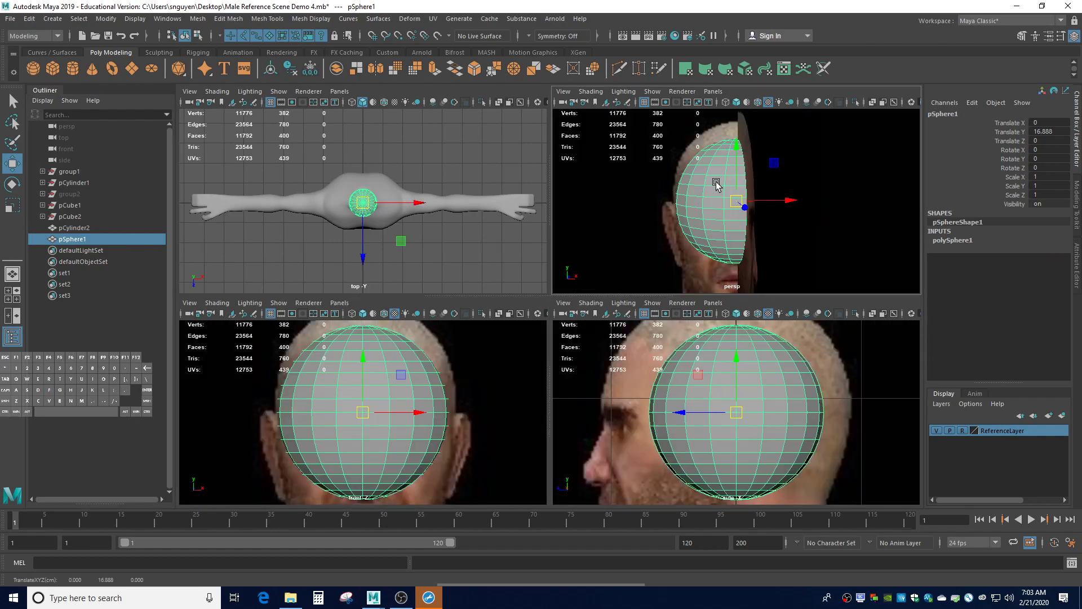
scroll(714, 184, "down", 5)
scroll(713, 183, "down", 2)
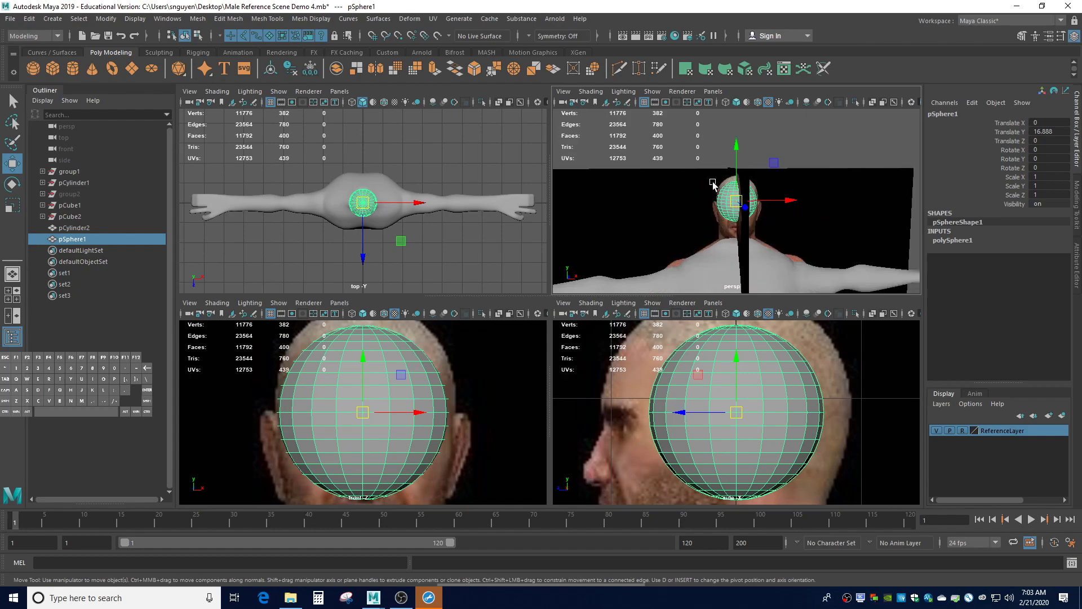
scroll(752, 383, "down", 8)
scroll(749, 387, "up", 8)
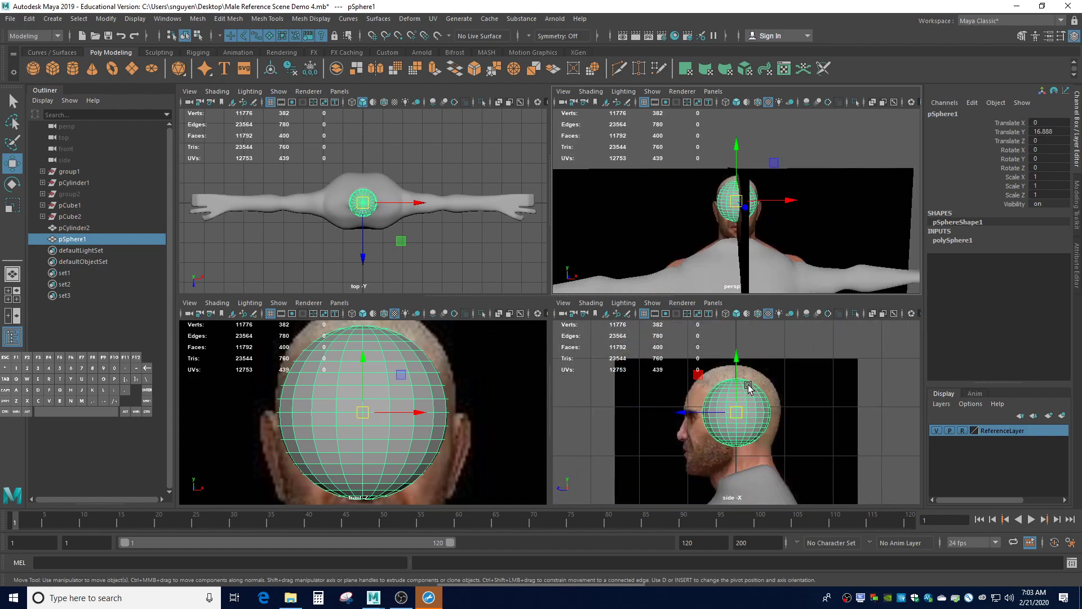
left_click(978, 240)
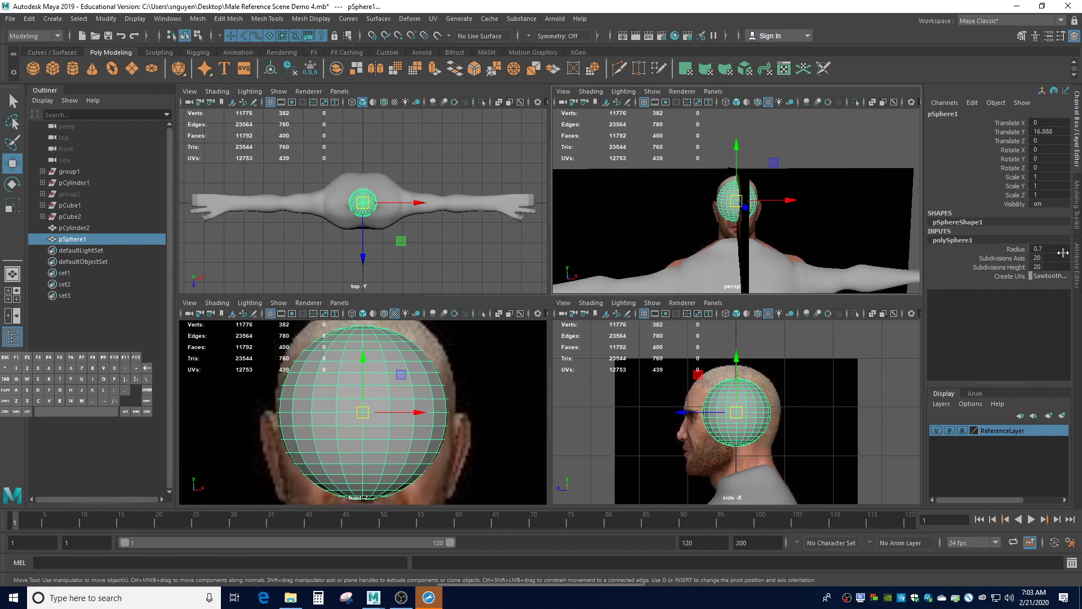
Hide the sphere at the reference head.
left_click(757, 488)
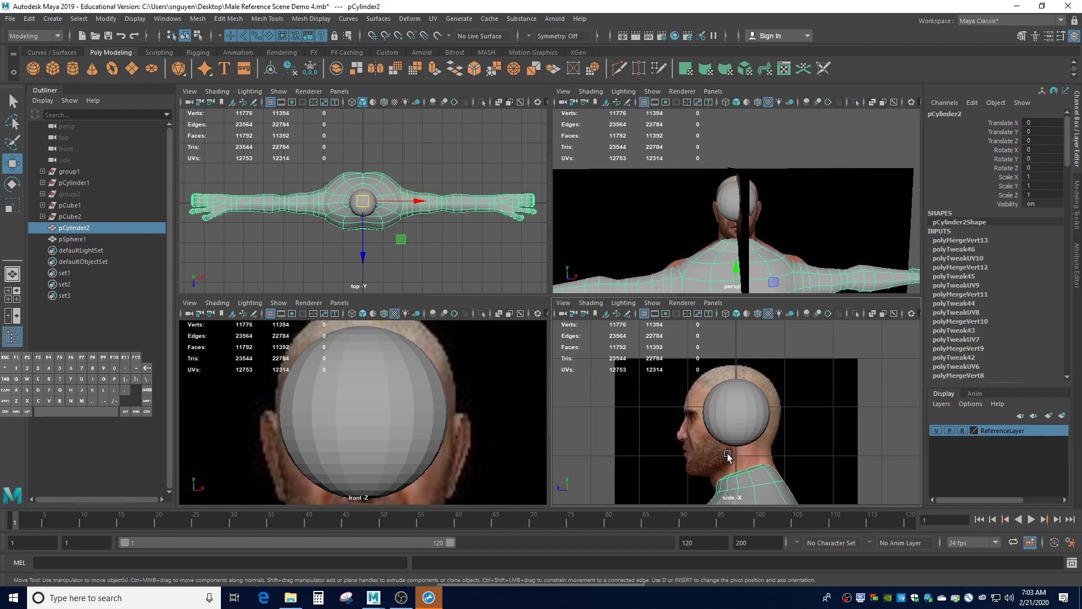
scroll(703, 431, "down", 3)
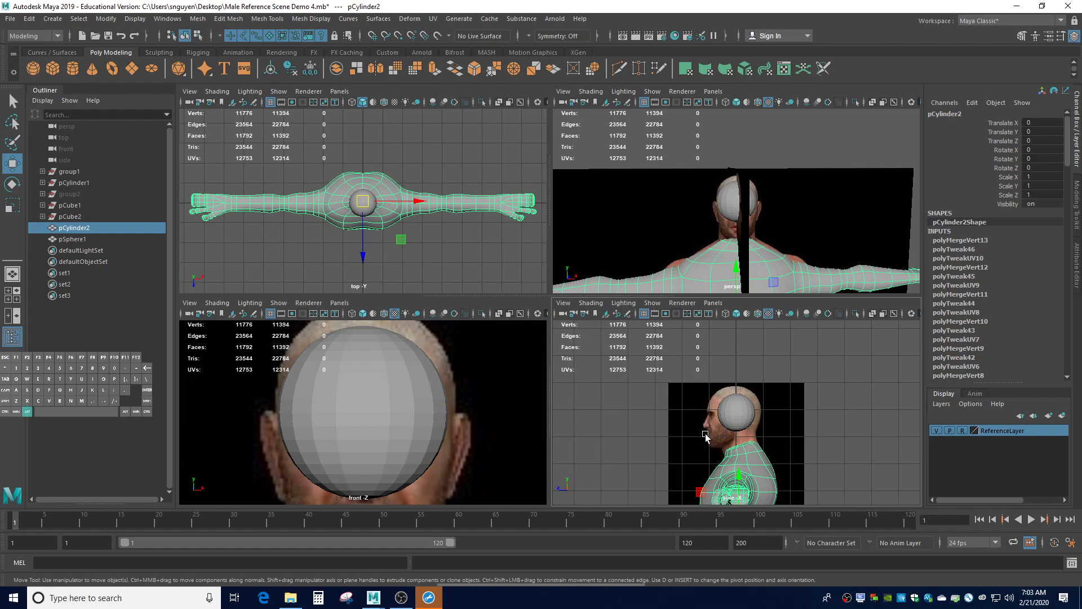
left_click_drag(668, 238, 709, 281, "alt")
left_click_drag(719, 442, 755, 456, "alt")
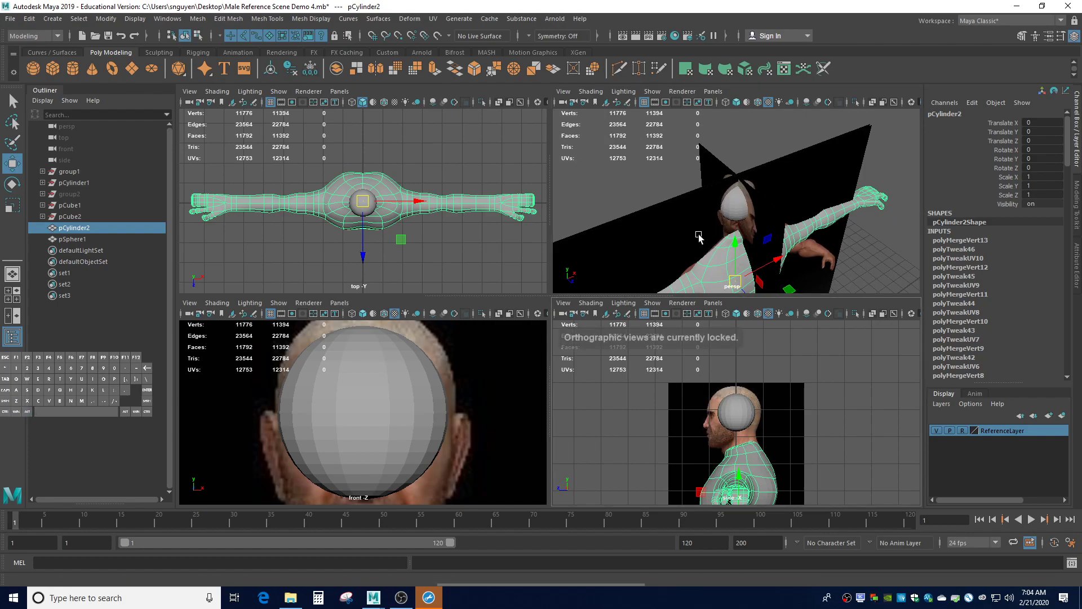
left_click(734, 213)
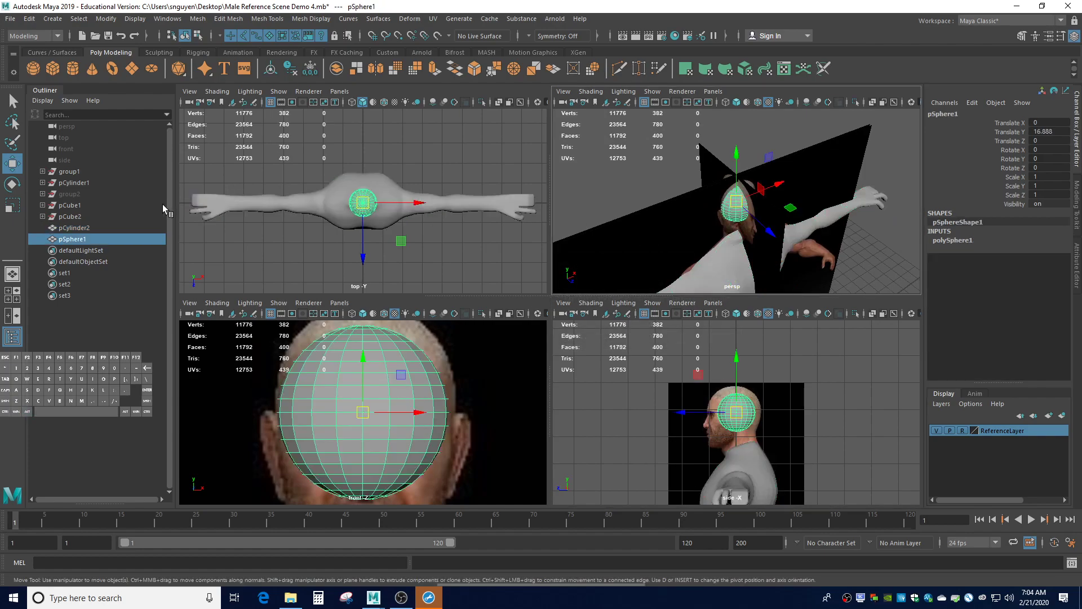
key("h")
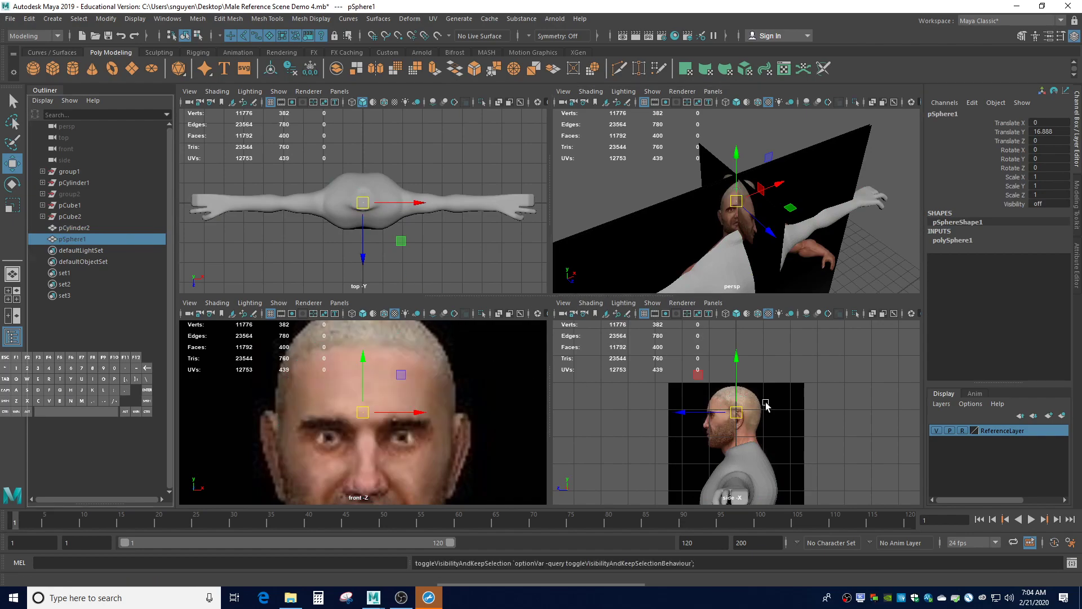
Switch the body mesh to its unsmoothed low-poly display.
scroll(363, 197, "up", 8)
left_click(364, 197)
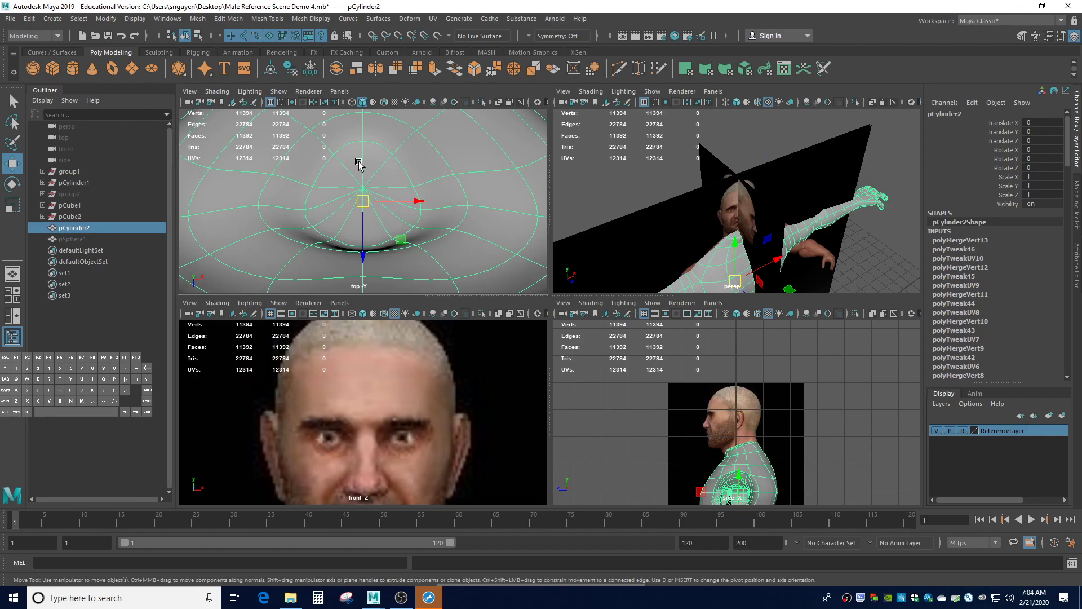
key("1")
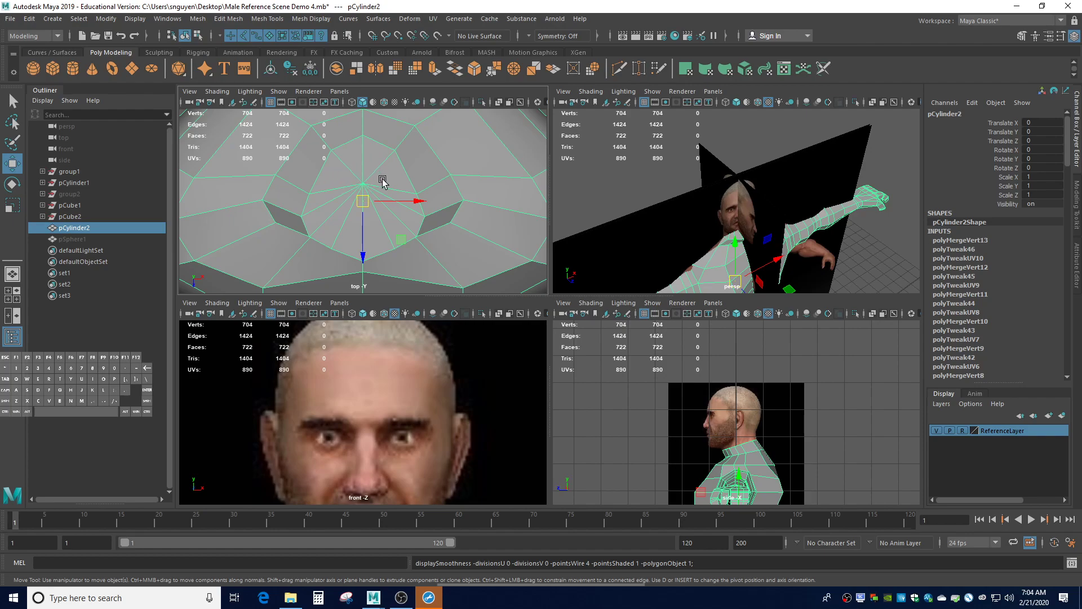
Select the twelve triangular faces capping the top of the neck and delete them to open the neck.
right_click_drag(383, 178, 370, 210)
left_click(344, 177, "shift")
left_click(360, 154, "shift")
left_click(378, 154, "shift")
left_click(390, 179, "shift")
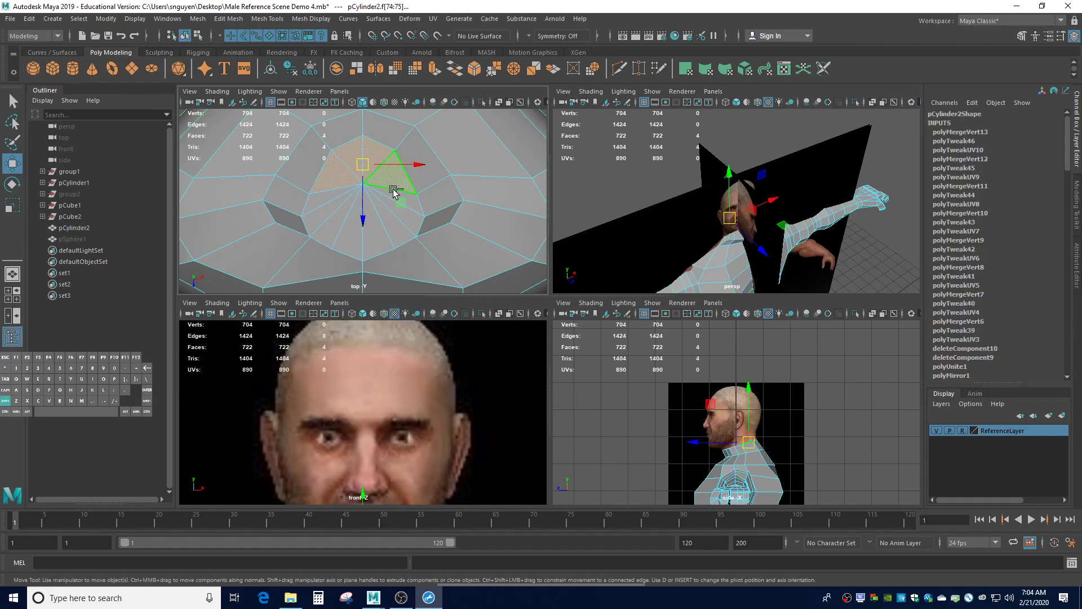
left_click(417, 216, "shift")
left_click(417, 220, "shift")
left_click(403, 239, "shift")
left_click(382, 247, "shift")
left_click(346, 239, "shift")
left_click(329, 232, "shift")
left_click(312, 219, "shift")
left_click(327, 210, "shift")
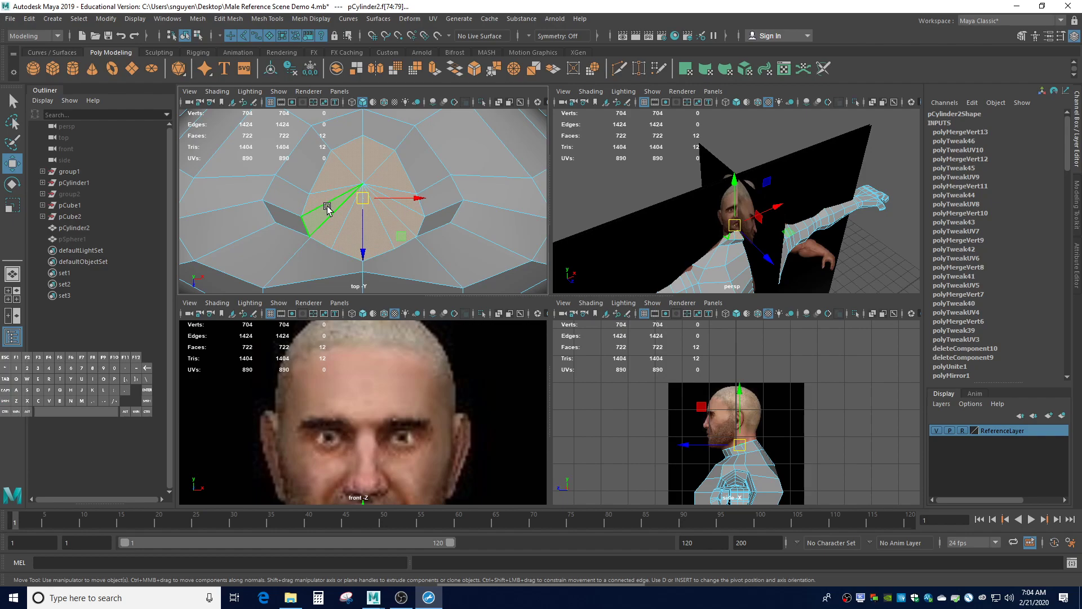
key("Delete")
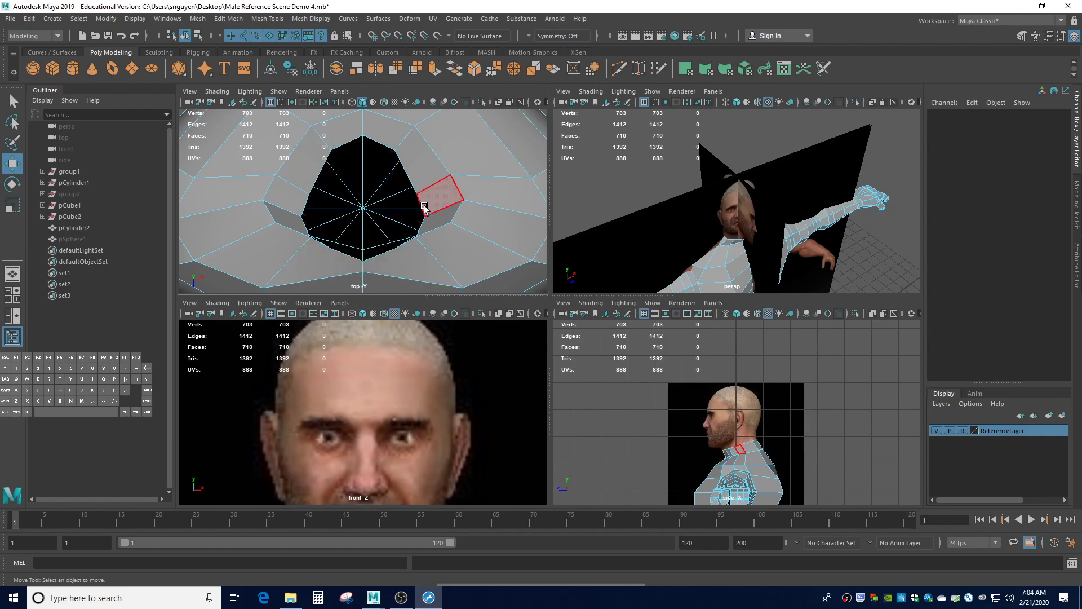
Try Circularize on the twelve vertices around the neck opening, and undo it.
scroll(394, 174, "down", 3)
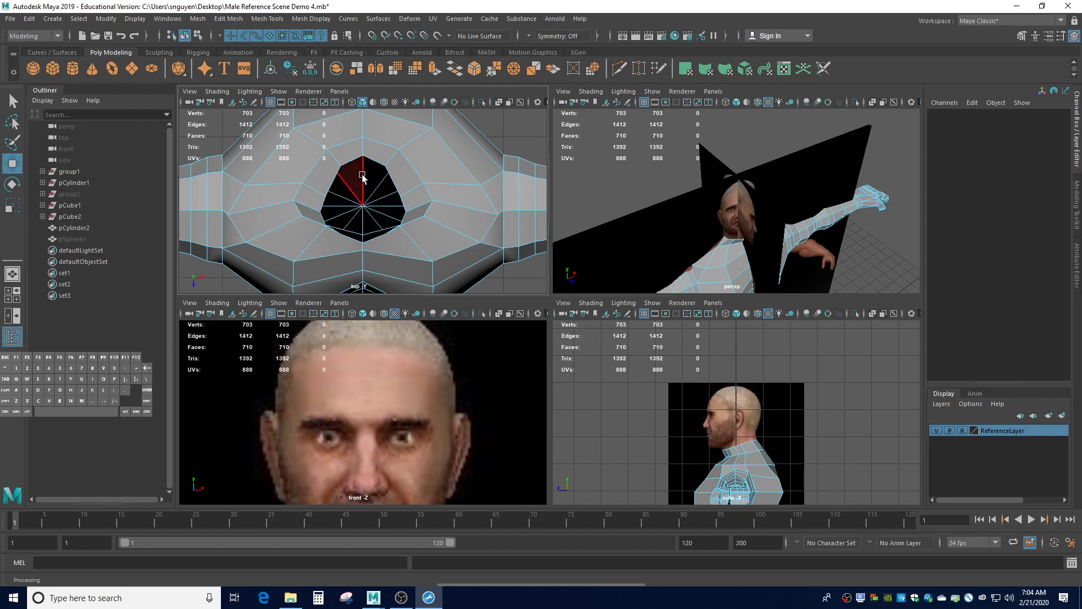
right_click_drag(334, 188, 299, 188)
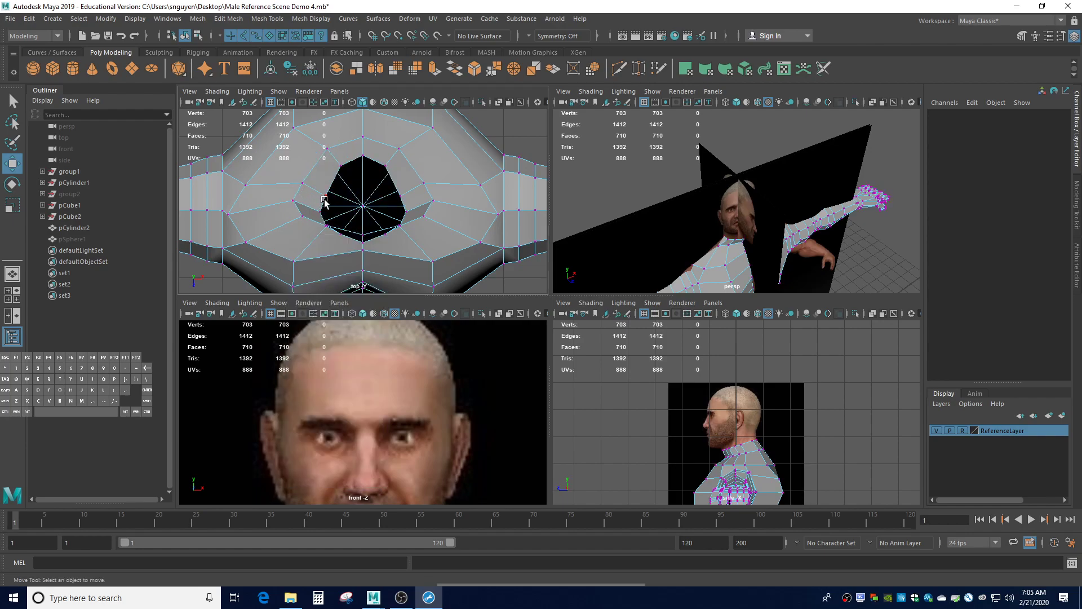
left_click(325, 199)
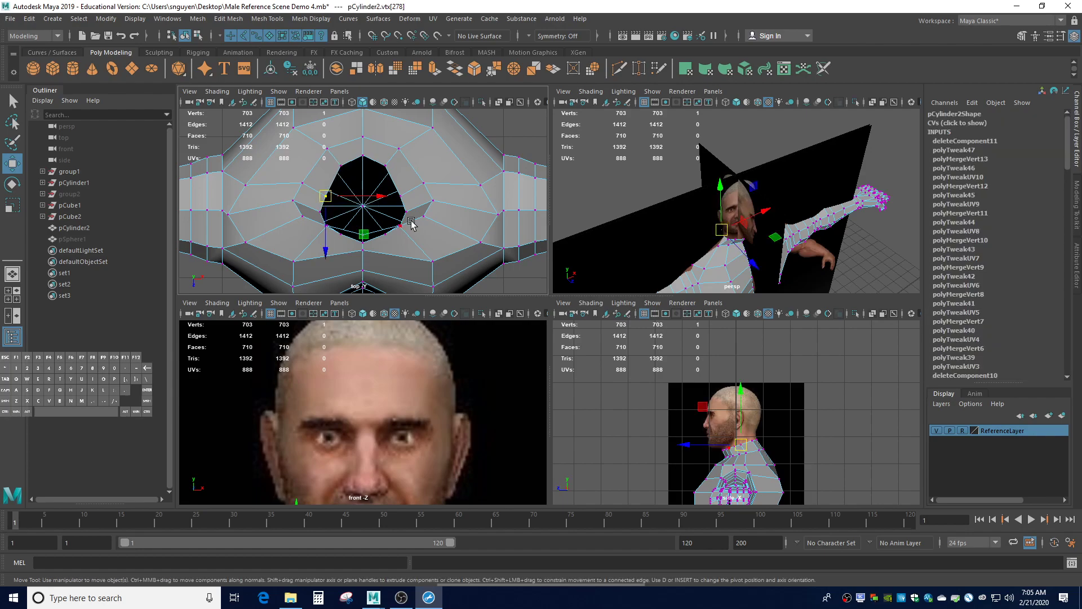
scroll(397, 200, "down", 2)
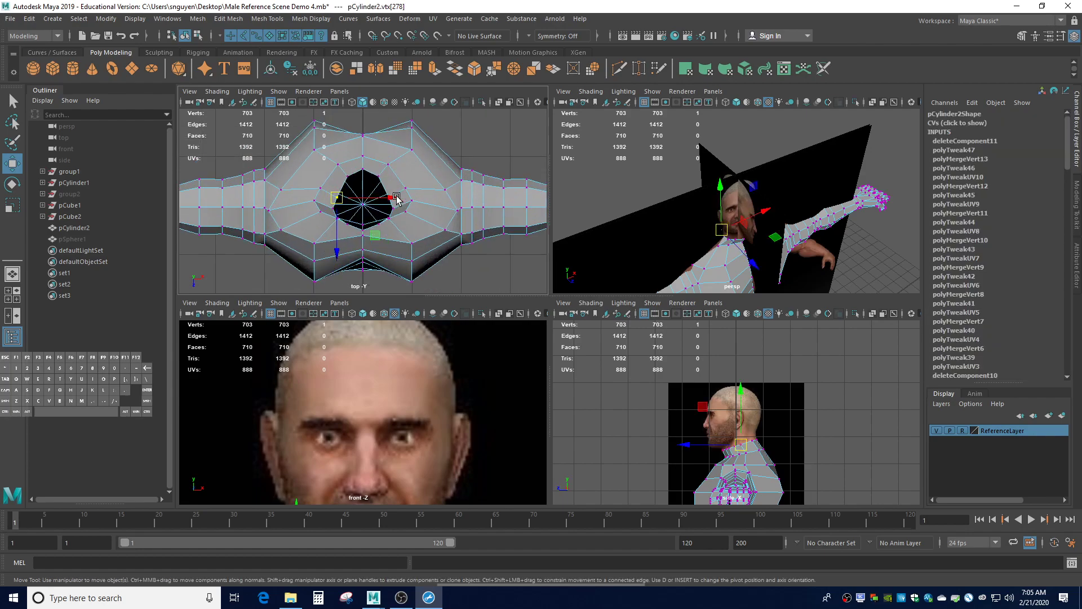
scroll(395, 361, "down", 7)
scroll(395, 361, "up", 3)
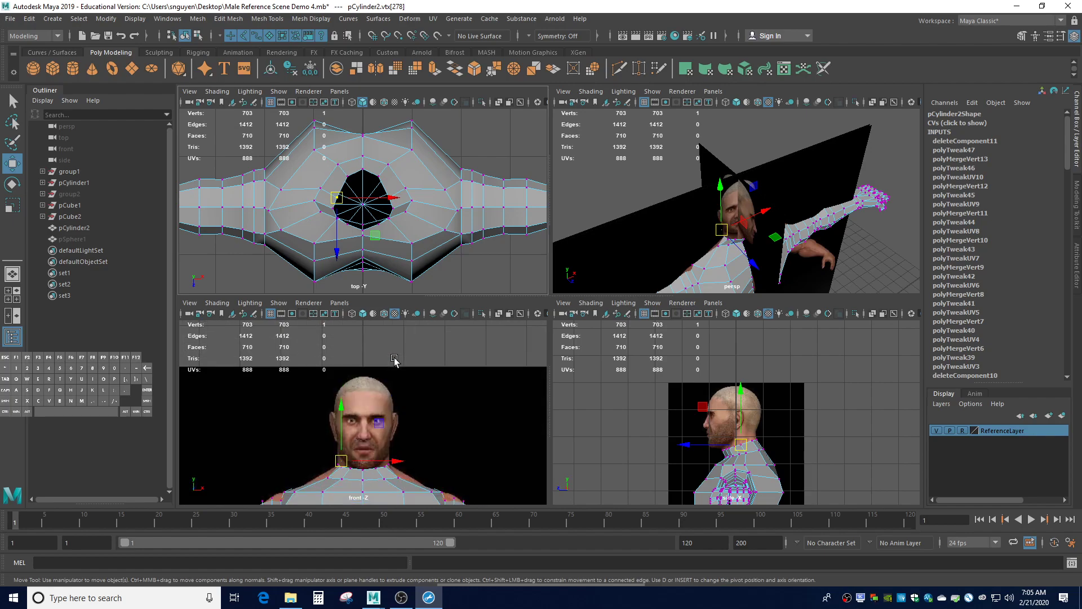
left_click(298, 436)
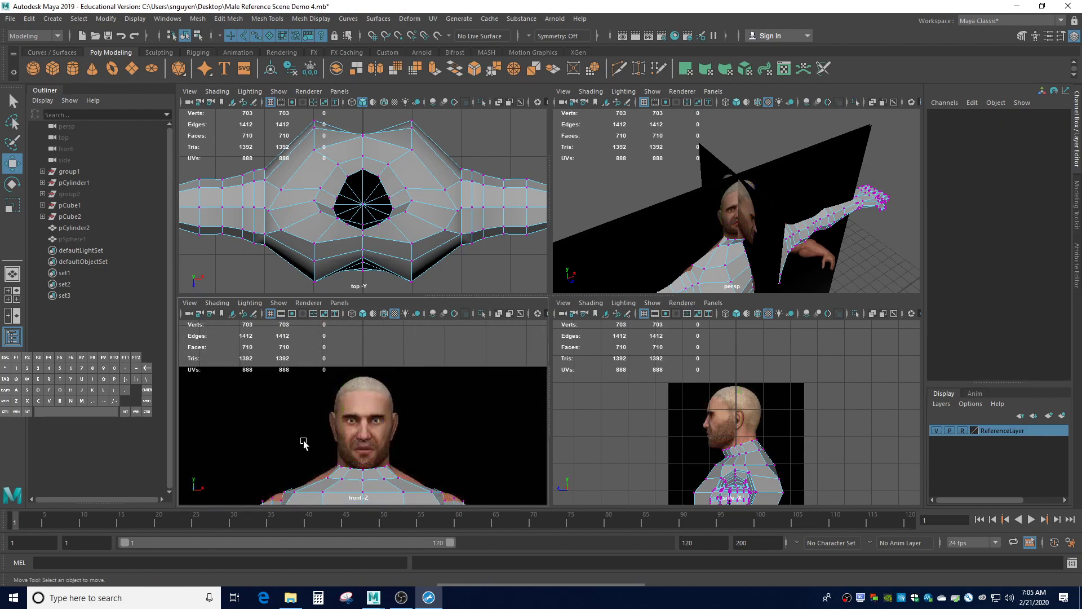
left_click_drag(302, 443, 411, 473)
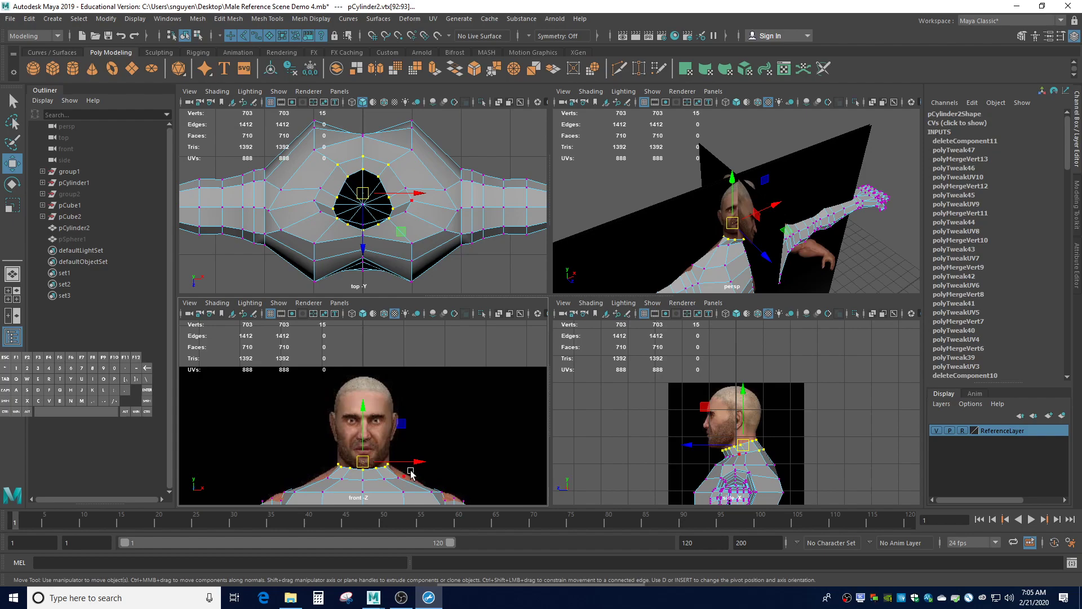
left_click(340, 165, "shift")
left_click(363, 157, "shift")
left_click(387, 164, "shift")
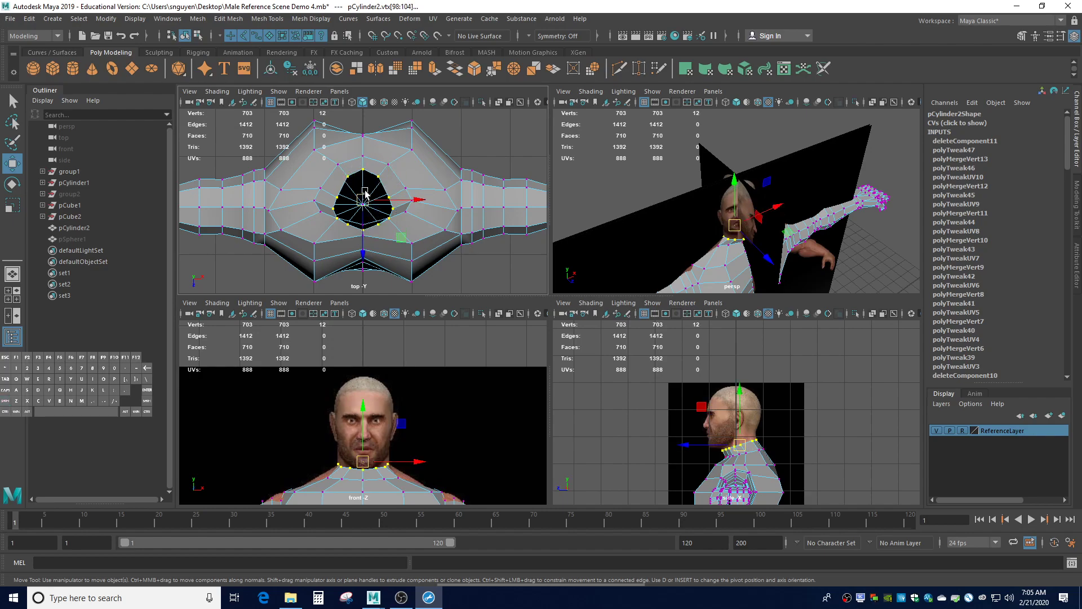
left_click(275, 19)
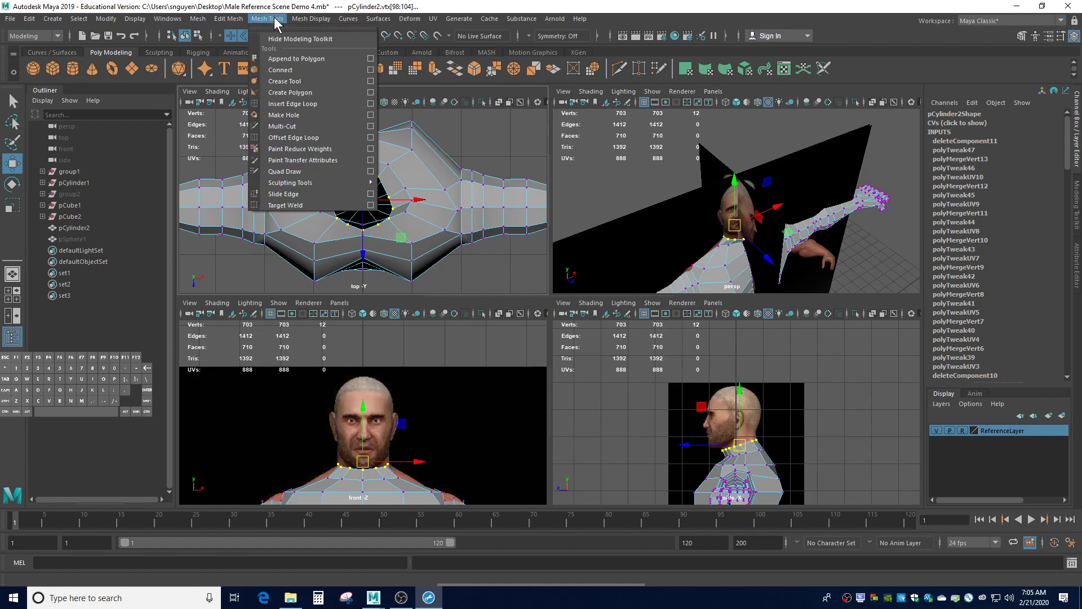
left_click(235, 19)
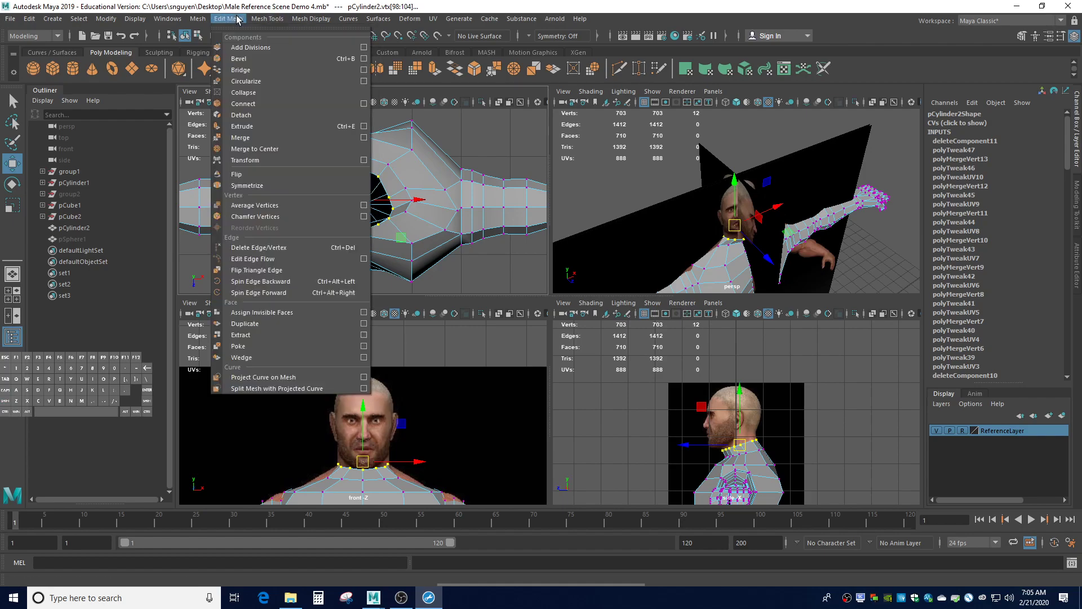
left_click(261, 80)
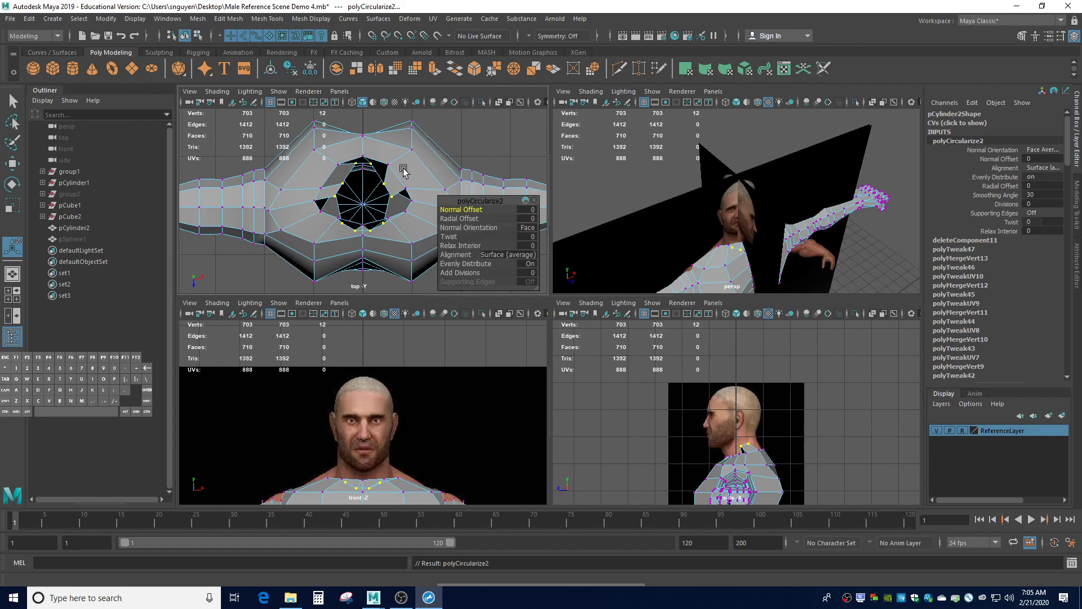
key("ctrl+z")
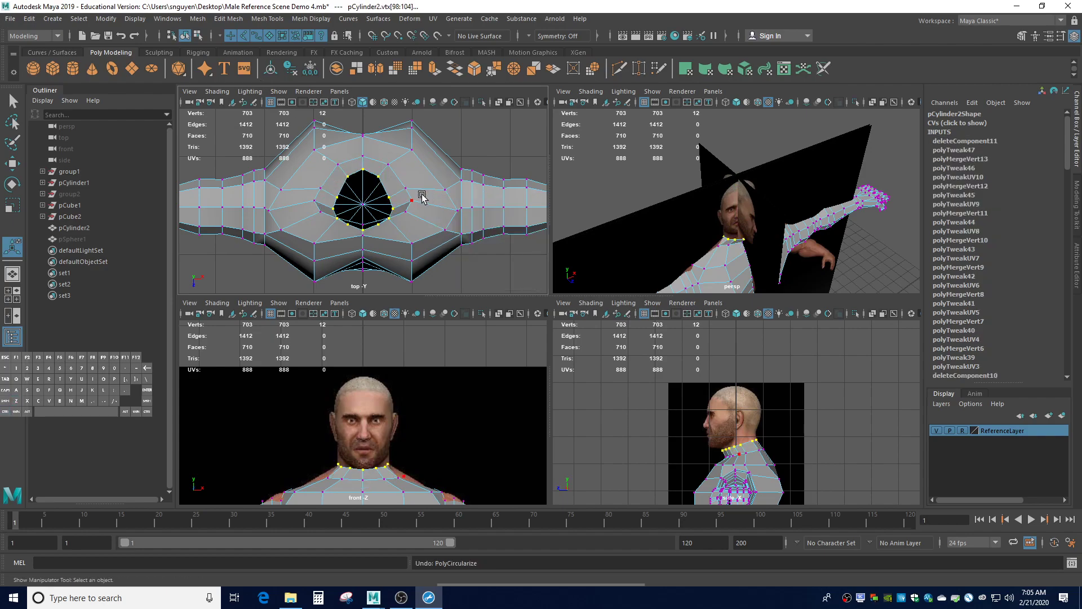
Set symmetry to Object X and move the rear side pair of neck-opening vertices toward the back of the neck.
scroll(383, 203, "up", 4)
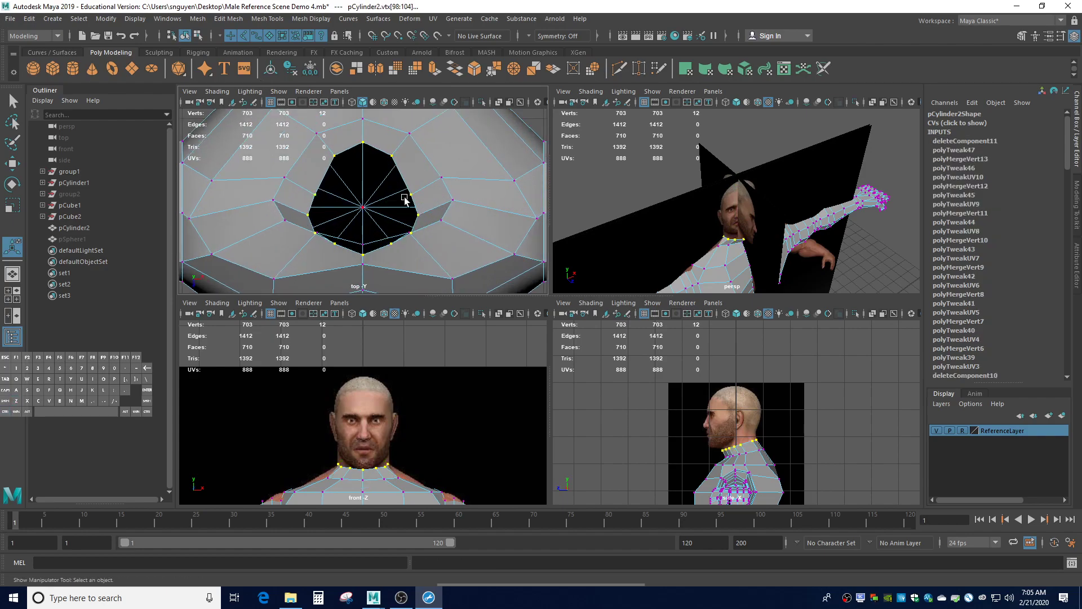
left_click(1077, 207)
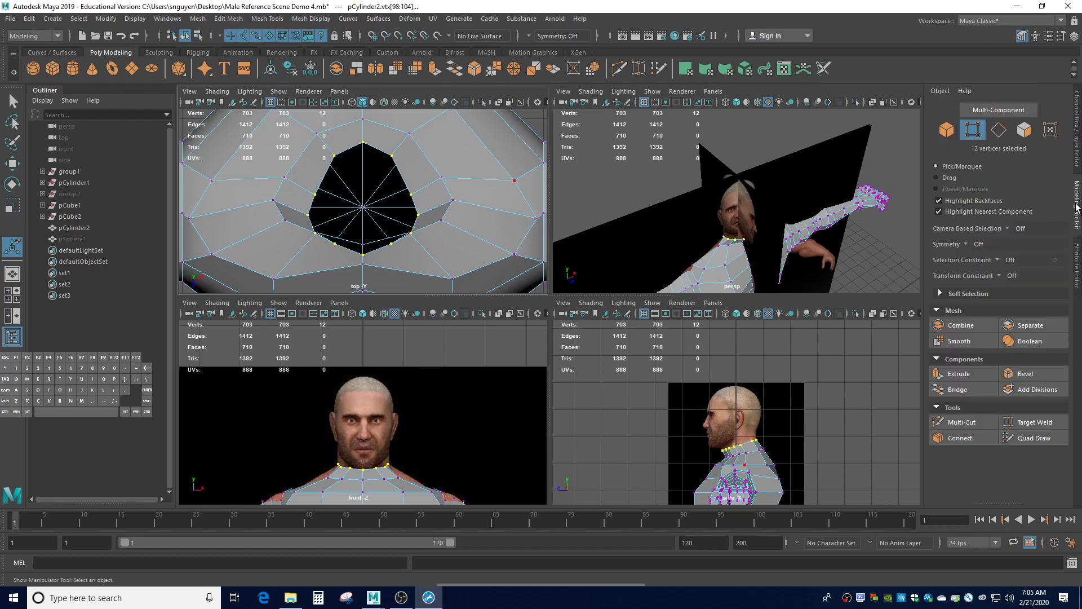
left_click(970, 244)
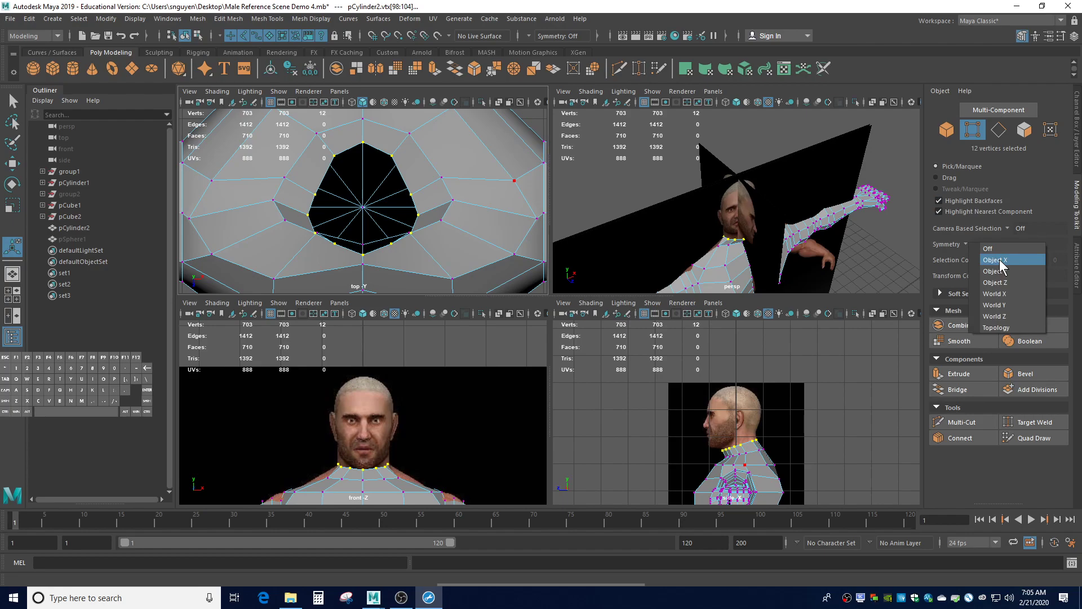
left_click(998, 261)
left_click(411, 195)
key("w")
mouse_move(413, 199)
left_mouse_down()
mouse_move(412, 221)
mouse_move(411, 181)
left_mouse_up()
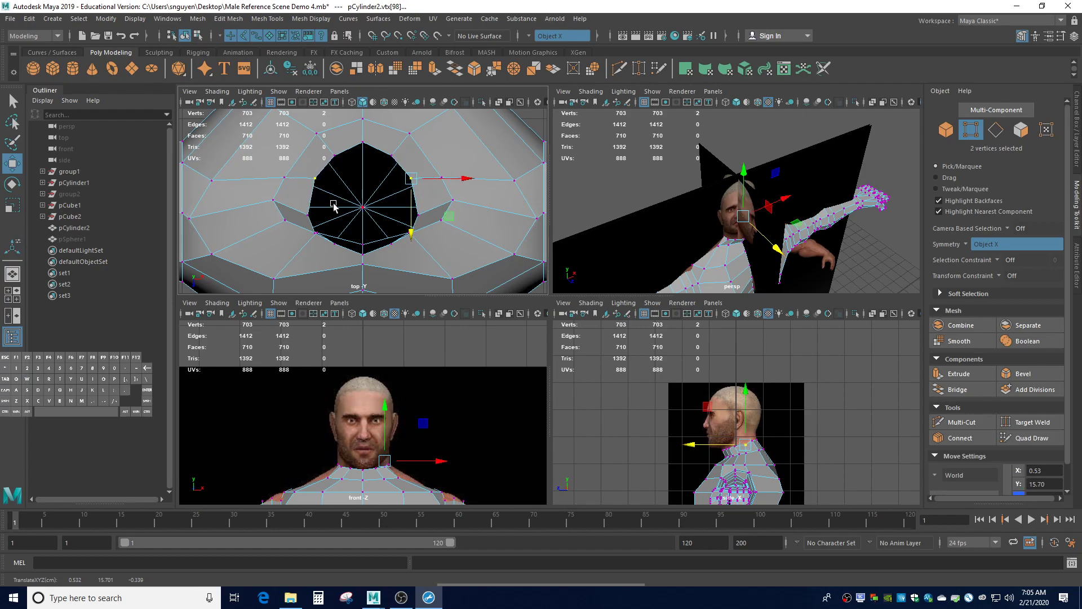
Move the widest side pair of rim vertices toward the back of the neck to round out the opening.
left_click(307, 215)
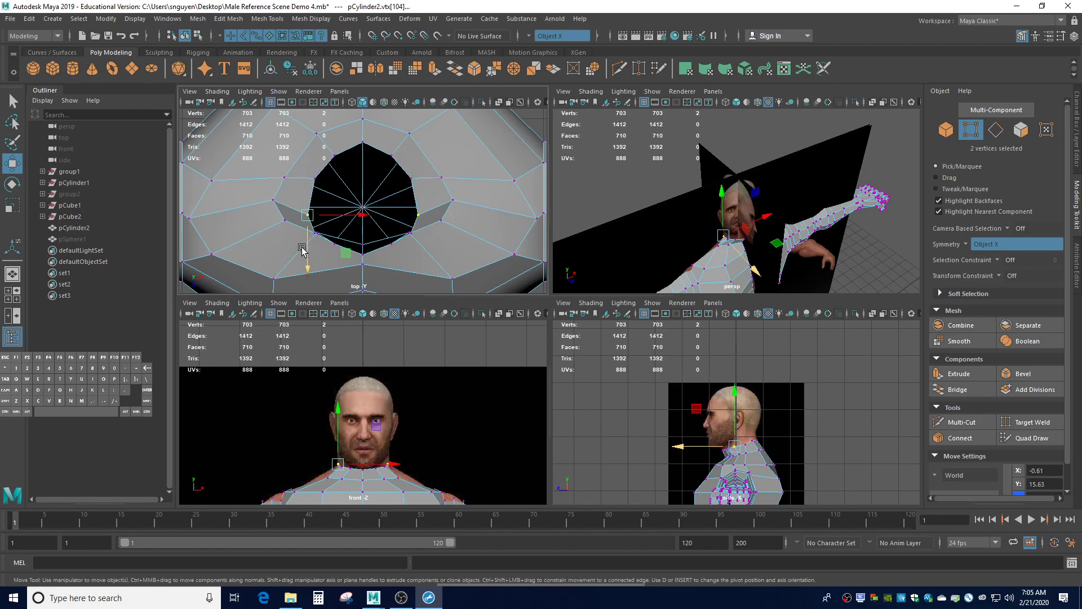
left_click(316, 223)
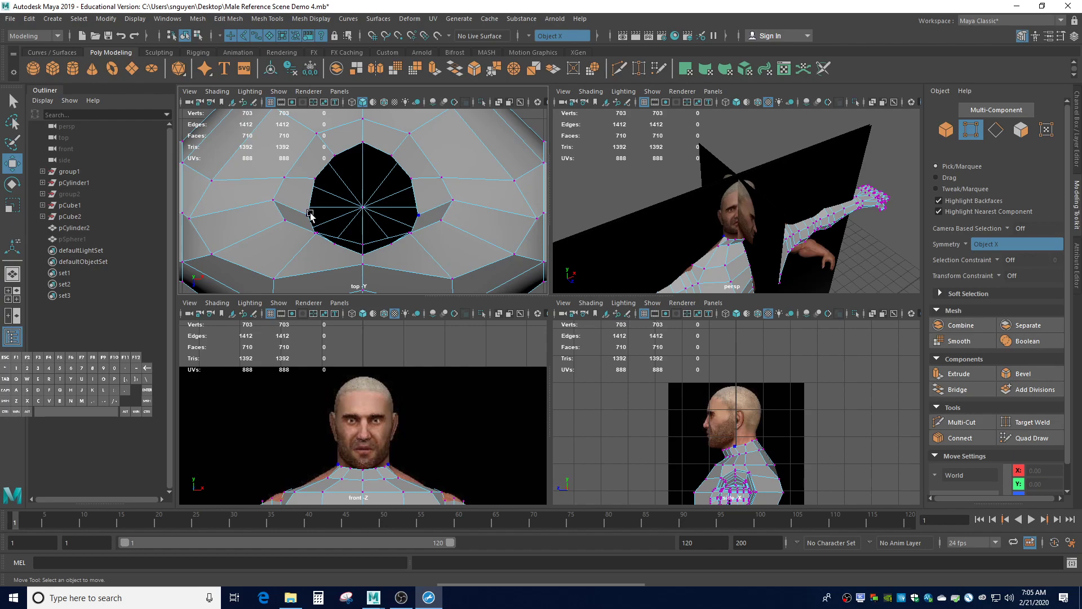
left_click(310, 215)
left_click_drag(305, 257, 306, 243)
left_click(275, 263)
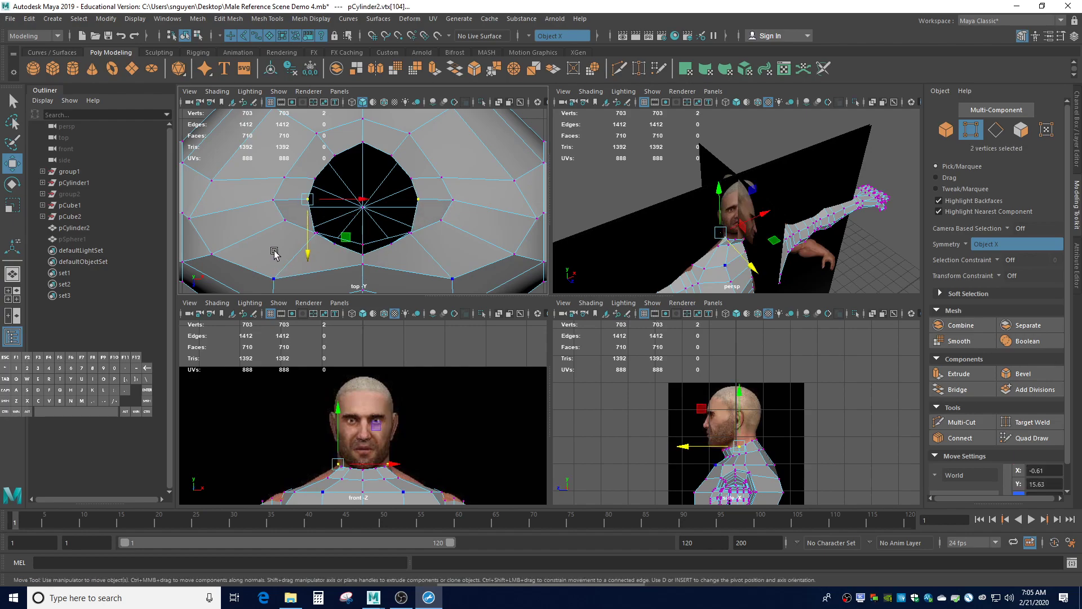
Try moving the front side pair of rim vertices toward the back of the neck, and undo the move.
left_click(407, 233)
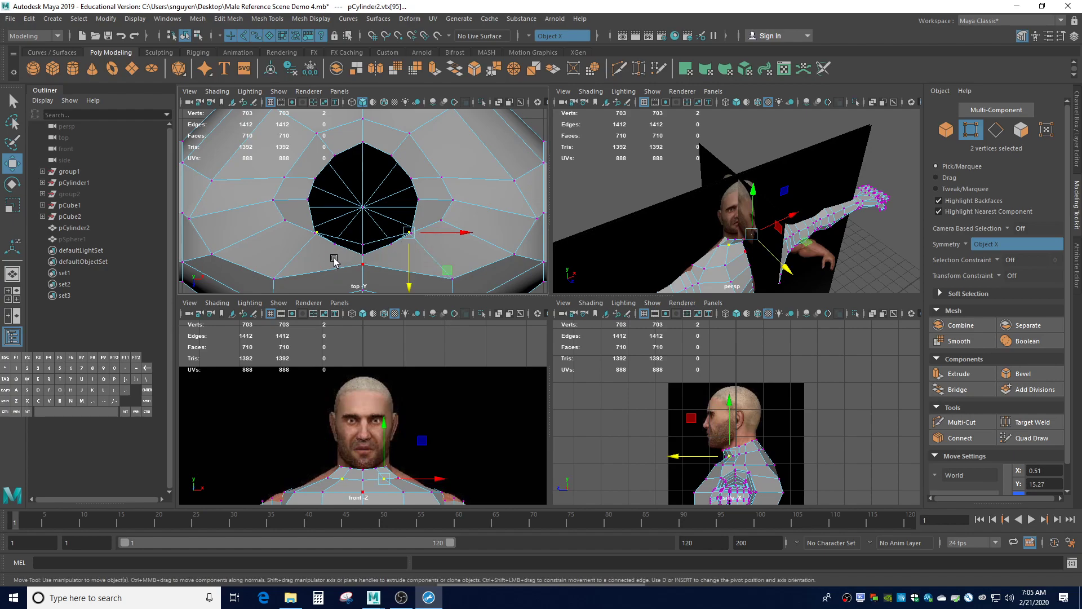
left_click(316, 233)
left_click(417, 236)
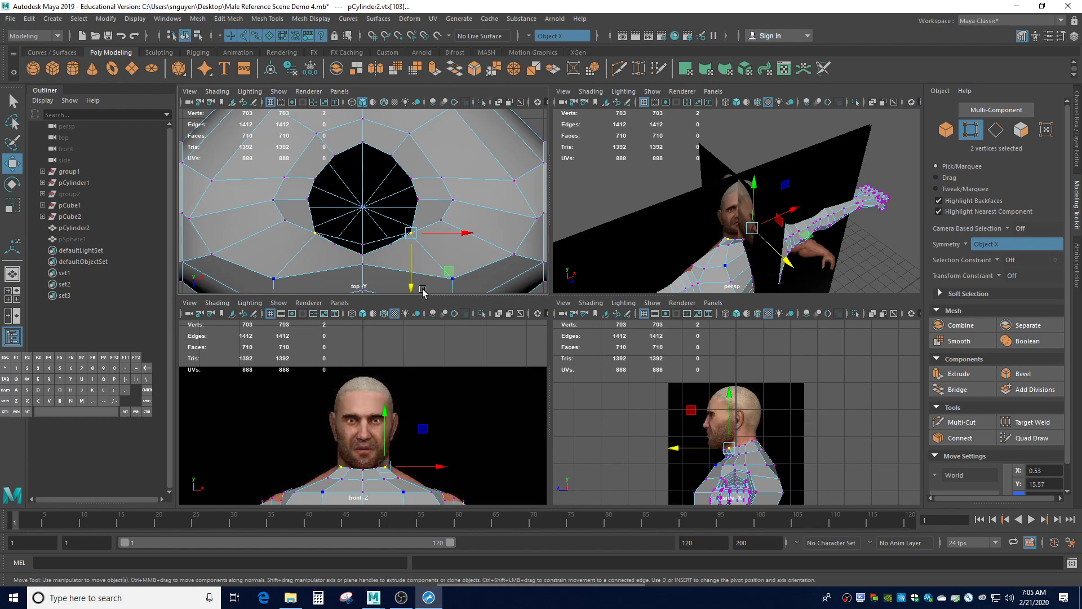
left_click_drag(410, 285, 409, 274)
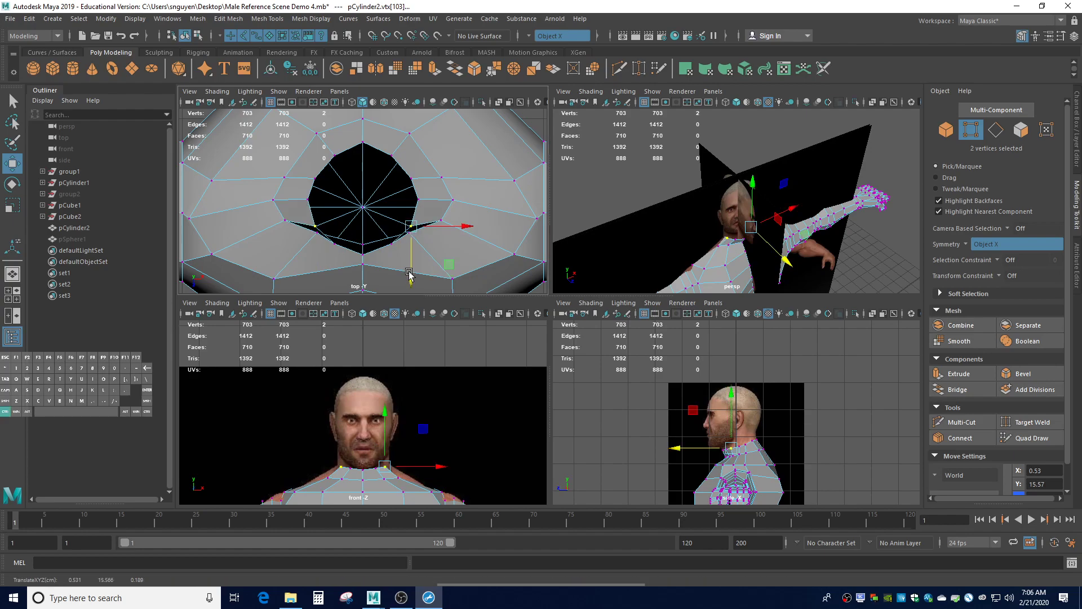
key("ctrl+z")
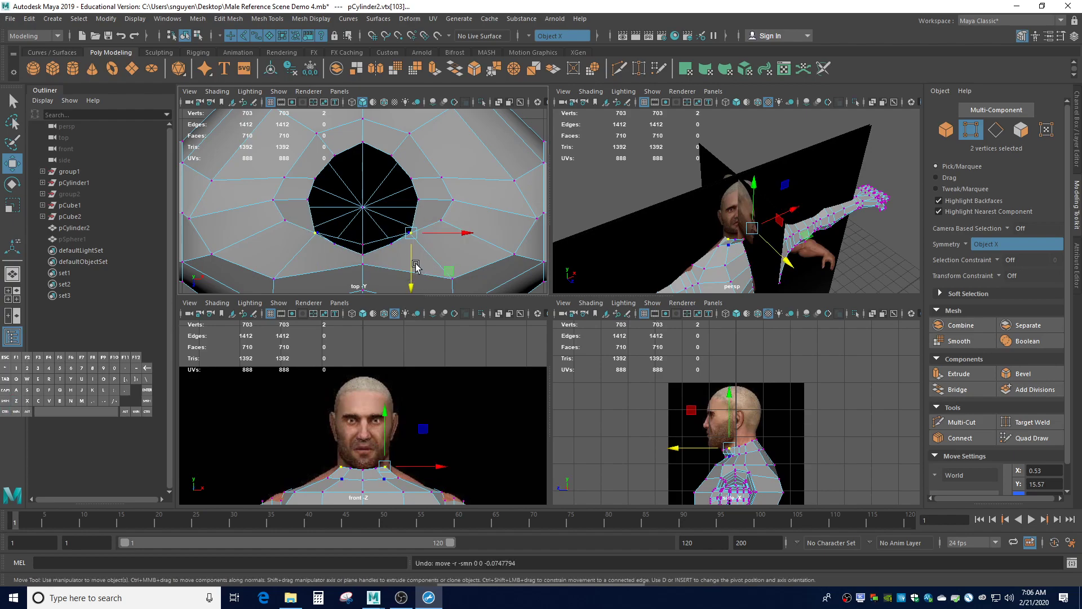
Select the border edge loop around the neck opening and lower it to about Y 15.54.
scroll(417, 265, "down", 2)
scroll(334, 249, "down", 2)
scroll(334, 249, "up", 4)
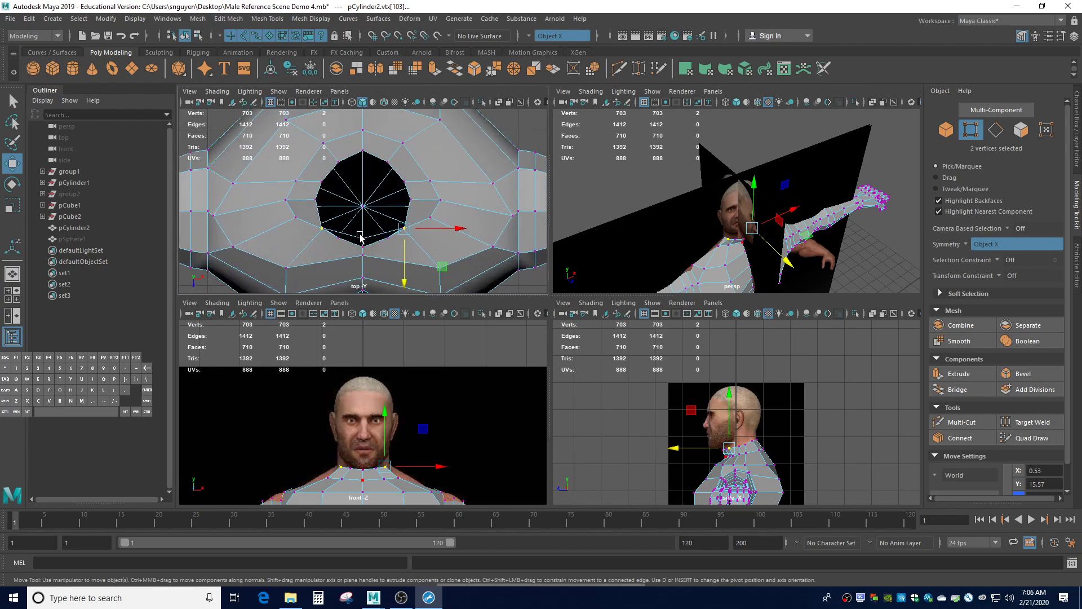
right_click_drag(296, 225, 299, 195, "ctrl")
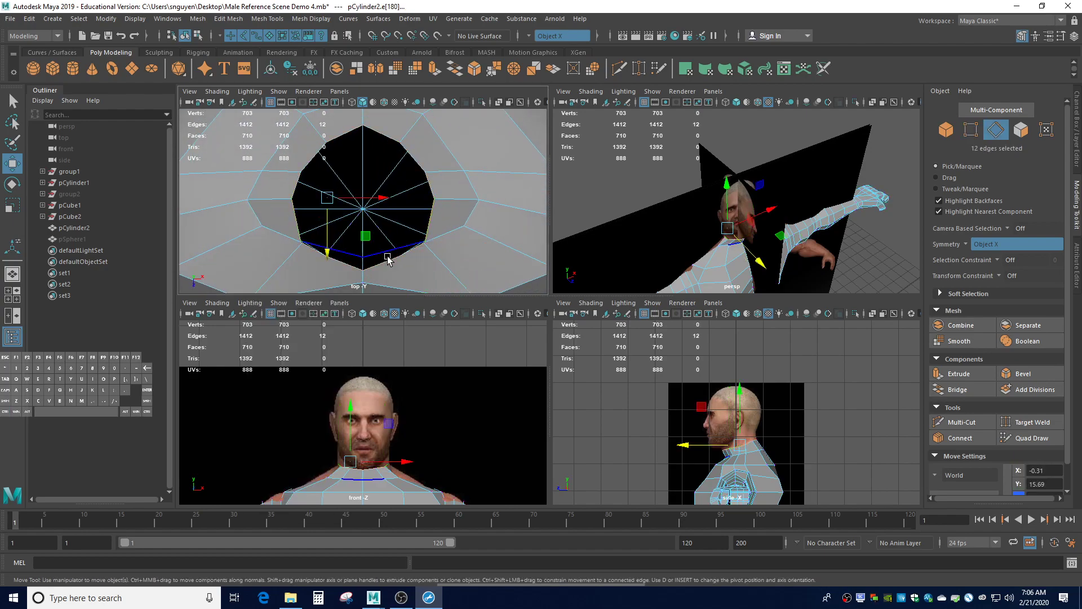
mouse_move(727, 209)
left_mouse_down()
mouse_move(727, 196)
mouse_move(729, 208)
left_mouse_up()
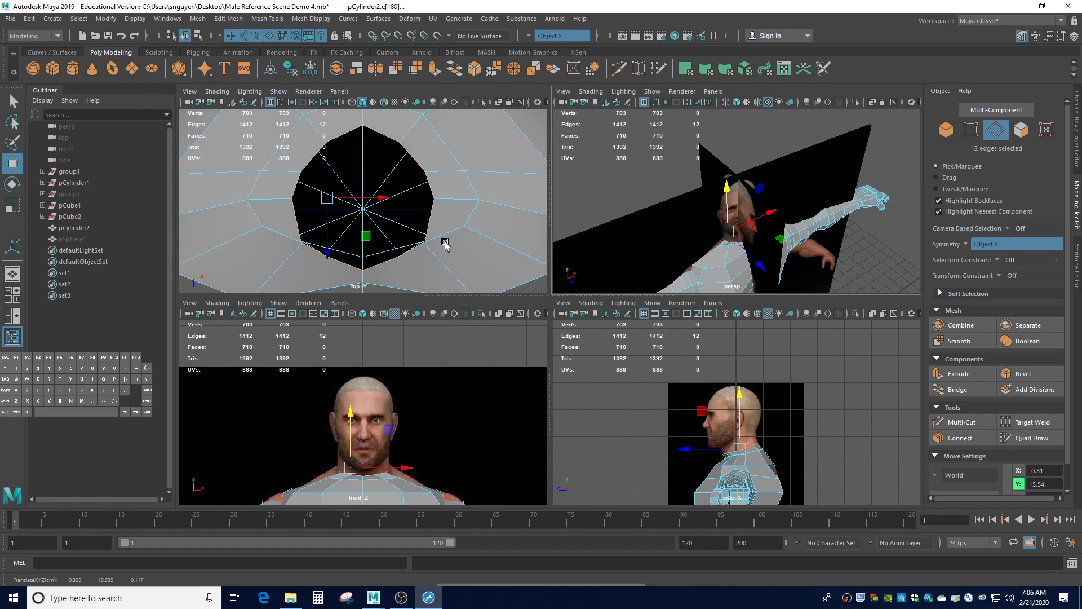
Move the front side pair of rim vertices back toward the middle of the neck opening.
scroll(753, 443, "up", 2)
left_click(810, 431)
right_click_drag(809, 432, 768, 303)
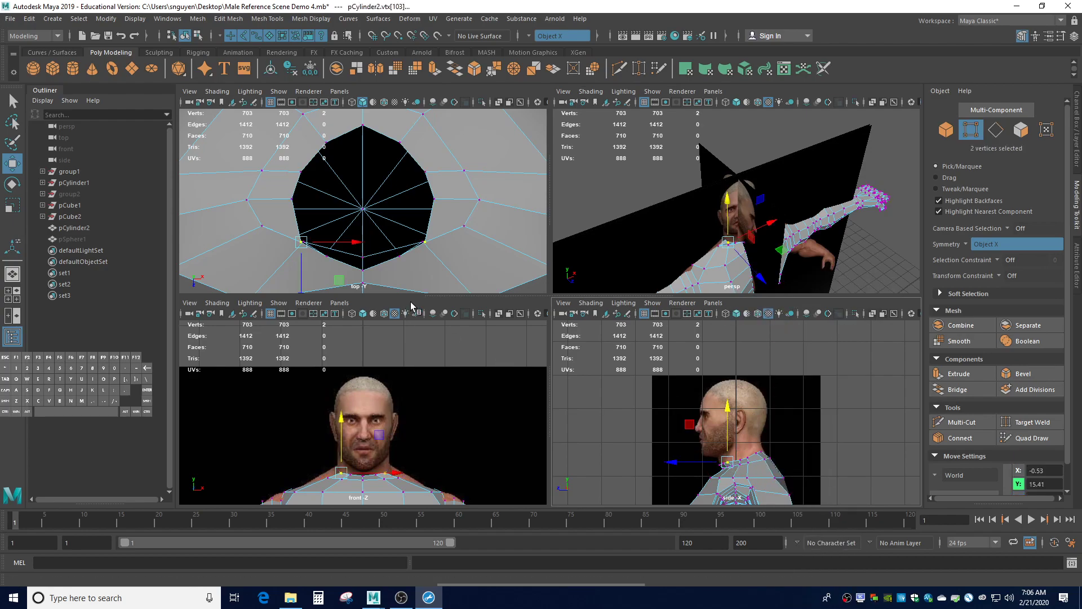
left_click_drag(300, 272, 301, 245)
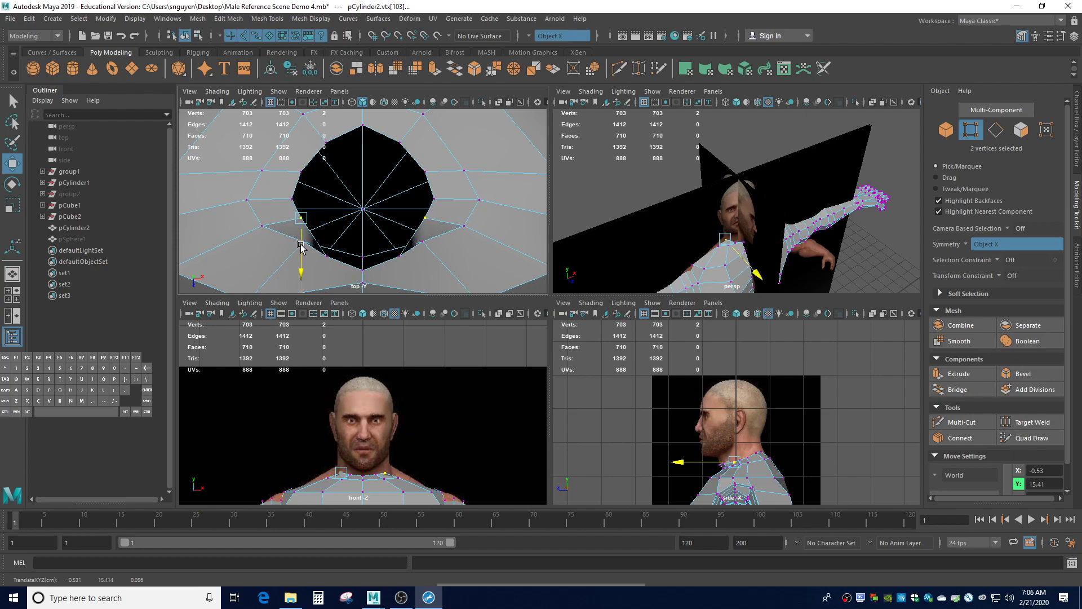
Adjust the heights of the side rim vertex pairs, setting the front-side pair to about Y 15.48 and the back-side pair to about Y 15.61.
scroll(736, 456, "up", 7)
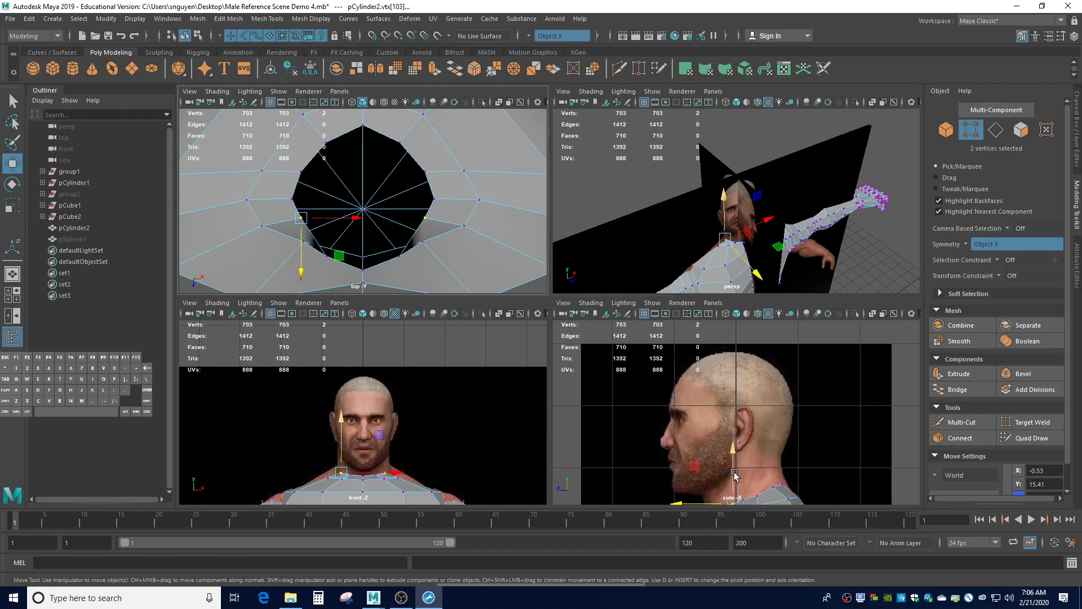
scroll(731, 464, "down", 8)
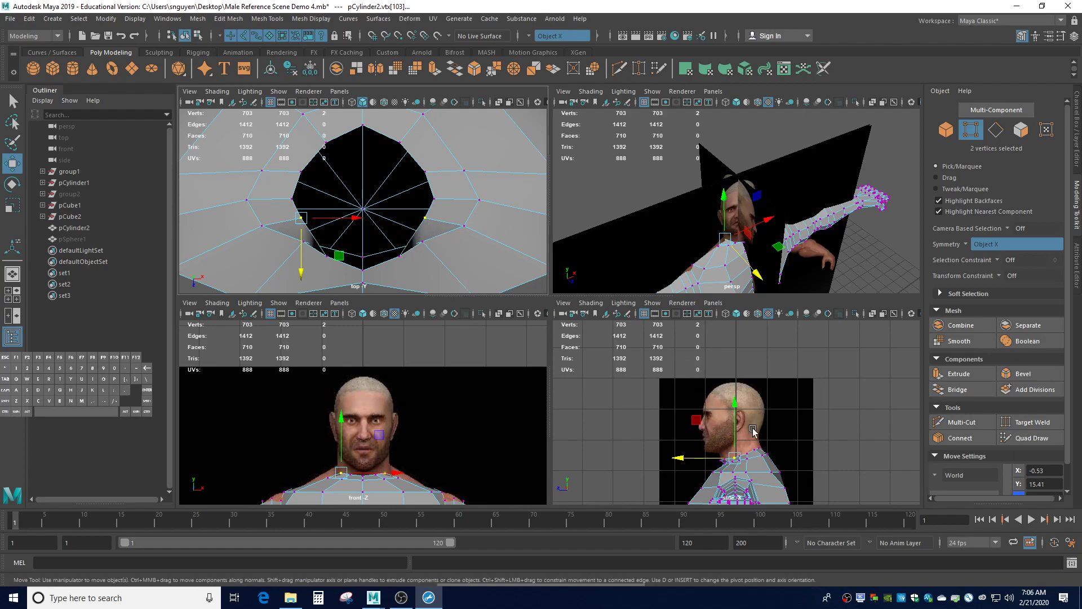
scroll(745, 474, "up", 3)
left_click(758, 472)
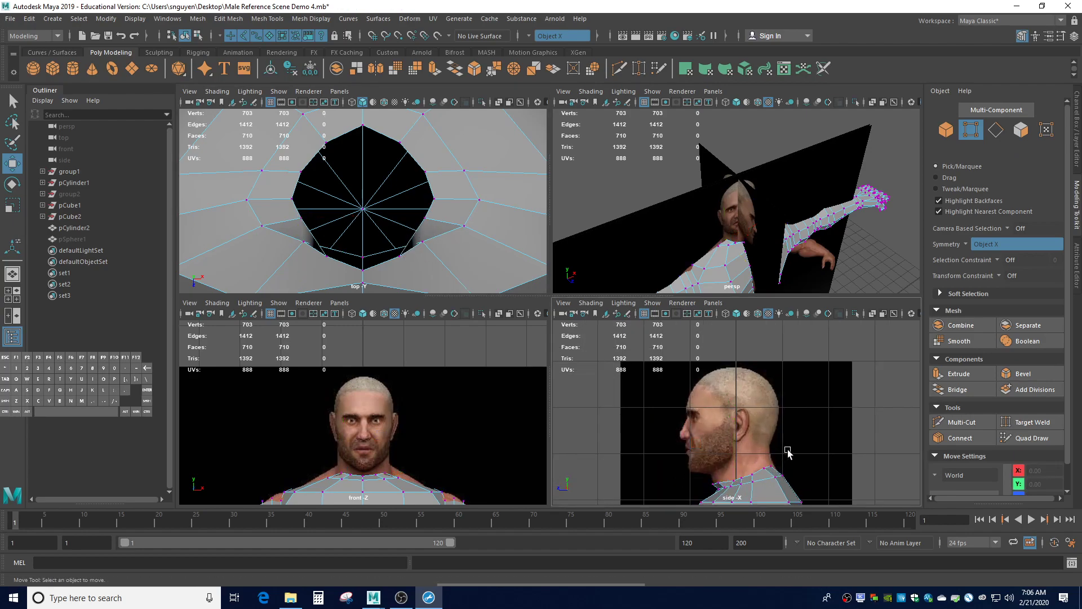
left_click(720, 481)
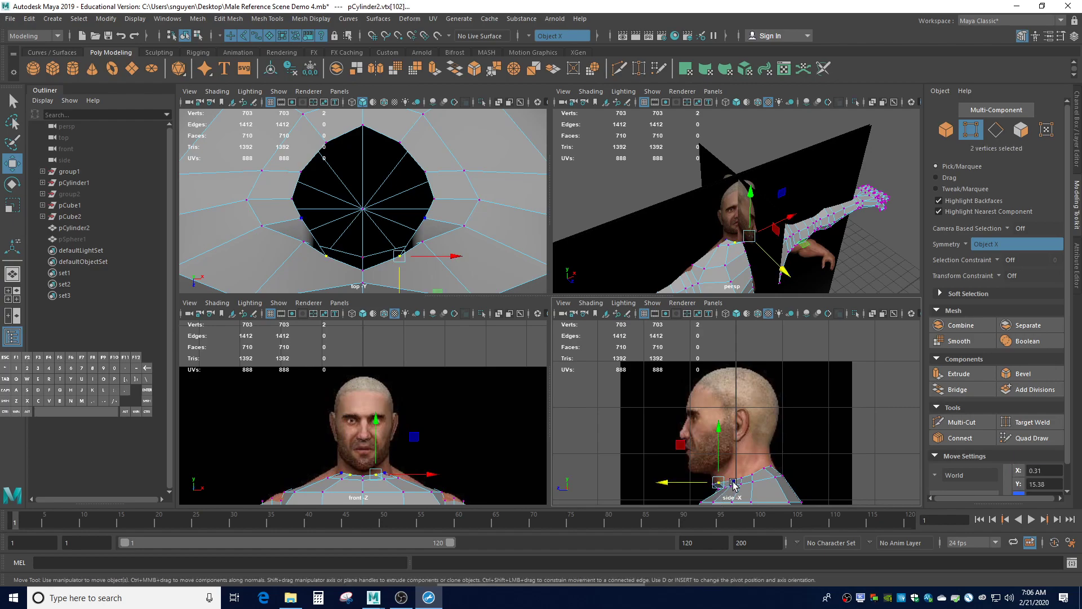
left_click_drag(719, 480, 713, 480)
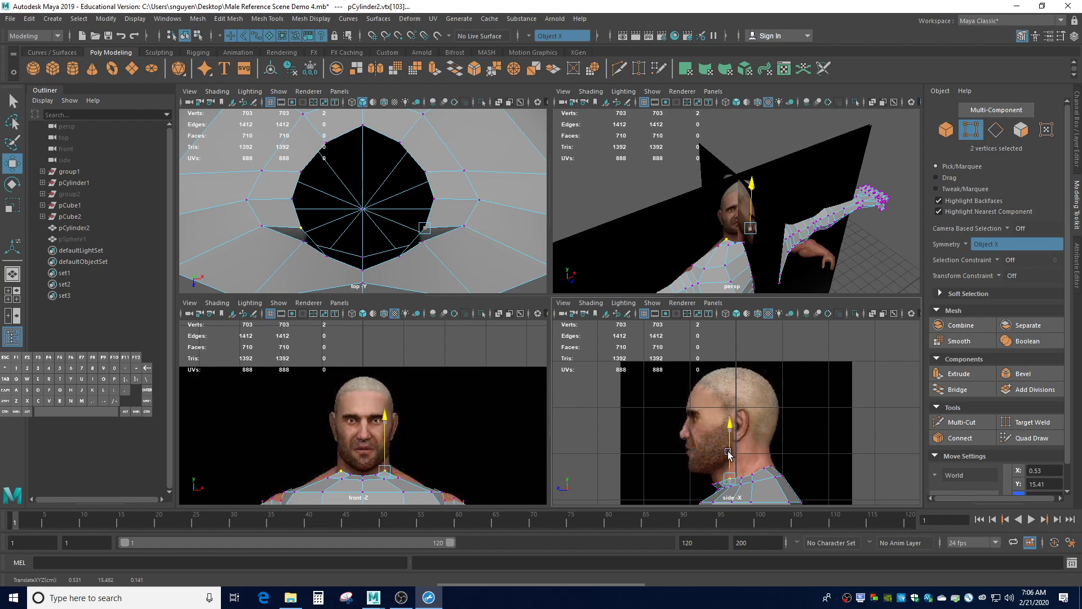
left_click(789, 461)
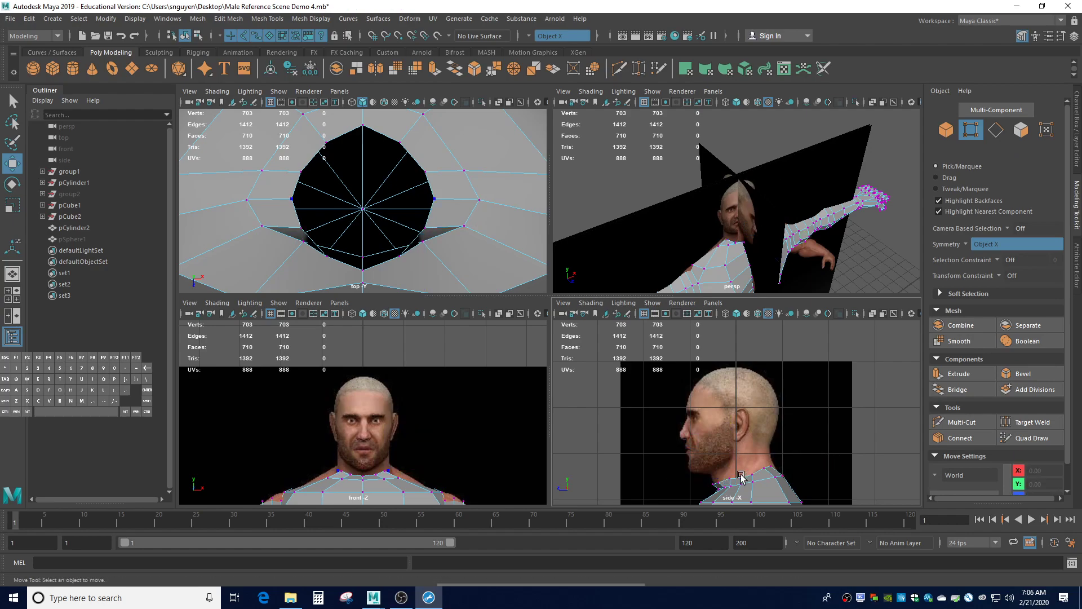
left_click(741, 478)
left_click(754, 475)
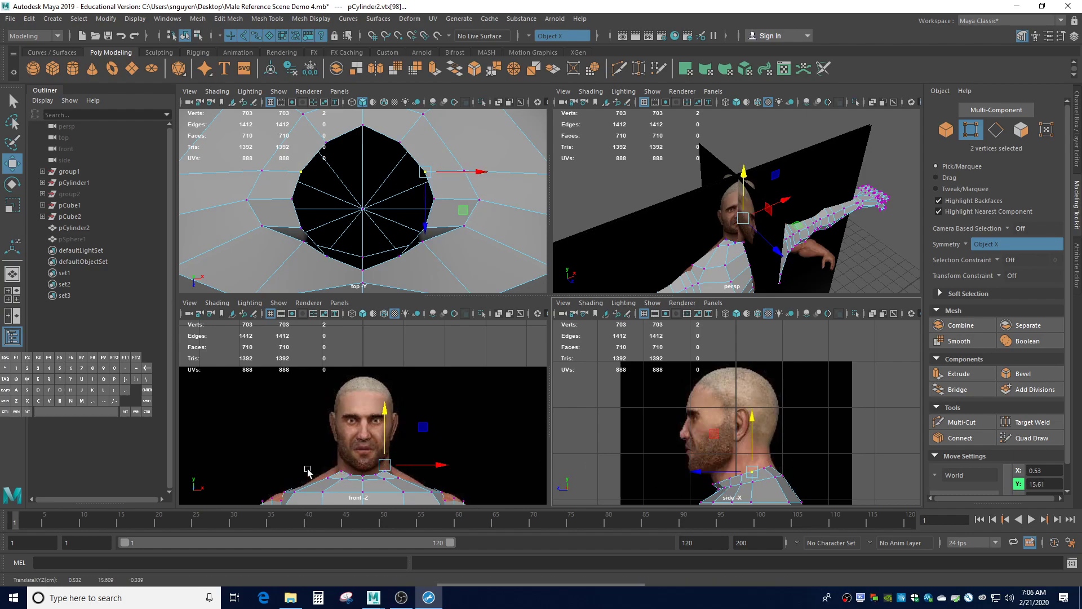
Set the front centre rim vertex to about Y 15.35 and the pair beside it to about Y 15.39.
left_click(363, 475)
left_click_drag(364, 436, 364, 436)
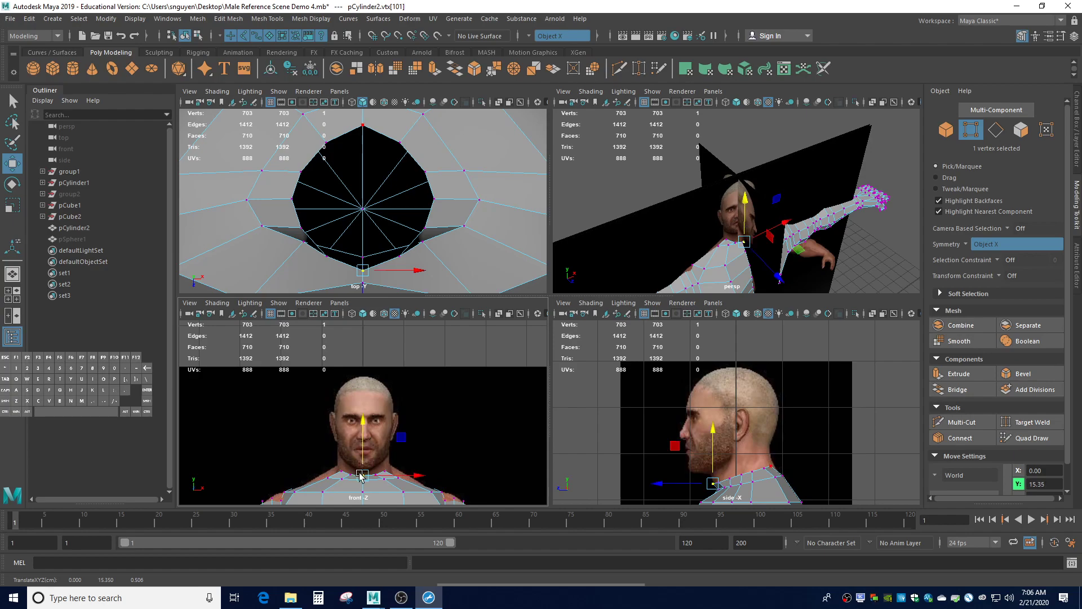
left_click(724, 486)
left_click(718, 483)
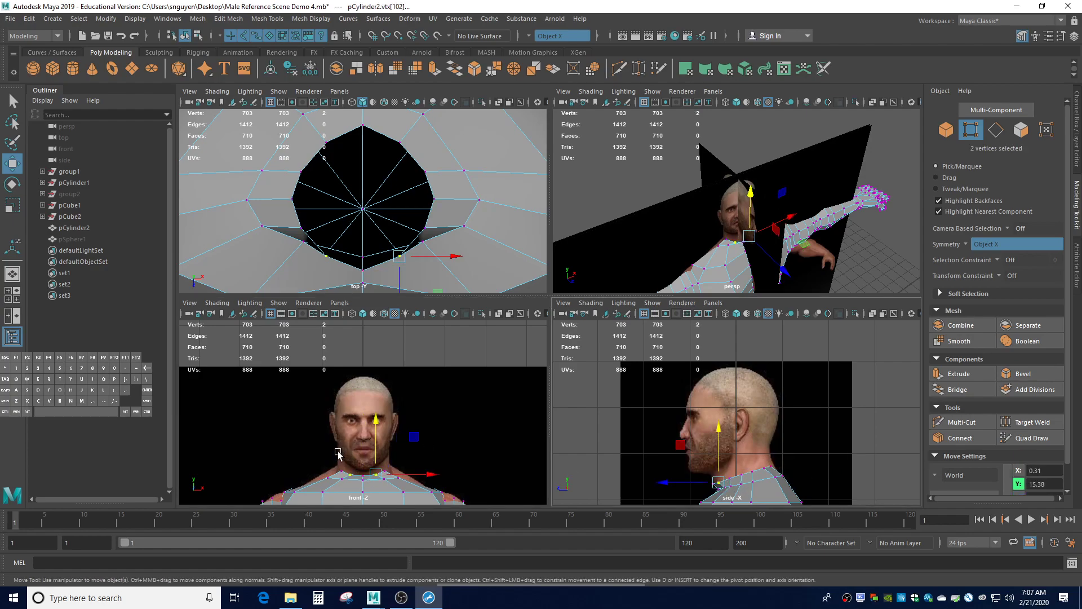
left_click_drag(376, 444, 376, 440)
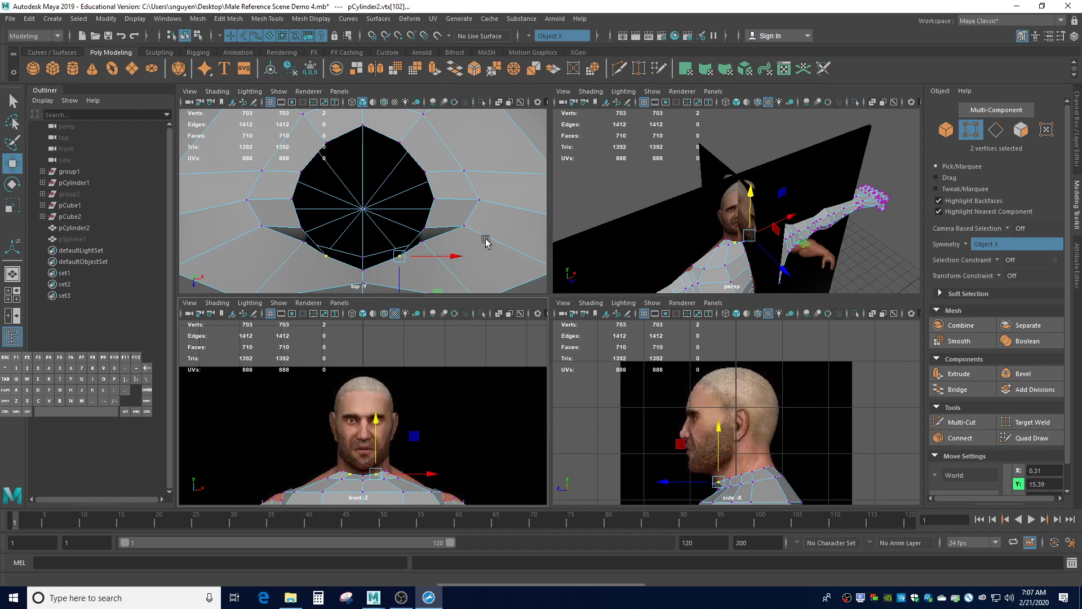
Move the back centre rim vertex slightly toward the front of the neck opening, and select the outer side vertex pair.
left_click(519, 231)
left_click(365, 137)
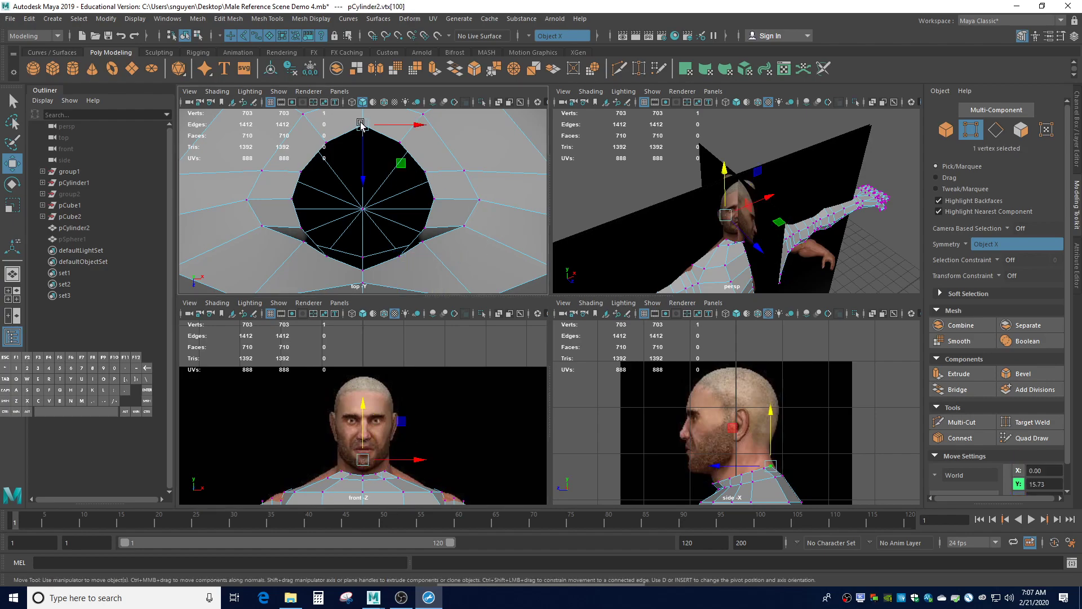
scroll(365, 137, "down", 5)
left_click_drag(365, 204, 364, 205)
left_click(430, 192)
scroll(411, 204, "up", 5)
scroll(408, 211, "up", 3)
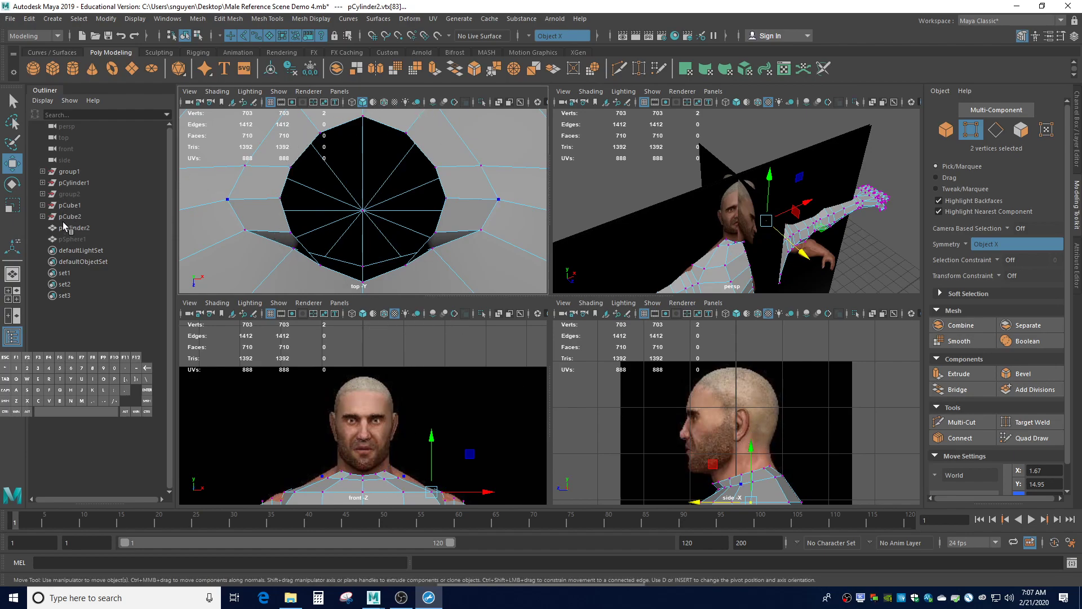
Unhide pSphere1 and set its axis subdivisions and height subdivisions to 12 each.
left_click(72, 239)
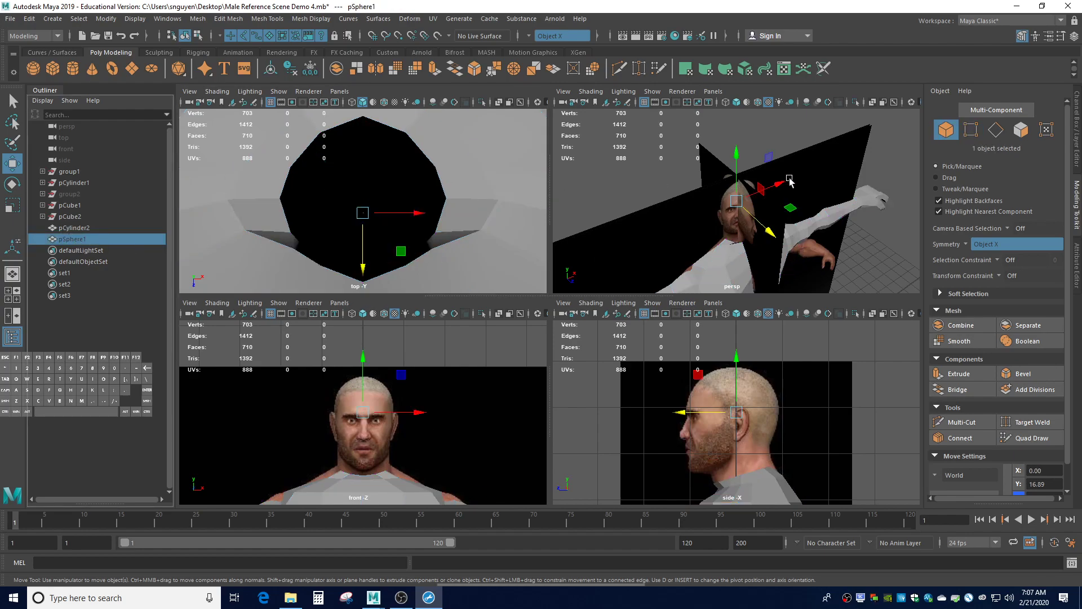
key("h")
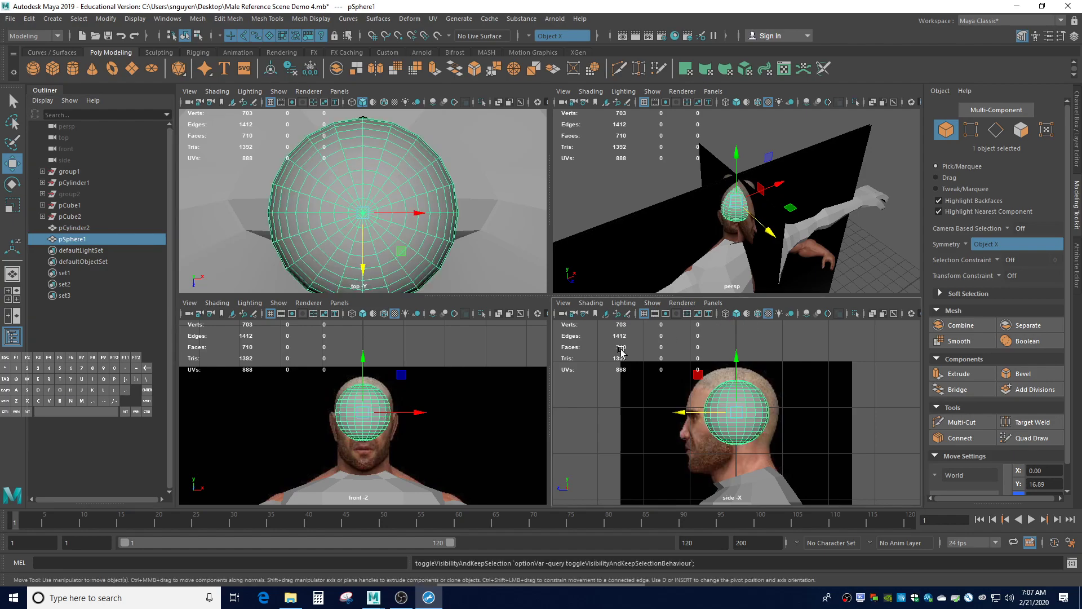
left_click(1077, 160)
left_click(958, 242)
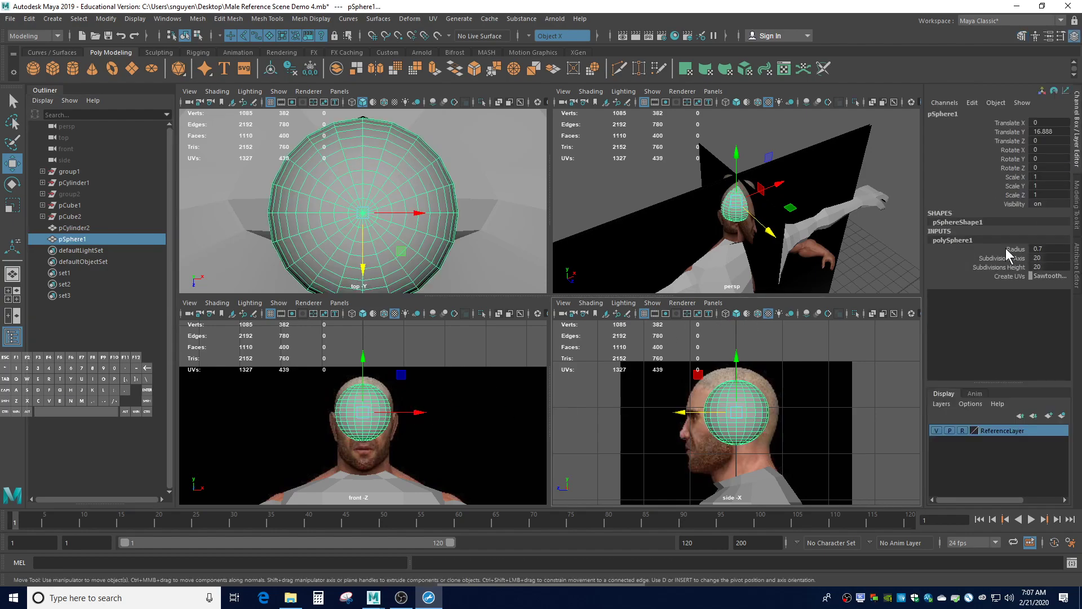
left_click(1046, 258)
type("12")
key("Return")
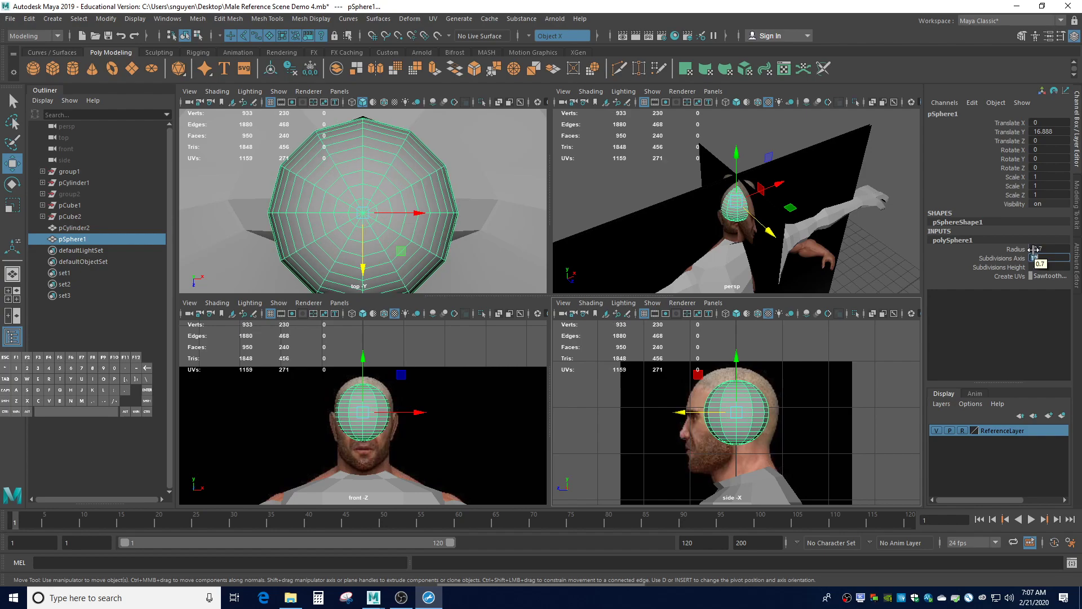
left_click(1046, 267)
key("Return")
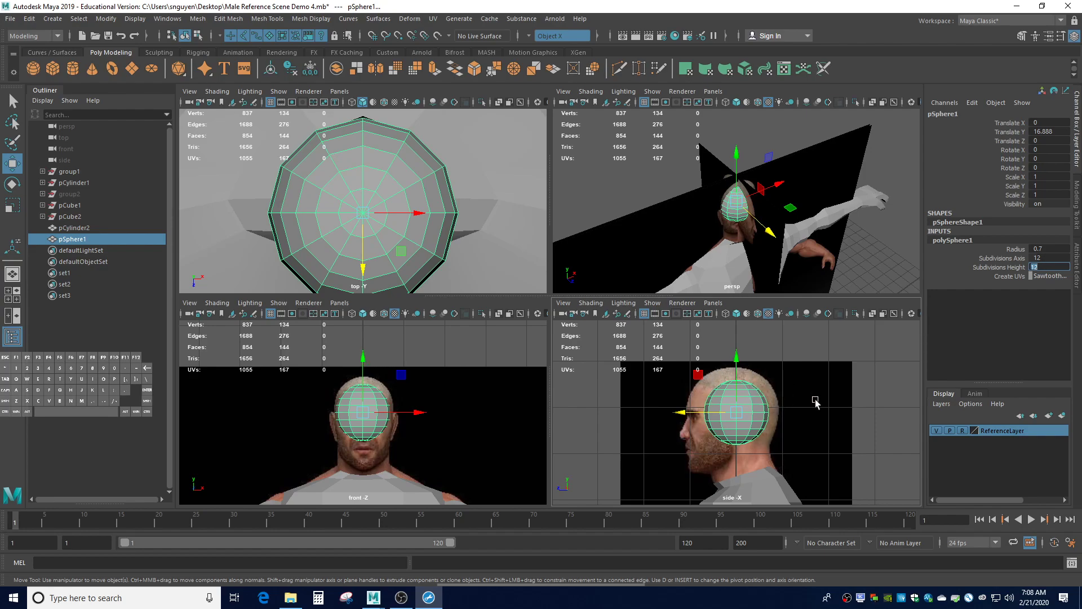
Scale the head sphere vertically to about 1.52 in Y to stretch it over the reference head.
type("r")
left_click(756, 408)
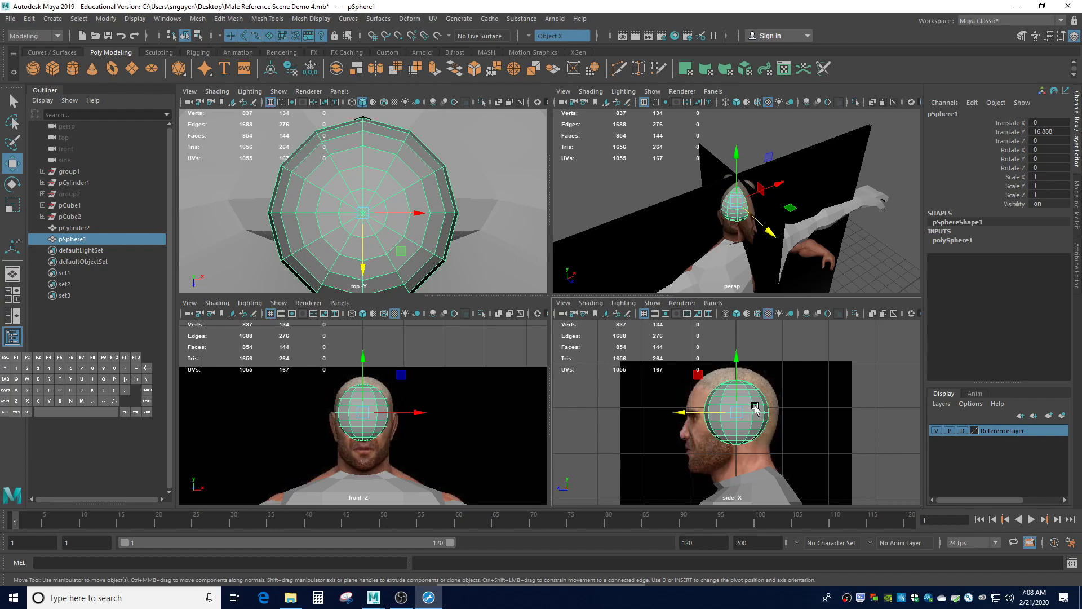
key("r")
left_click_drag(737, 361, 737, 346)
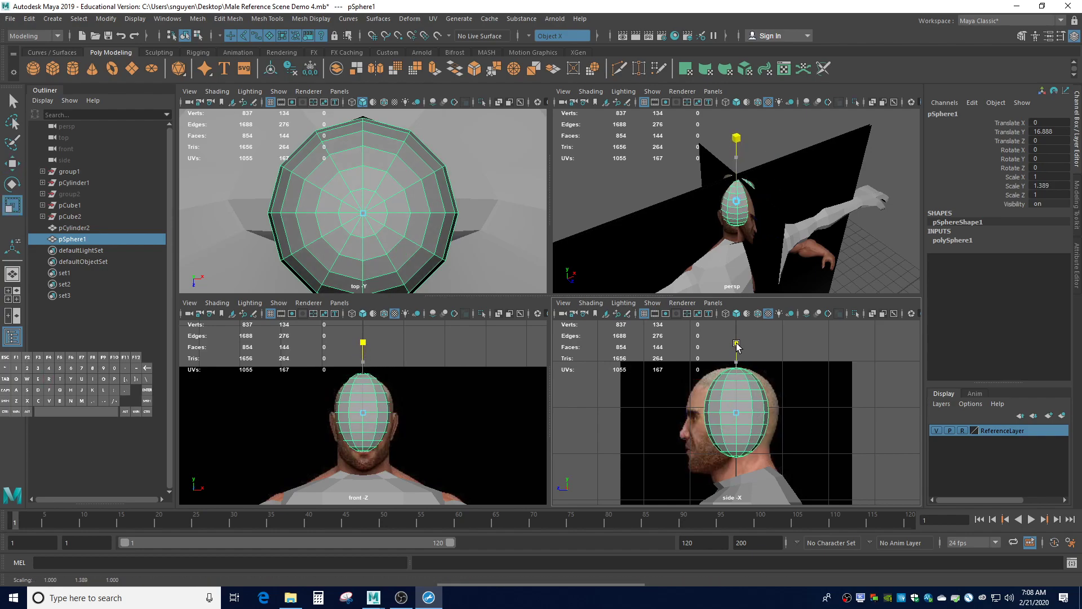
left_click_drag(736, 345, 737, 341)
Lower the stretched sphere to about Y 16.815 so its top meets the crown of the reference head.
key("w")
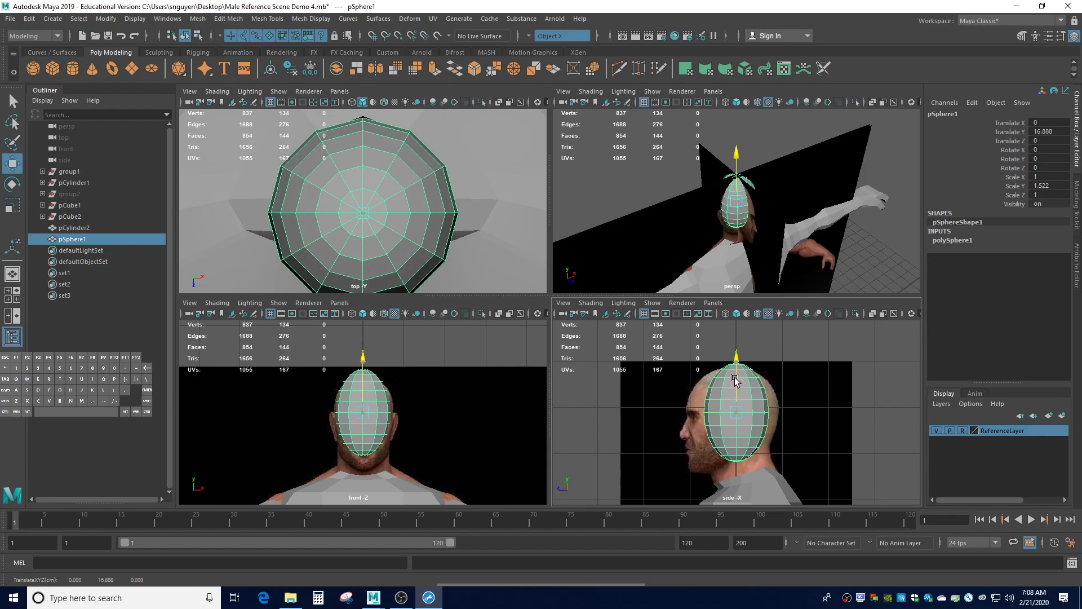
left_click_drag(736, 380, 736, 383)
left_click_drag(736, 383, 734, 383)
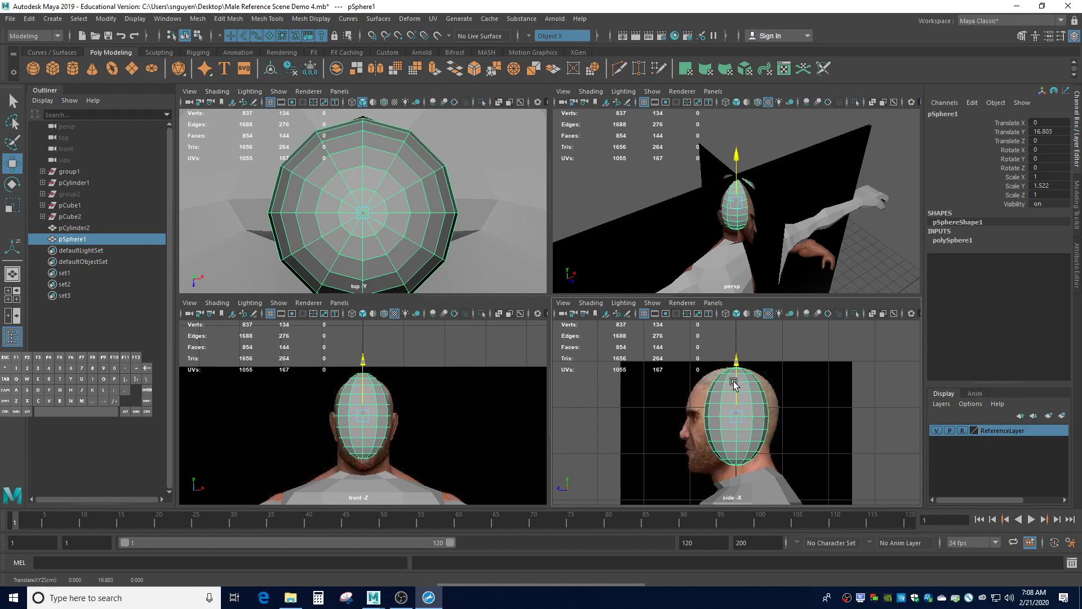
left_click(750, 439)
scroll(749, 439, "up", 2)
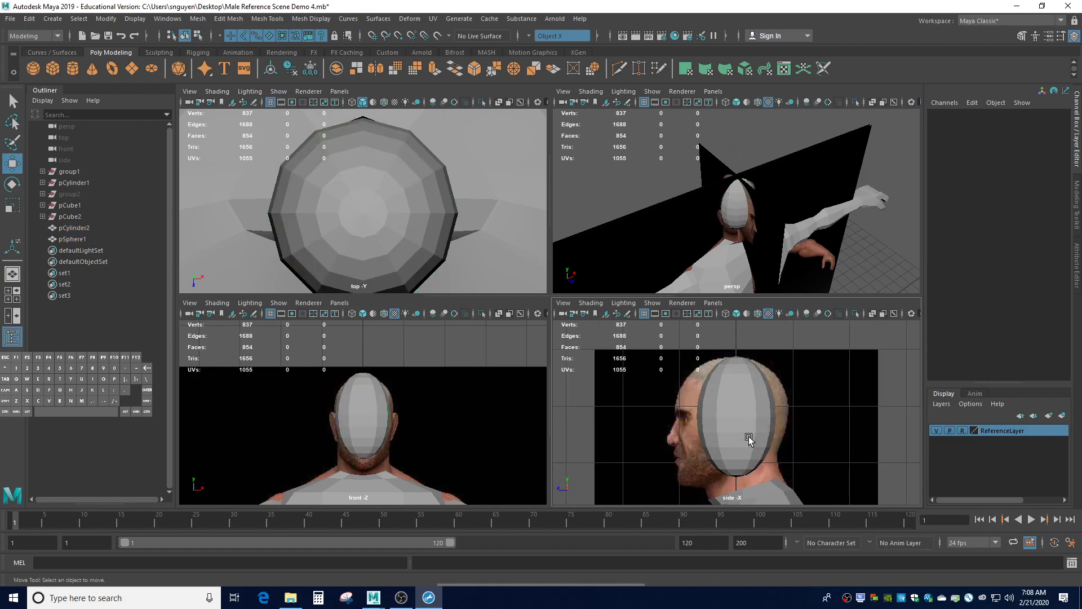
left_click(742, 400)
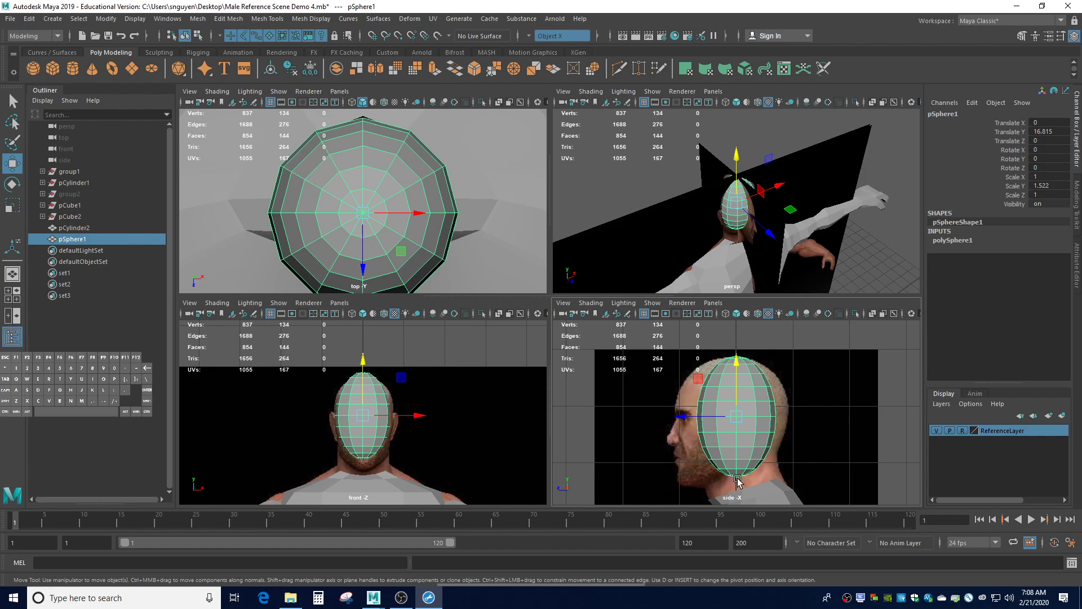
Select the pole vertex at the bottom of the head sphere and pull it far down through the neck.
scroll(738, 482, "up", 3)
right_click_drag(737, 482, 688, 304)
left_click(732, 498)
scroll(739, 490, "down", 4)
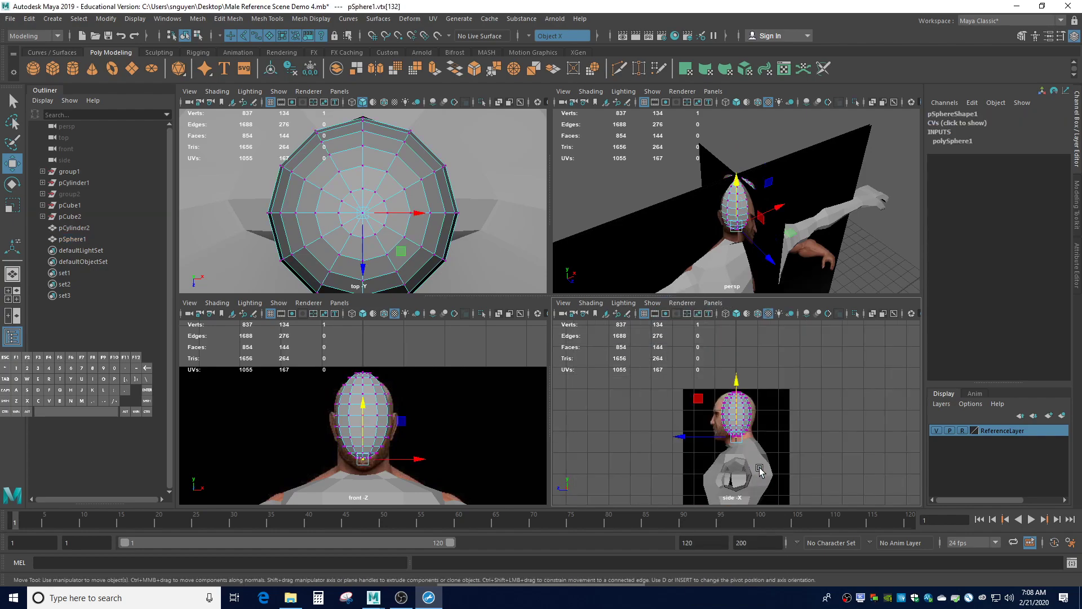
left_click_drag(738, 386, 743, 460)
scroll(742, 480, "up", 3)
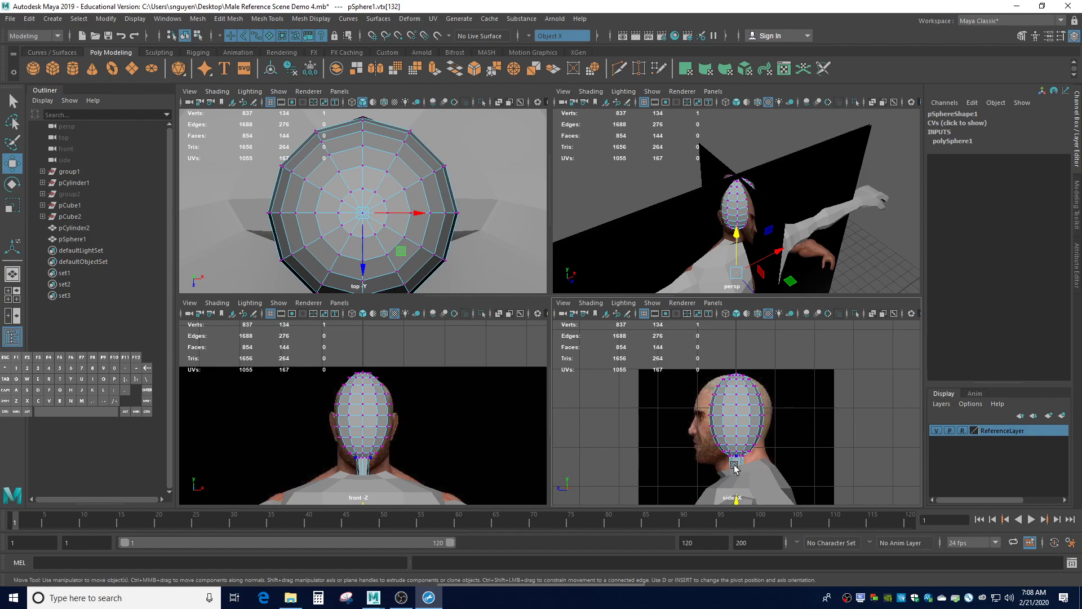
Select the 12 stretched faces around the sphere's bottom pole and delete them to open the underside.
right_click(708, 478)
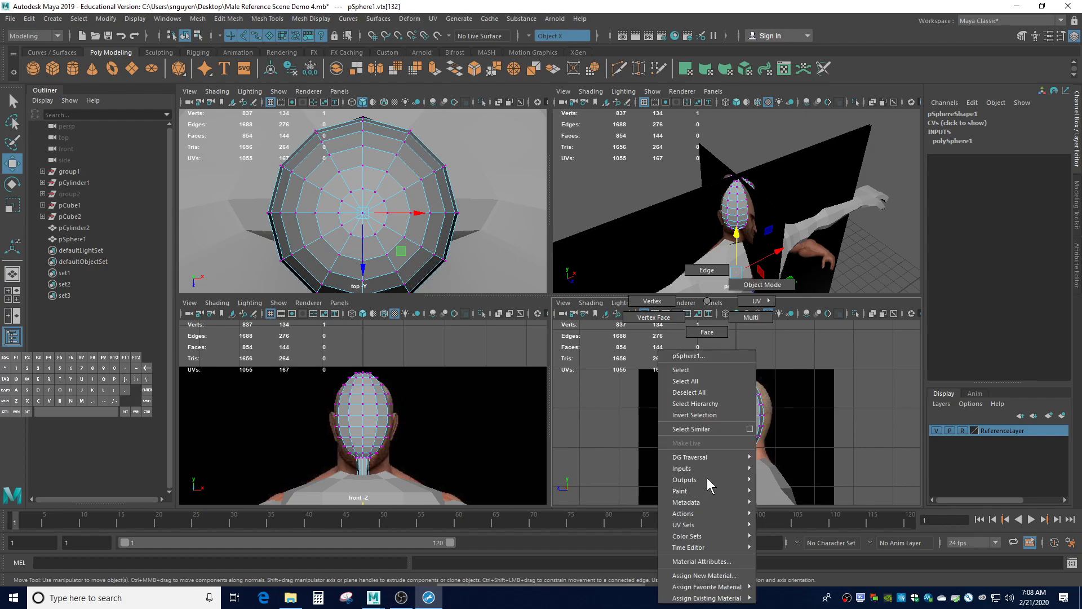
left_click(693, 329)
left_click_drag(710, 461, 768, 486)
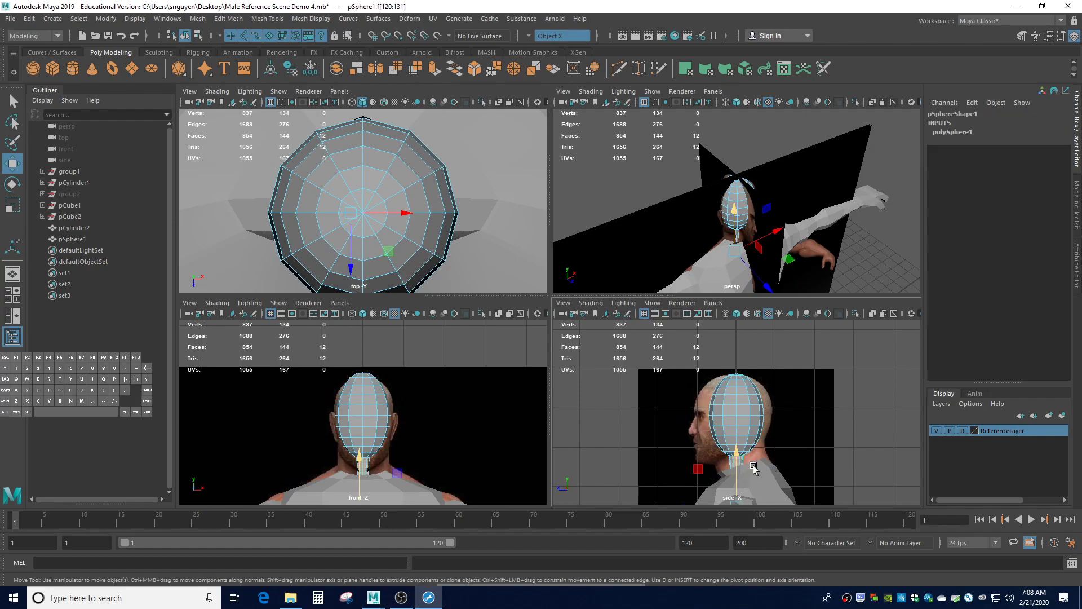
key("Delete")
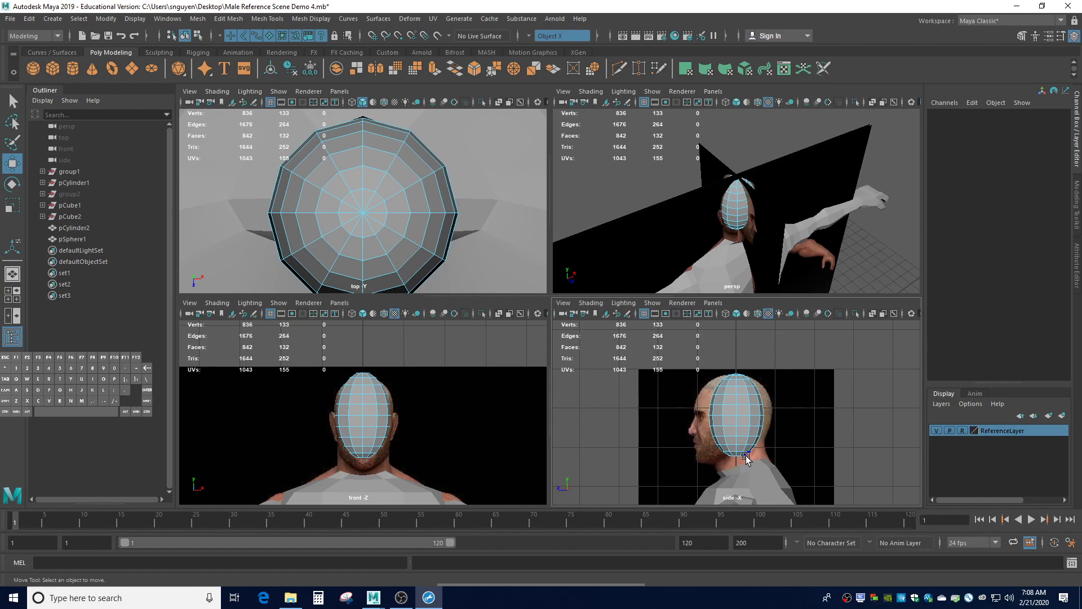
left_click_drag(783, 246, 711, 170, "alt")
right_click_drag(712, 170, 729, 198, "alt")
left_click(729, 197)
left_click_drag(729, 198, 741, 285, "alt")
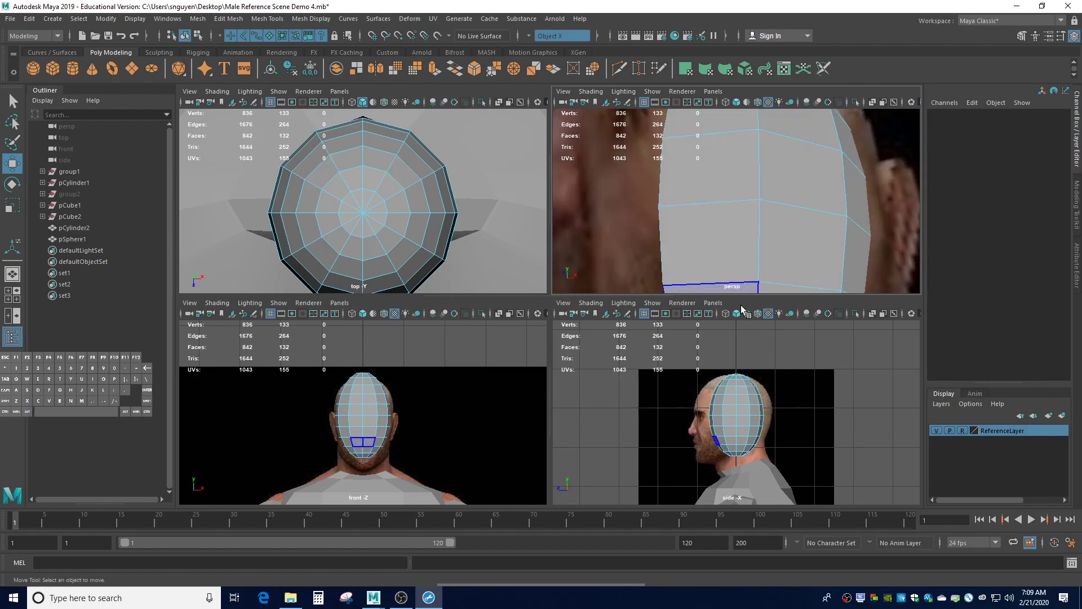
Select the ring of 12 vertices around the sphere's bottom opening and lower it toward the neck.
scroll(749, 462, "down", 4)
scroll(749, 462, "up", 5)
scroll(744, 469, "up", 2)
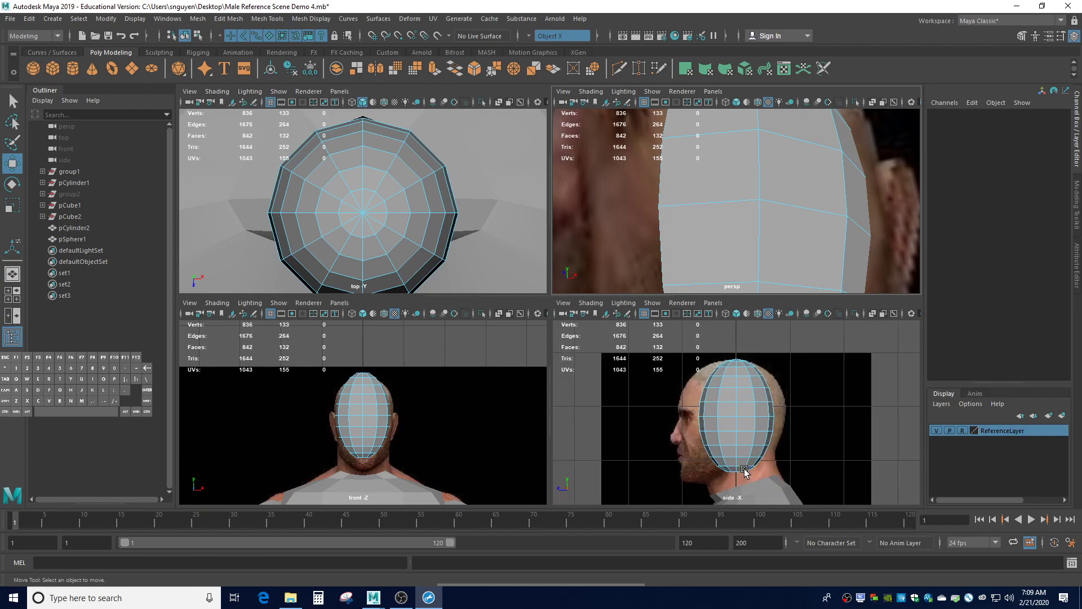
right_click_drag(712, 485, 675, 300)
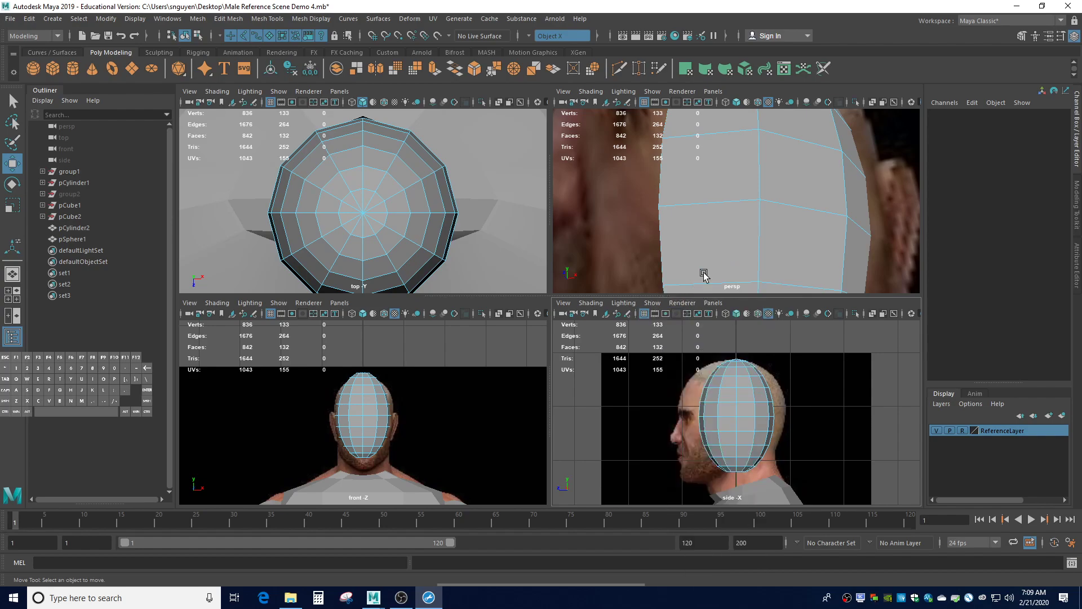
left_click(732, 476)
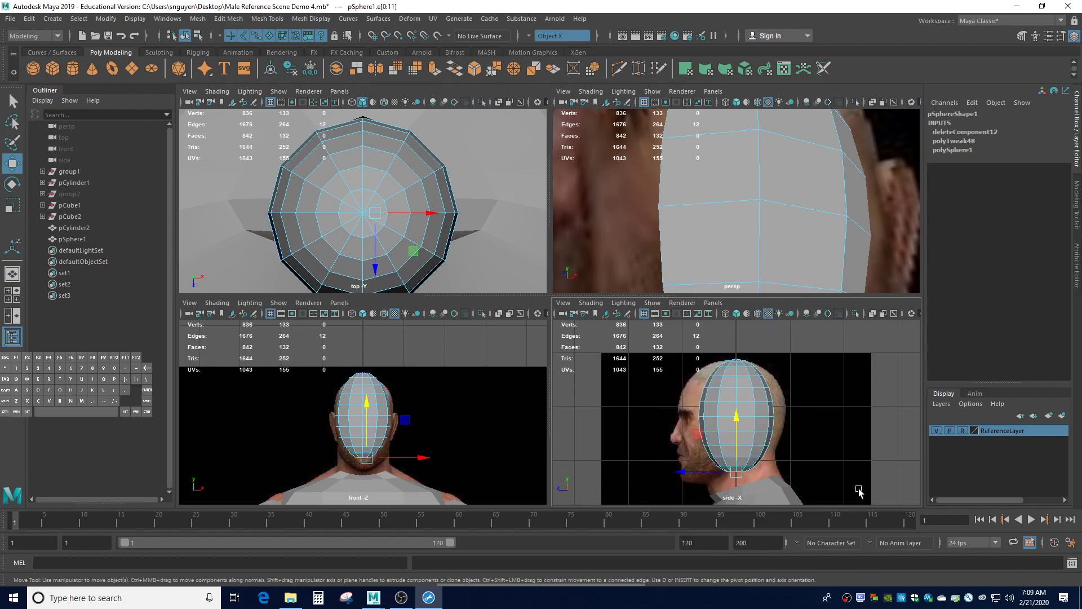
right_click_drag(796, 476, 761, 326)
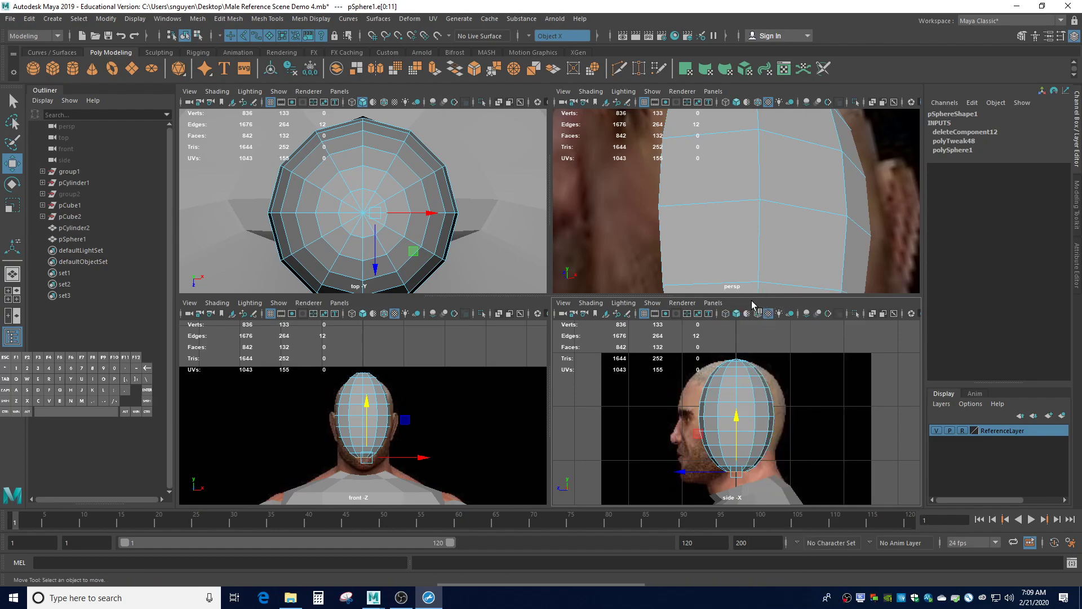
left_click_drag(719, 490, 764, 467)
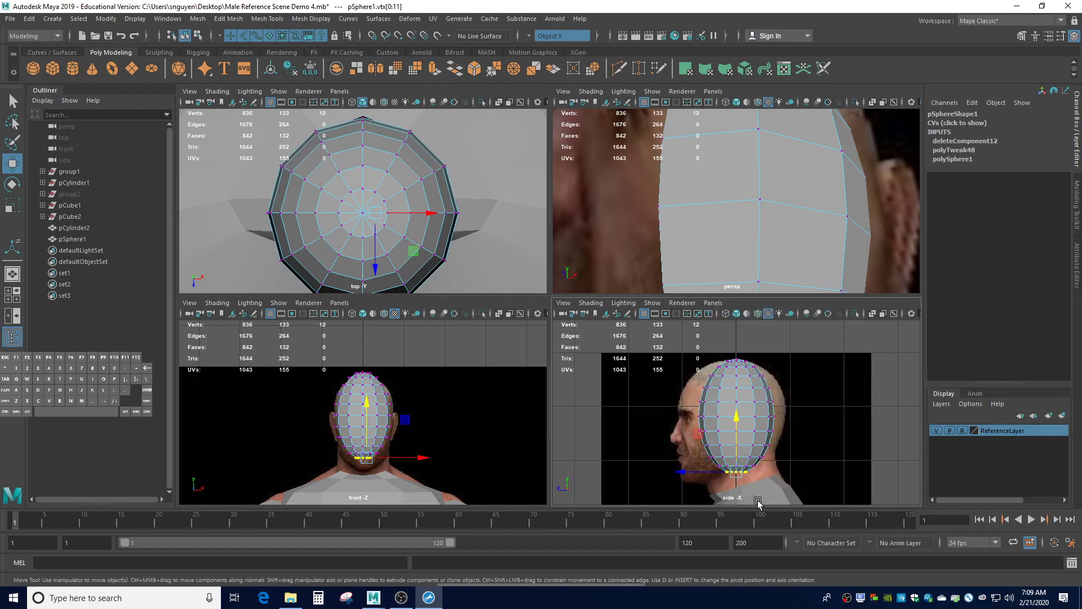
left_click_drag(737, 428, 737, 443)
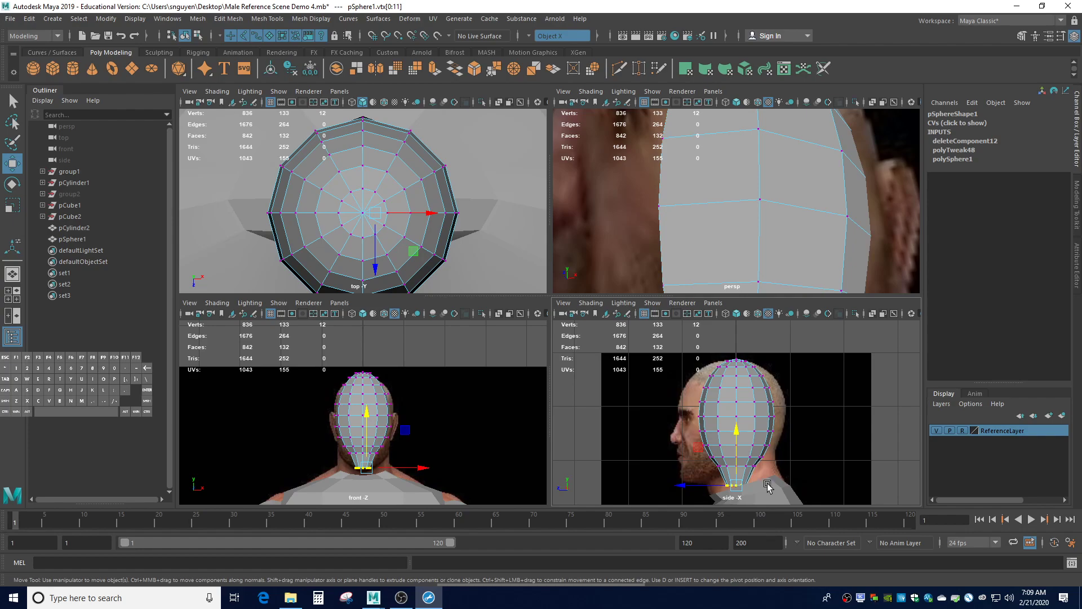
Shift the bottom vertex ring slightly toward the back of the neck and scale it up uniformly to the neck's width.
left_click_drag(712, 489, 709, 490)
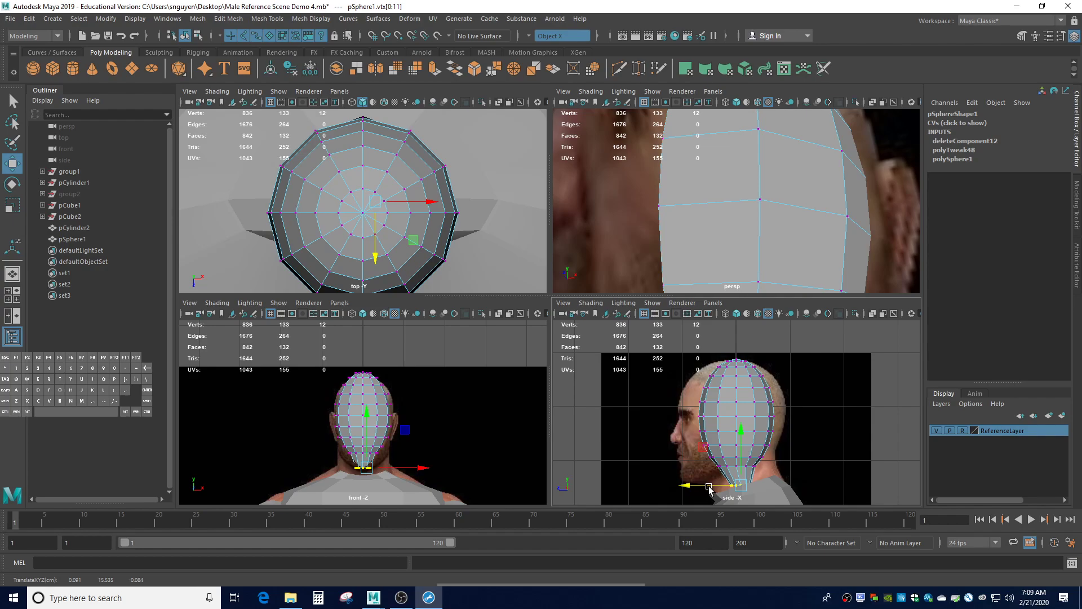
key("r")
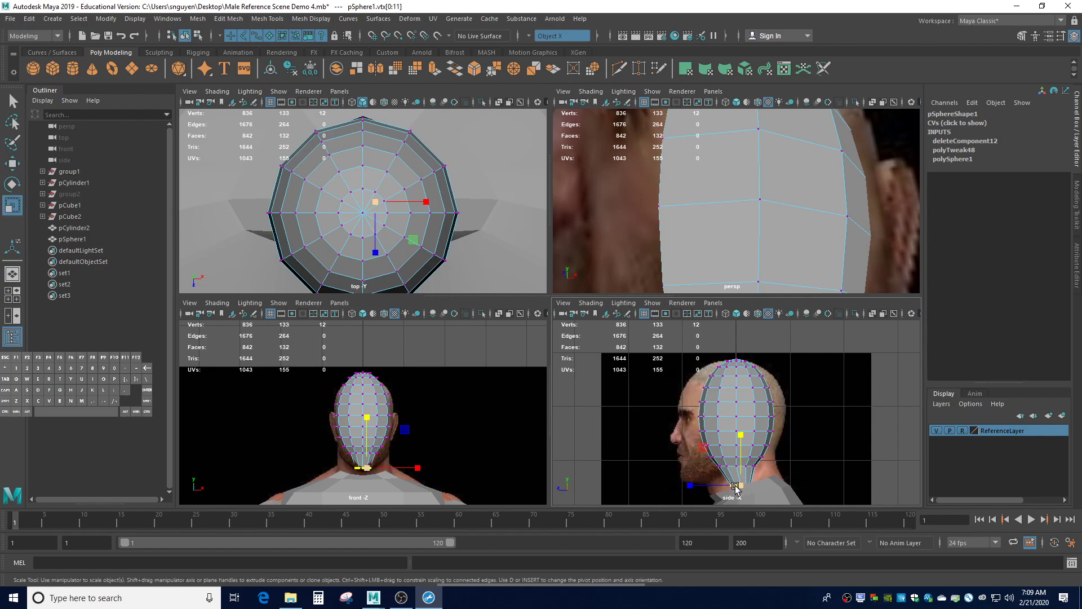
left_click_drag(742, 488, 766, 491)
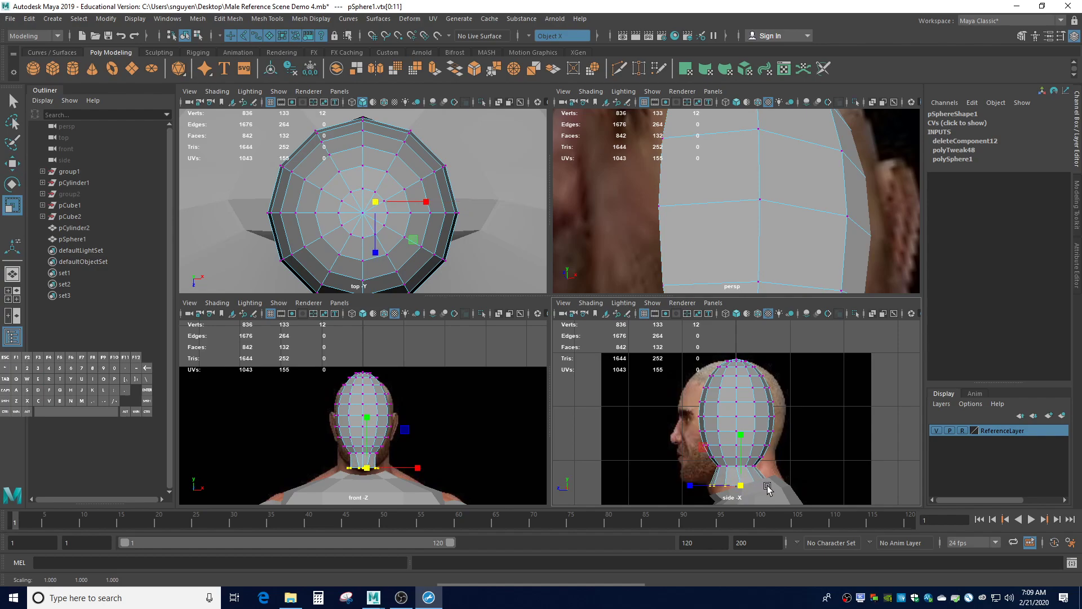
Tilt the bottom vertex ring to follow the neck base's slope, higher at the back, and raise it slightly onto the neck rim.
key("e")
left_click_drag(760, 439, 750, 432)
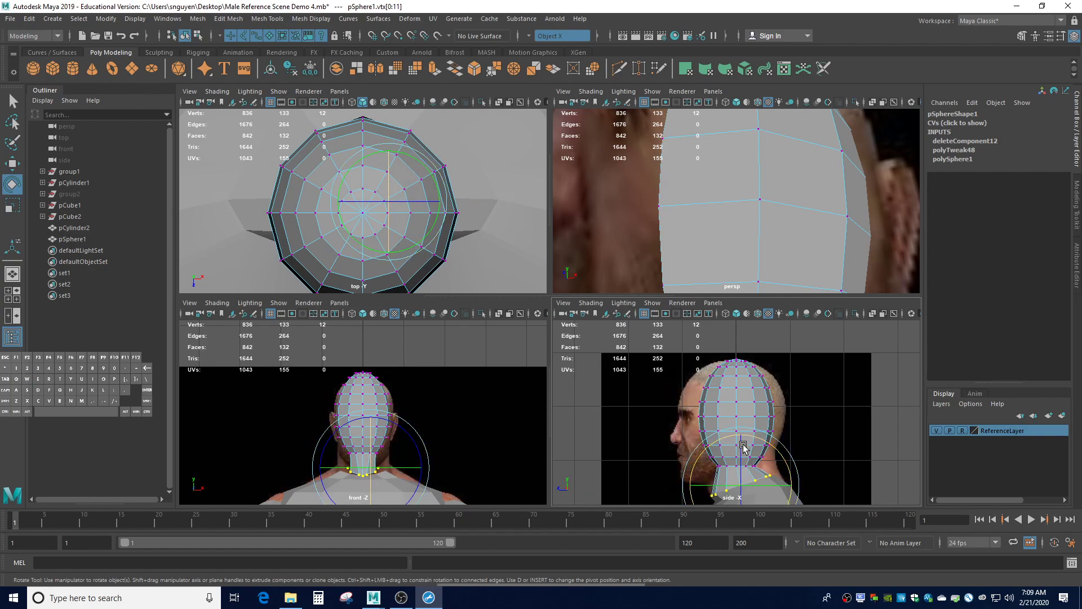
key("w")
left_click_drag(757, 487, 745, 468)
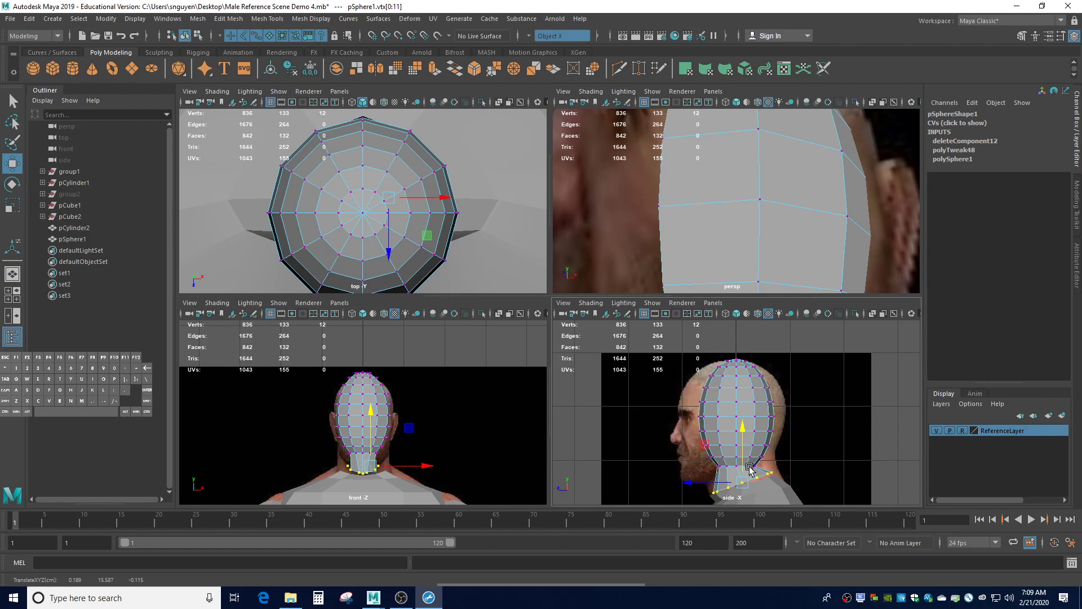
key("e")
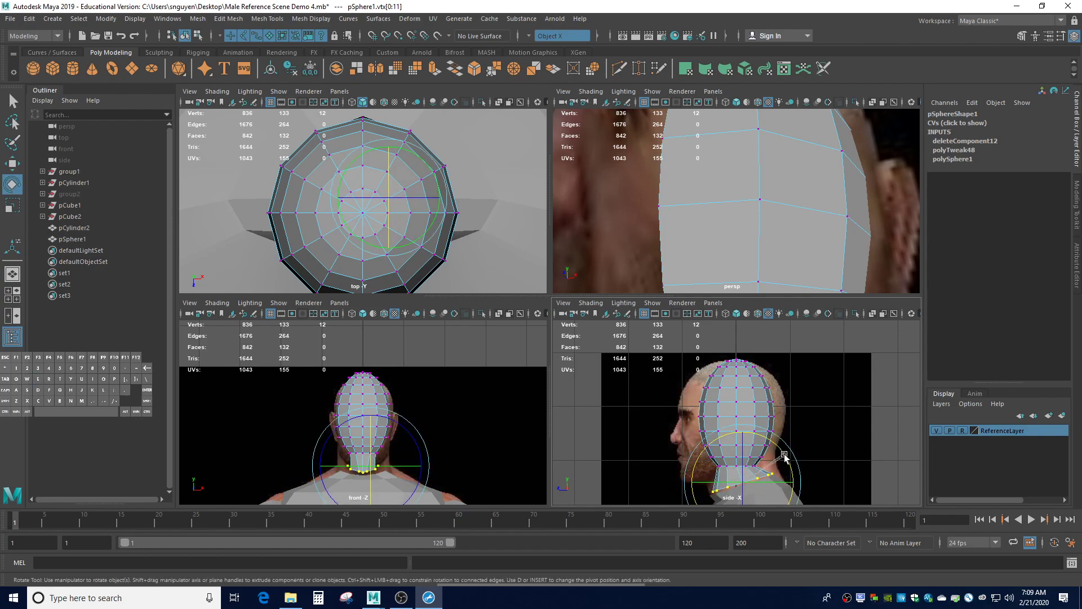
left_click_drag(783, 453, 774, 475)
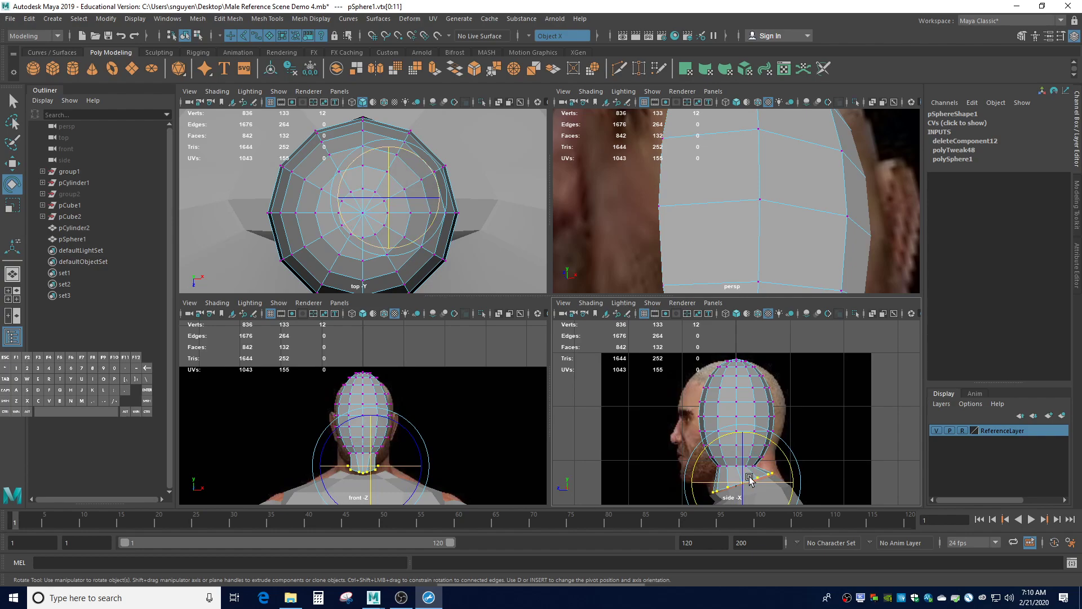
Turn off the Object X symmetry and clear the vertex selection.
key("r")
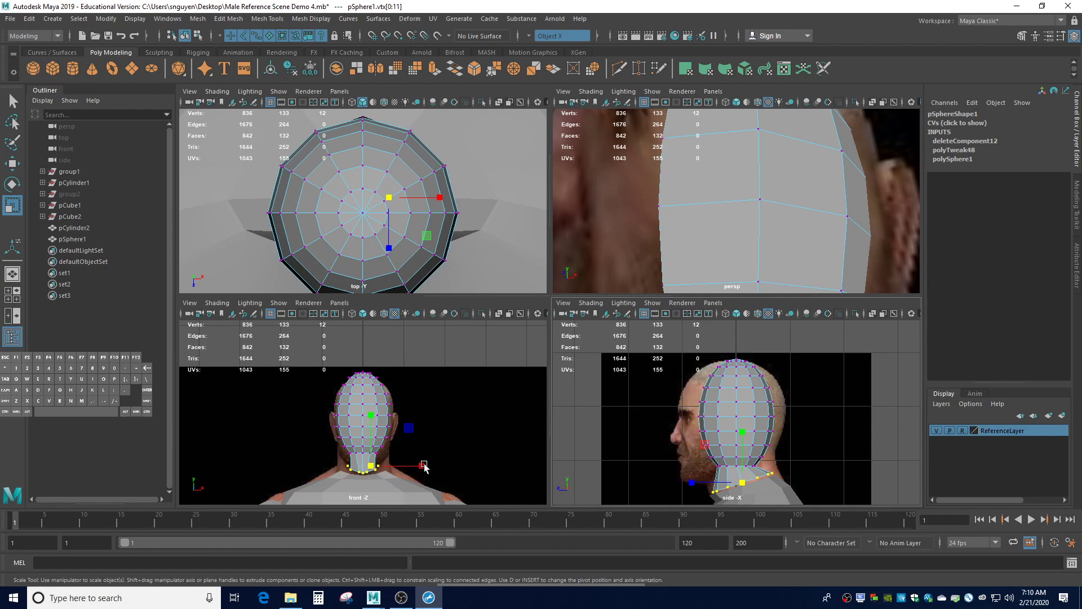
left_click(1078, 207)
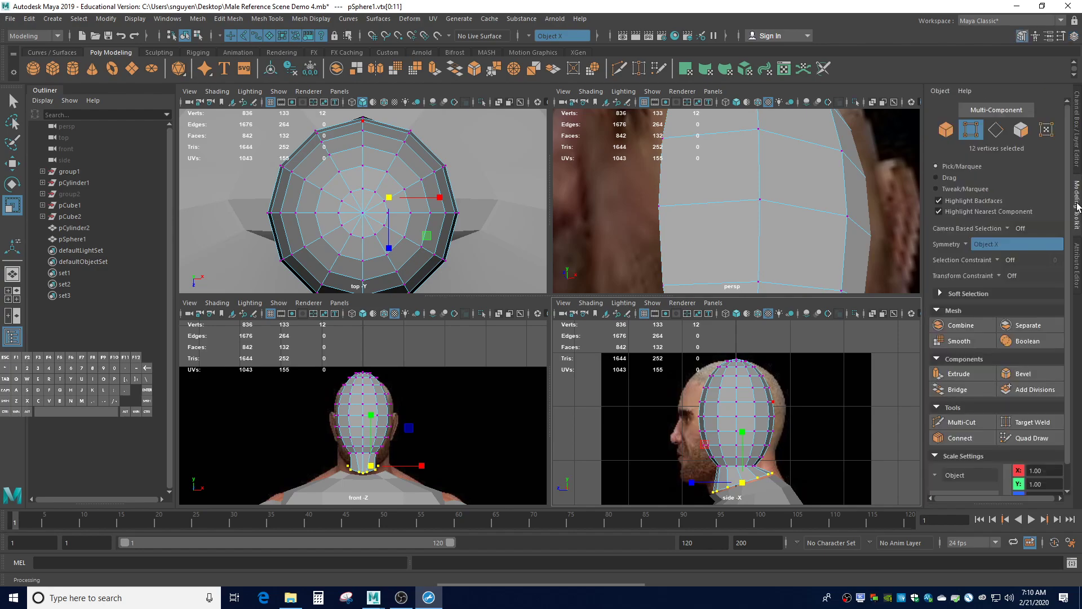
left_click(967, 241)
left_click(992, 244)
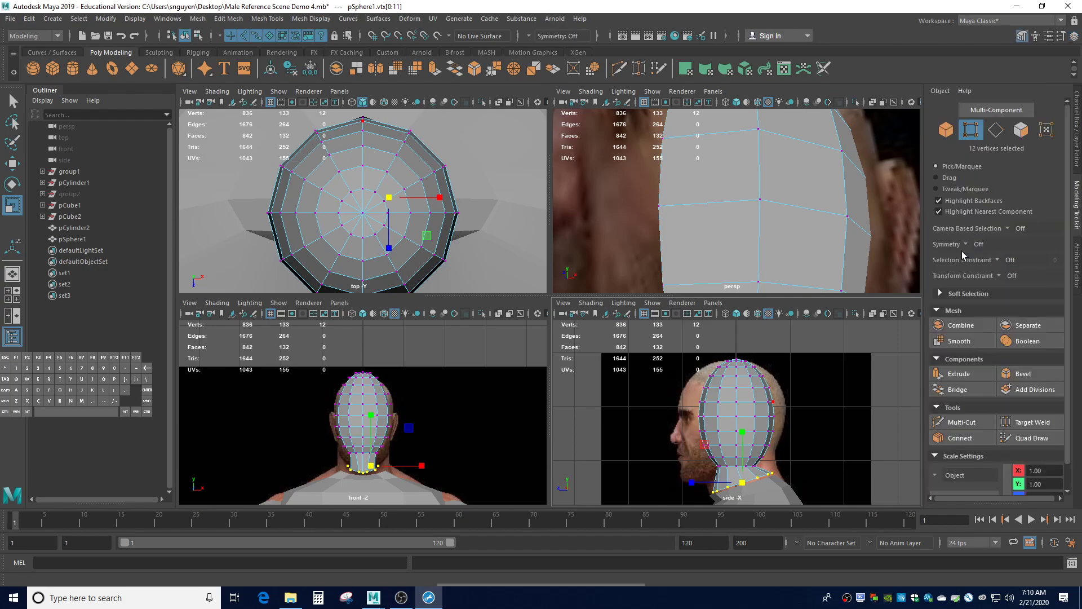
left_click(818, 471)
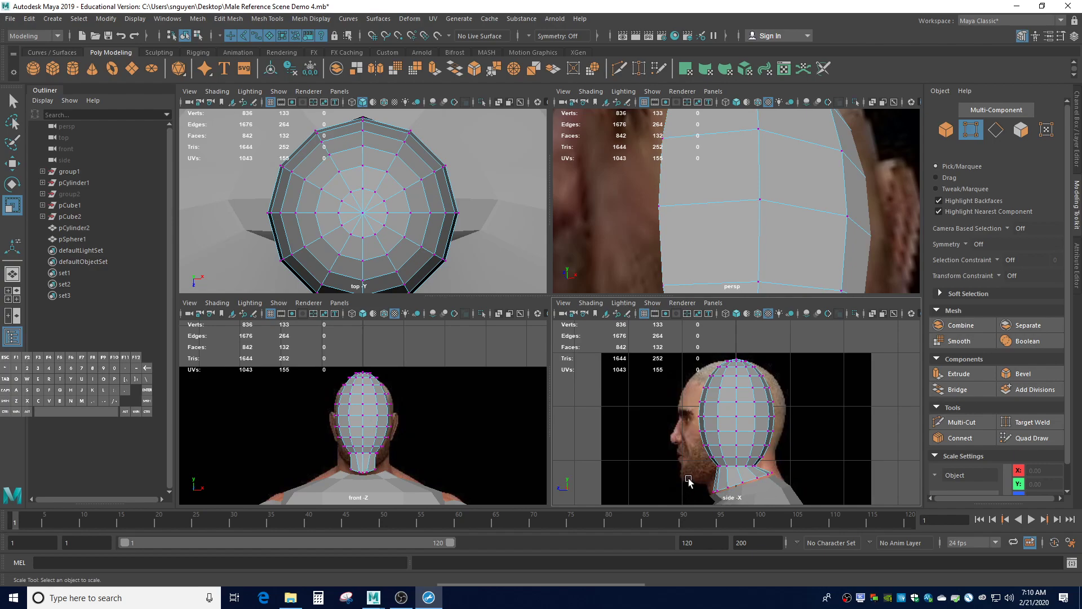
Reselect the 12 vertices around the head's bottom opening and widen the ring along X to match the neck.
left_click_drag(693, 473, 791, 497)
left_click(805, 478)
left_click_drag(686, 498, 791, 465)
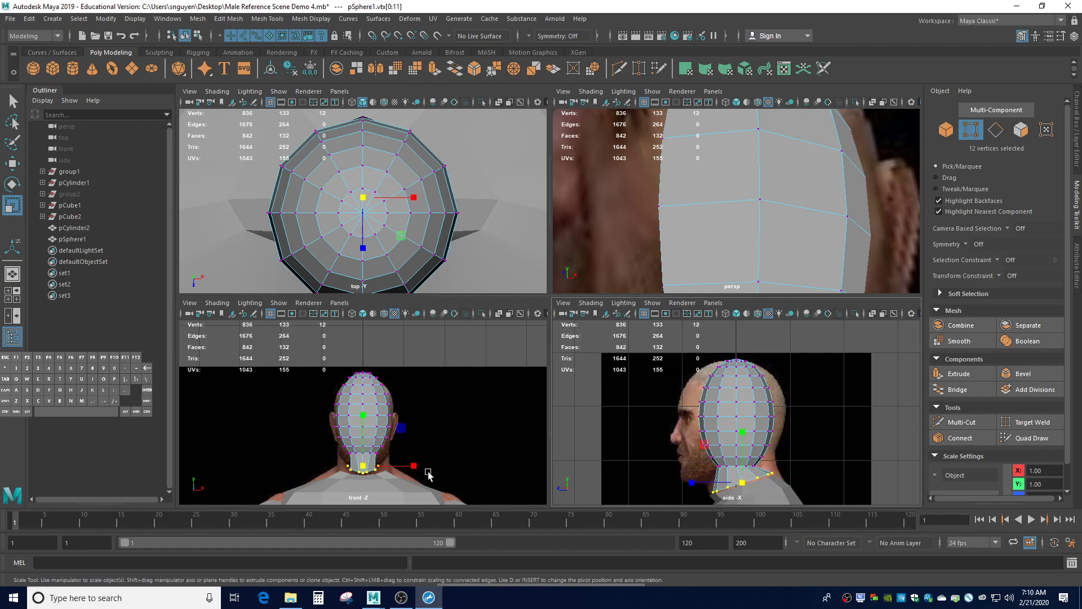
left_click_drag(415, 467, 428, 468)
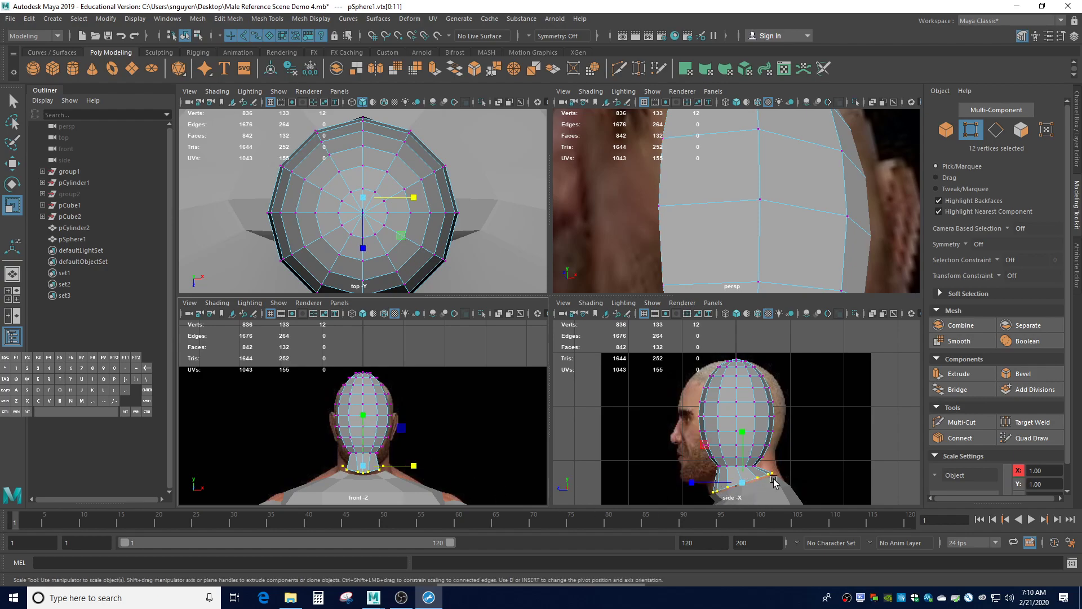
left_click_drag(747, 484, 747, 483)
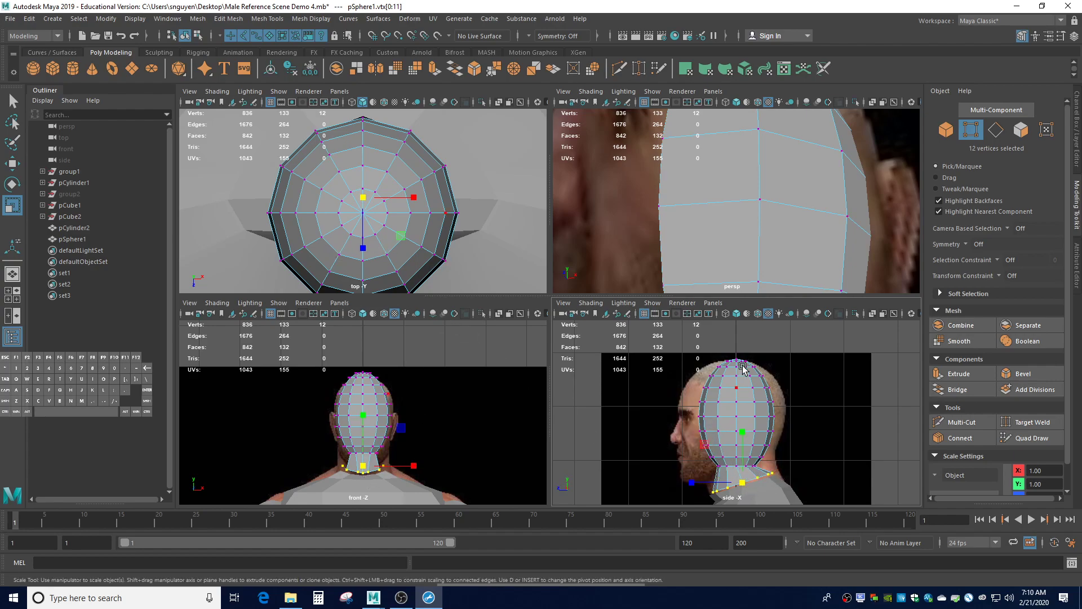
left_click(828, 442)
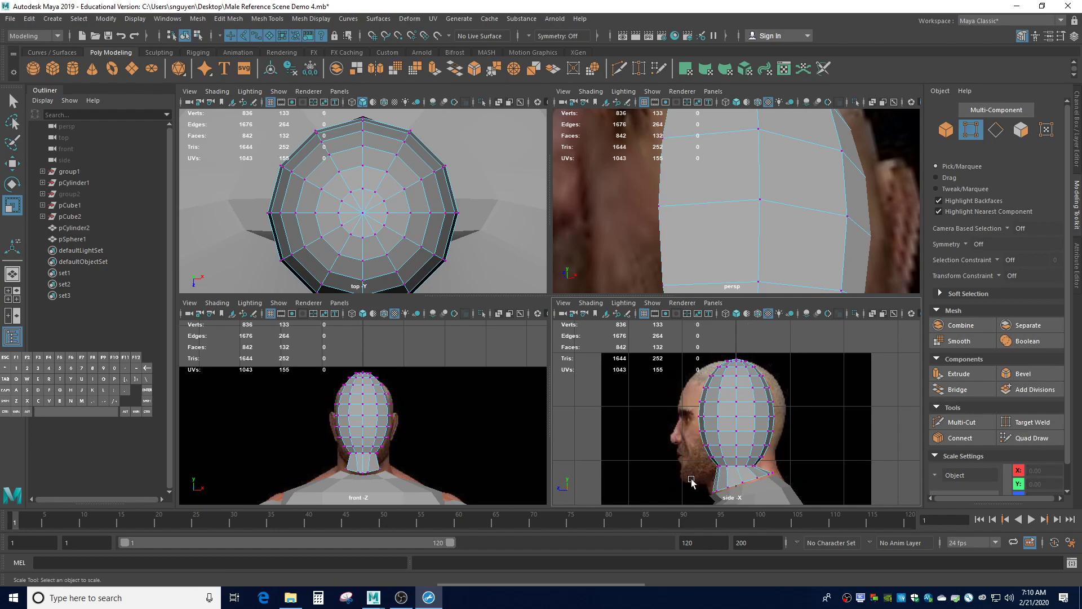
left_click_drag(692, 480, 743, 472)
key("ctrl+z")
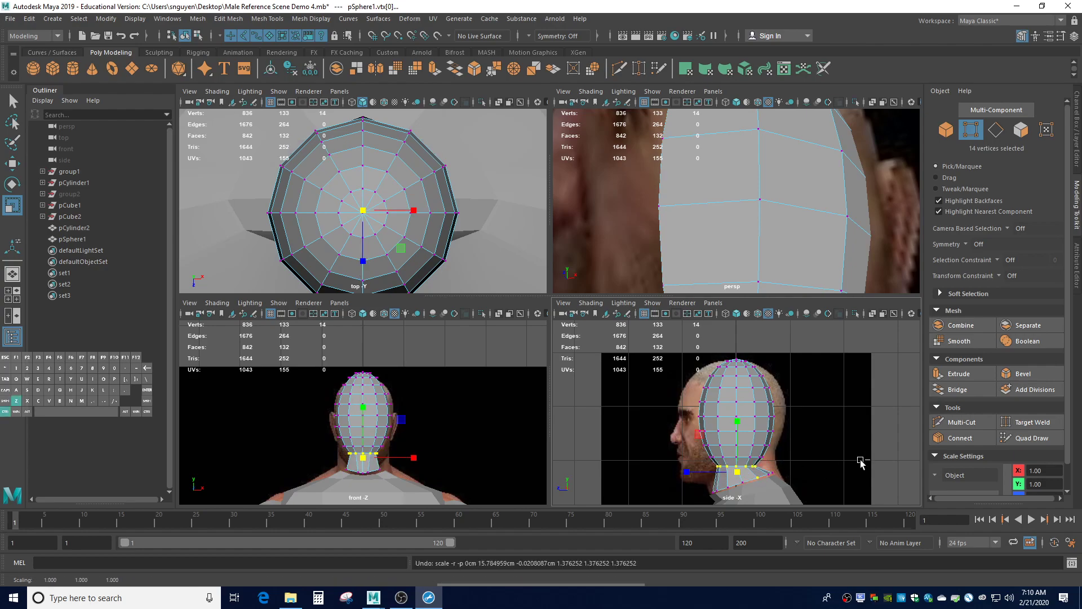
left_click(807, 469)
Select the 12-edge loop just above the bottom opening and scale it up uniformly to the neck's thickness.
right_click_drag(792, 462, 798, 285)
double_click(752, 478)
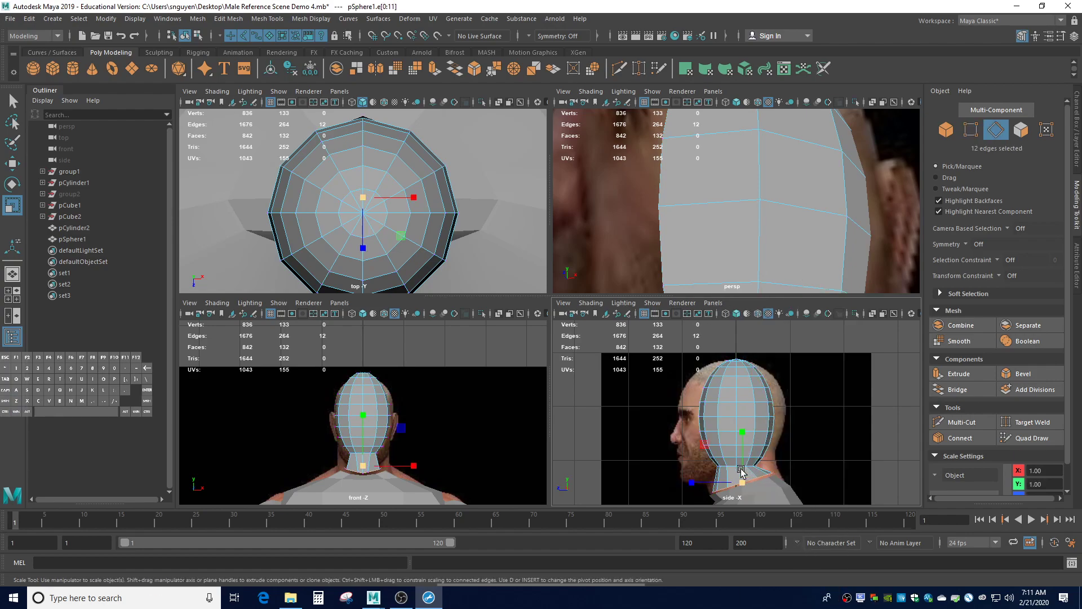
scroll(733, 466, "up", 3)
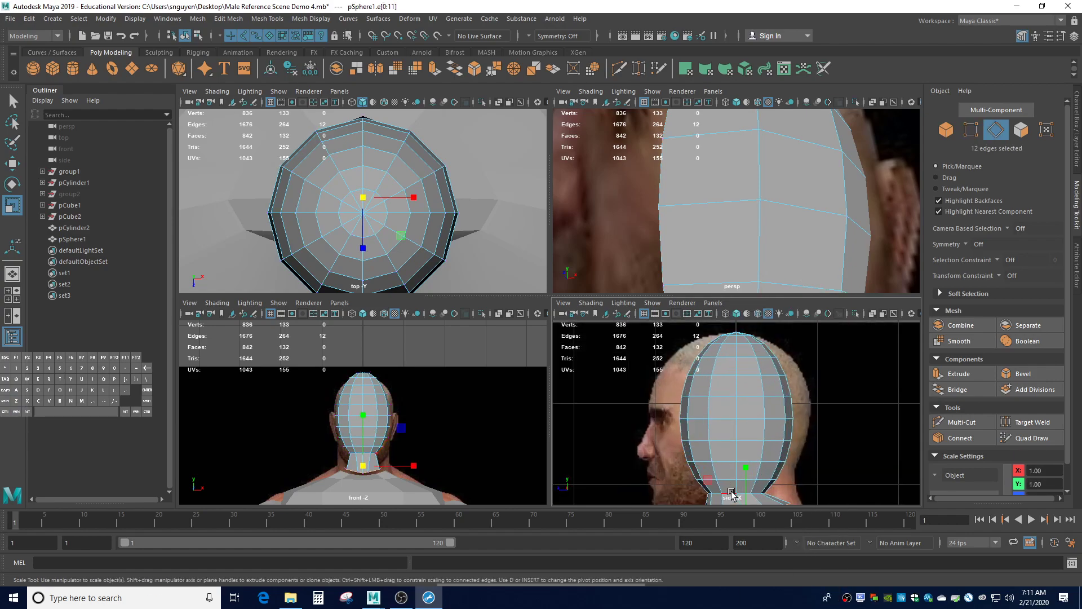
double_click(732, 492)
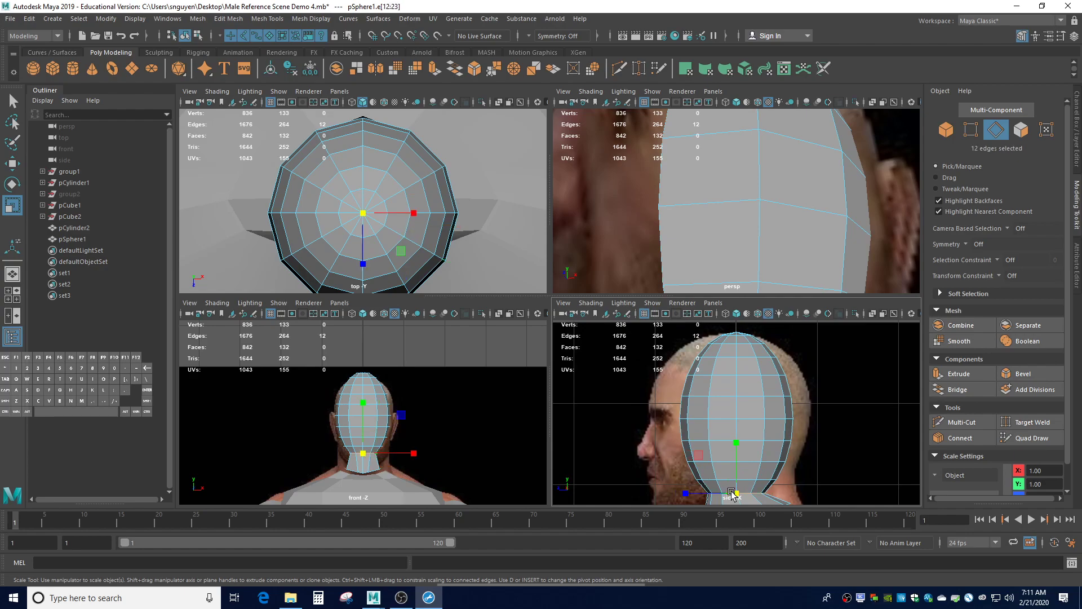
scroll(749, 494, "down", 4)
scroll(750, 452, "up", 1)
scroll(774, 478, "up", 2)
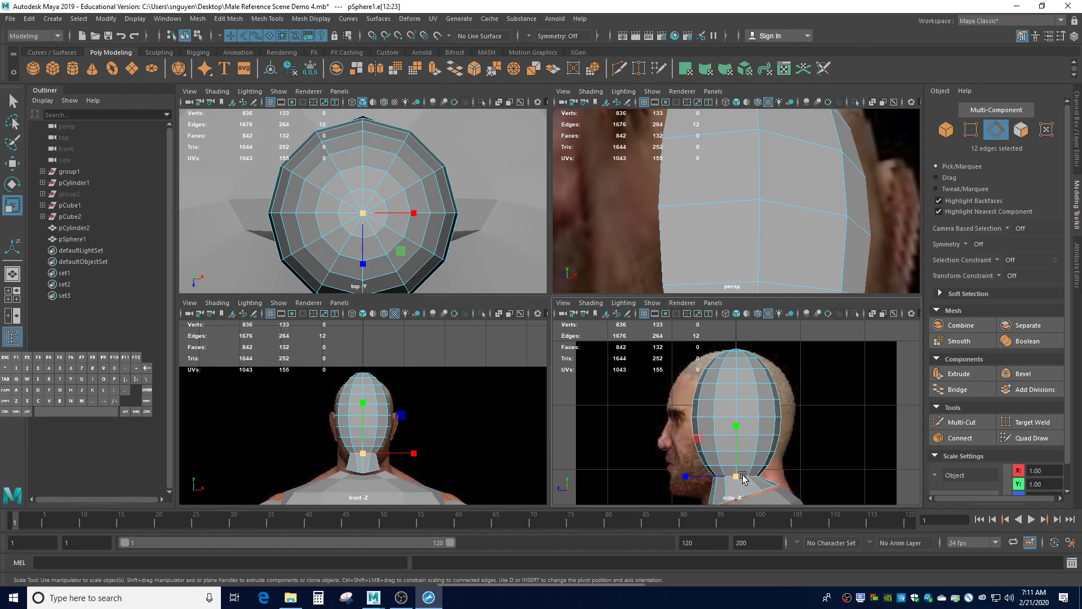
mouse_move(736, 475)
left_mouse_down()
mouse_move(773, 491)
mouse_move(749, 477)
left_mouse_up()
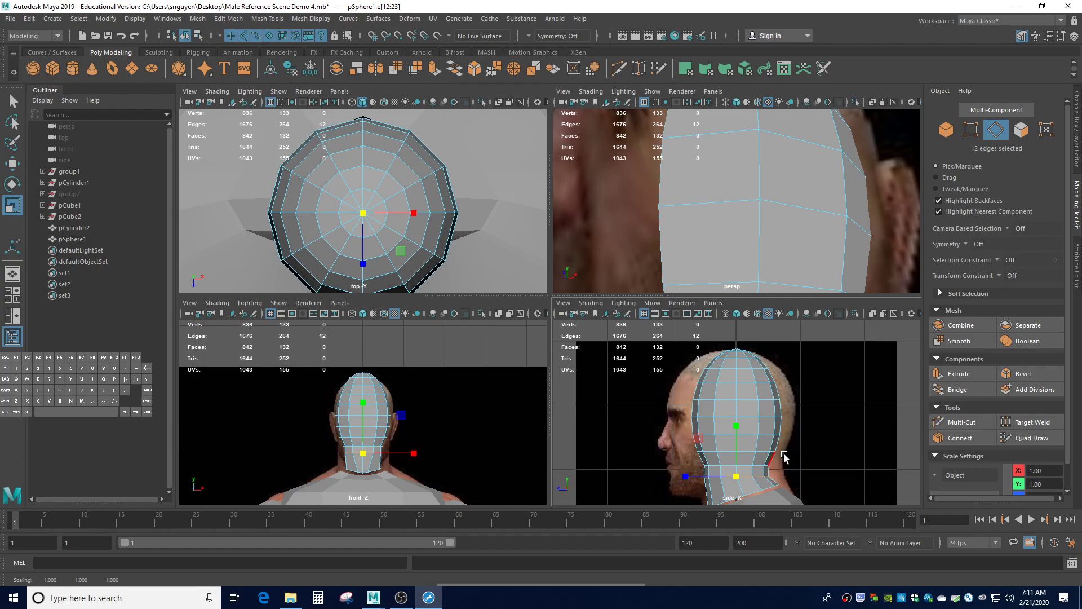
Tilt the edge loop above the opening slightly to follow the neck's slope and lower it to about Y 15.80.
key("e")
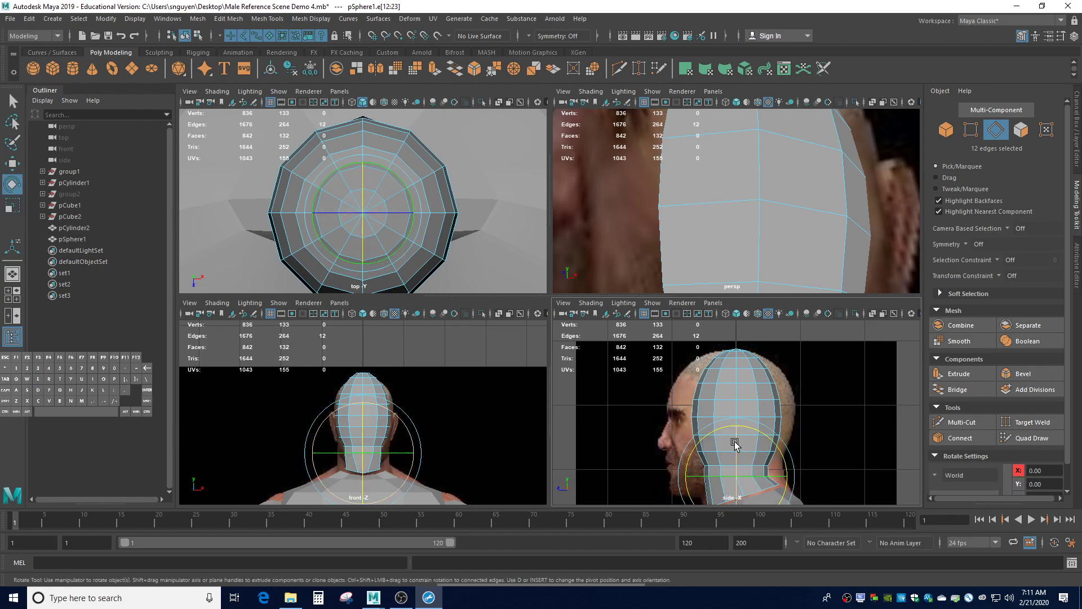
left_click_drag(706, 432, 702, 434)
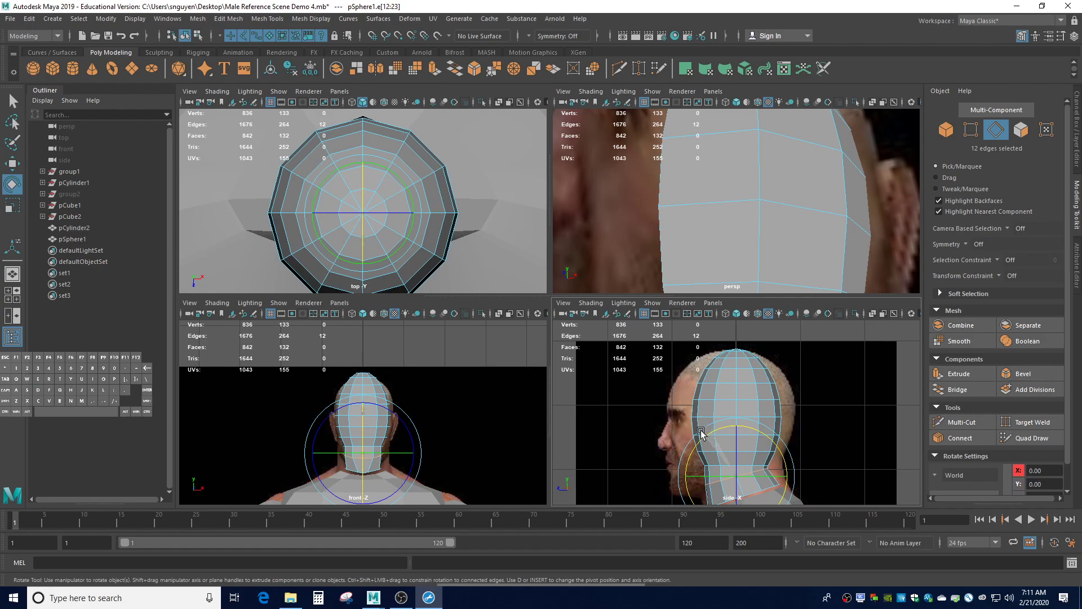
key("w")
left_click_drag(738, 446, 743, 468)
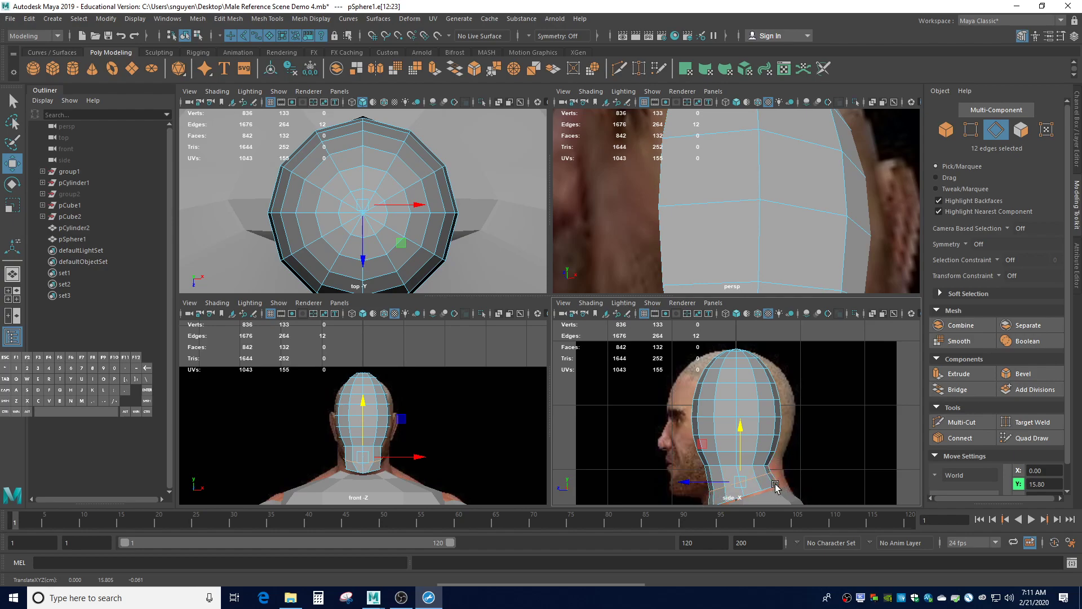
Enlarge the edge loop above the opening uniformly to about 1.31 and move it slightly back and down to about Y 15.79.
key("r")
left_click_drag(738, 481, 752, 491)
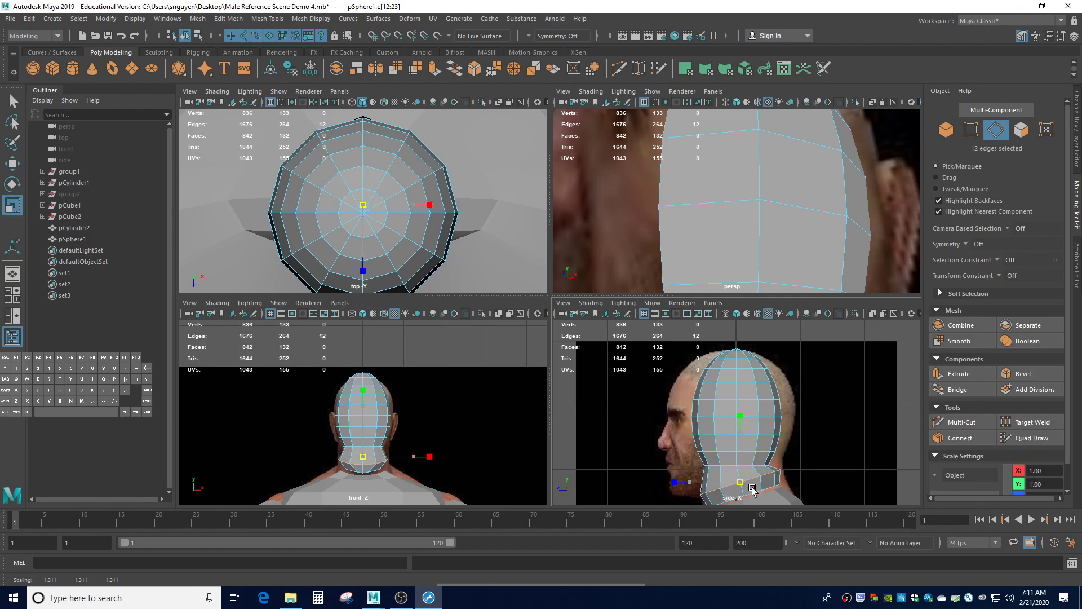
key("w")
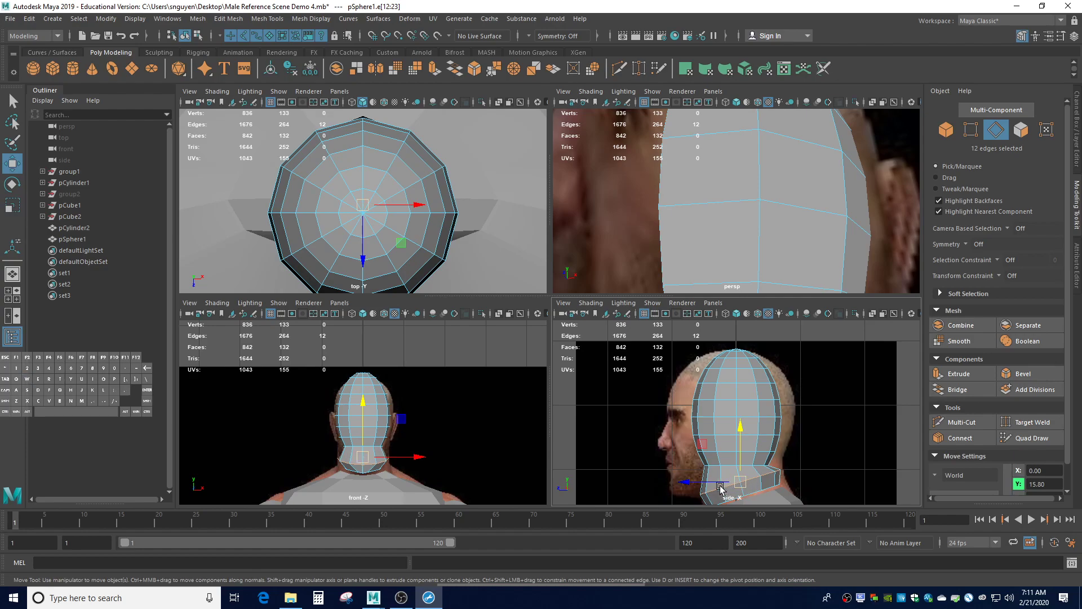
left_click_drag(744, 482, 709, 490)
left_click_drag(741, 442, 742, 446)
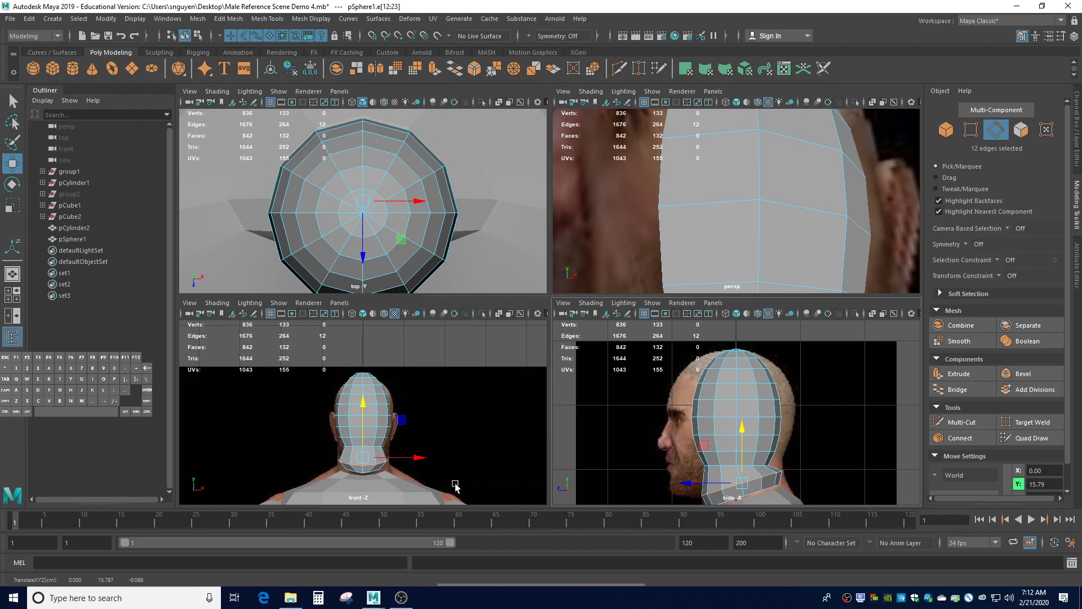
Widen the edge loop above the opening slightly along X to fit the neck in the front view.
key("r")
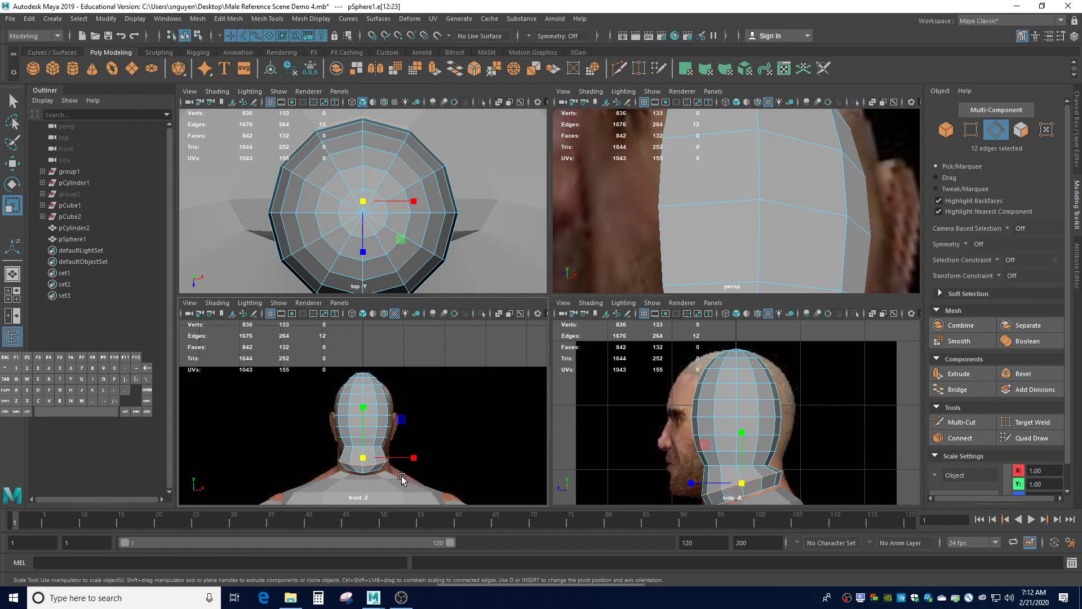
left_click_drag(411, 457, 413, 457)
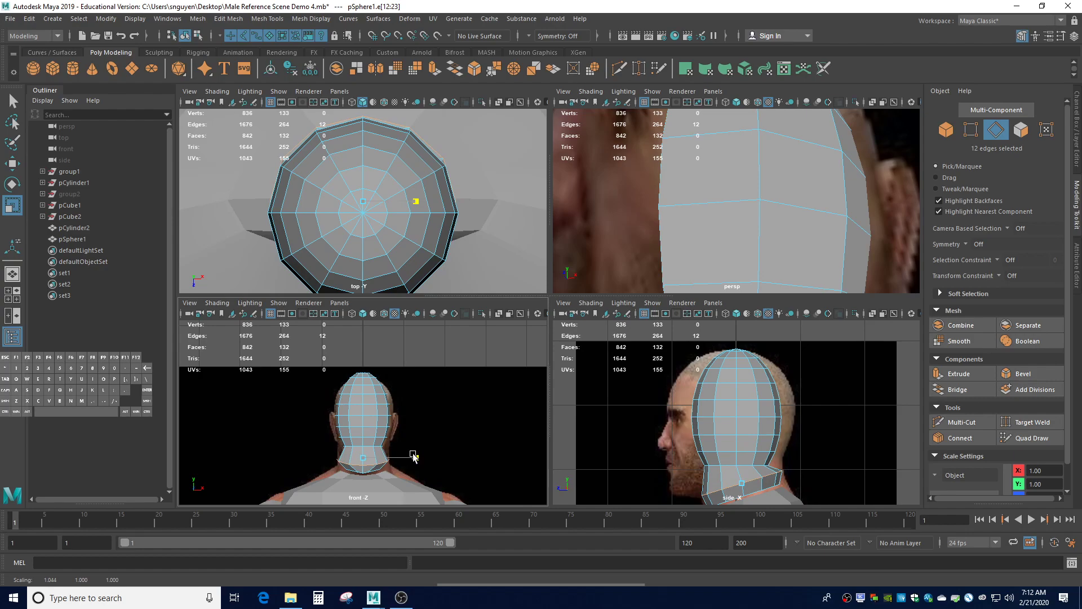
left_click_drag(413, 458, 413, 457)
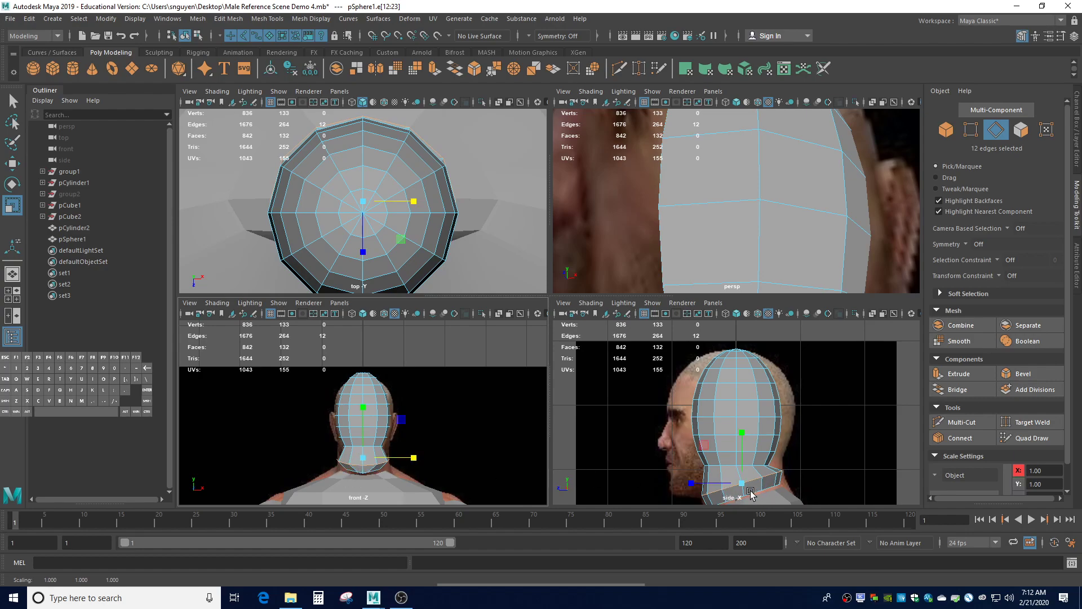
Select the edge loop around the head's bottom opening and adjust its width slightly along X.
left_click(772, 490)
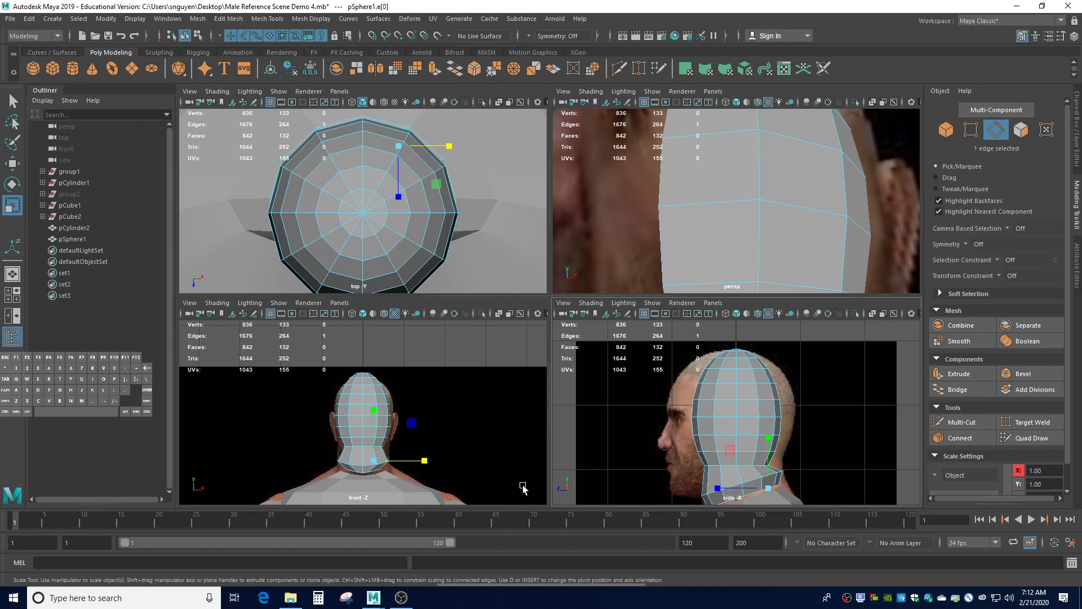
left_click(822, 476)
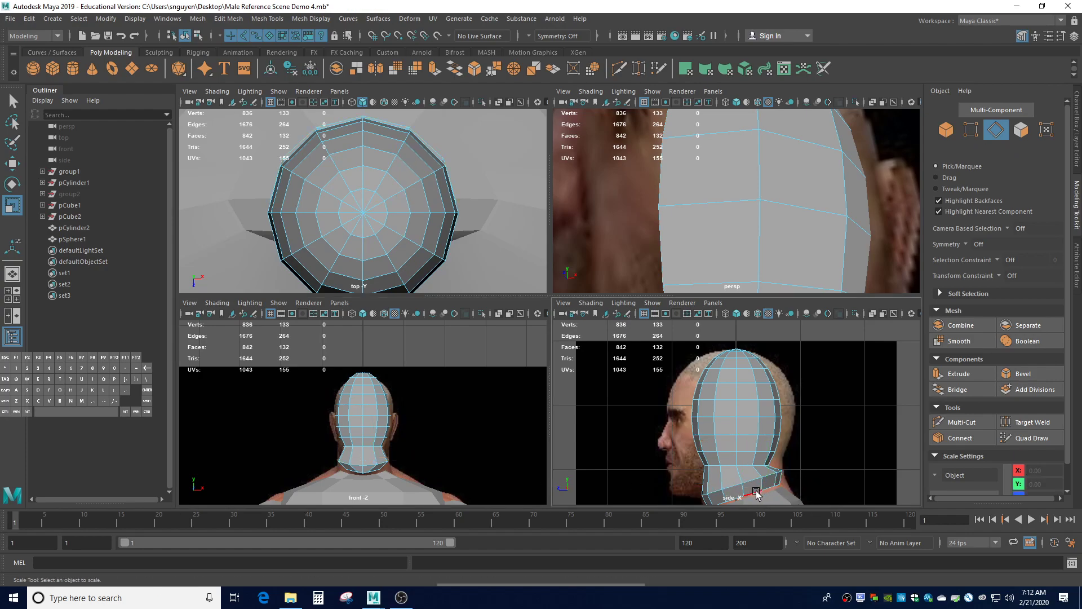
double_click(757, 492)
left_click_drag(417, 470, 414, 466)
Tilt the second edge loop above the head's bottom opening to follow the jaw's slope in the side view.
left_click(793, 472)
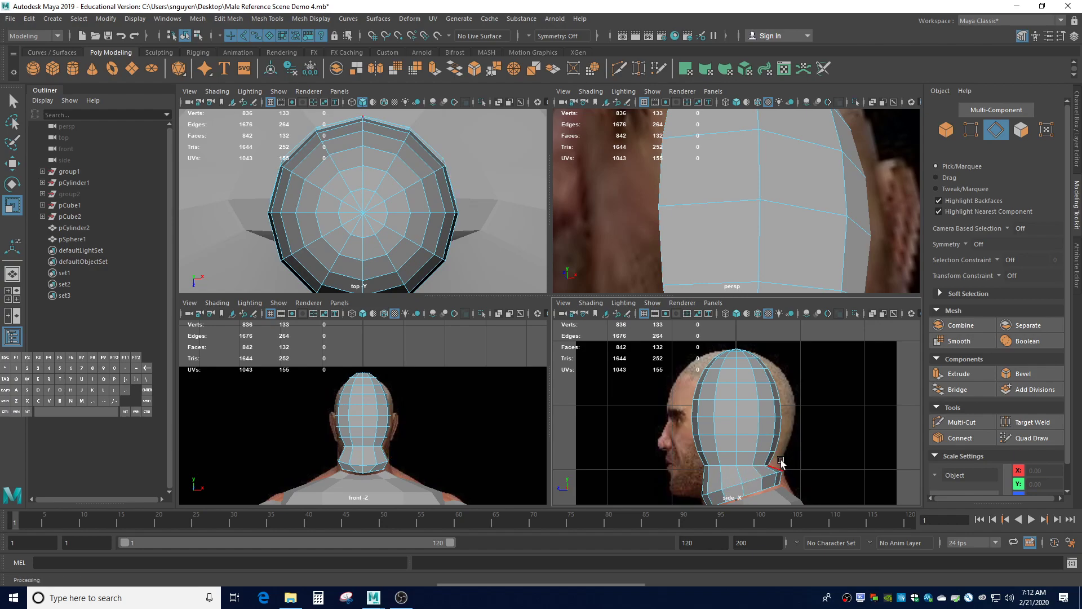
double_click(743, 469)
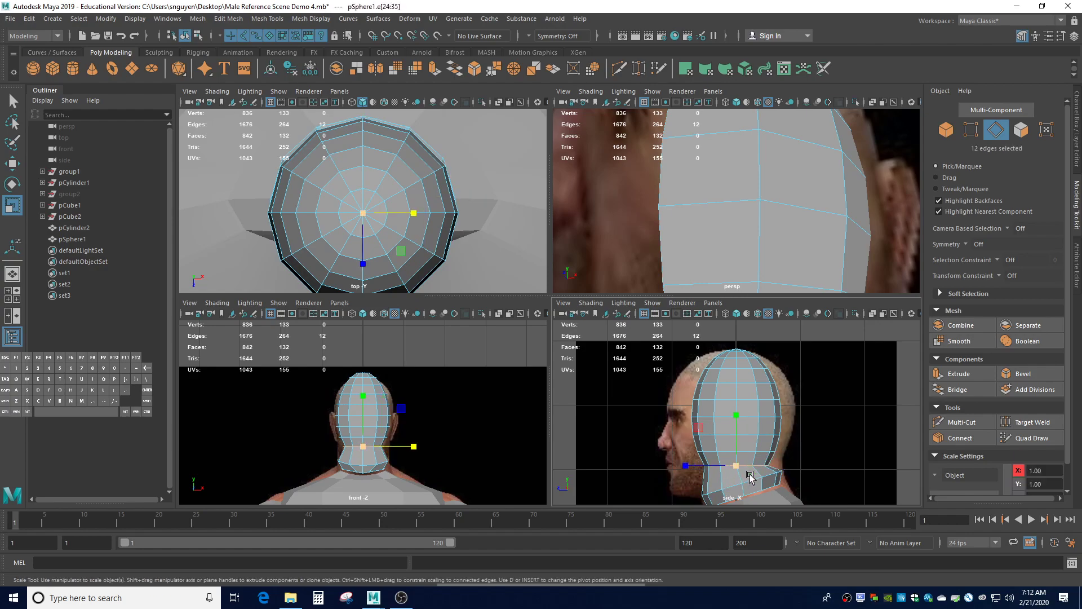
key("e")
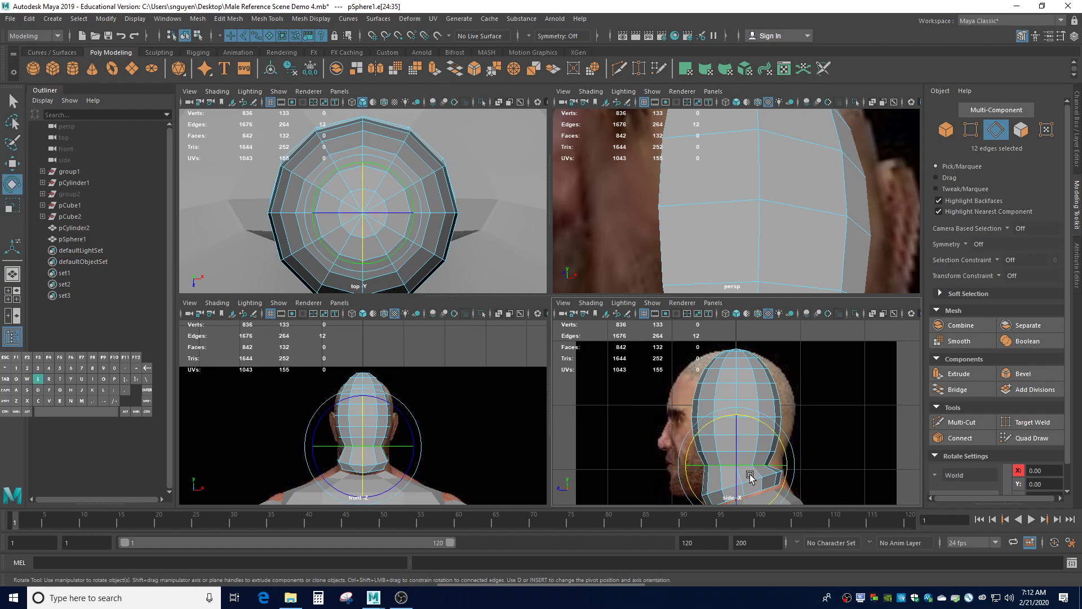
left_click_drag(699, 426, 701, 435)
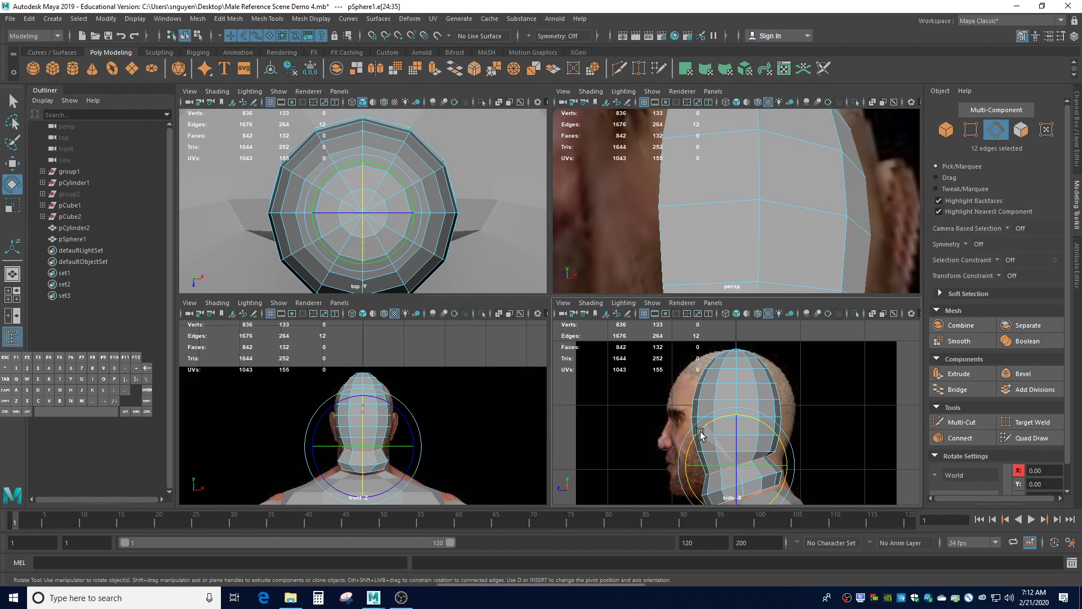
Enlarge the second edge loop above the opening uniformly and shift it slightly forward and down to span chin to nape.
key("r")
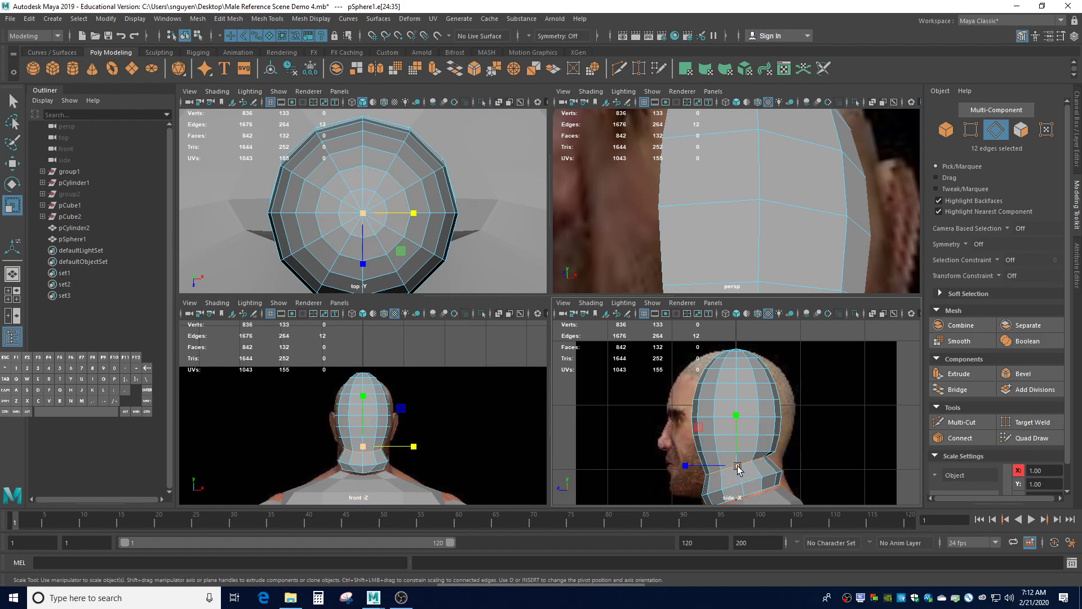
mouse_move(738, 466)
left_mouse_down()
mouse_move(764, 460)
mouse_move(707, 468)
mouse_move(731, 436)
mouse_move(743, 478)
left_mouse_up()
key("w")
key("r")
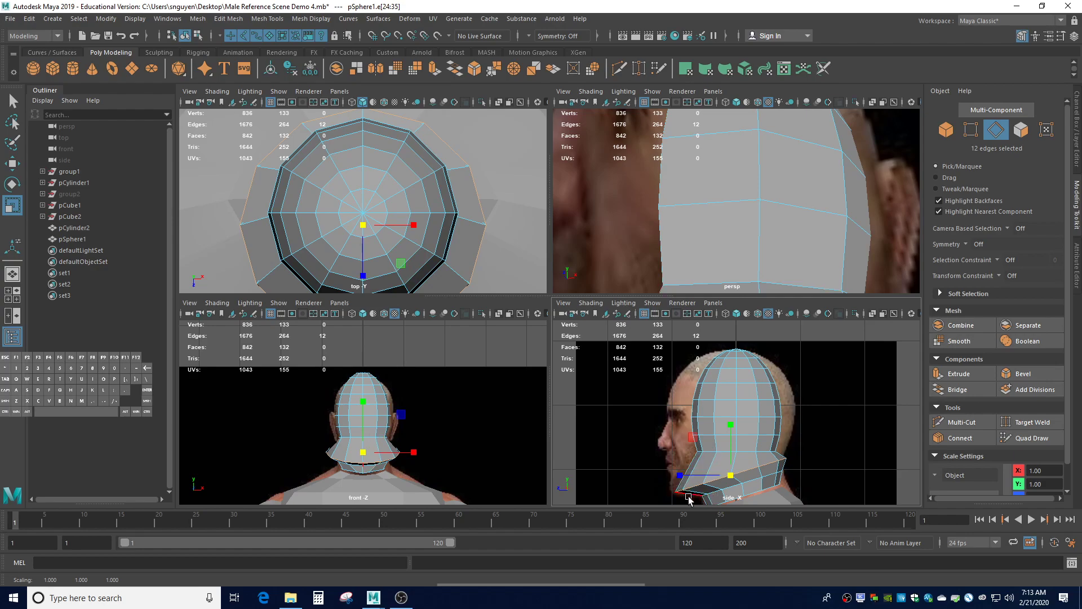
Move the third edge loop above the opening forward along Z to about 0.16.
double_click(764, 451)
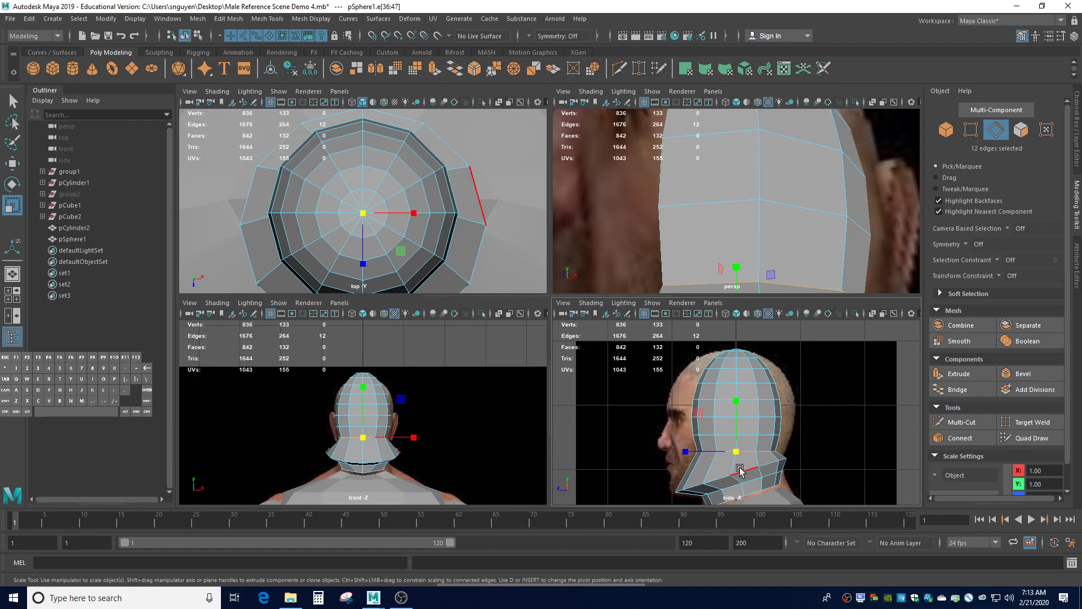
key("w")
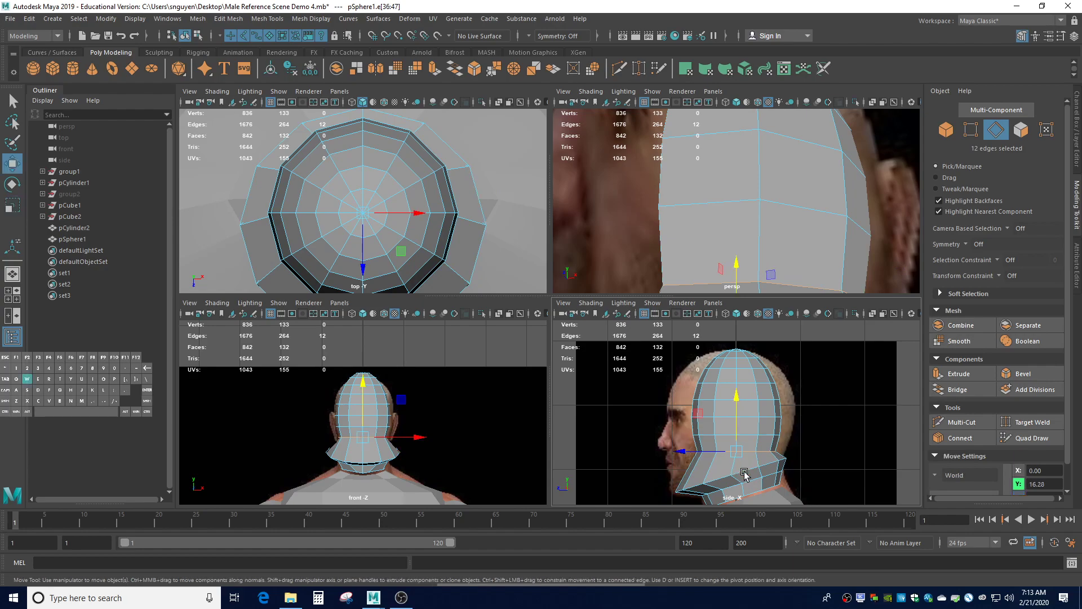
left_click_drag(718, 450, 707, 454)
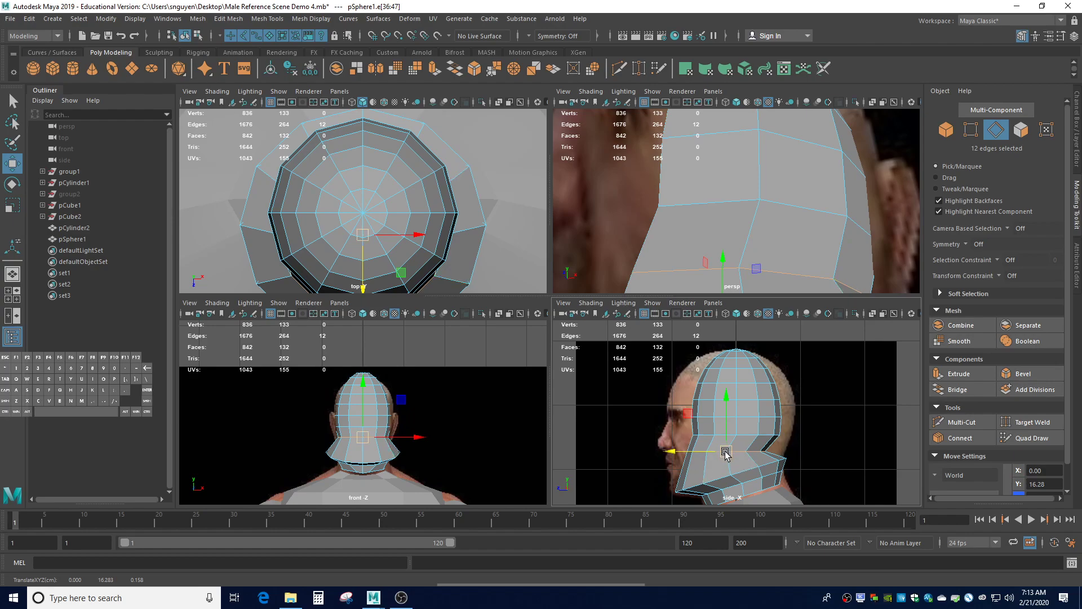
Narrow the second edge loop above the opening along X to match the jaw's width in the front view.
key("r")
left_click(728, 453)
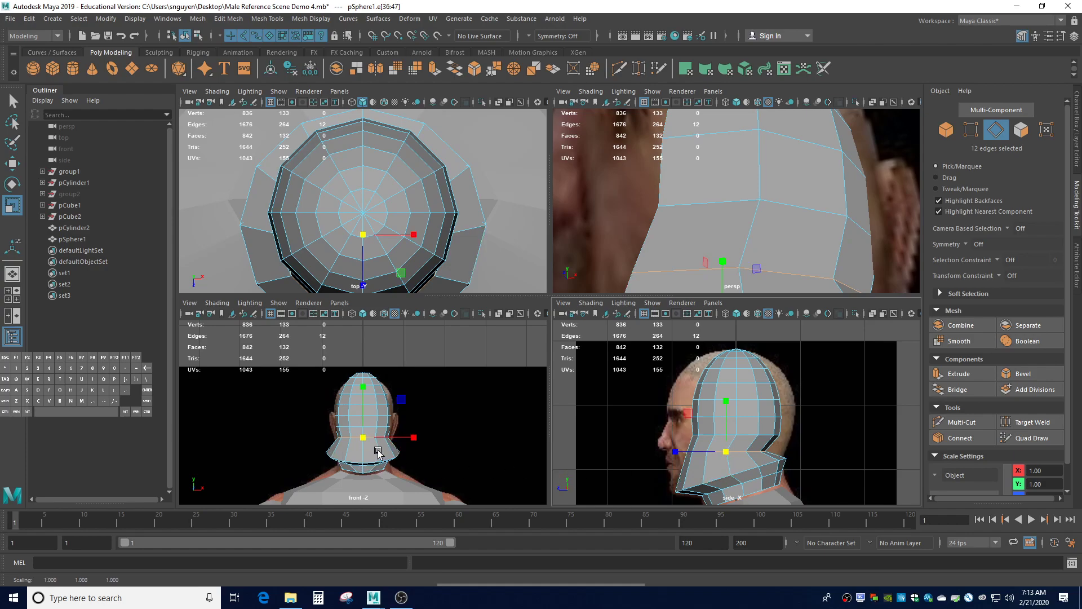
double_click(750, 472)
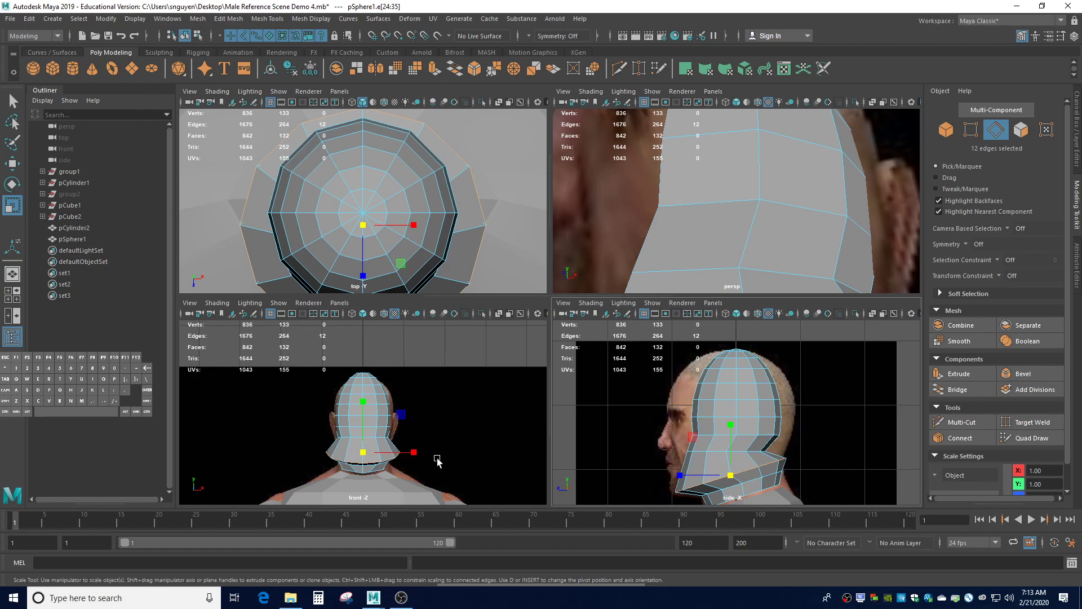
left_click_drag(416, 454, 401, 452)
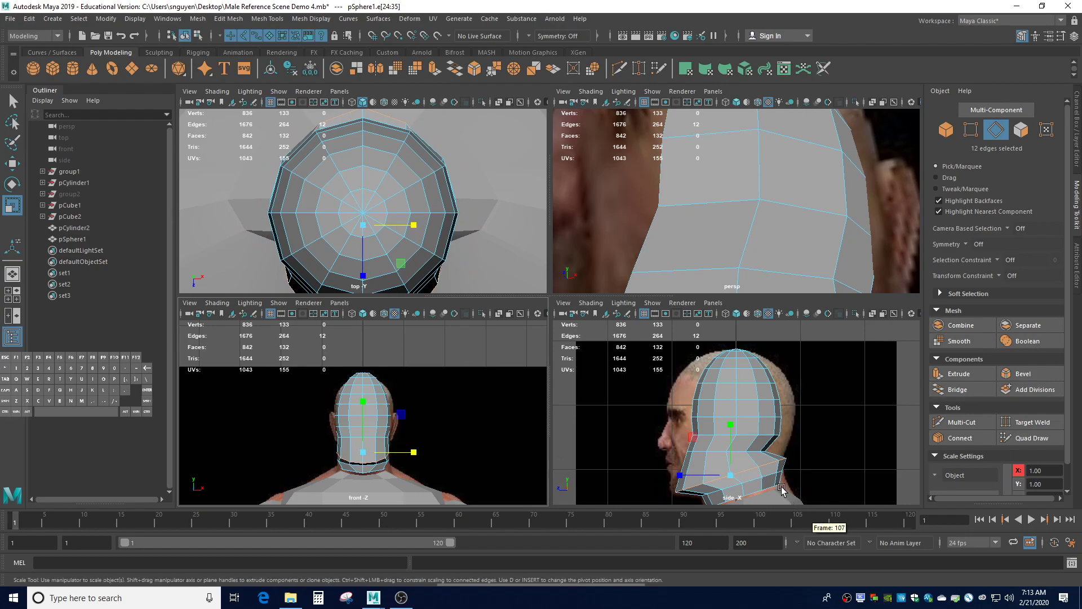
left_click(739, 454)
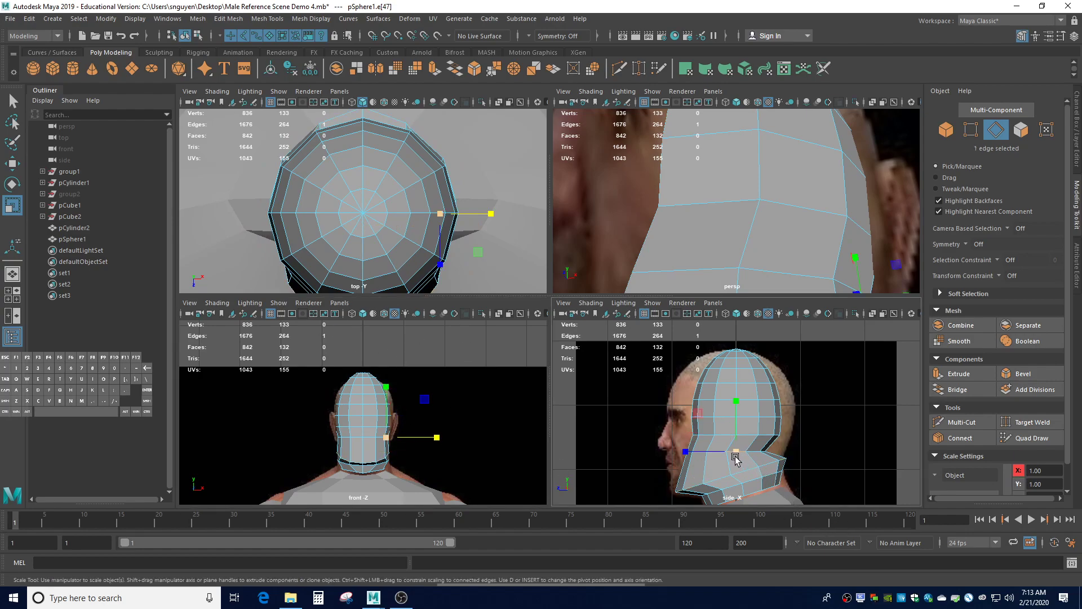
left_click_drag(738, 453, 745, 453)
key("ctrl+z")
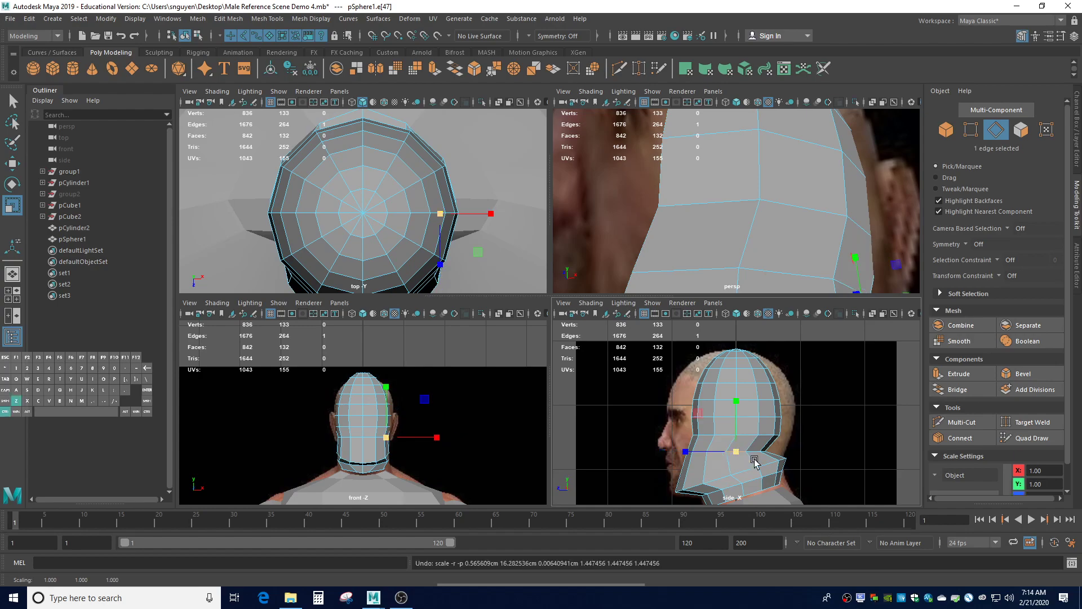
Stretch the third edge loop above the opening along Z towards the face and nape, and tilt it slightly down at the front.
double_click(772, 451)
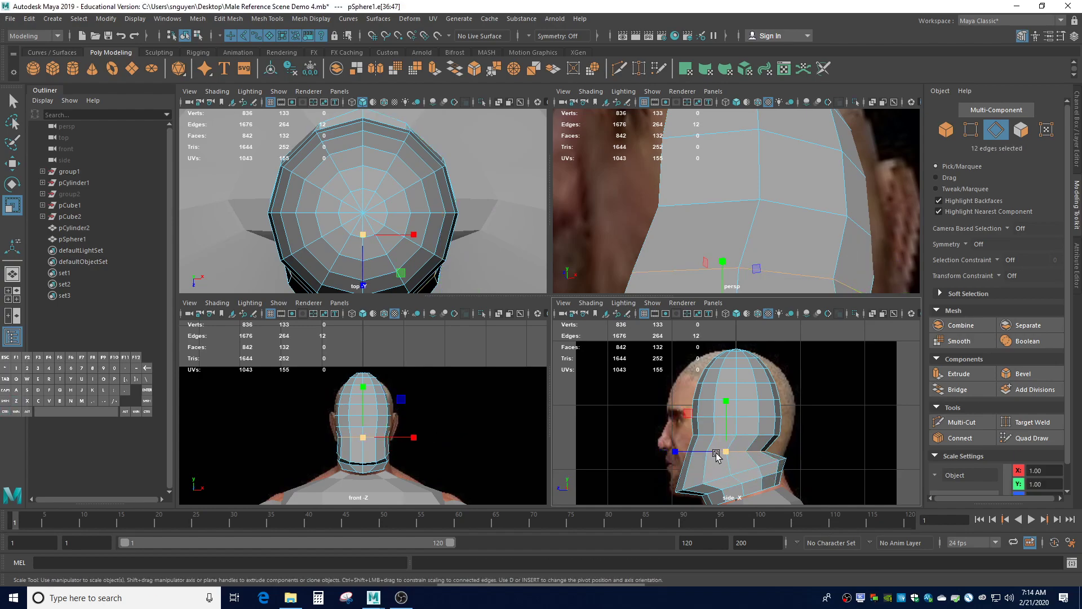
left_click_drag(726, 455, 652, 443)
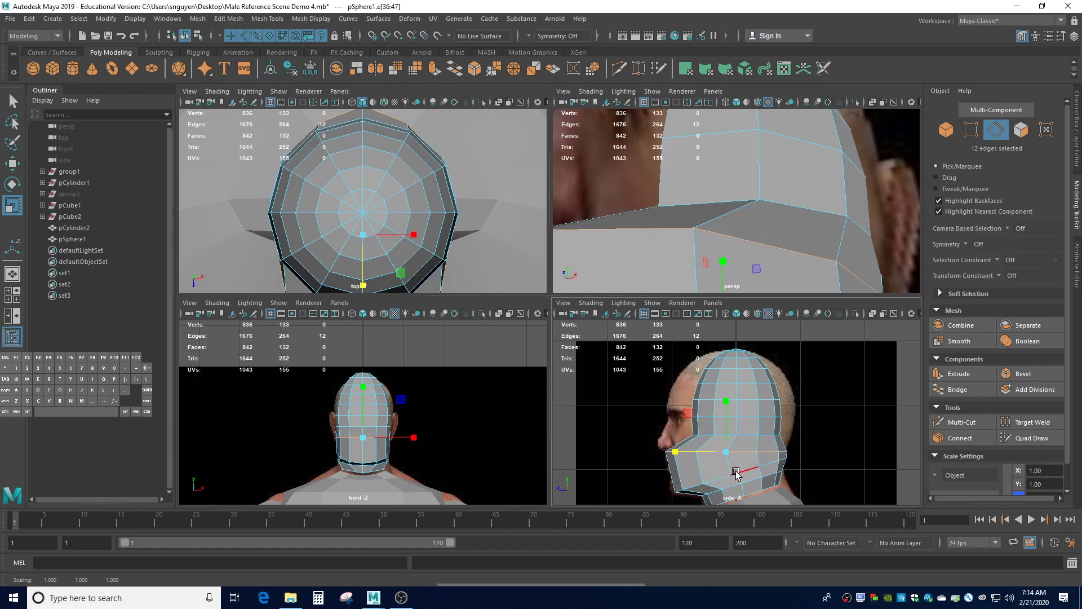
key("e")
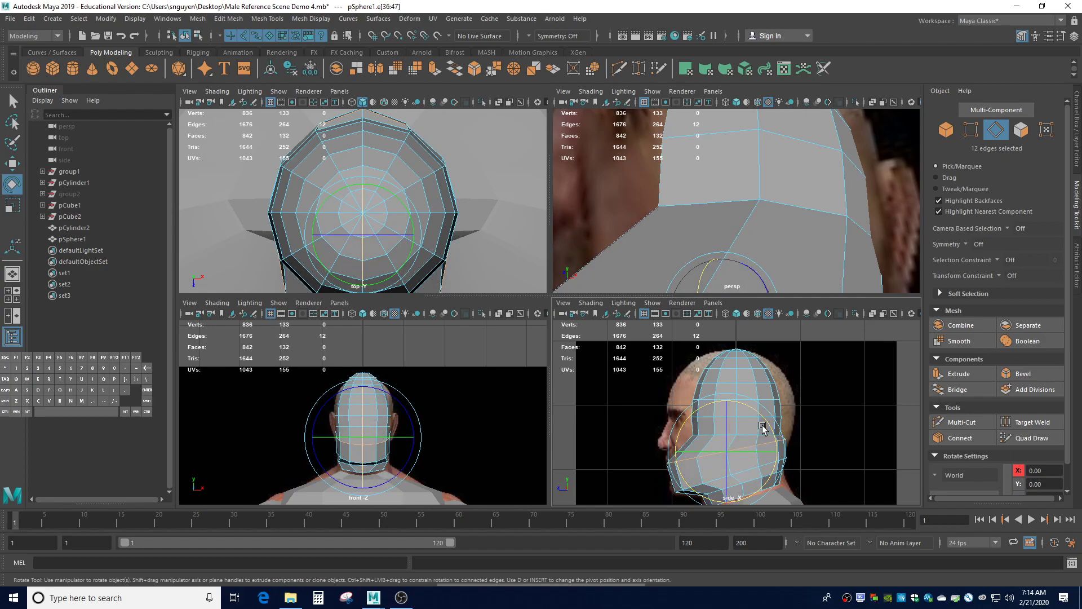
left_click_drag(764, 423, 781, 470)
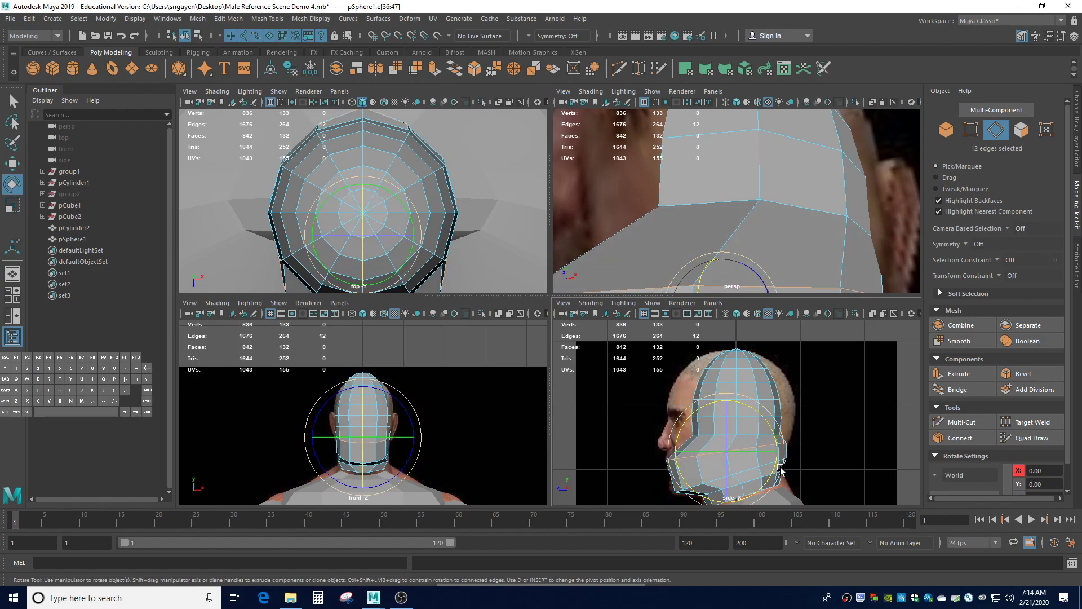
key("e")
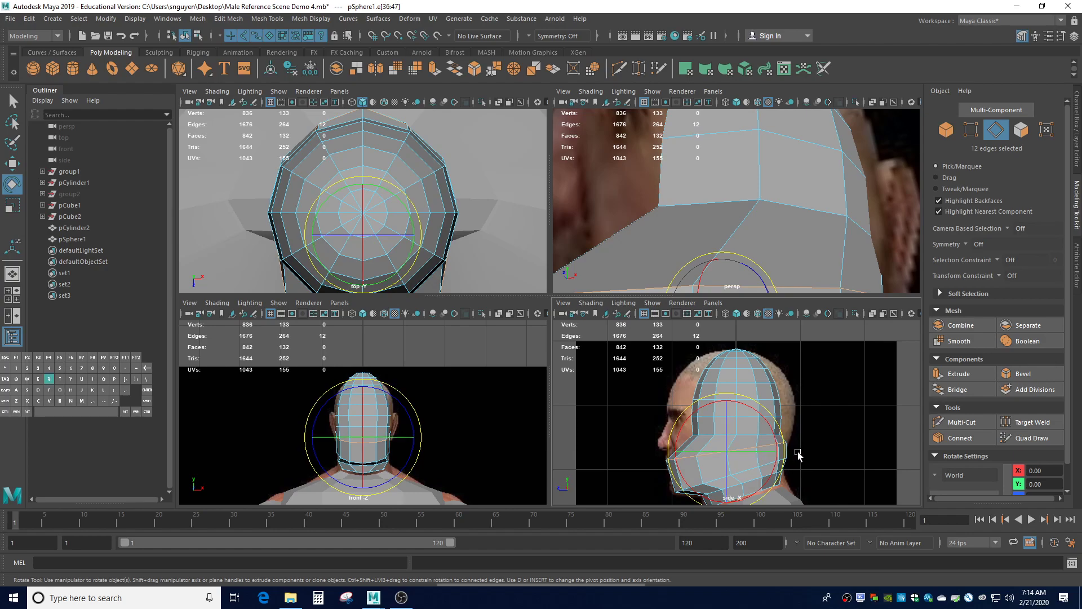
Shrink the third edge loop above the opening slightly and move it back to about Z 0.11.
key("r")
left_click_drag(725, 455, 713, 454)
key("w")
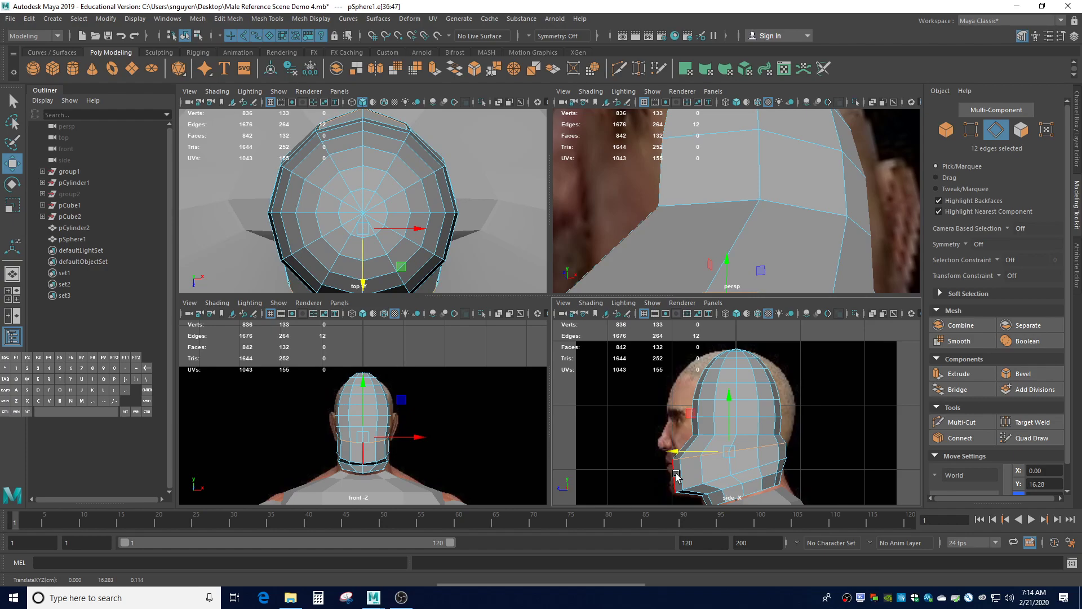
Preview the head smoothed, return to the unsmoothed mesh and enlarge the third edge loop uniformly to about 1.07.
key("3")
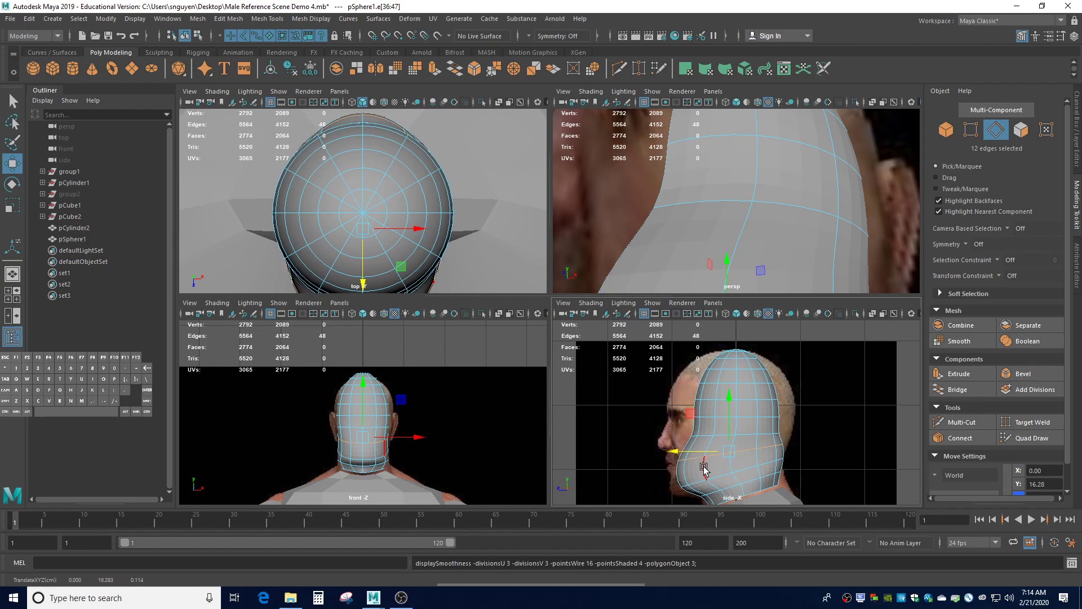
key("1")
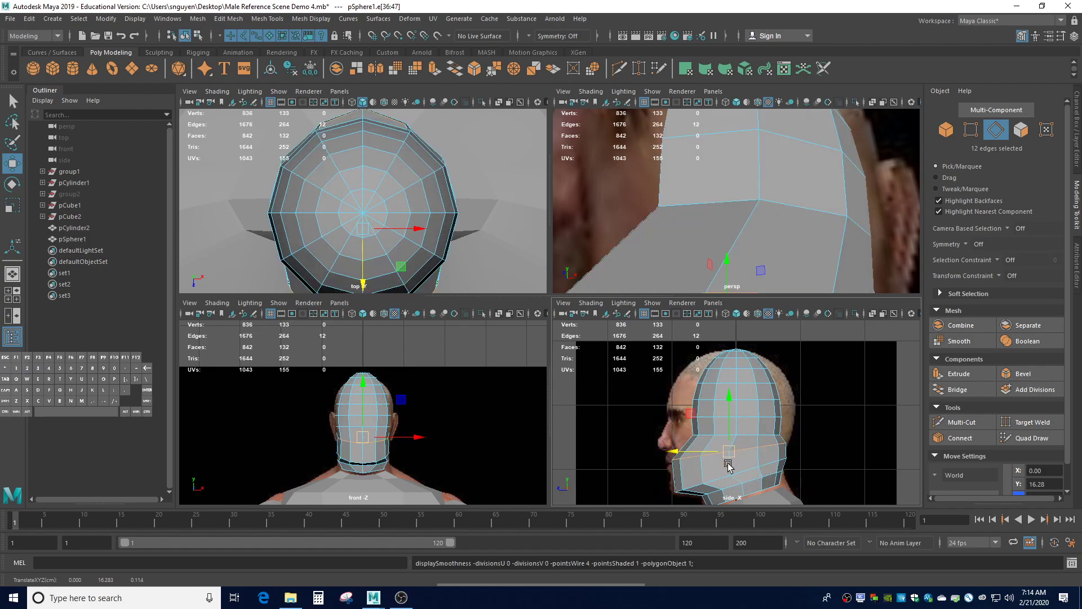
key("r")
left_click_drag(727, 451, 734, 455)
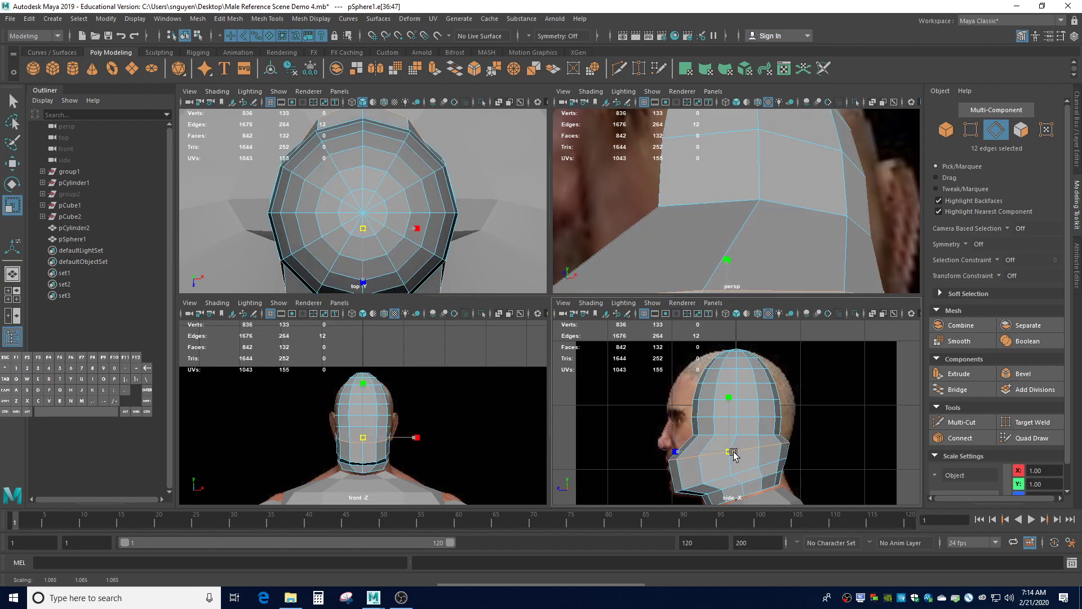
left_click(825, 452)
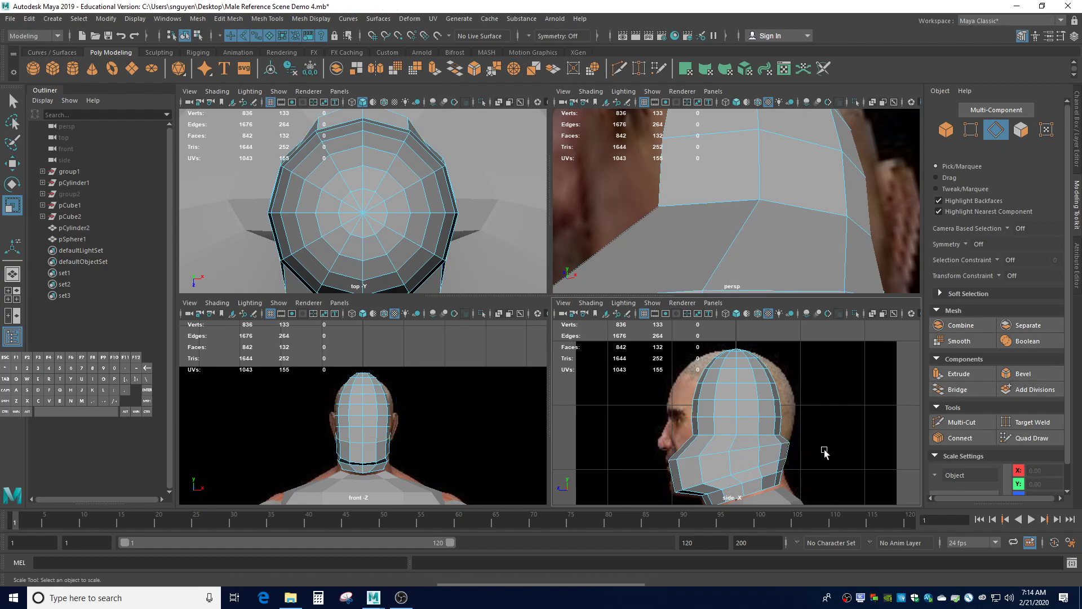
Select the fourth edge loop above the opening and tilt it to follow the slope of the loops below.
double_click(717, 438)
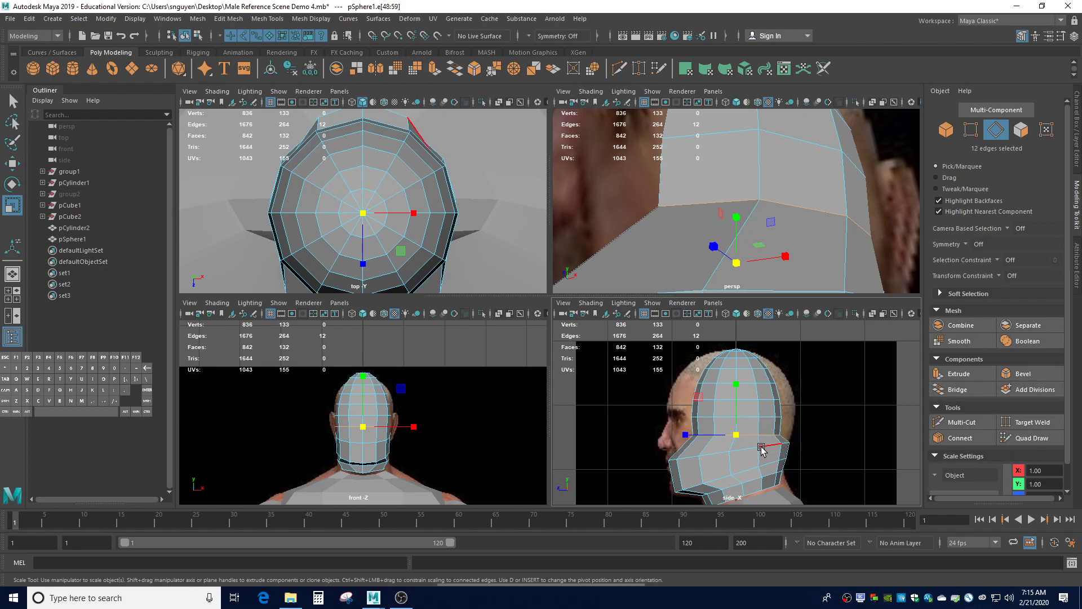
left_click_drag(761, 448, 720, 457)
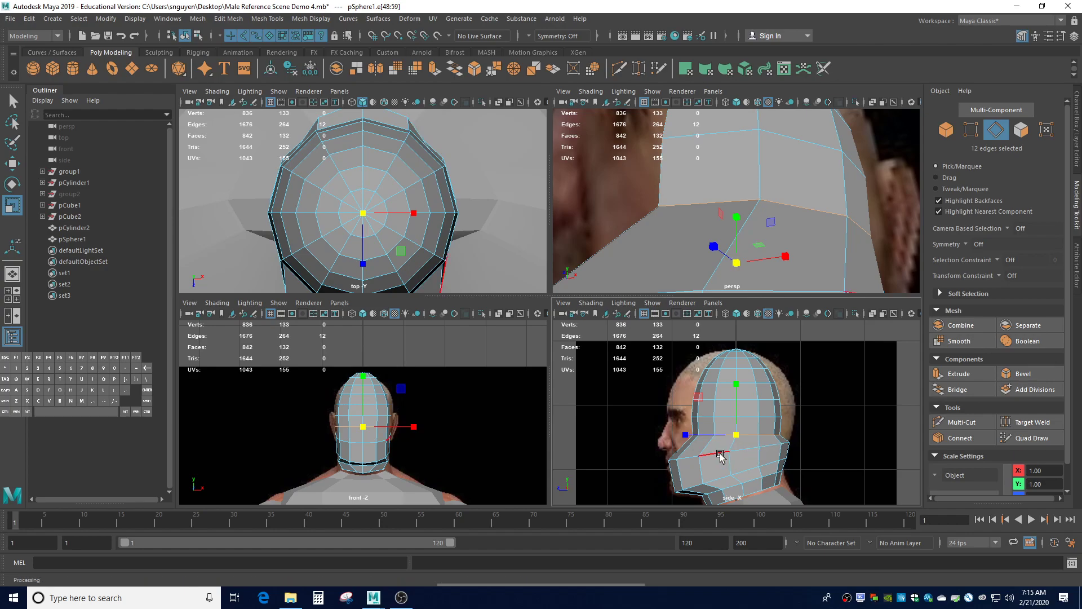
double_click(721, 455)
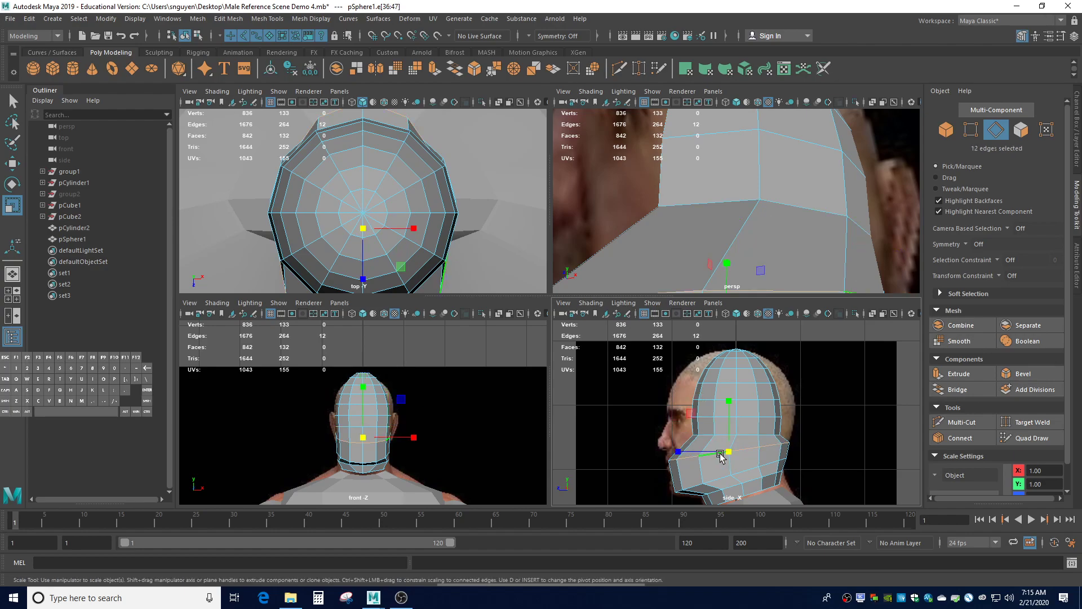
left_click(677, 449)
double_click(753, 433)
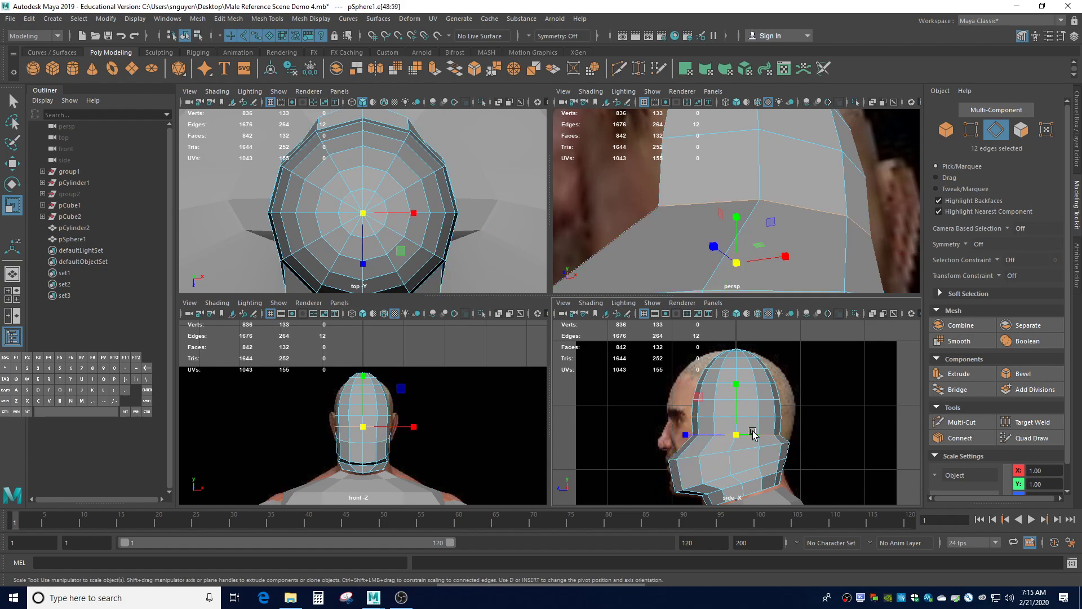
key("e")
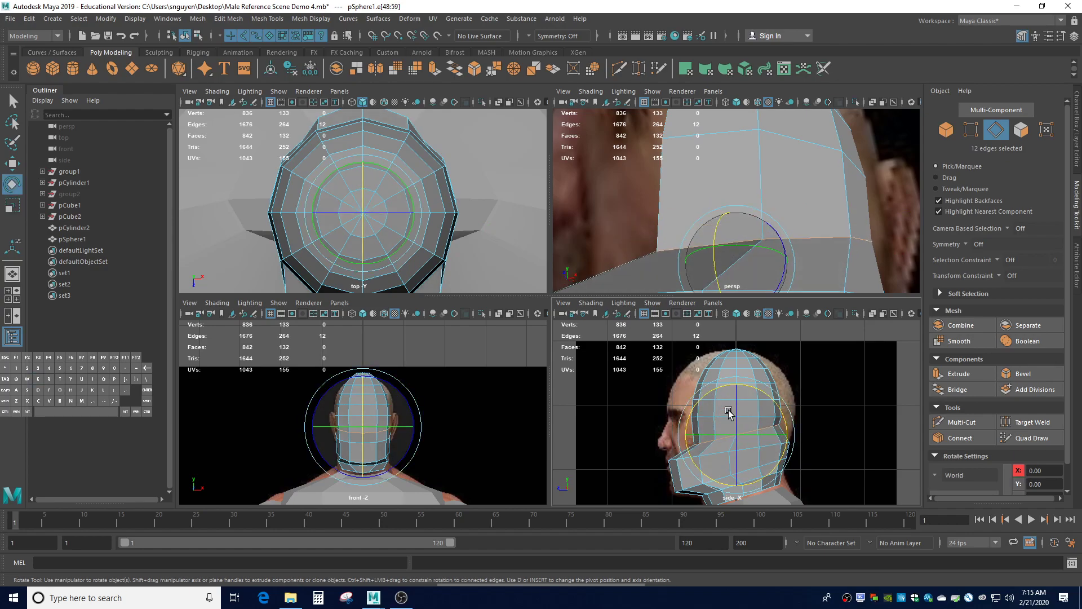
Shift the fourth edge loop above the opening forward and adjust its size to the head's side and front outlines.
key("w")
left_click_drag(718, 439, 761, 438)
key("r")
left_click_drag(409, 432, 398, 415)
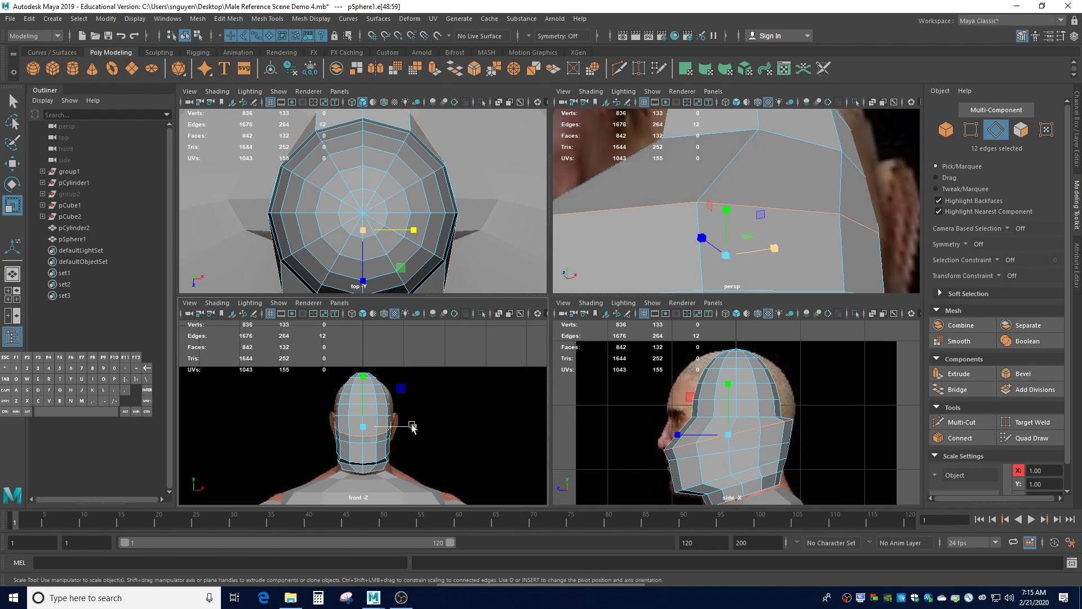
left_click(842, 447)
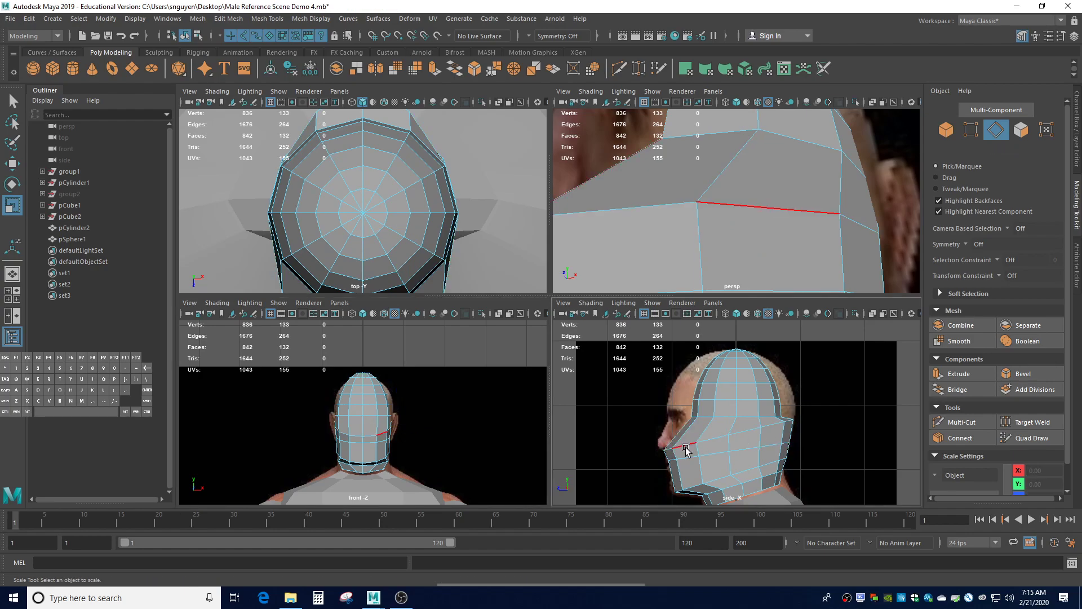
Reselect the fourth edge loop above the opening and reduce its tilt in the side view.
left_click(729, 418)
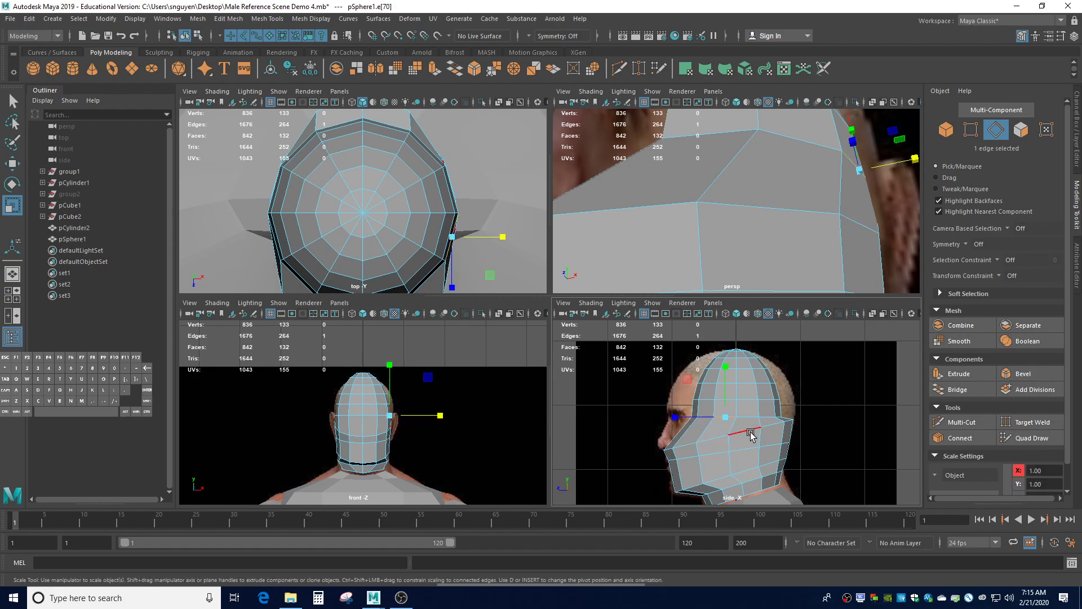
double_click(745, 434)
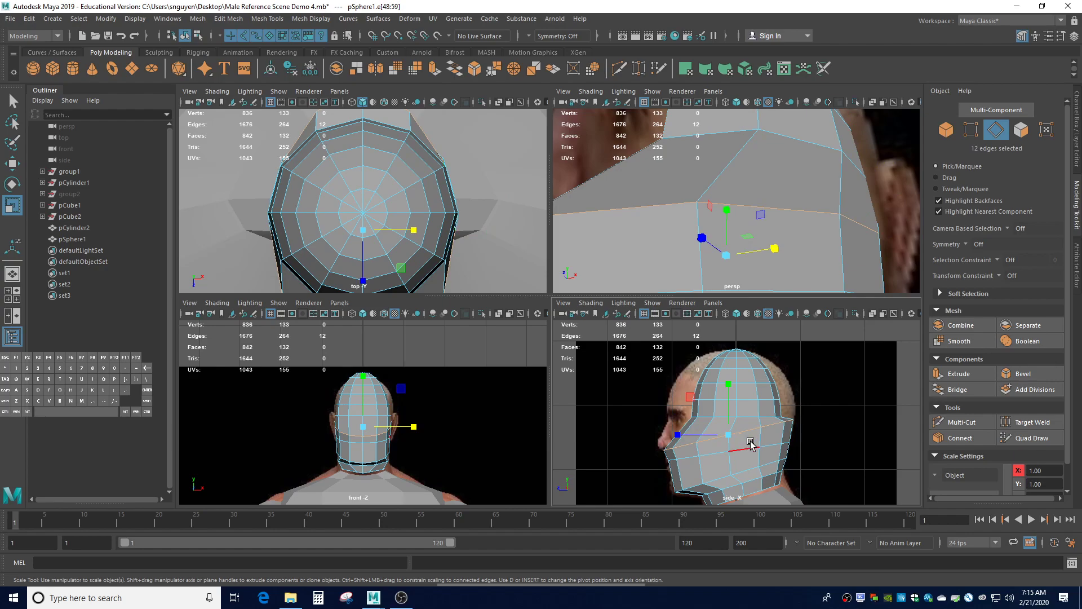
key("e")
left_click_drag(769, 408, 724, 440)
Reduce the fourth edge loop above the opening uniformly and adjust its forward position to fit the head's side outline.
key("w")
key("r")
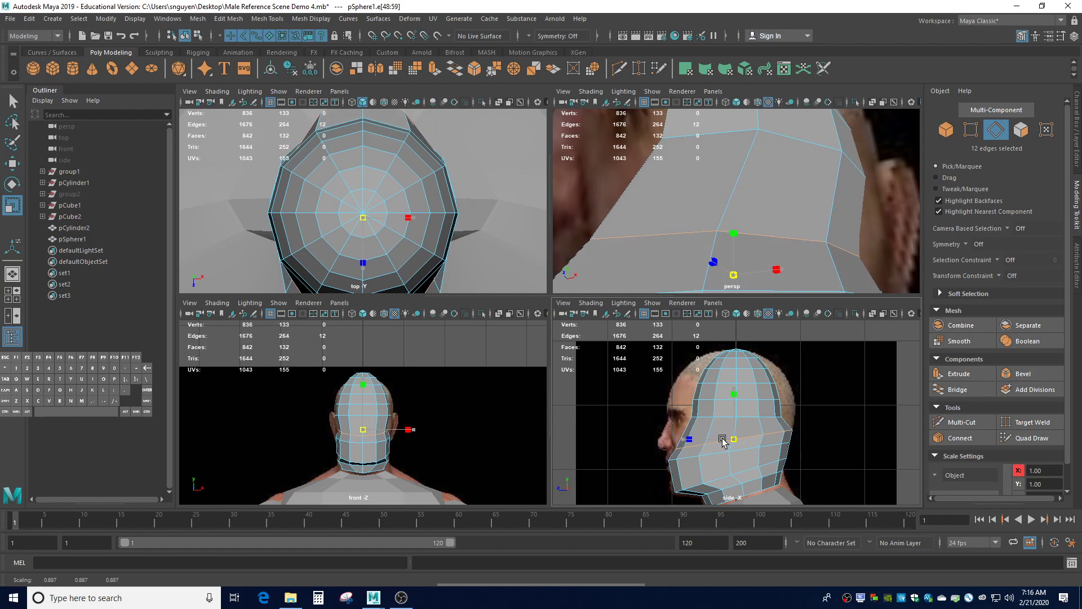
key("w")
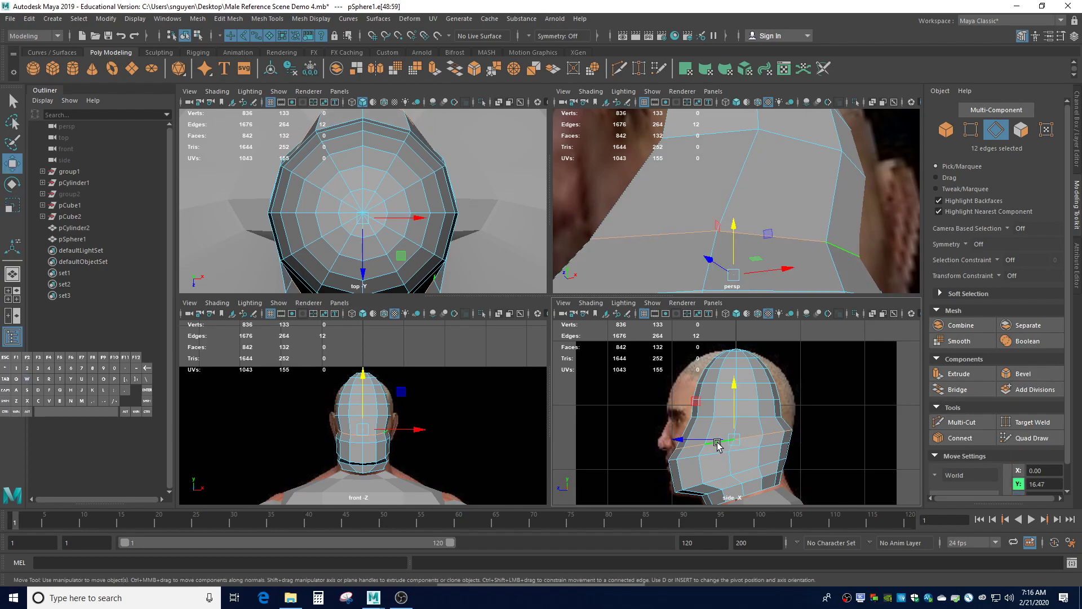
left_click_drag(715, 442, 693, 441)
key("ctrl+z")
double_click(750, 439)
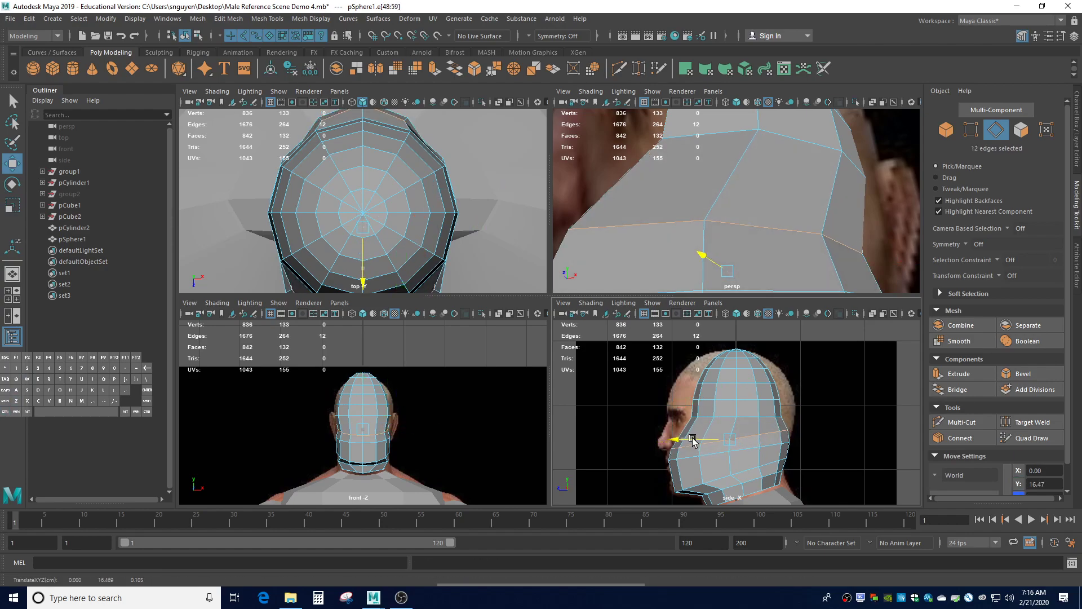
key("r")
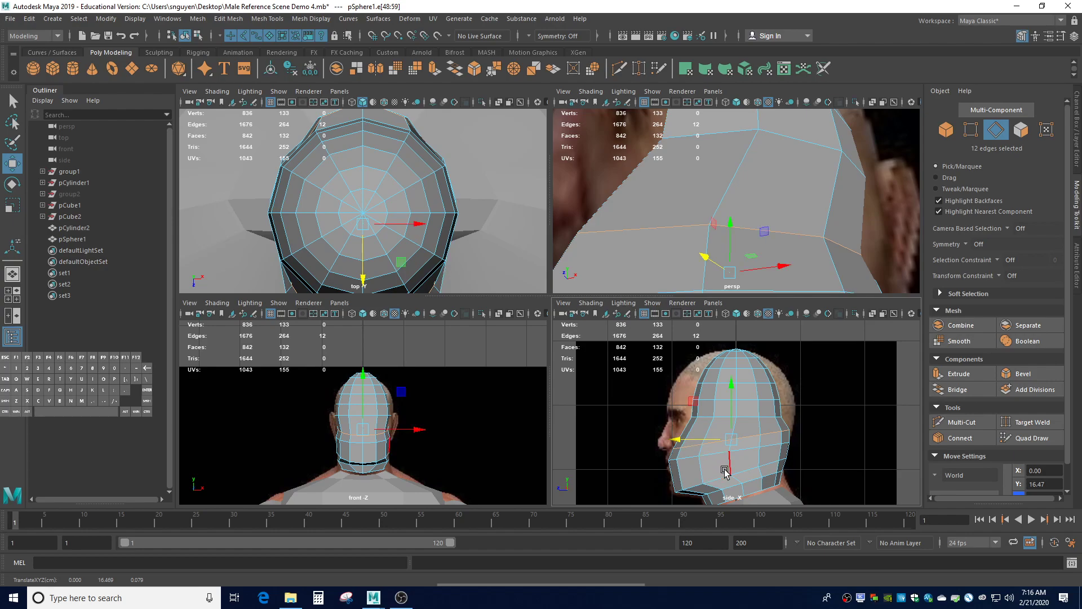
left_click_drag(731, 439, 735, 442)
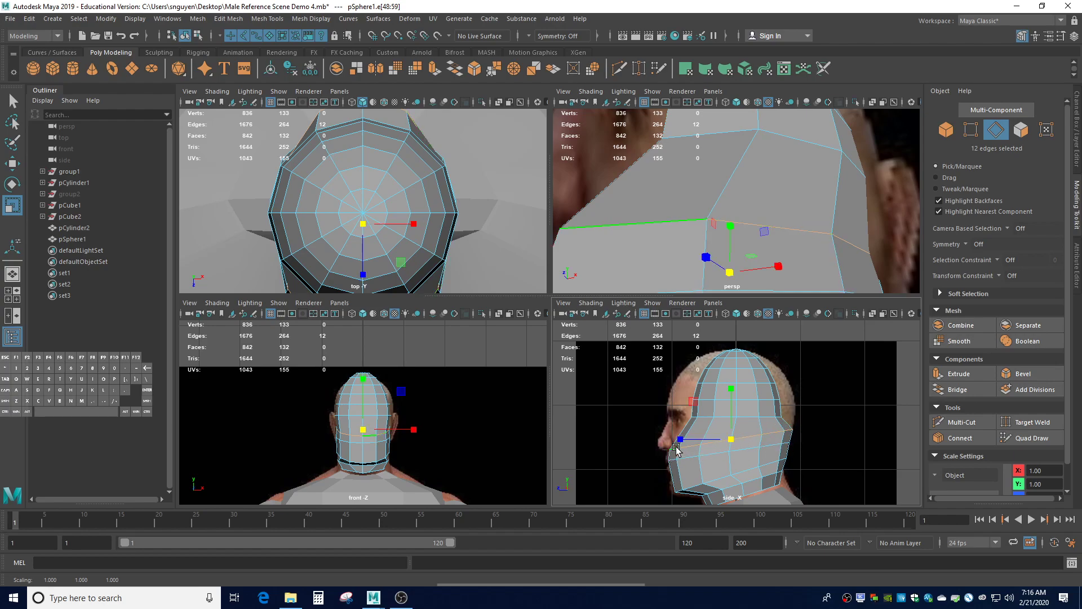
Select the fifth edge loop above the opening, tilt it steeply in the side view and shift it forward and down.
double_click(754, 420)
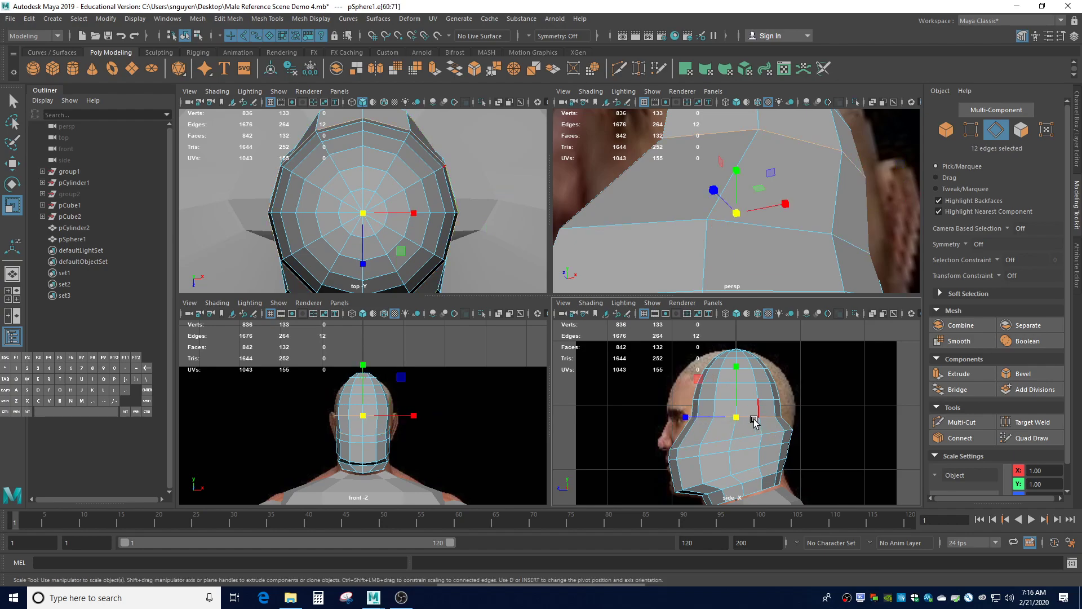
key("e")
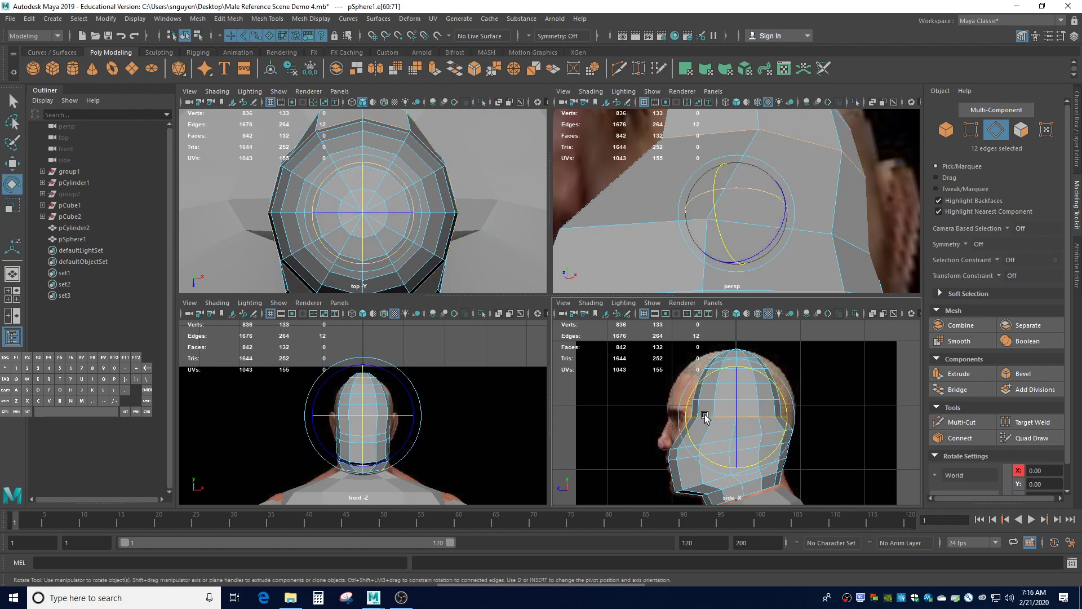
left_click_drag(691, 390, 687, 405)
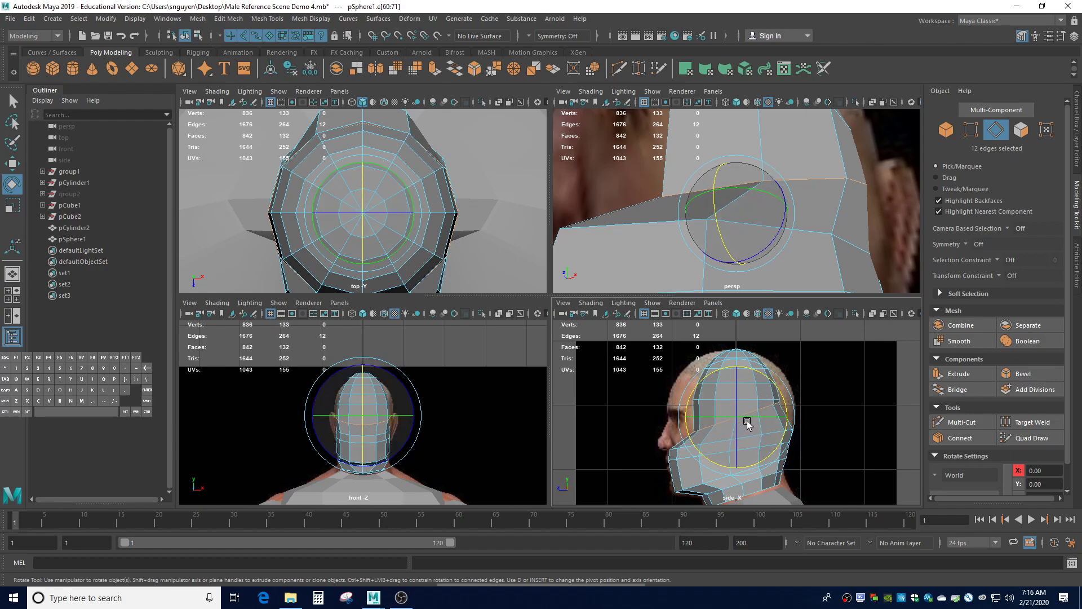
key("r")
mouse_move(736, 417)
left_mouse_down()
mouse_move(753, 423)
mouse_move(713, 418)
mouse_move(728, 399)
left_mouse_up()
key("ctrl+z")
key("w")
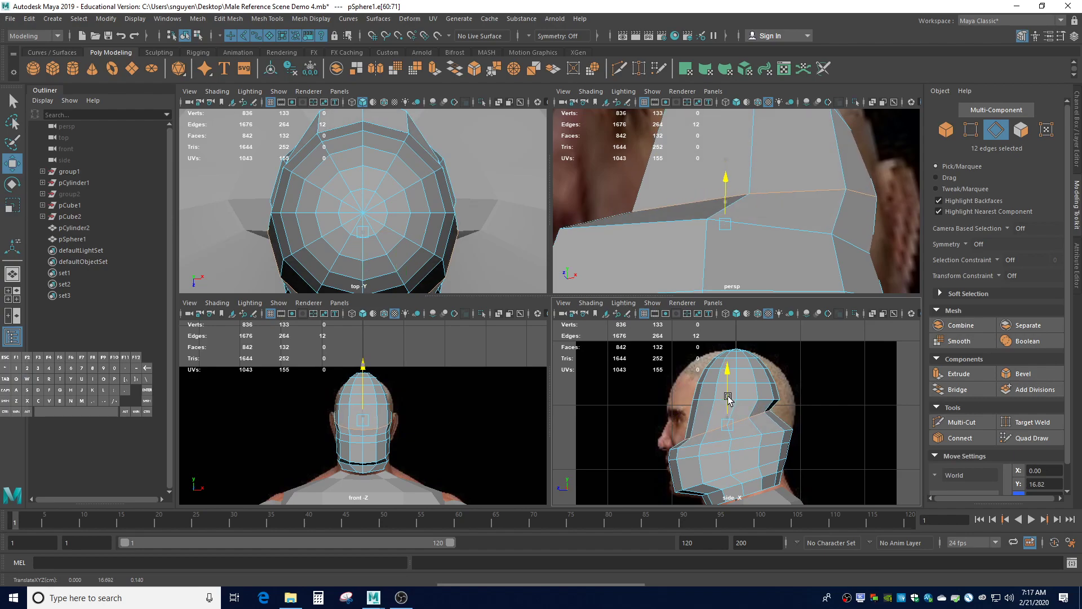
Enlarge the fifth edge loop uniformly to about 1.57 and narrow its width to about 0.61 to match the front outline.
key("r")
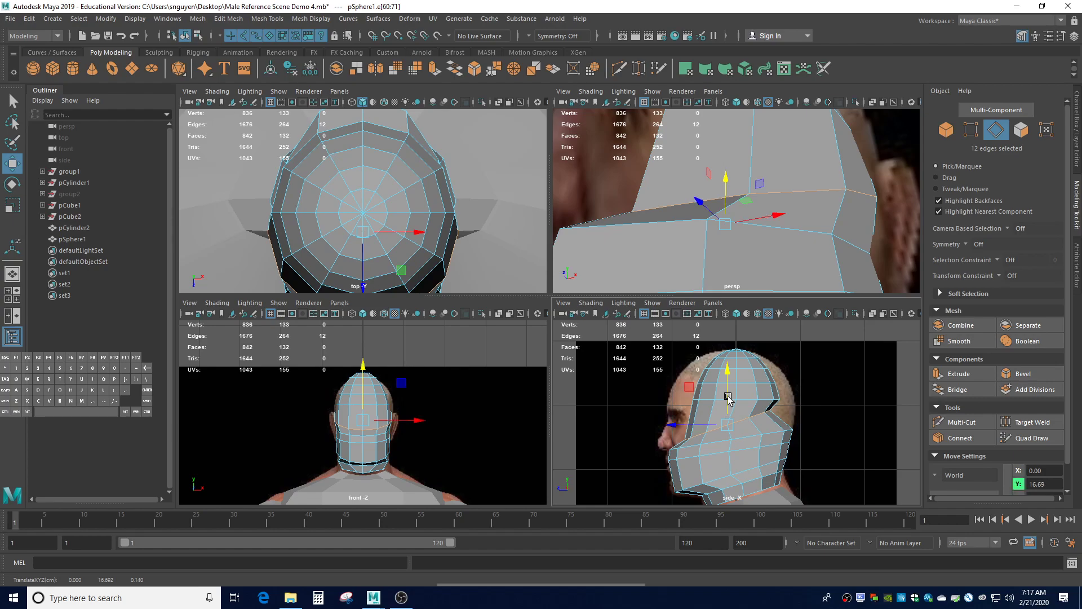
left_click_drag(728, 424, 761, 427)
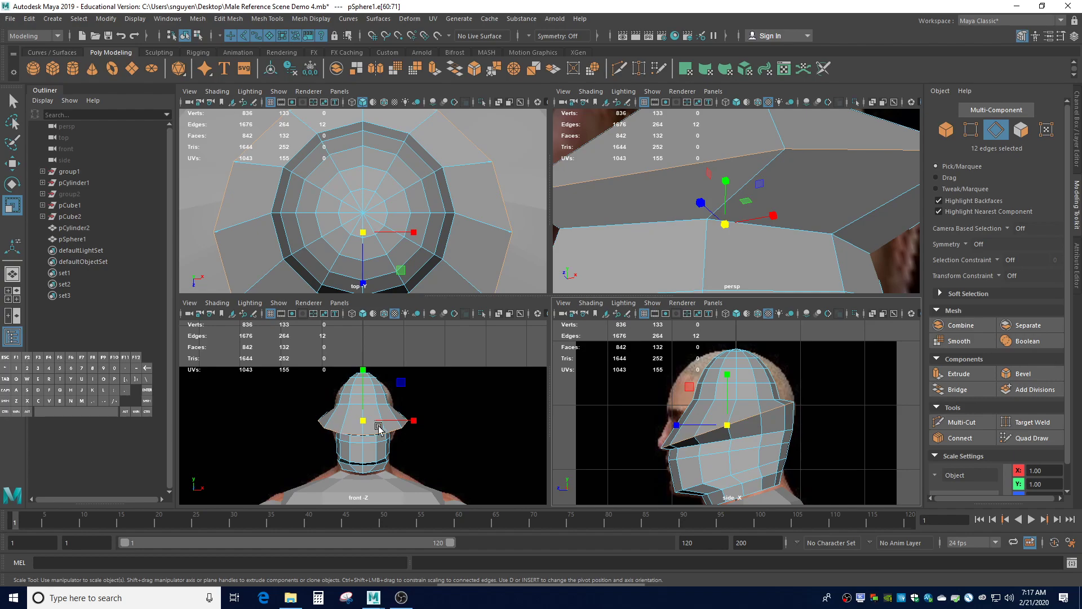
left_click_drag(415, 424, 393, 413)
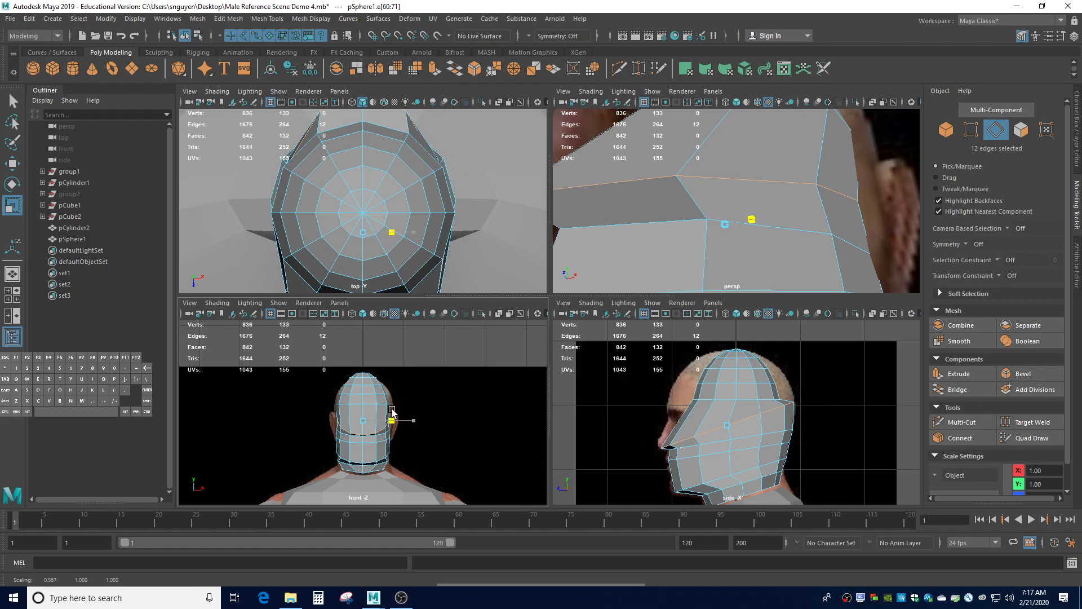
left_click_drag(393, 412, 395, 407)
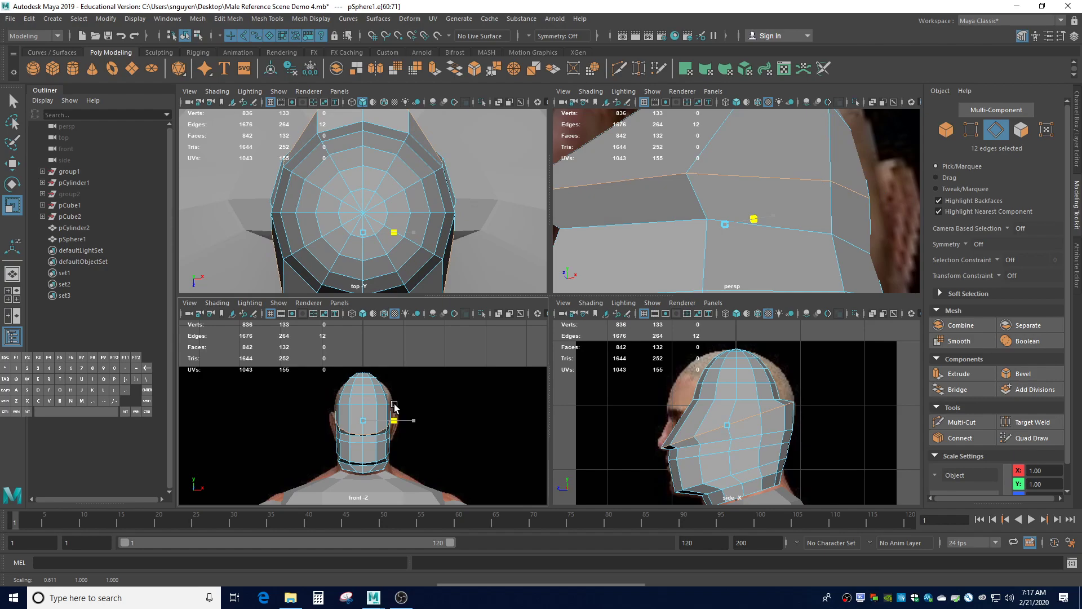
left_click_drag(394, 406, 395, 407)
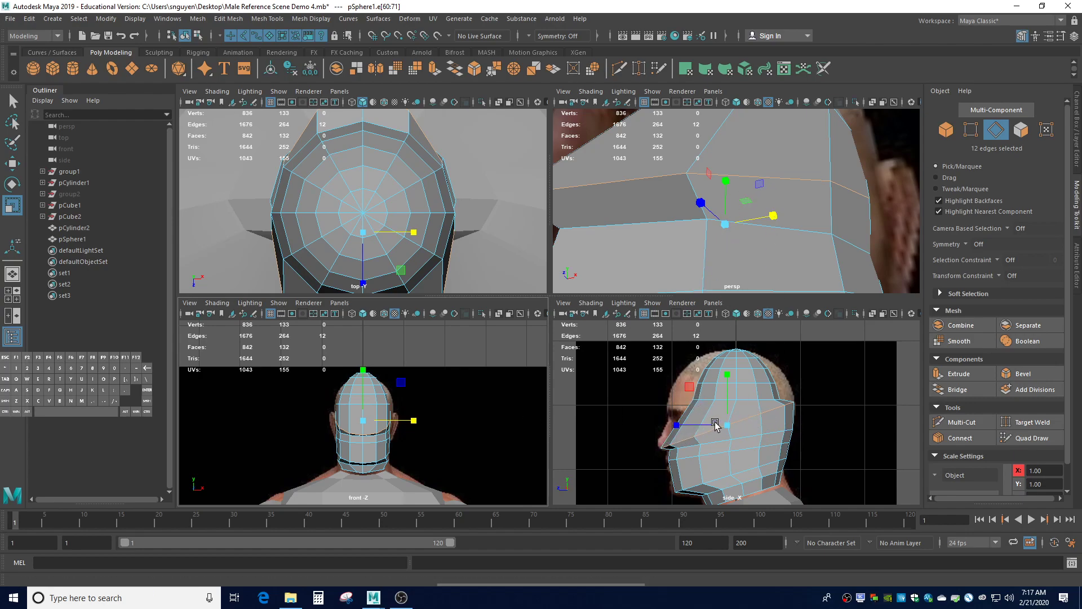
Try tilting the sixth edge loop above the opening and moving it forward toward the face.
left_click(750, 401)
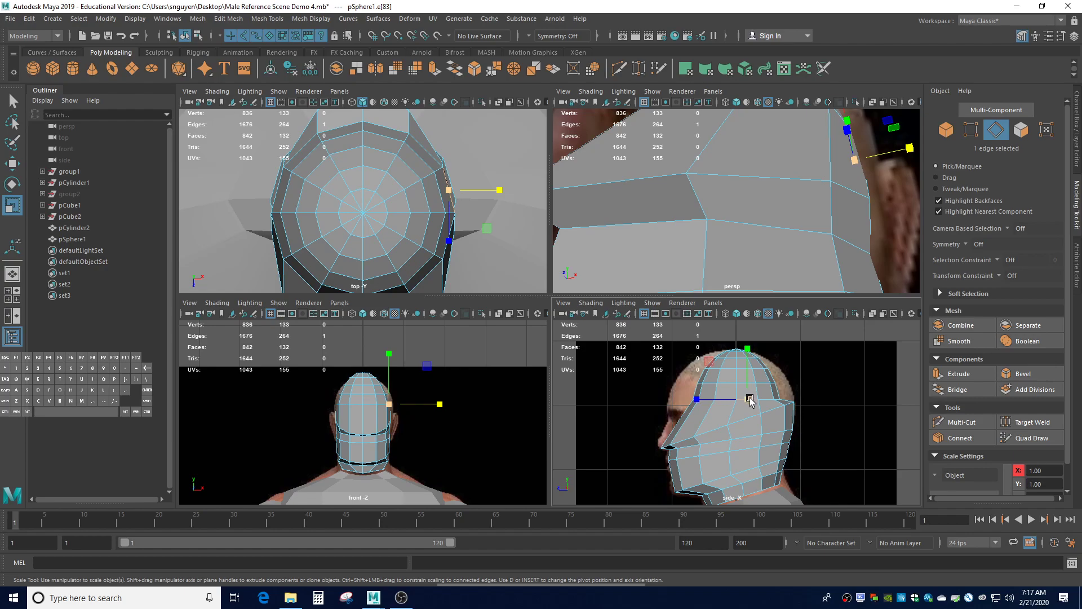
key("w")
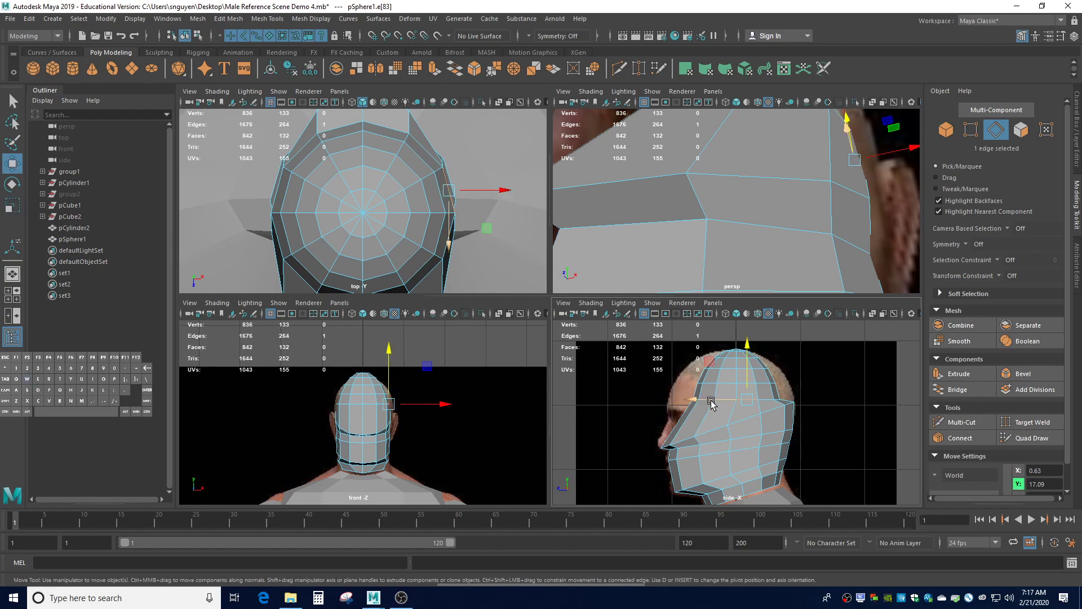
left_click(658, 396)
double_click(733, 399)
key("e")
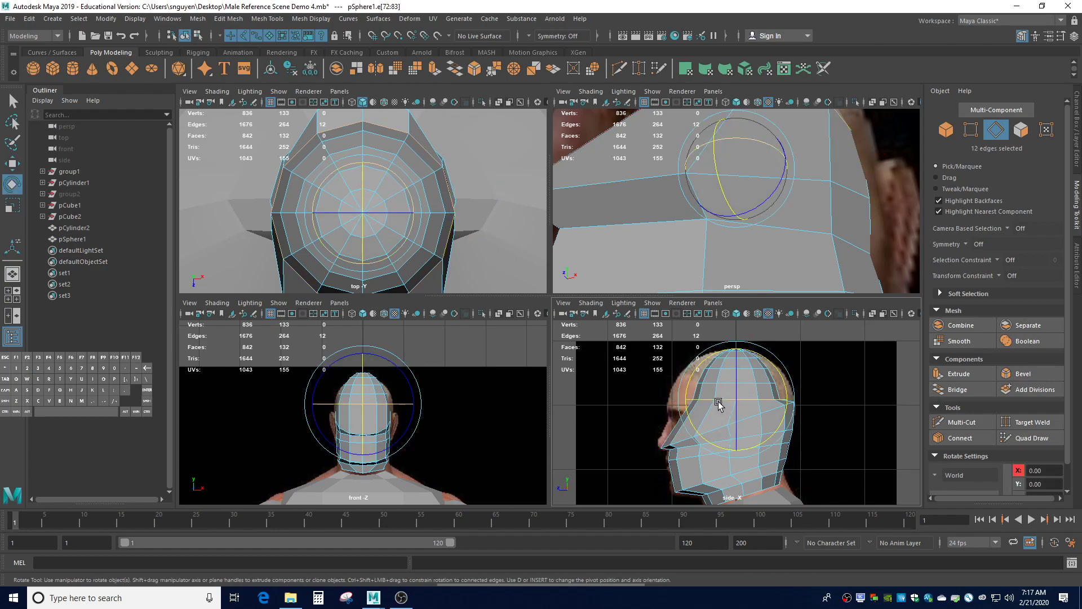
left_click_drag(699, 388, 684, 395)
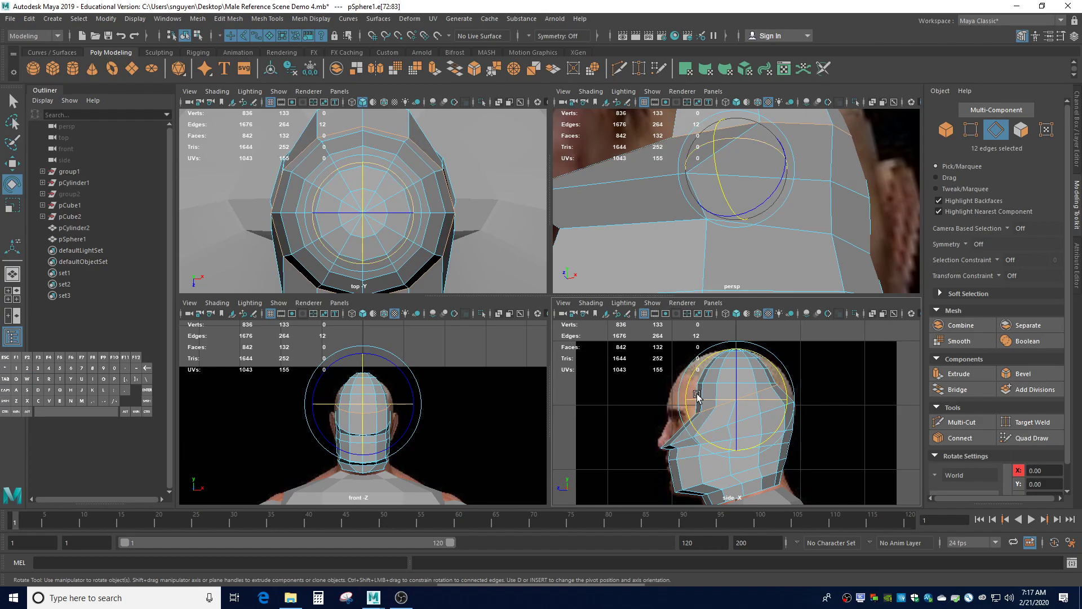
key("w")
left_click_drag(709, 399, 678, 424)
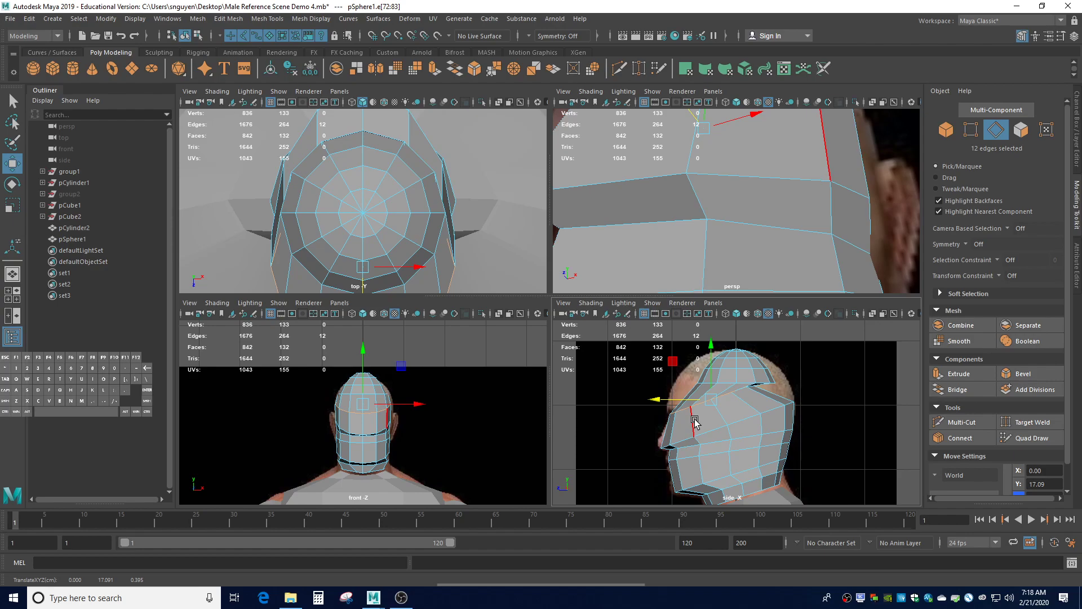
Undo the sixth edge loop's changes and the fifth loop's width and uniform scaling.
key("ctrl+z")
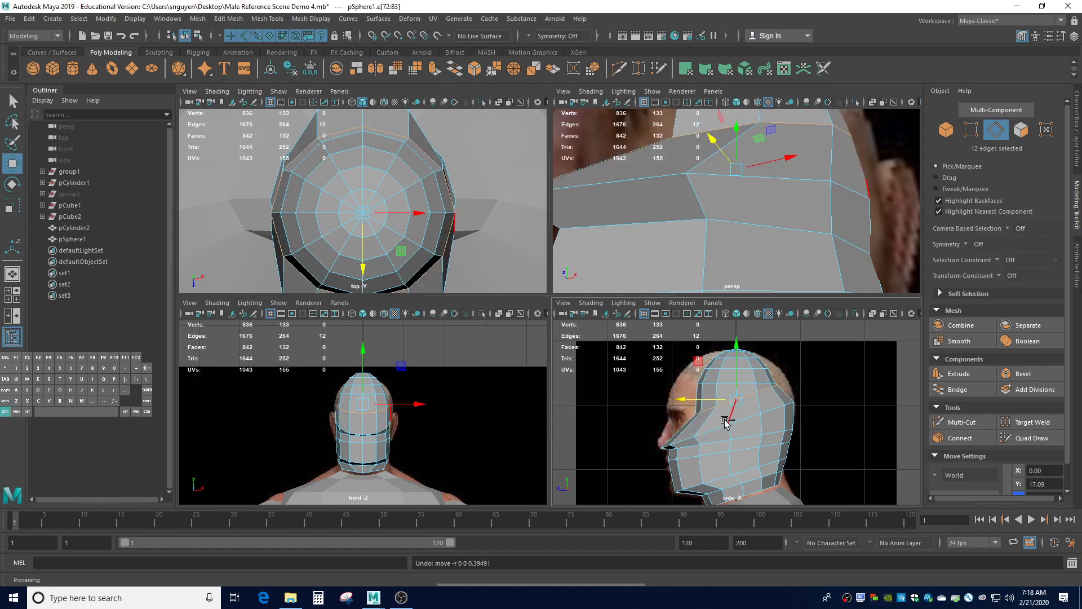
key("ctrl+z")
key("ctrl+z")
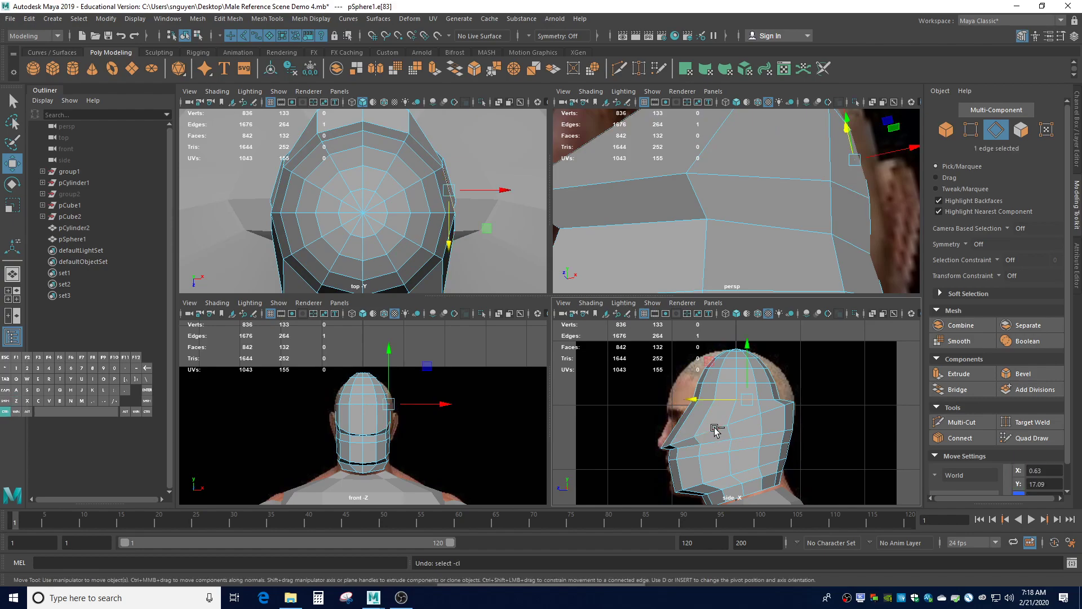
key("ctrl+z")
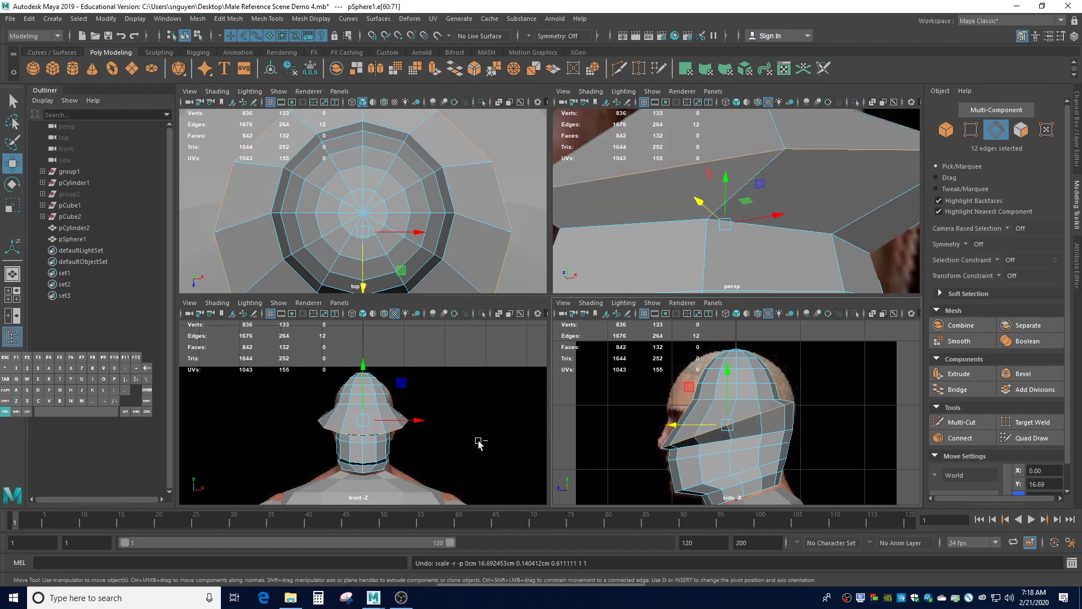
key("ctrl+z")
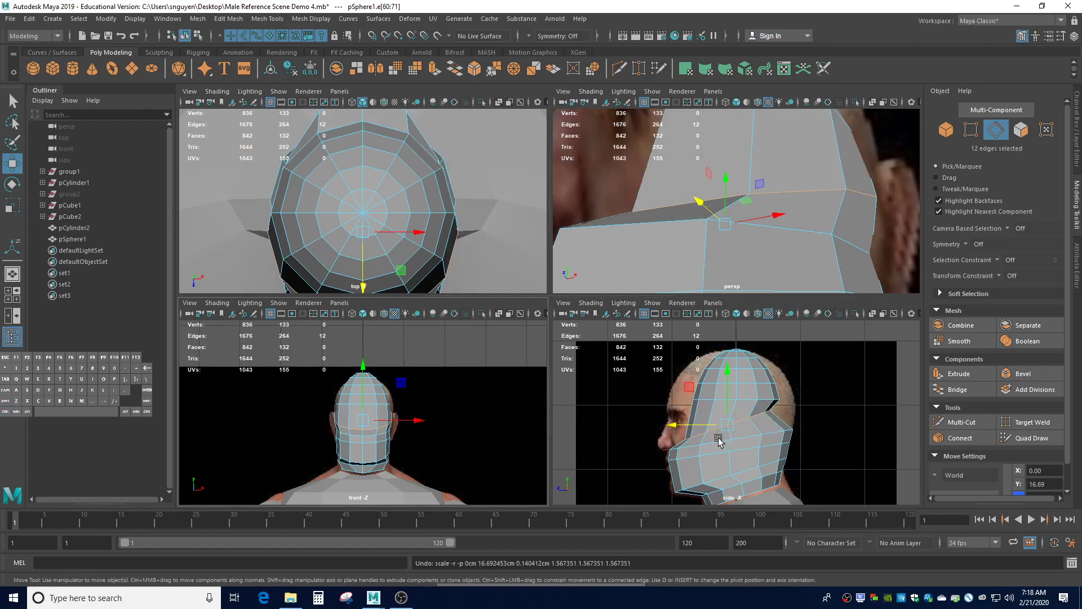
Reduce the fifth edge loop's tilt in the side view to follow the loops below more closely.
key("e")
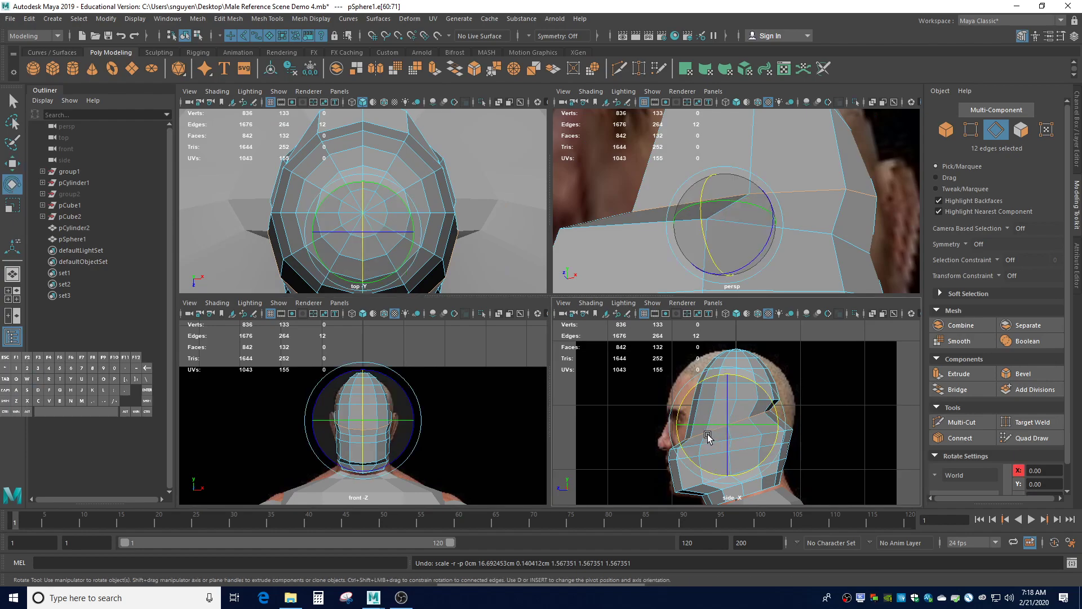
left_click_drag(690, 417, 686, 400)
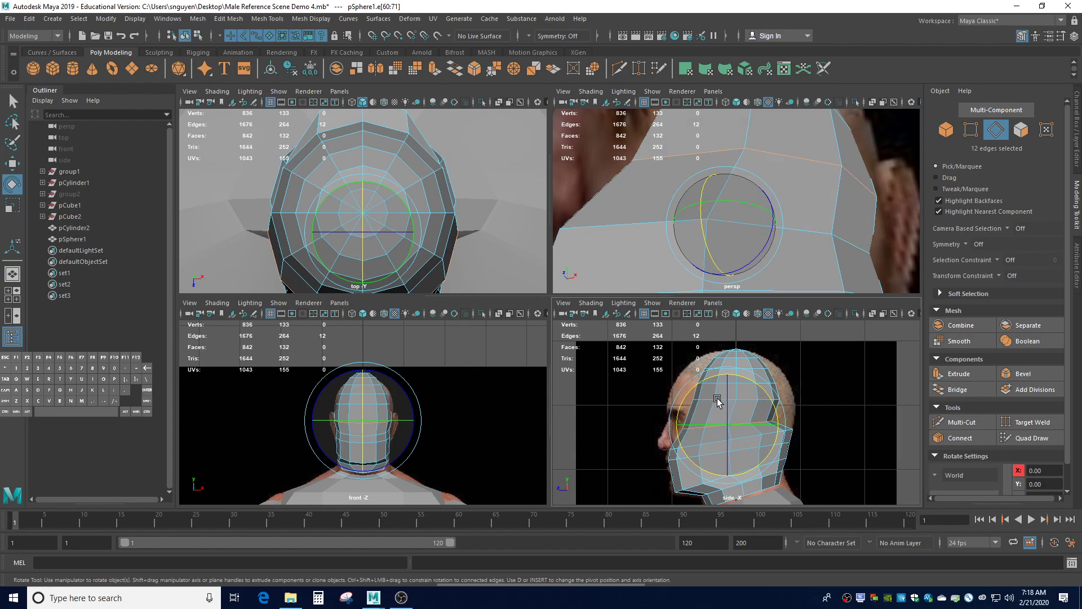
key("w")
key("e")
key("w")
key("e")
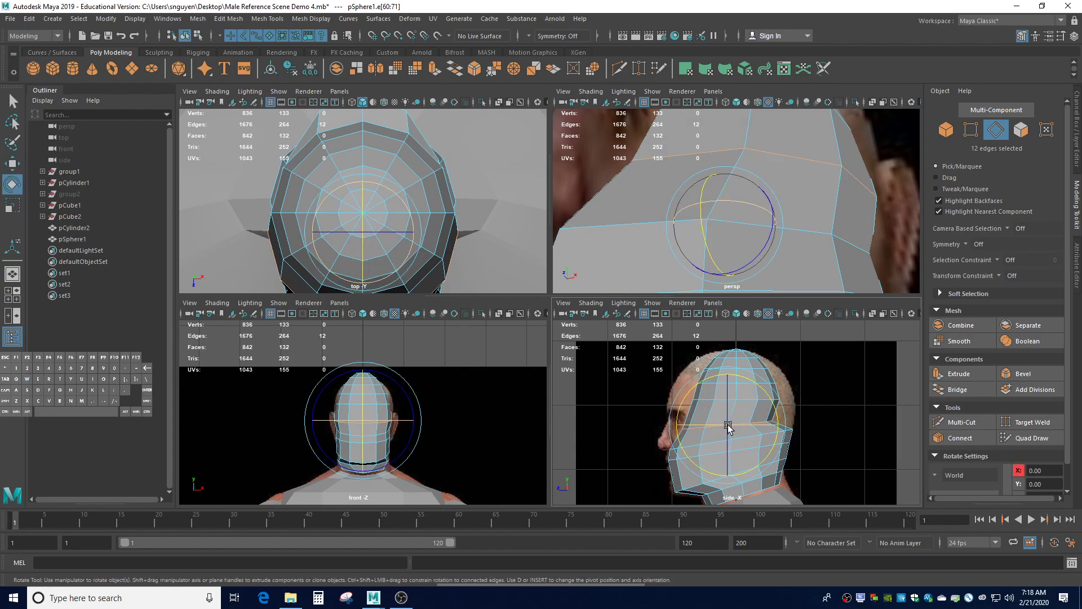
Enlarge the fifth edge loop uniformly to about 1.47, narrow its width to the front outline and fine-tune its position.
key("r")
left_click_drag(728, 425, 758, 427)
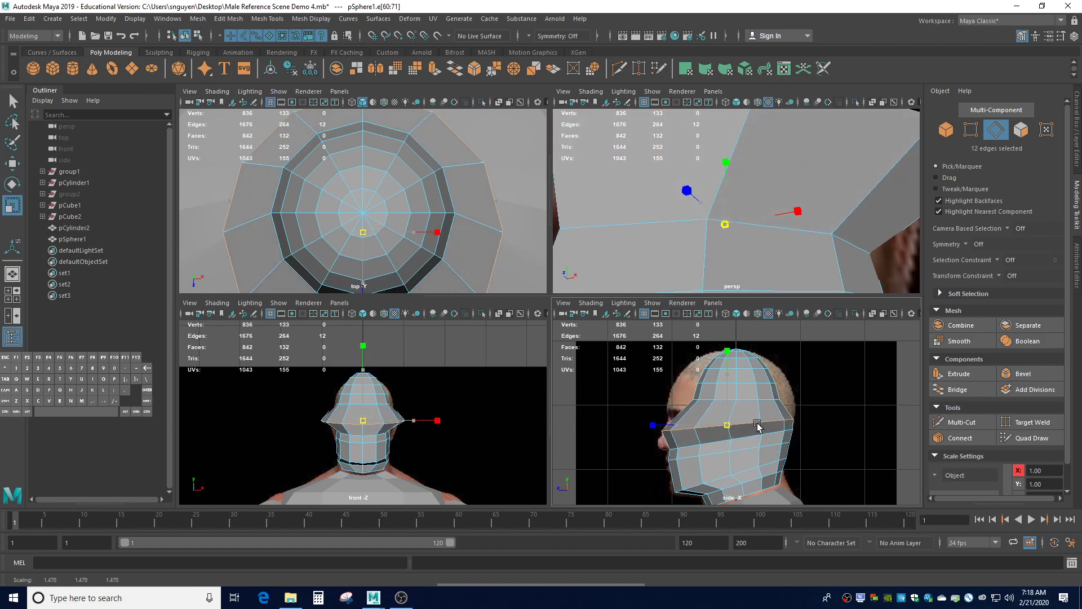
key("w")
left_click_drag(414, 420, 397, 423)
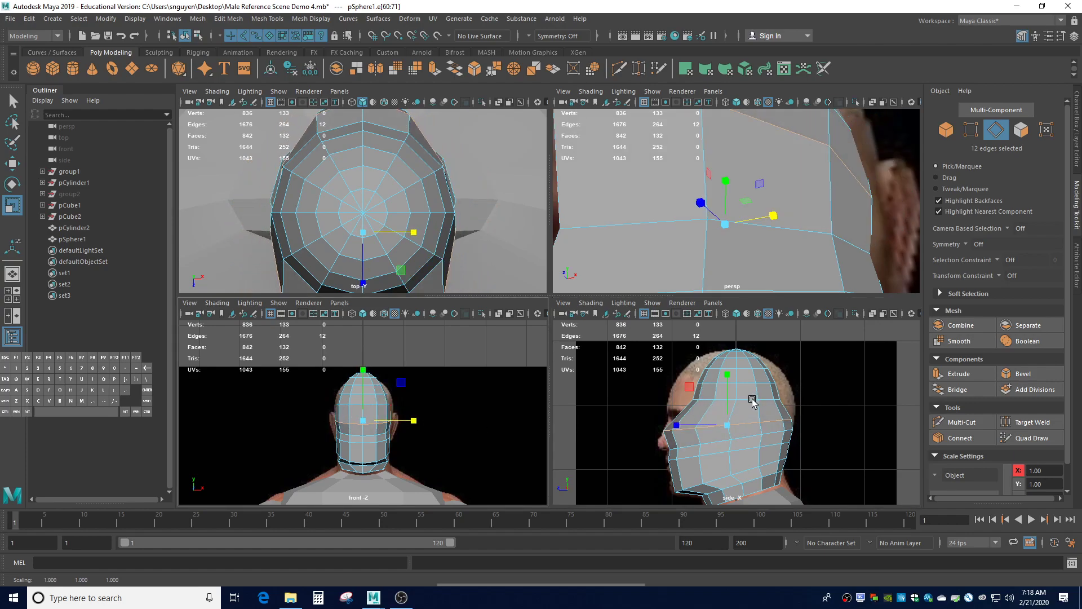
key("w")
left_click_drag(713, 430, 712, 427)
key("r")
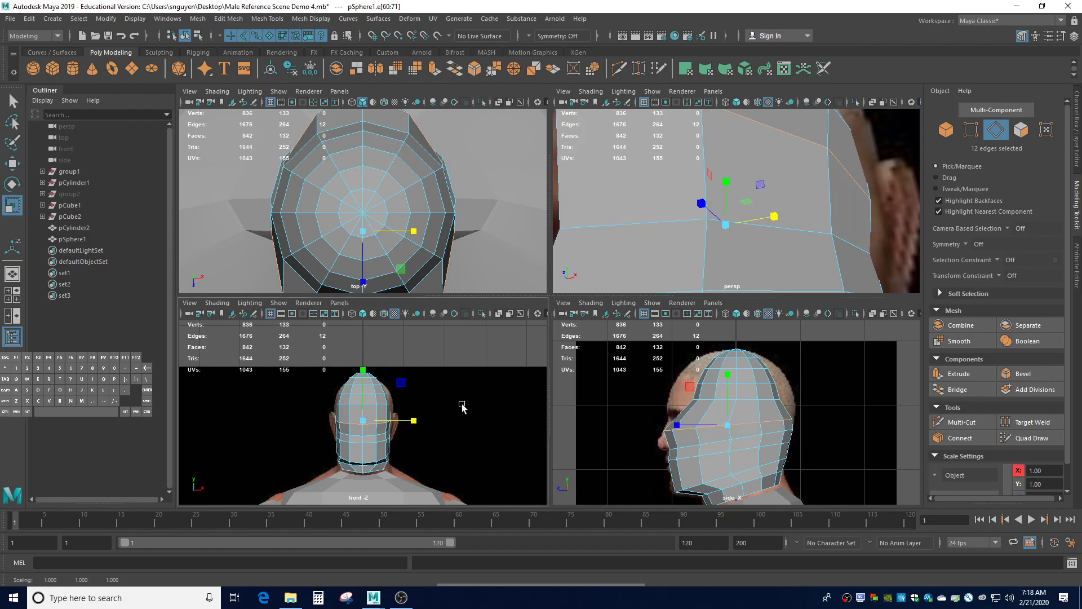
Select the sixth edge loop above the opening and shift it forward and down in the side view.
left_click(749, 404)
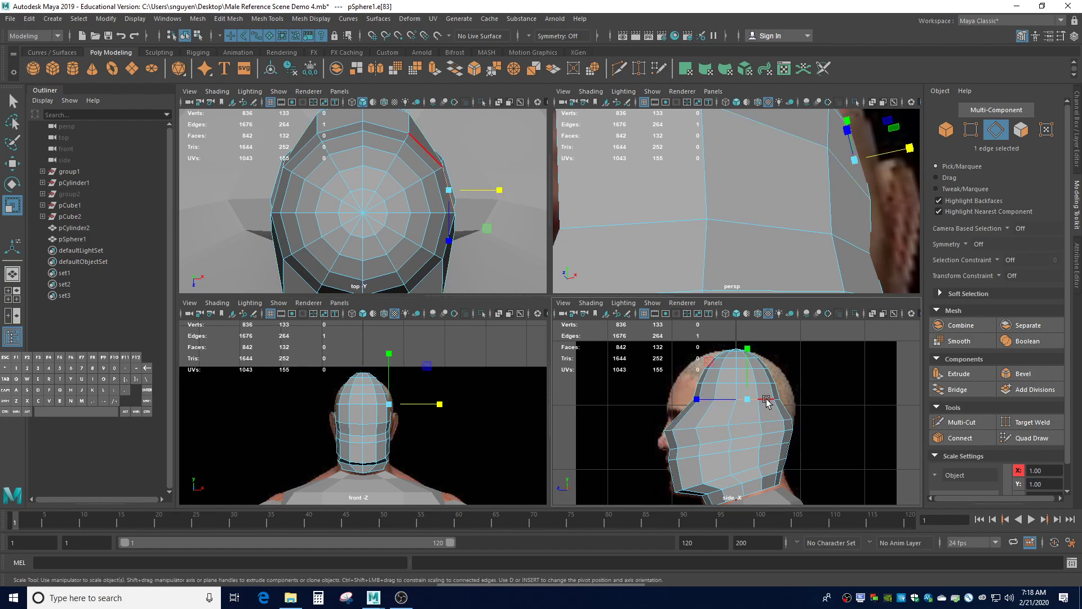
double_click(762, 399)
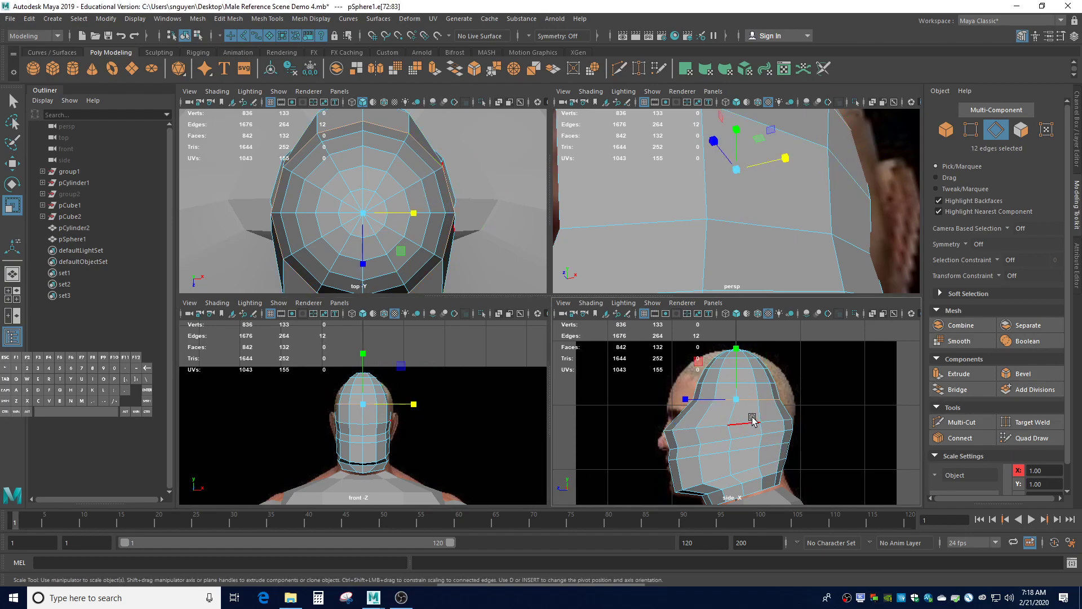
key("w")
left_click_drag(722, 400, 703, 401)
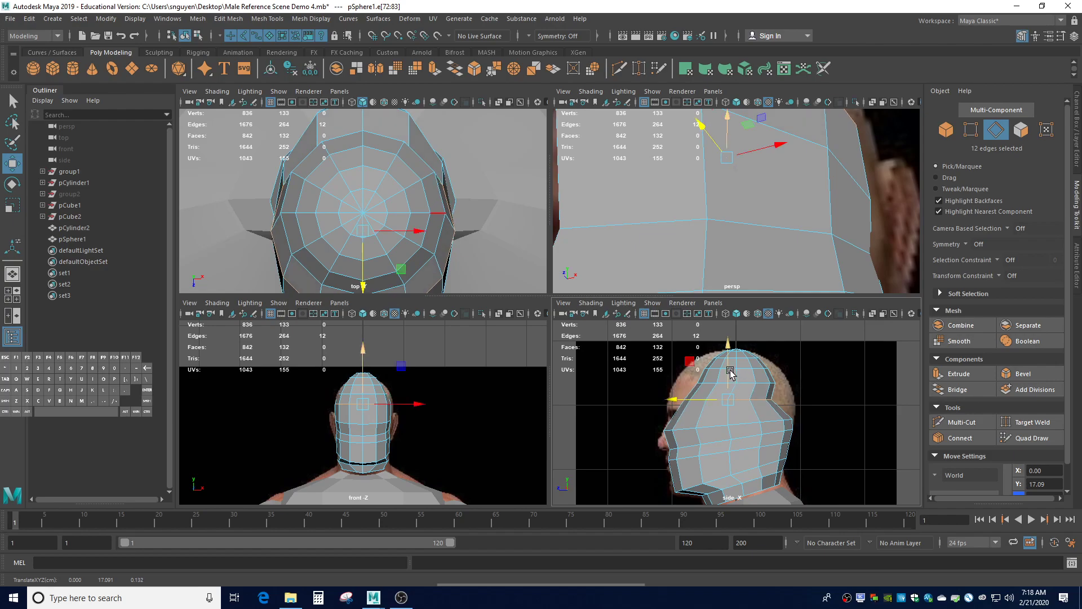
left_click_drag(728, 369, 728, 375)
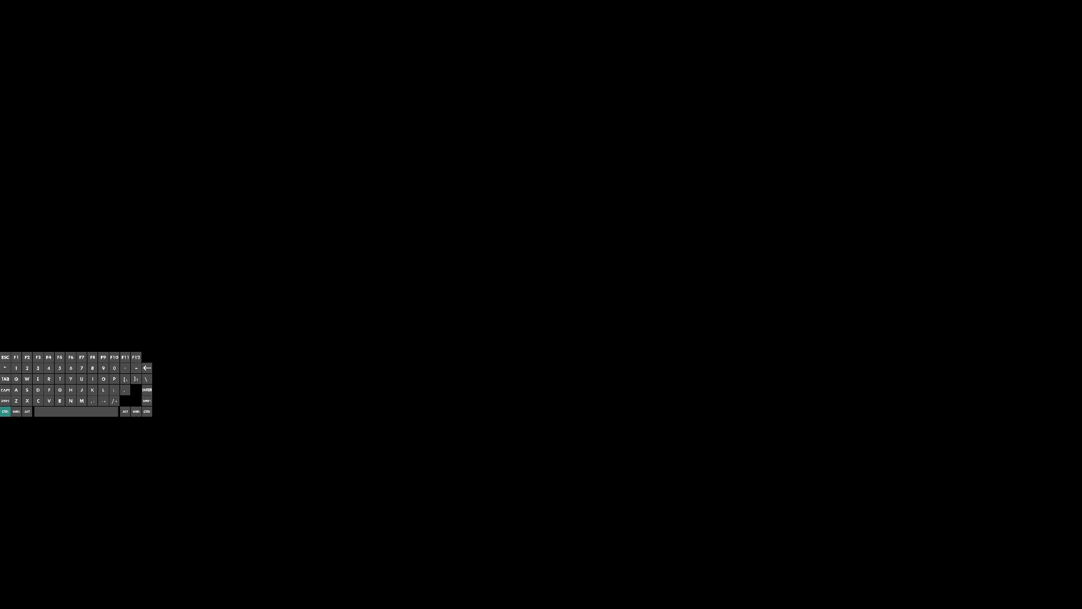
key("ctrl+z")
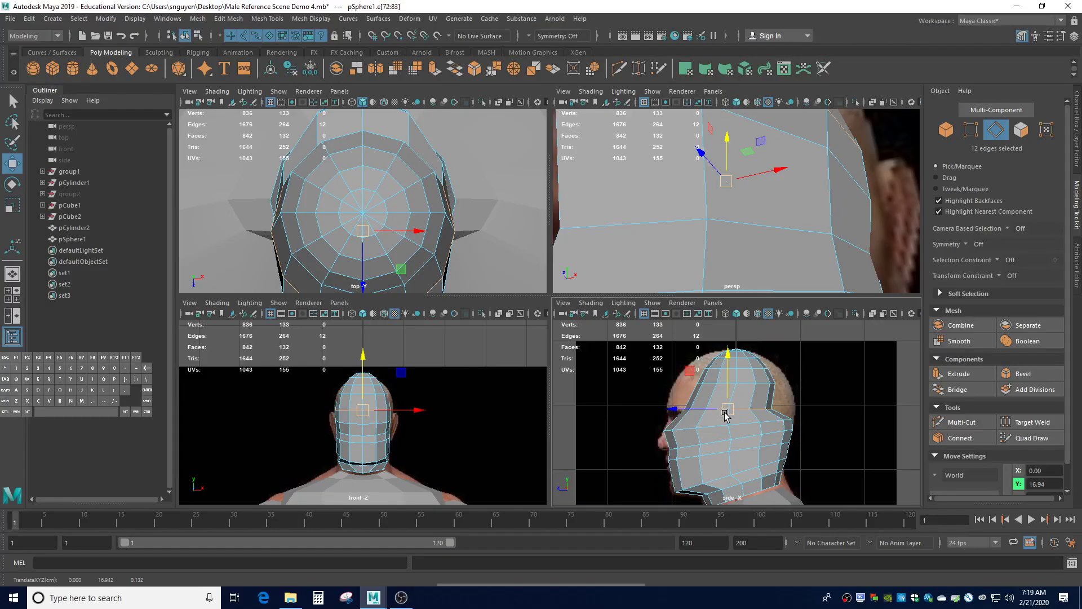
Enlarge the sixth edge loop uniformly and move it slightly backward to fit the head's side outline.
key("r")
mouse_move(730, 411)
left_mouse_down()
mouse_move(751, 411)
mouse_move(712, 414)
left_mouse_up()
key("w")
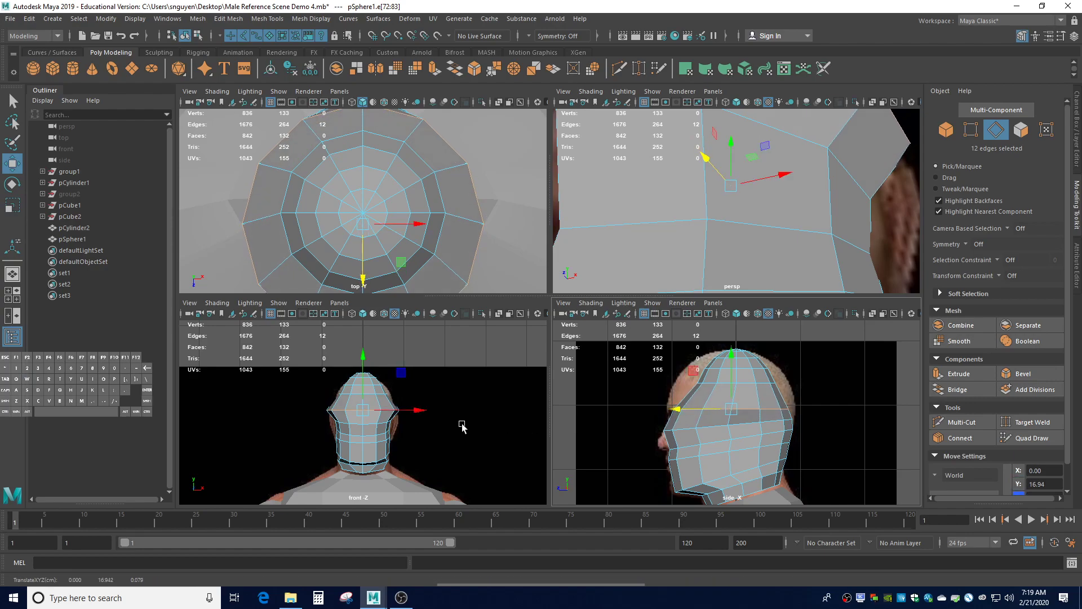
Narrow the sixth edge loop to about 0.84 of its width to match the front outline and fine-tune its depth in the side view.
key("r")
left_click_drag(411, 415, 404, 415)
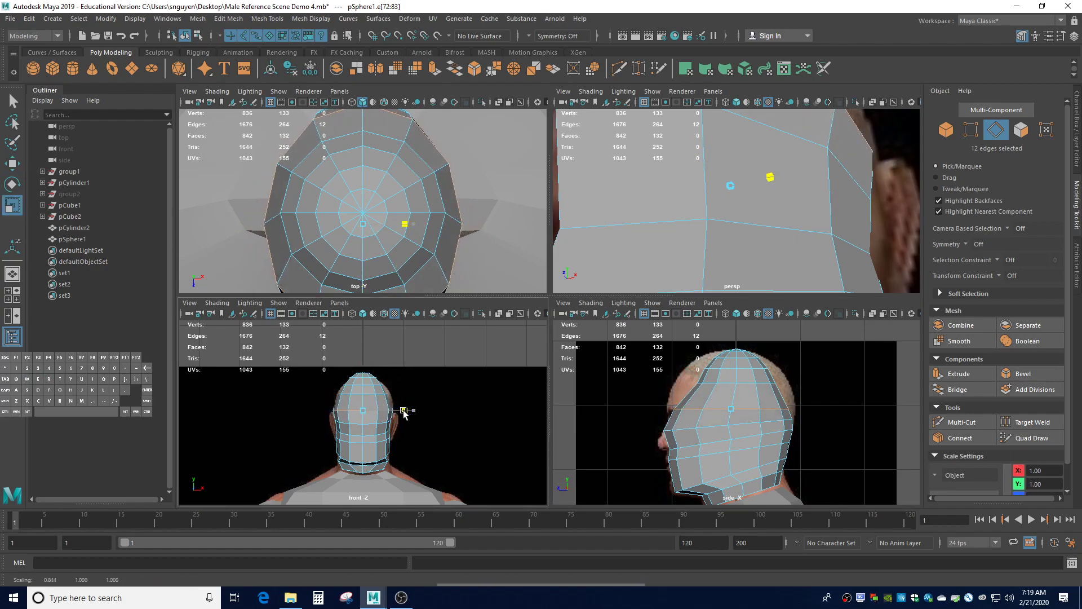
left_click_drag(680, 411, 678, 411)
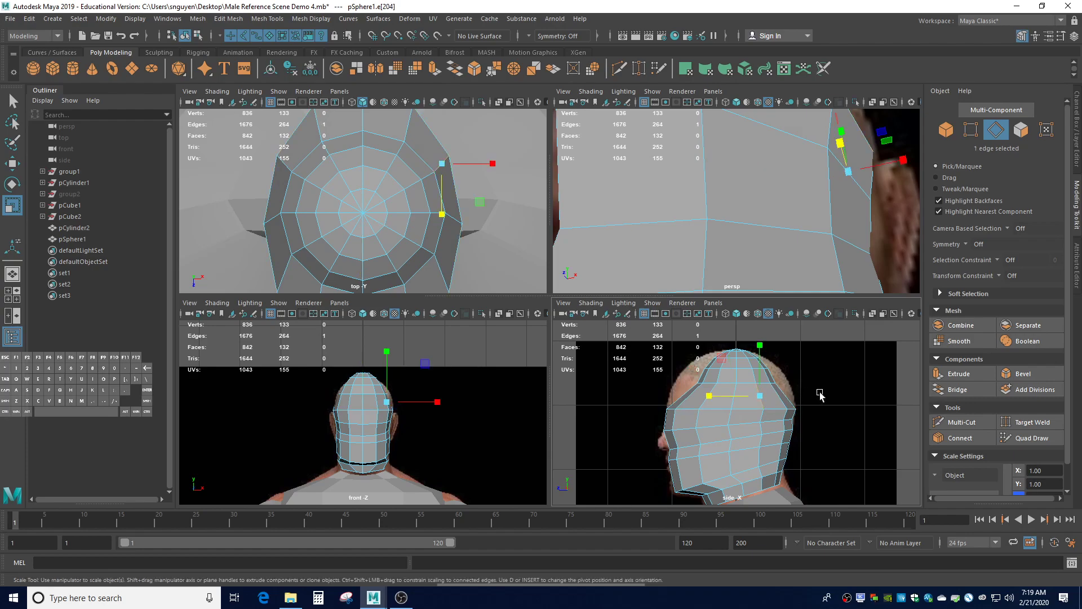
Select the seventh edge loop above the opening, lower it in the side view and enlarge it uniformly toward the head's outline.
left_click(801, 393)
double_click(745, 380)
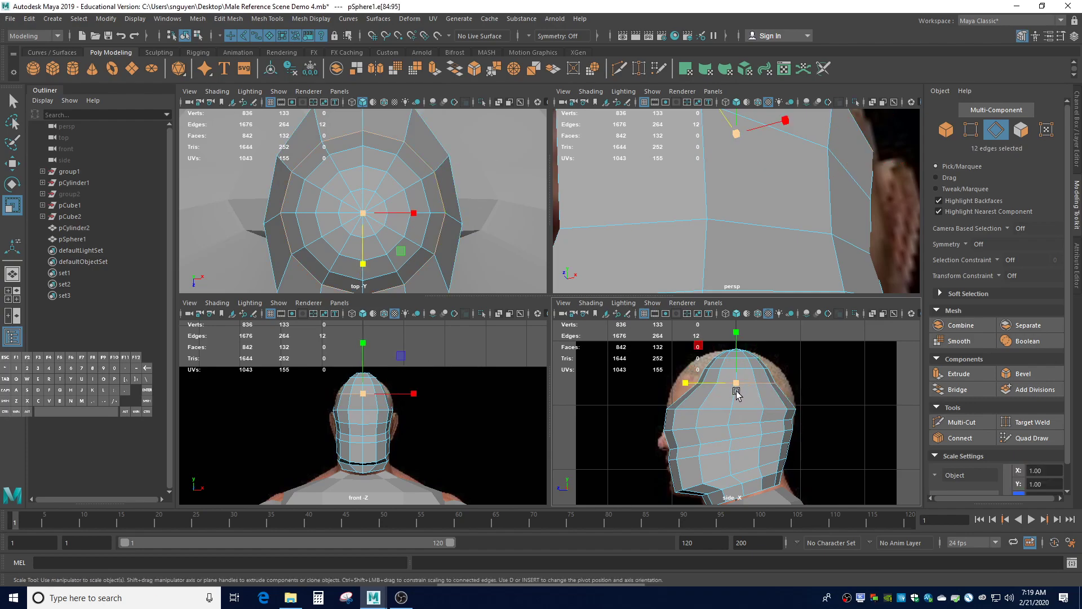
key("w")
left_click_drag(736, 383, 732, 376)
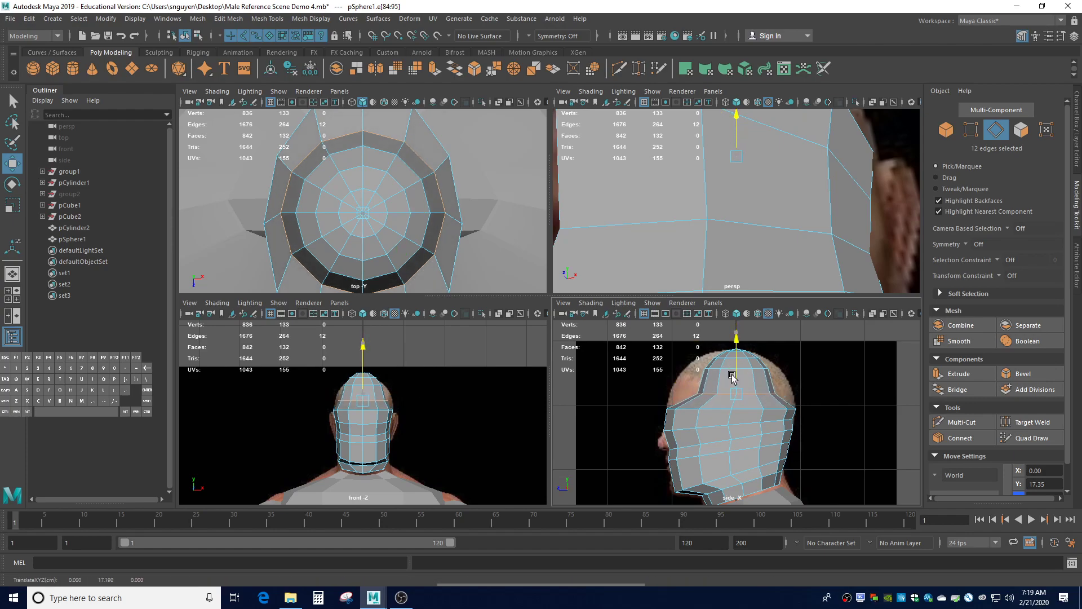
key("r")
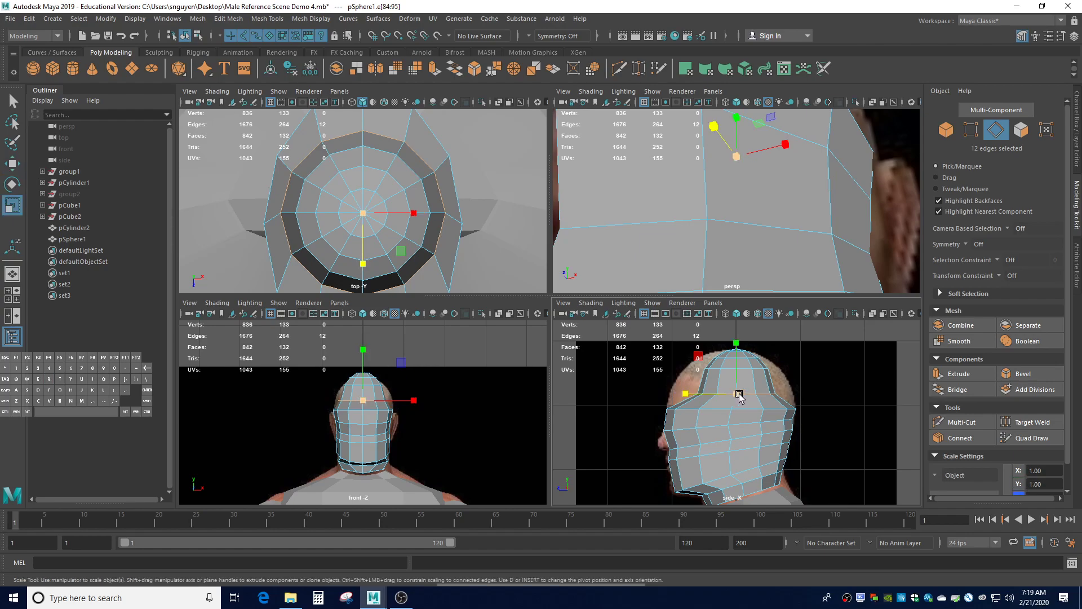
left_click_drag(733, 394, 760, 405)
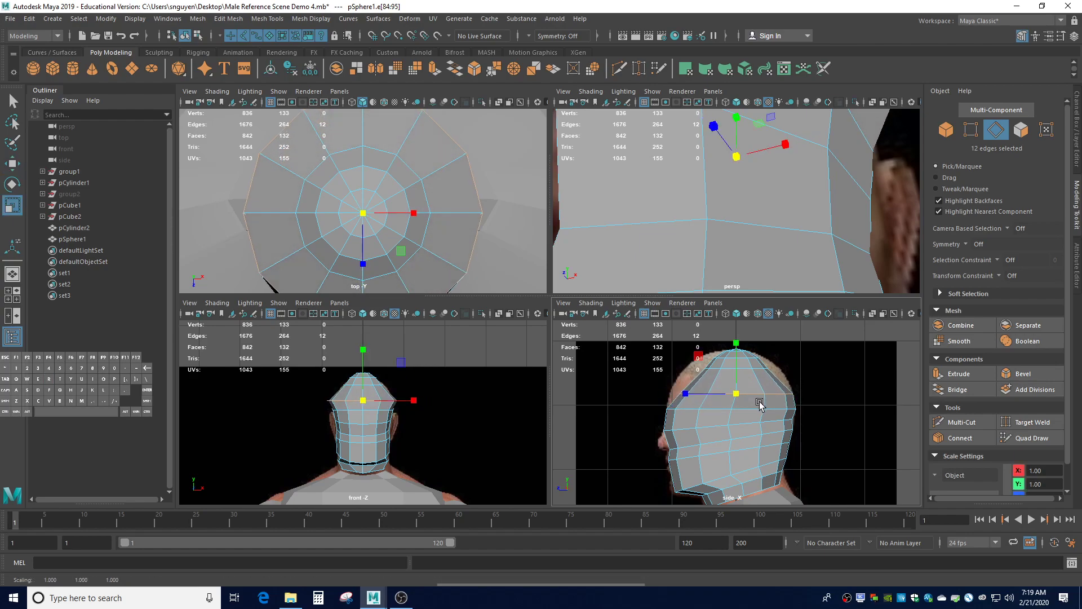
Shift the seventh edge loop slightly forward, enlarge it to the side outline and narrow its width to the front outline.
key("w")
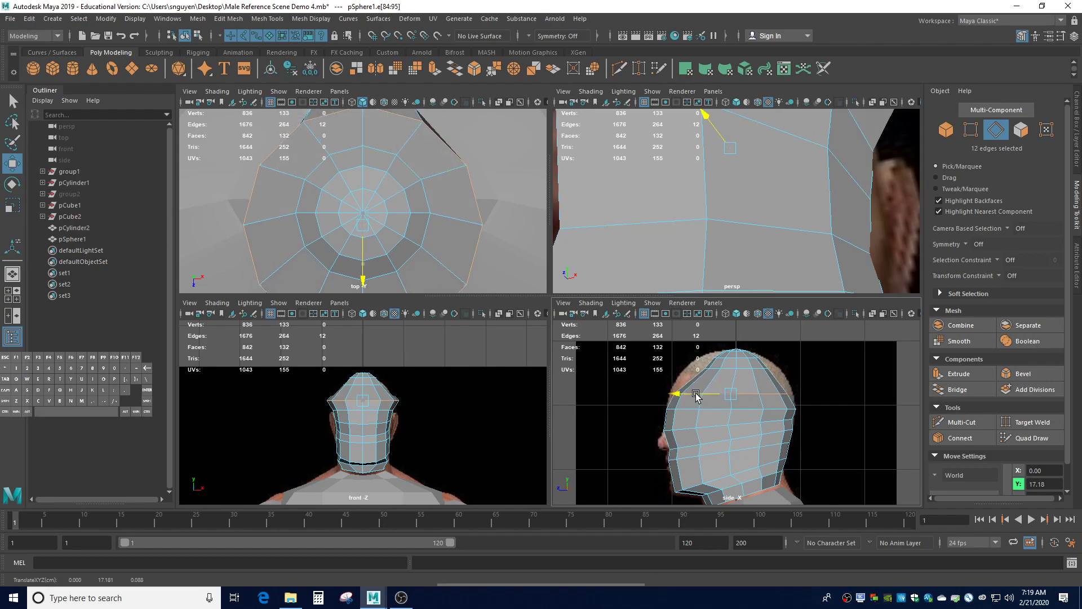
key("r")
left_click_drag(732, 397, 739, 399)
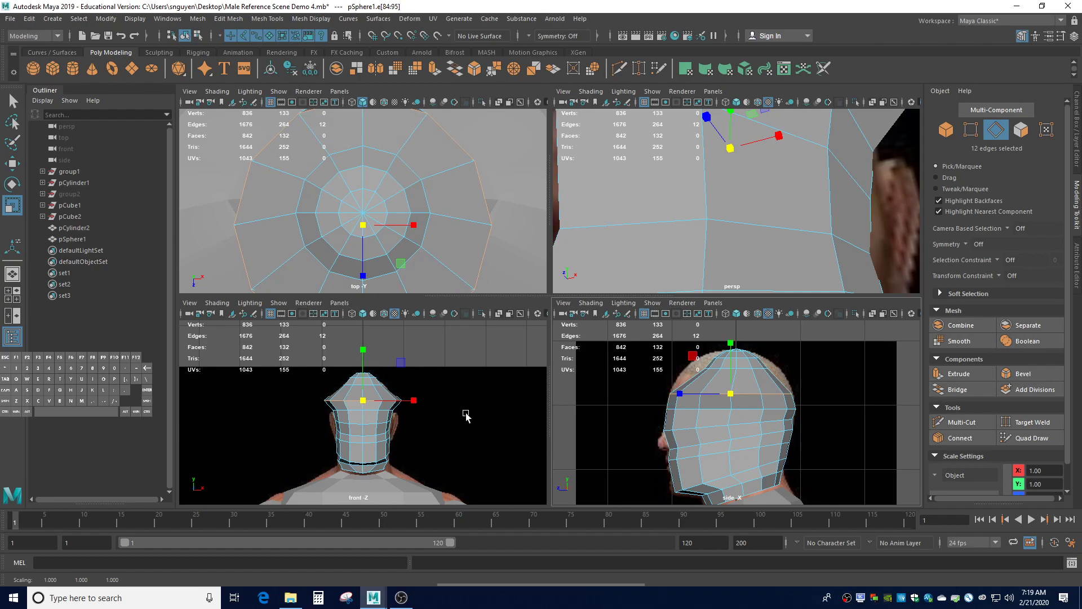
left_click_drag(420, 402, 398, 400)
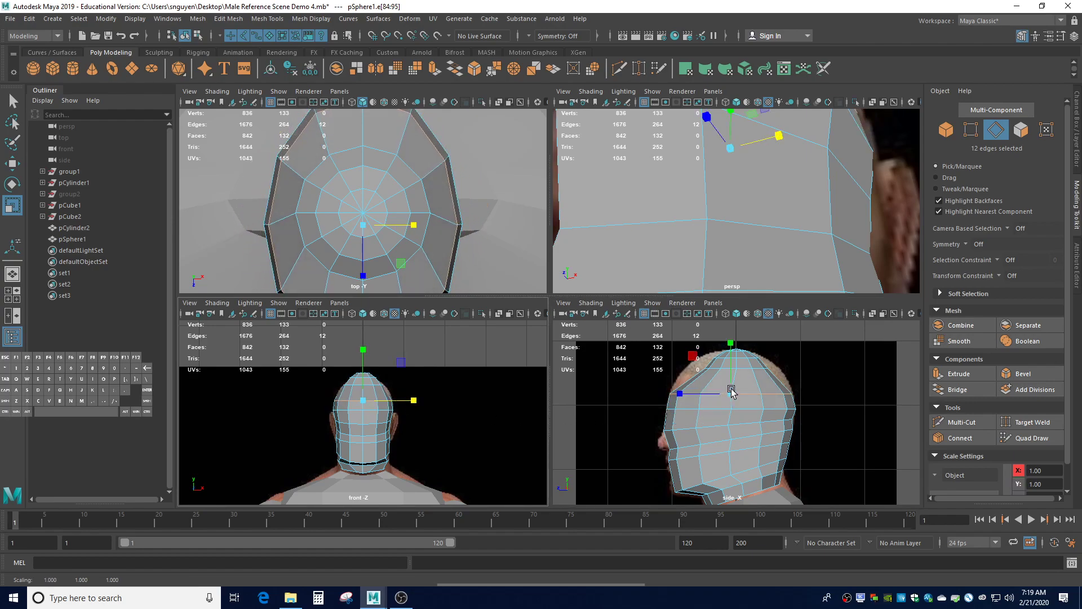
Select the eighth edge loop, move it down and forward, and scale it to fit the cranium's side and front outlines.
double_click(749, 371)
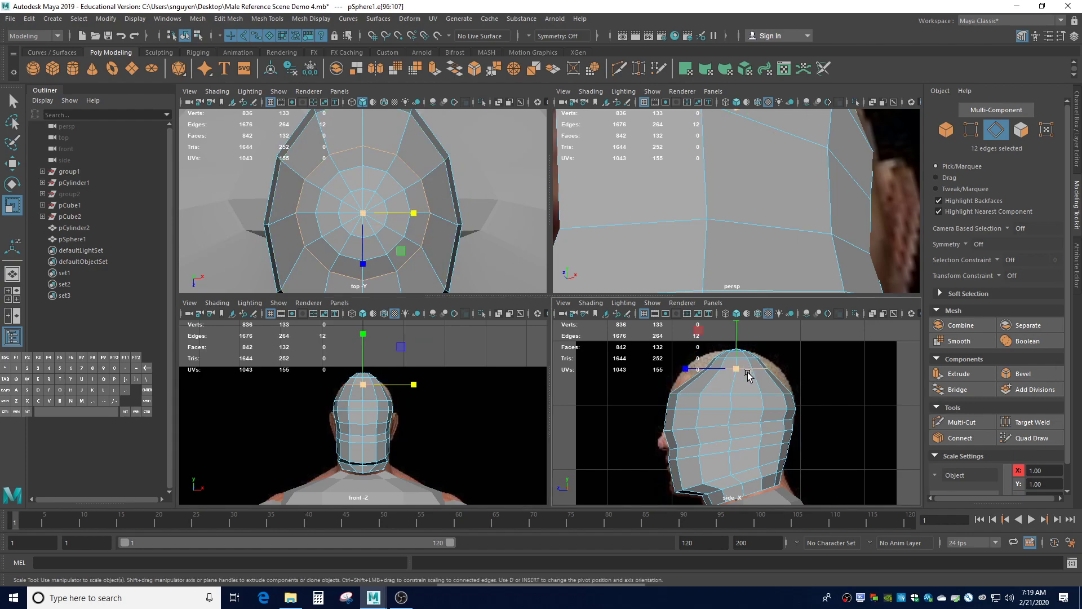
key("w")
left_click_drag(736, 357, 765, 384)
key("r")
left_click_drag(417, 391, 399, 389)
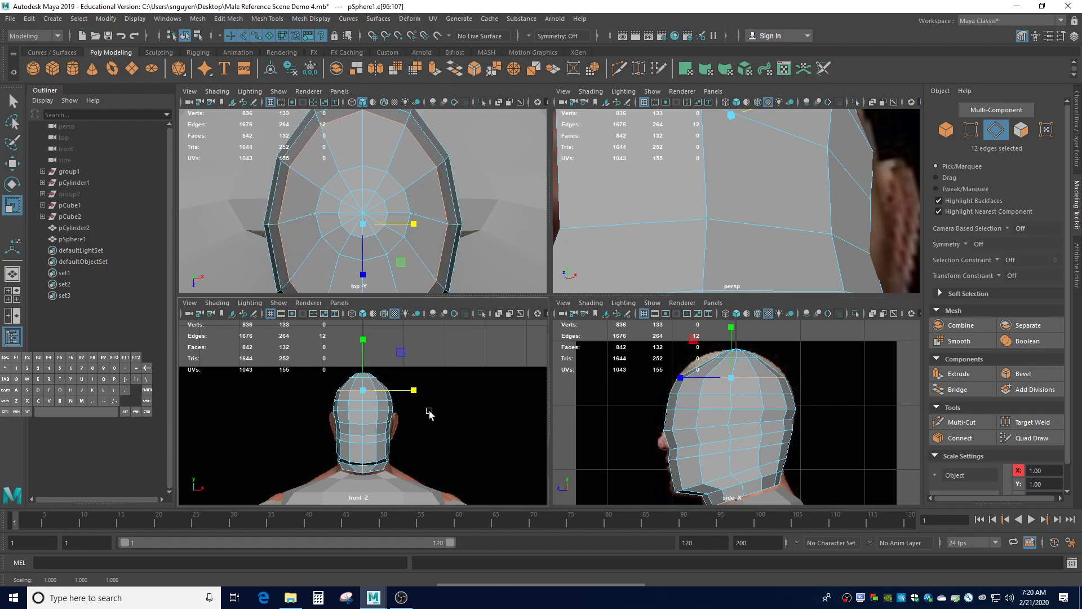
Select the ninth edge loop near the crown, move it down and forward, and enlarge it to fit the cranium's side outline.
left_click(743, 383)
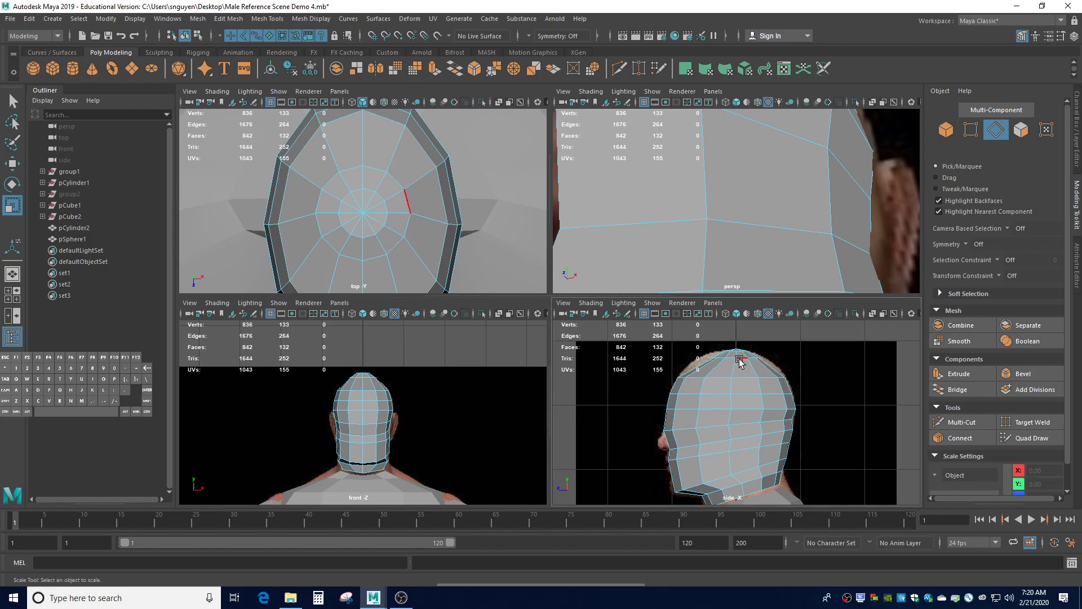
double_click(740, 362)
key("w")
mouse_move(738, 354)
left_mouse_down()
mouse_move(736, 340)
mouse_move(688, 366)
mouse_move(738, 372)
left_mouse_up()
key("r")
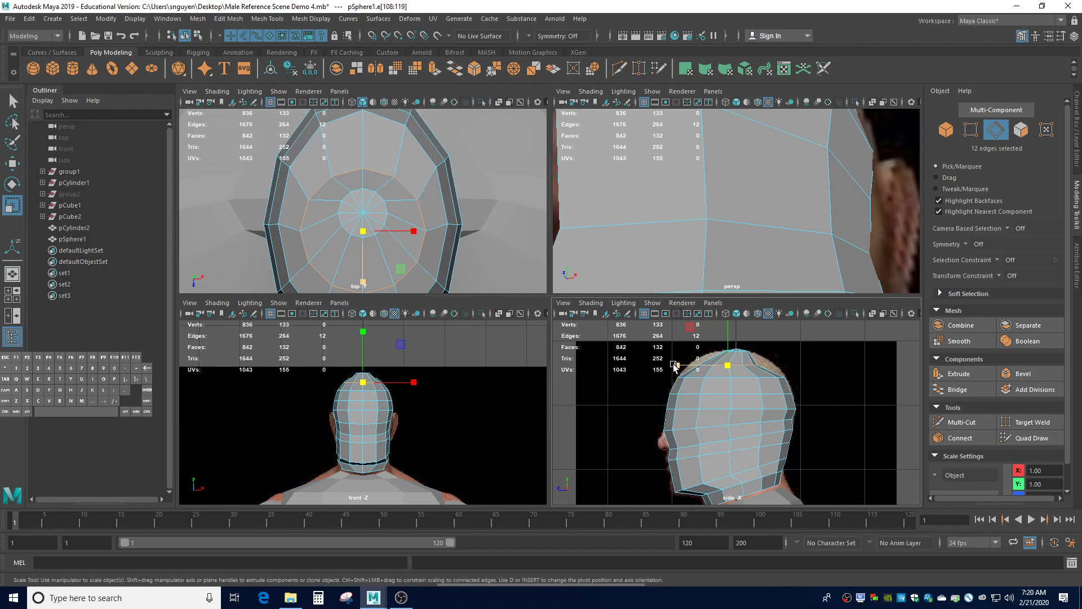
left_click_drag(676, 365, 735, 367)
key("w")
key("r")
Lower the topmost edge loop around the pole, shift it forward and enlarge it horizontally to about 2.15 to fit the crown.
scroll(753, 358, "up", 2)
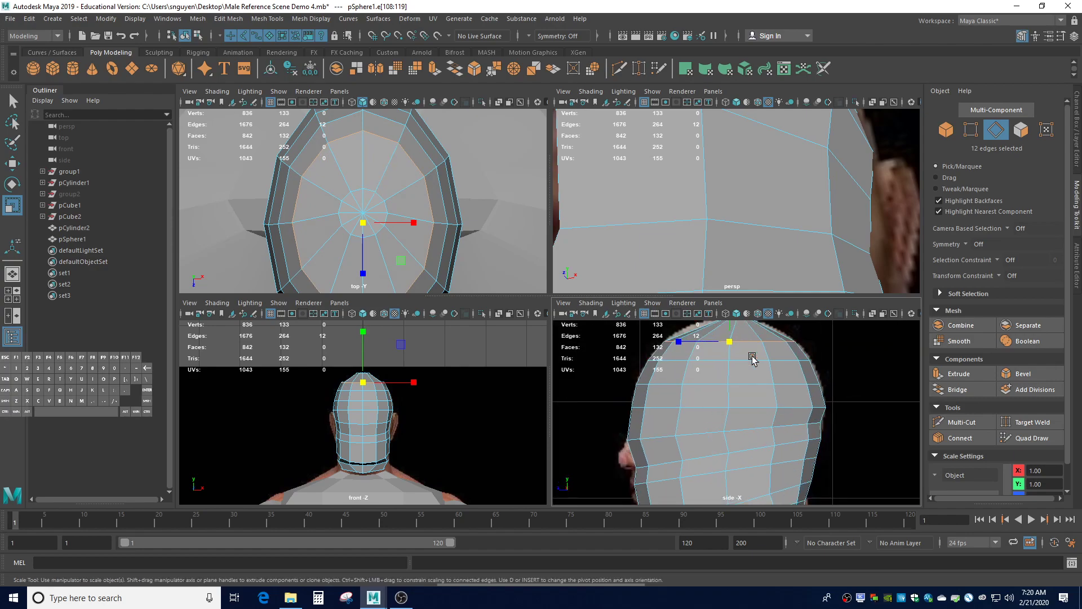
scroll(753, 358, "up", 3)
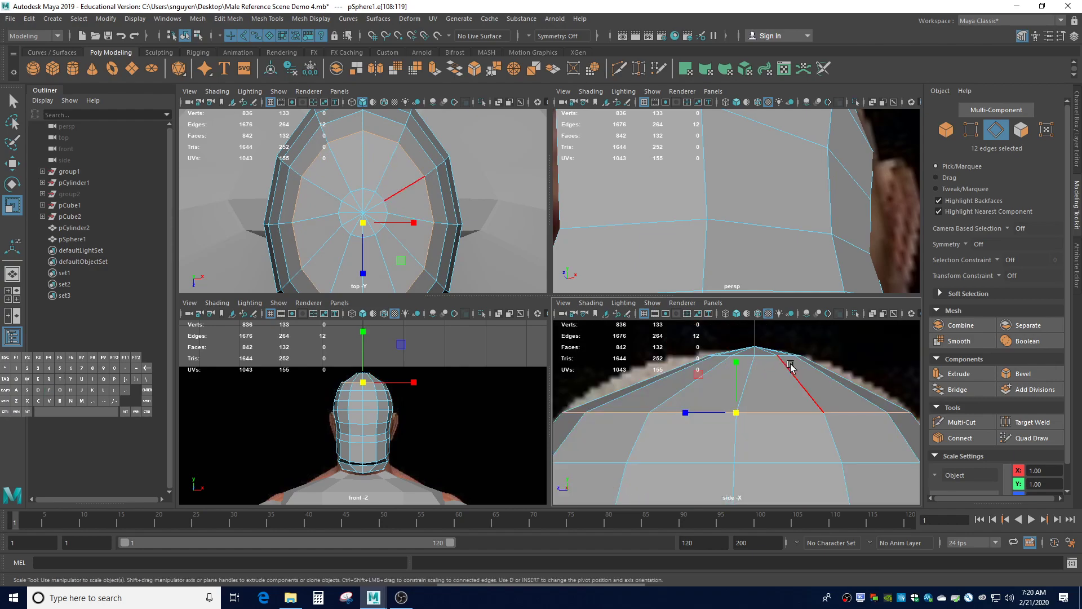
double_click(766, 358)
key("w")
left_click_drag(754, 337, 705, 371)
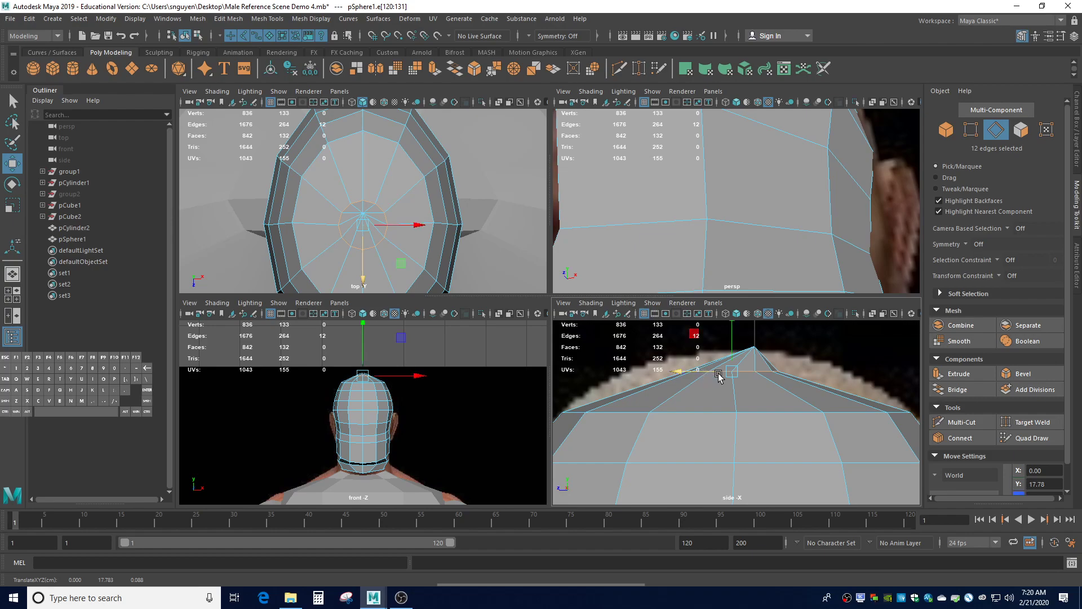
key("r")
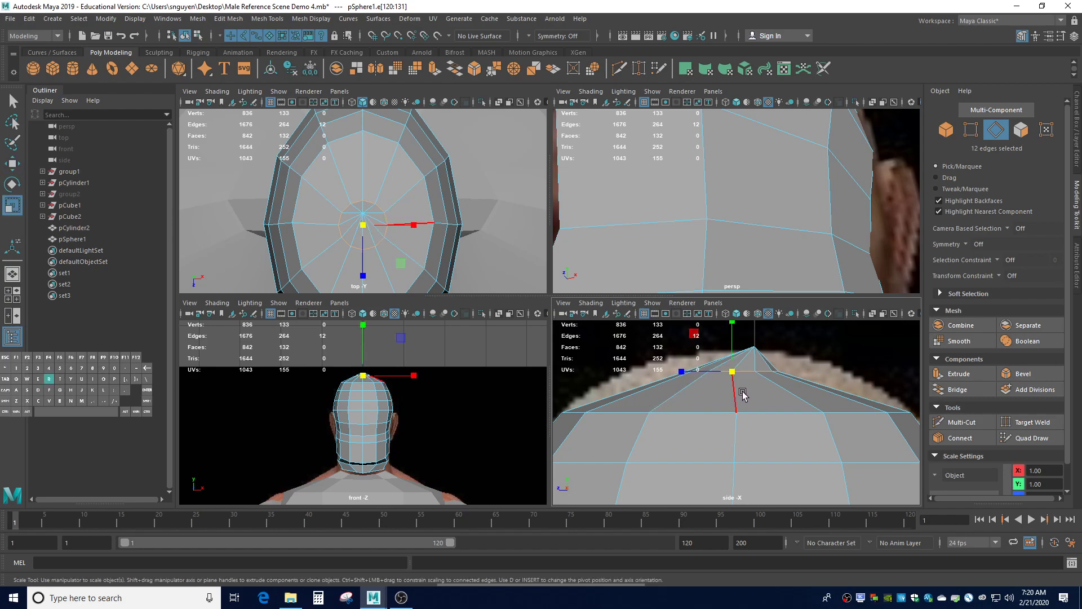
left_click_drag(735, 370, 806, 378)
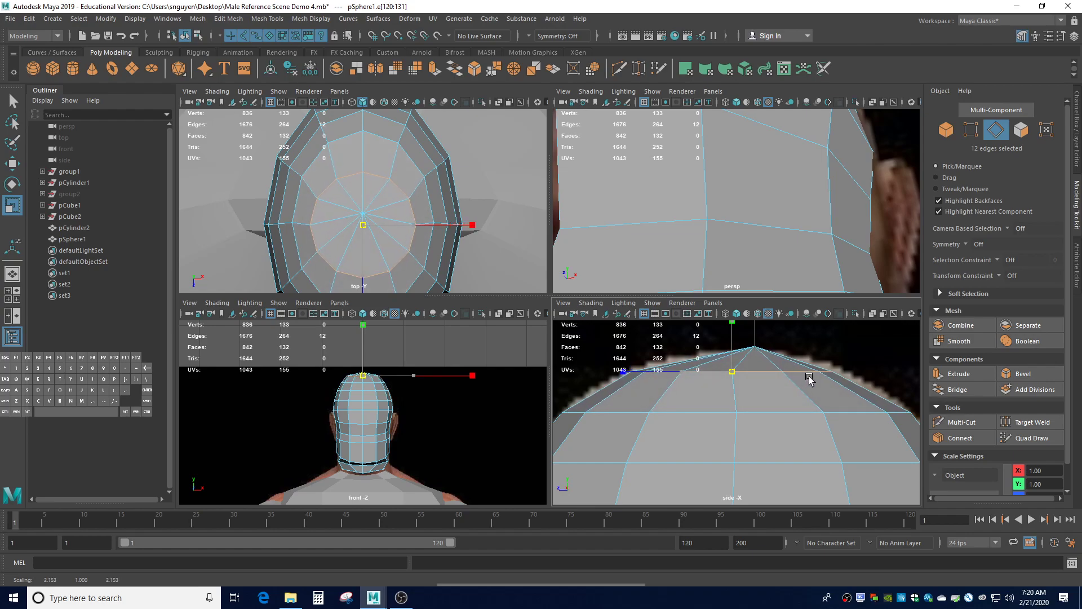
Switch to vertex selection and move the pole vertex at the crown forward to centre it over the top loop.
left_click(809, 360)
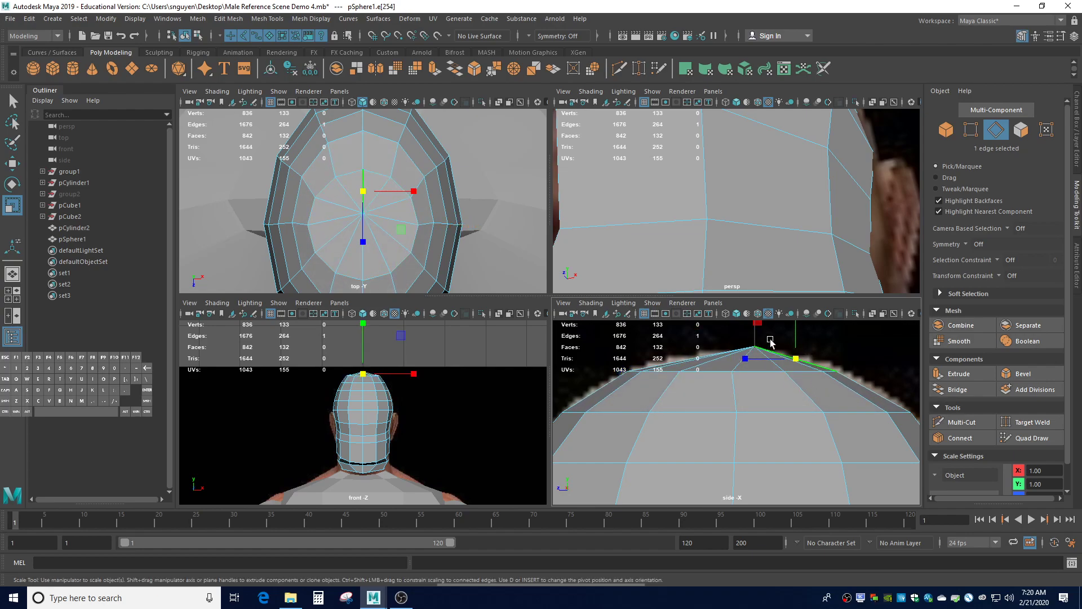
left_click(719, 339)
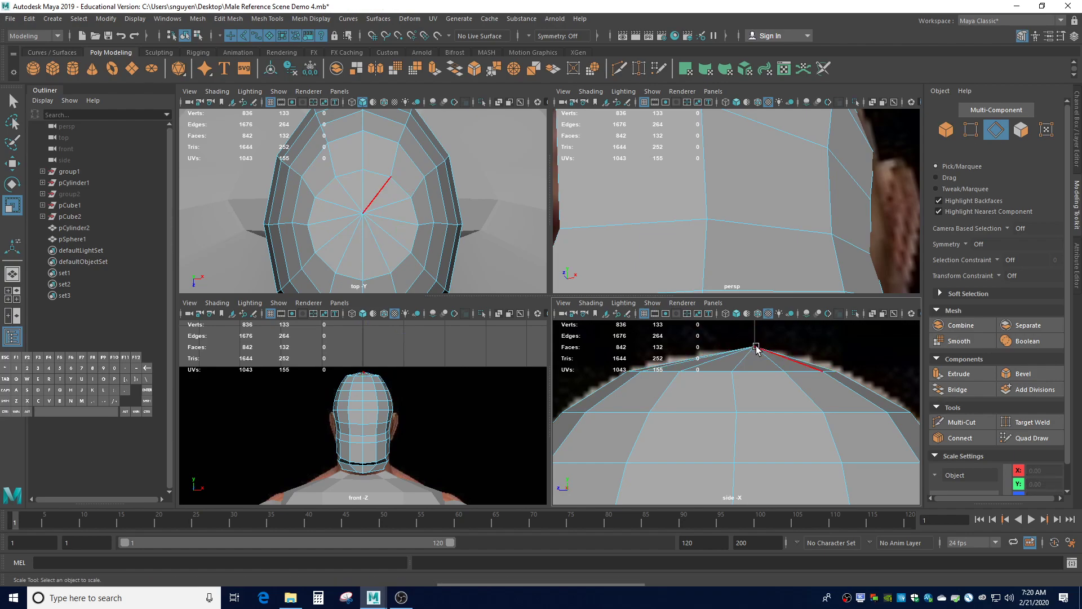
right_click(756, 348)
left_click(715, 301)
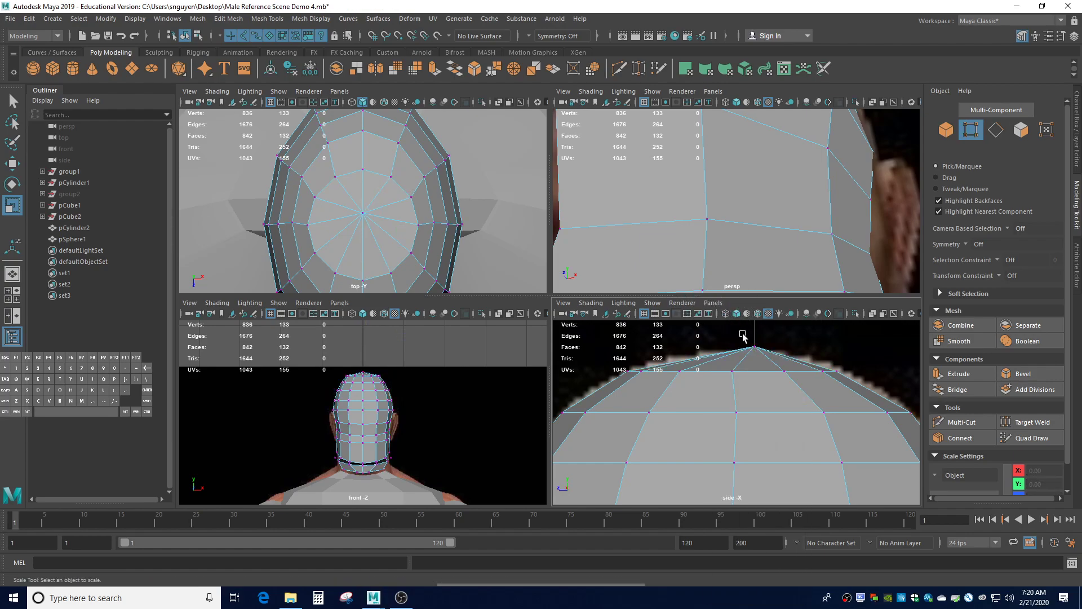
left_click(755, 346)
key("w")
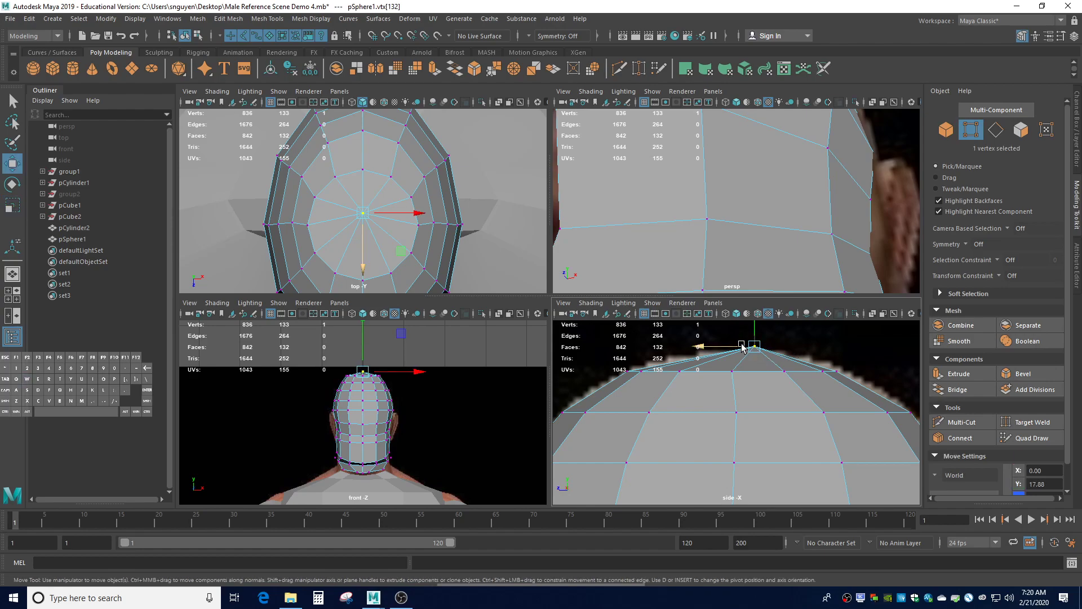
left_click_drag(736, 349, 718, 347)
Display the head mesh with smooth preview and set the modeling symmetry to Object X.
scroll(756, 363, "down", 6)
scroll(767, 395, "up", 2)
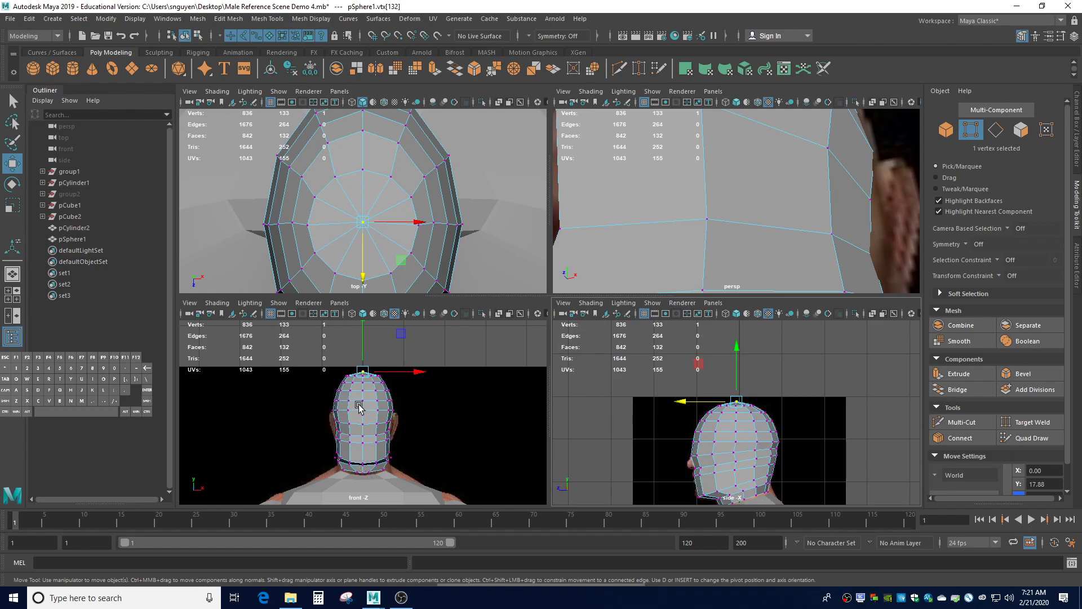
scroll(762, 254, "down", 10)
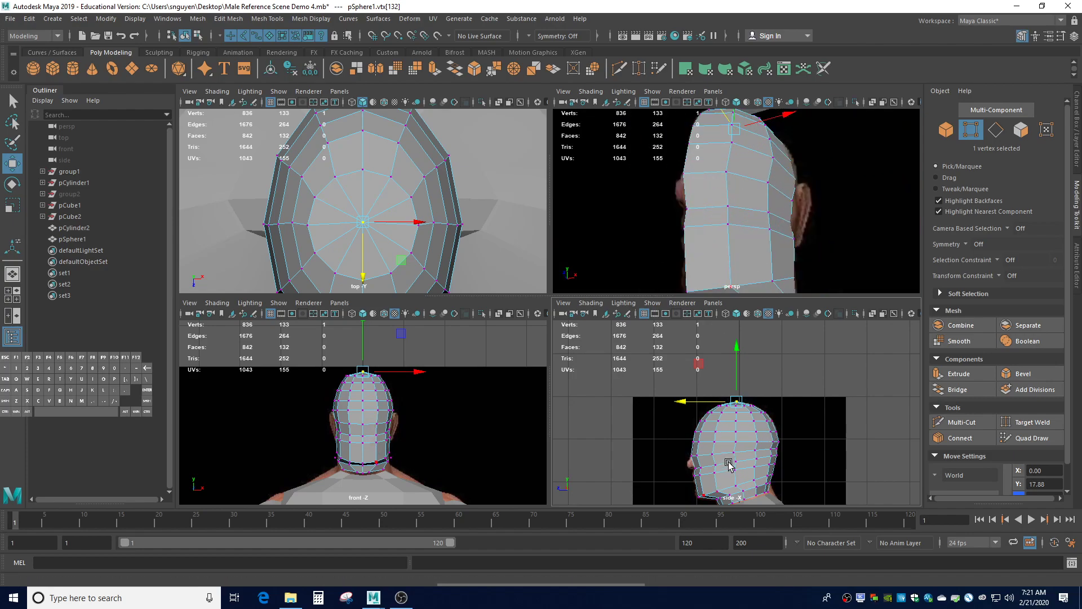
key("3")
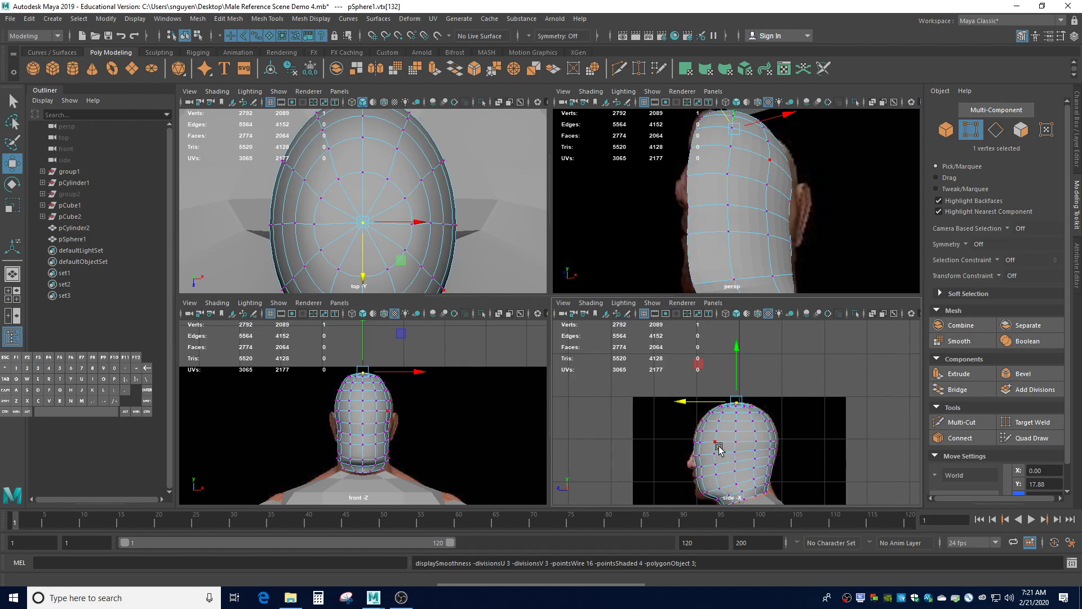
scroll(422, 245, "down", 8)
scroll(423, 243, "up", 4)
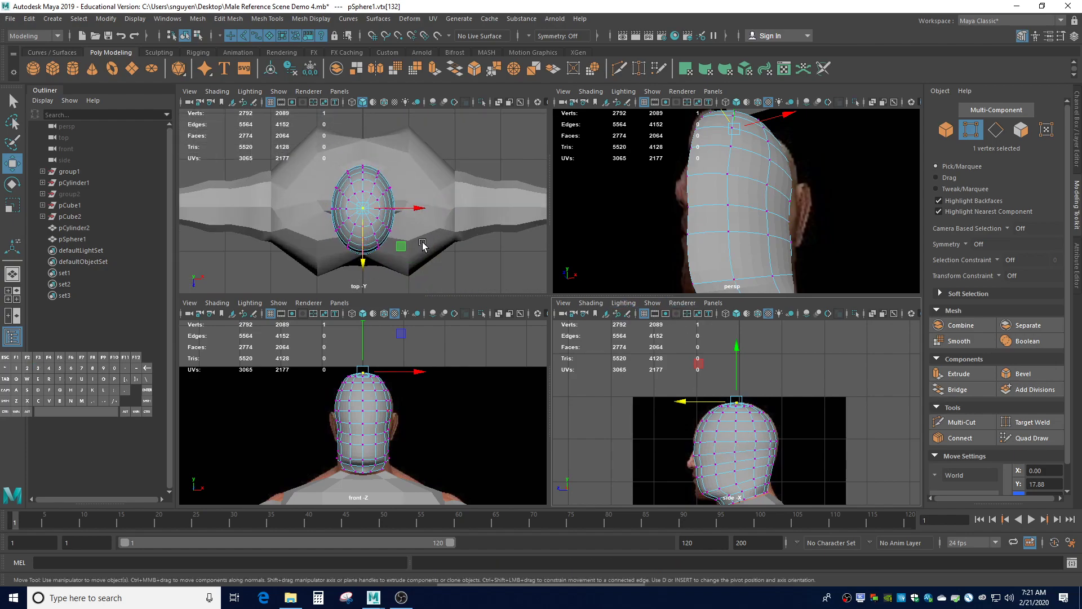
left_click(967, 246)
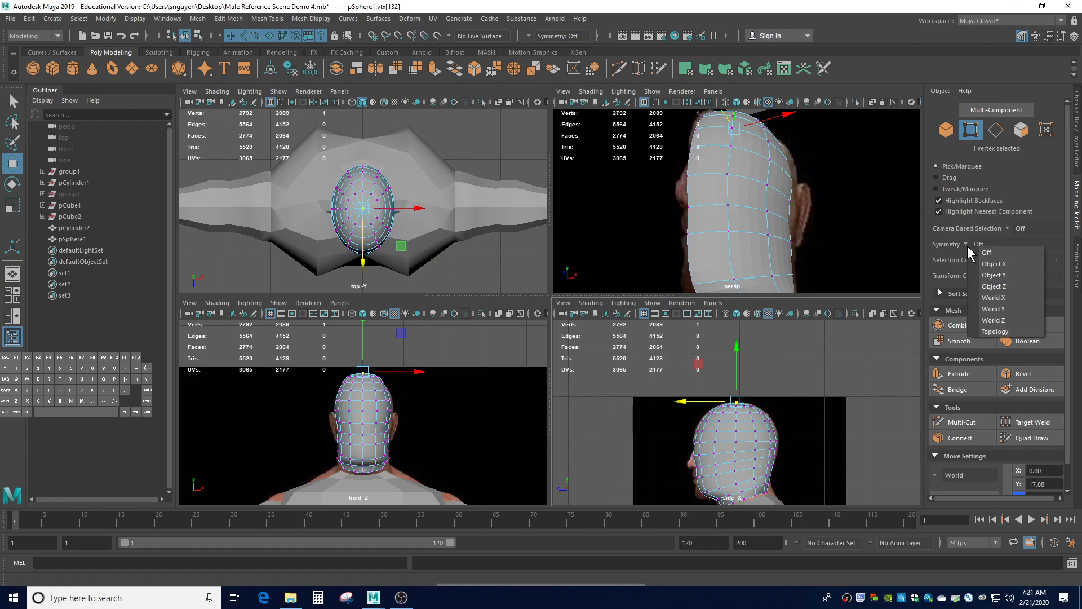
left_click(1009, 263)
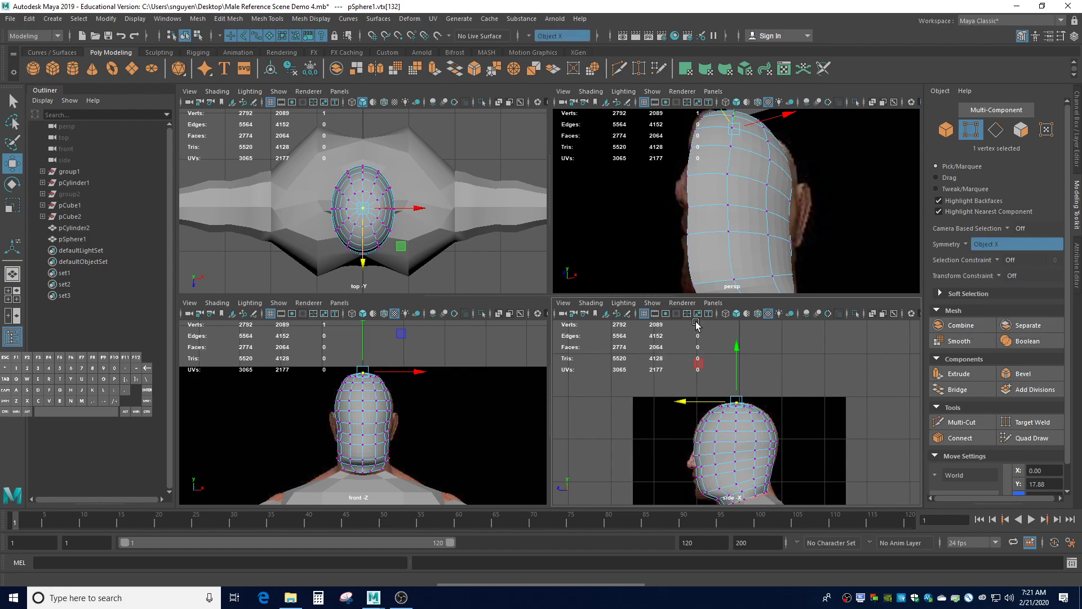
Select the centre vertex at the chin in the side view and enable soft selection with a falloff covering the lower face.
scroll(701, 495, "down", 5)
scroll(761, 492, "up", 4)
left_click(766, 487)
left_click(774, 486)
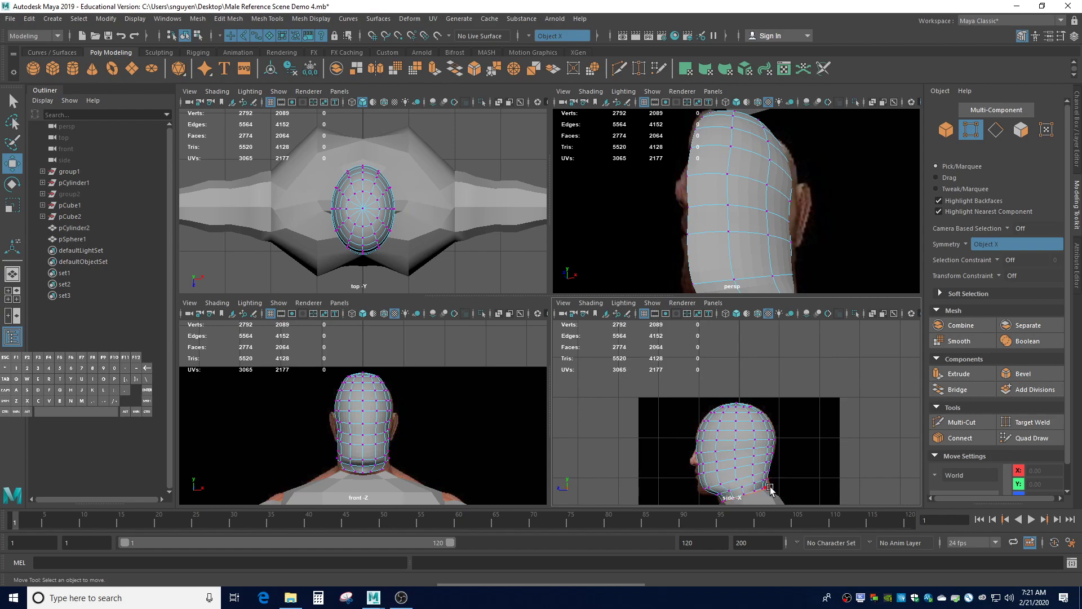
left_click(702, 494)
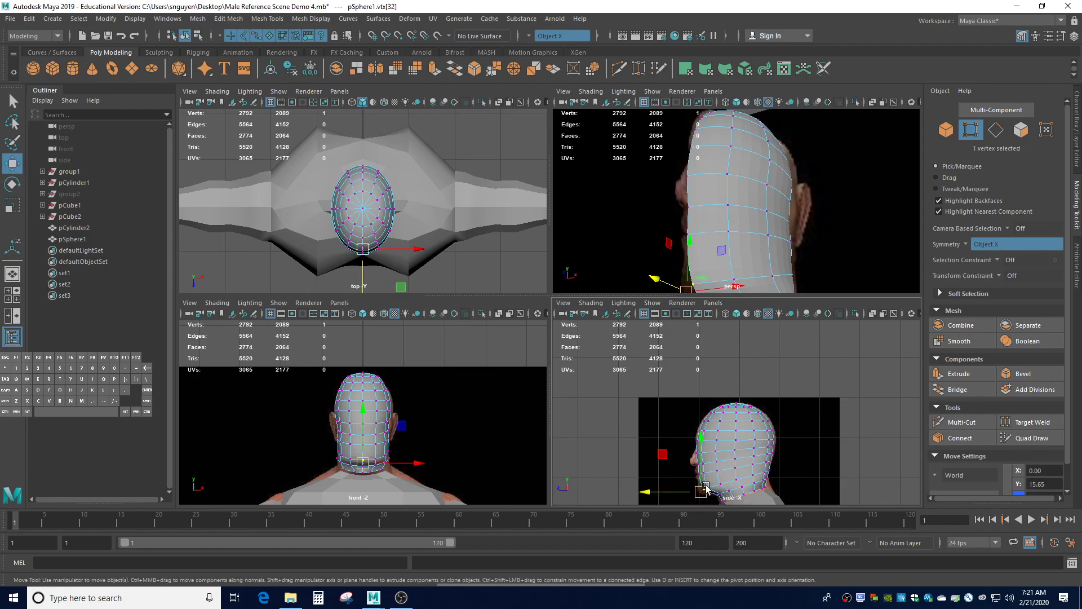
left_click_drag(703, 488, 713, 490)
scroll(726, 462, "down", 3)
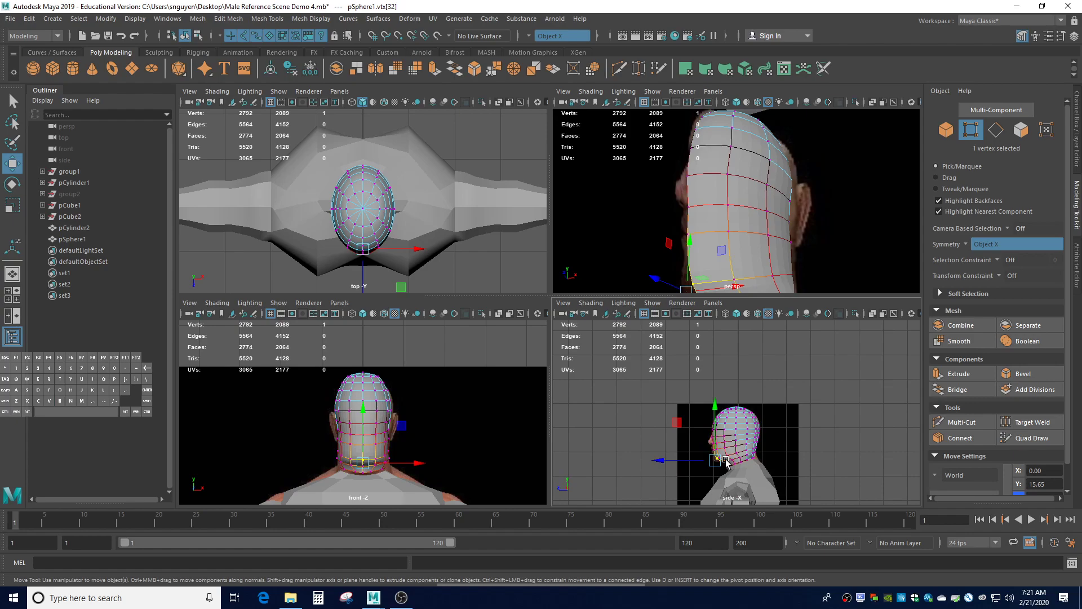
scroll(726, 462, "up", 5)
scroll(760, 393, "down", 6)
scroll(771, 384, "up", 3)
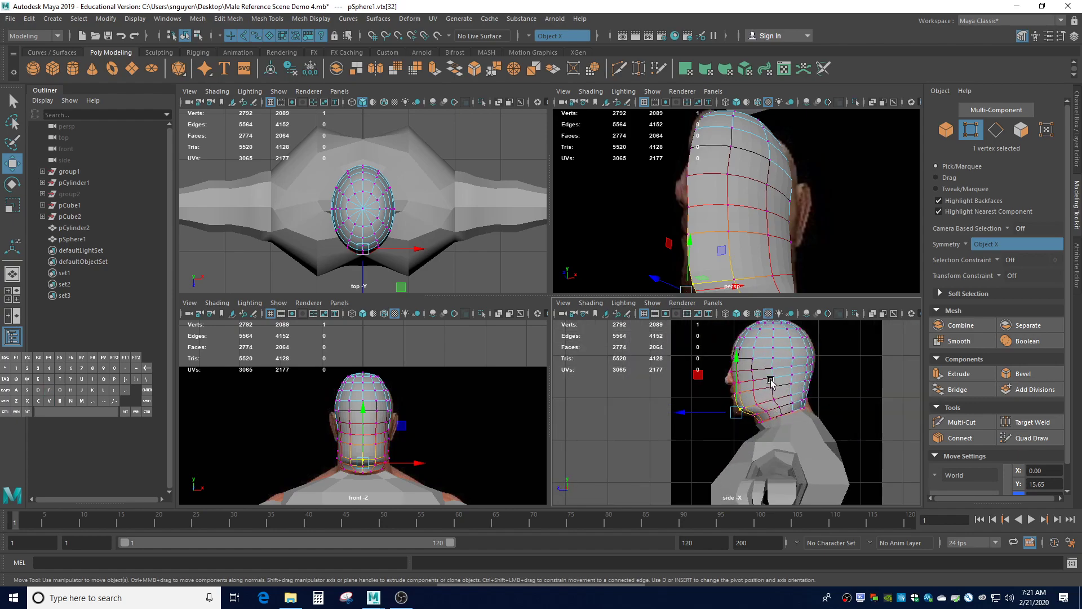
scroll(737, 415, "up", 2)
Reduce the soft-selection falloff, undo the first downward move and shift the chin vertex forward and slightly down to the reference chin.
left_click(712, 415)
left_click_drag(713, 415, 733, 385)
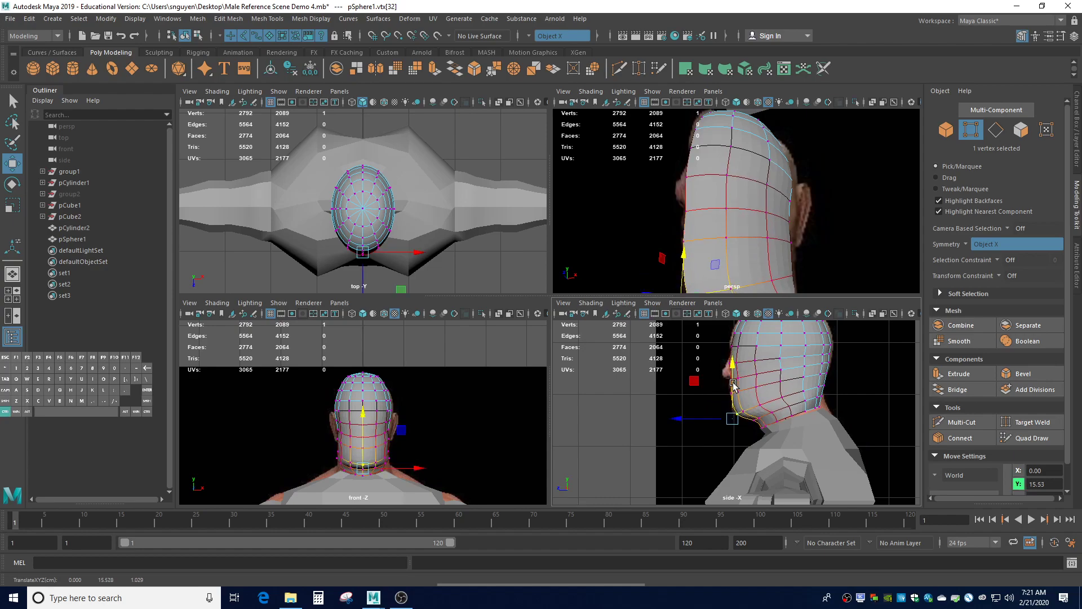
key("ctrl+z")
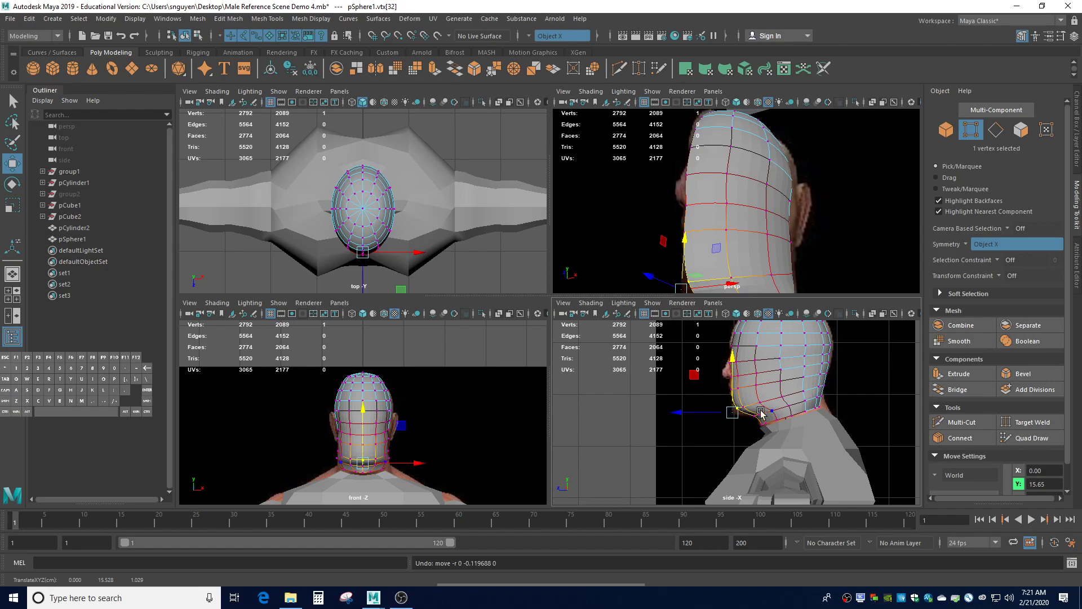
key("b")
mouse_move(739, 415)
left_mouse_down()
mouse_move(705, 392)
mouse_move(706, 412)
mouse_move(731, 395)
left_mouse_up()
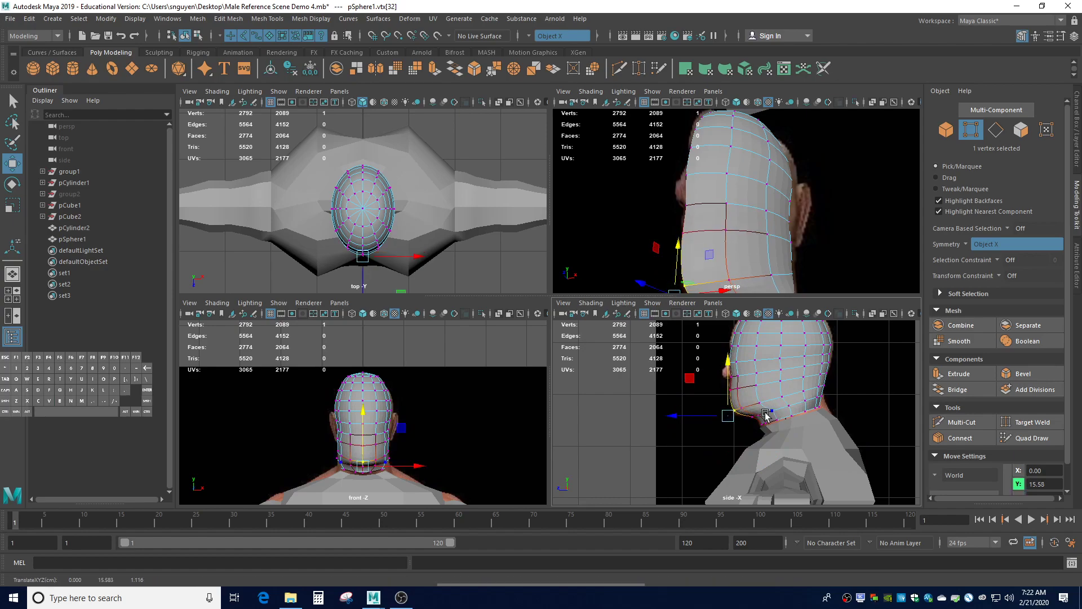
Select the centre vertex at the nose in the side view, lower it slightly and undo its forward move.
left_click(863, 398)
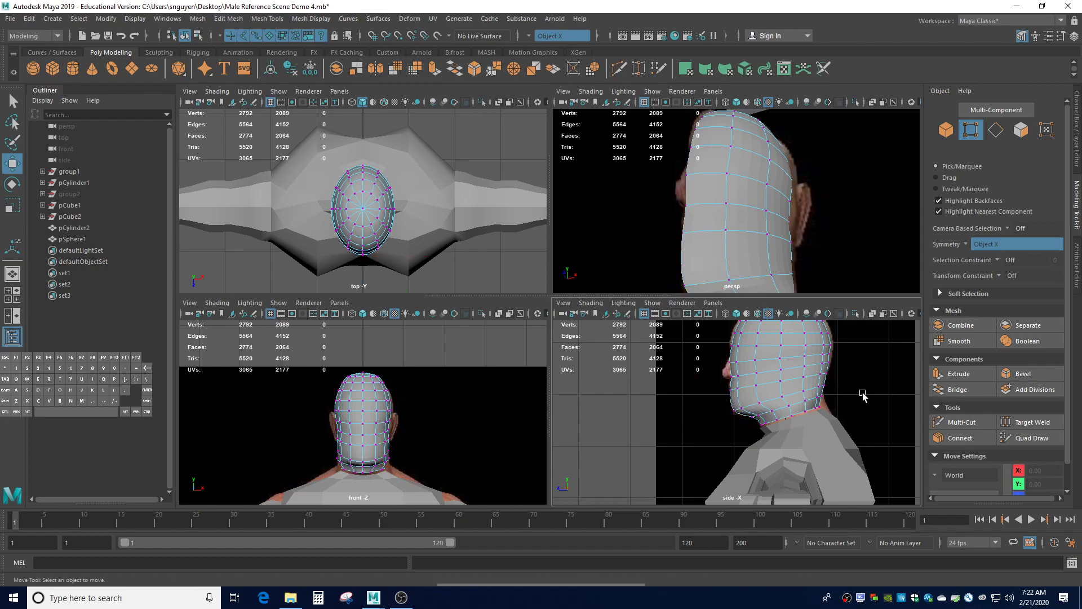
left_click(730, 364)
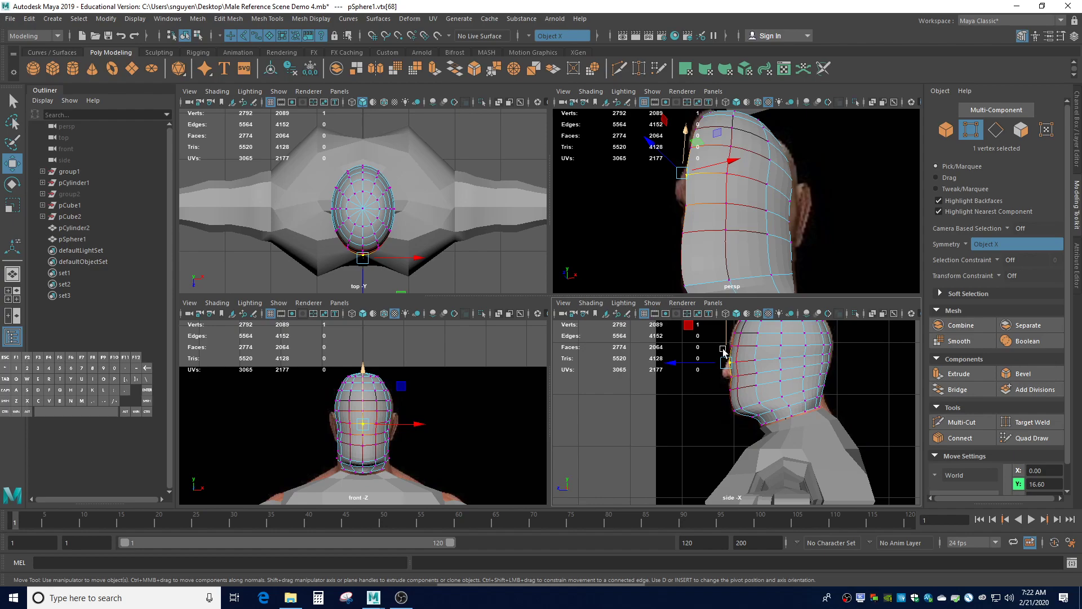
left_click_drag(725, 348, 704, 377)
key("ctrl+z")
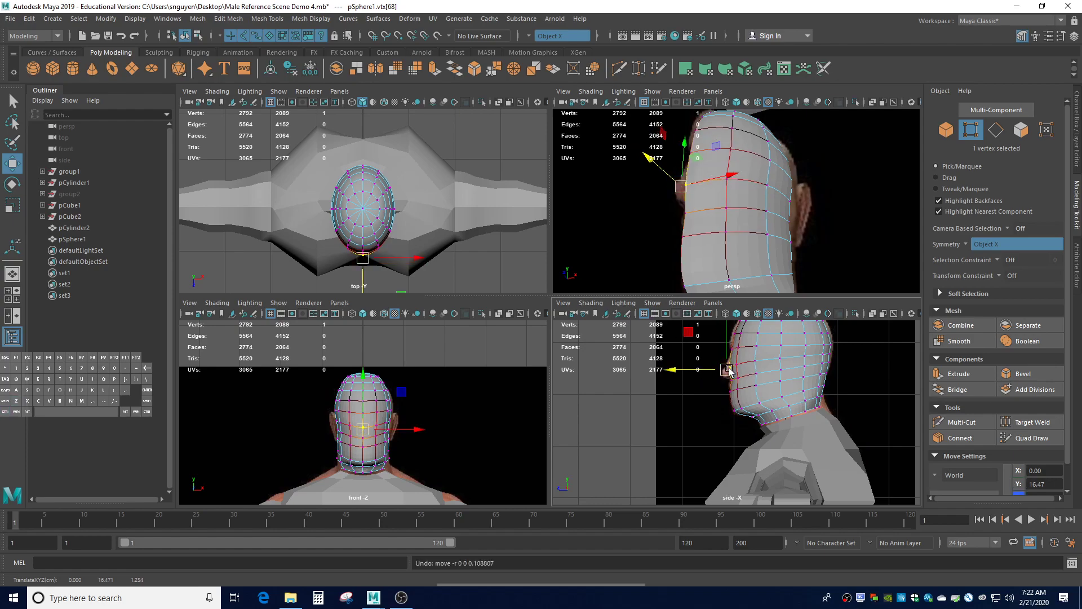
Reduce the soft-selection falloff around the nose vertex, undoing the trial pulls, and move it forward and down to the reference nose tip.
key("b")
left_click_drag(731, 372, 703, 374)
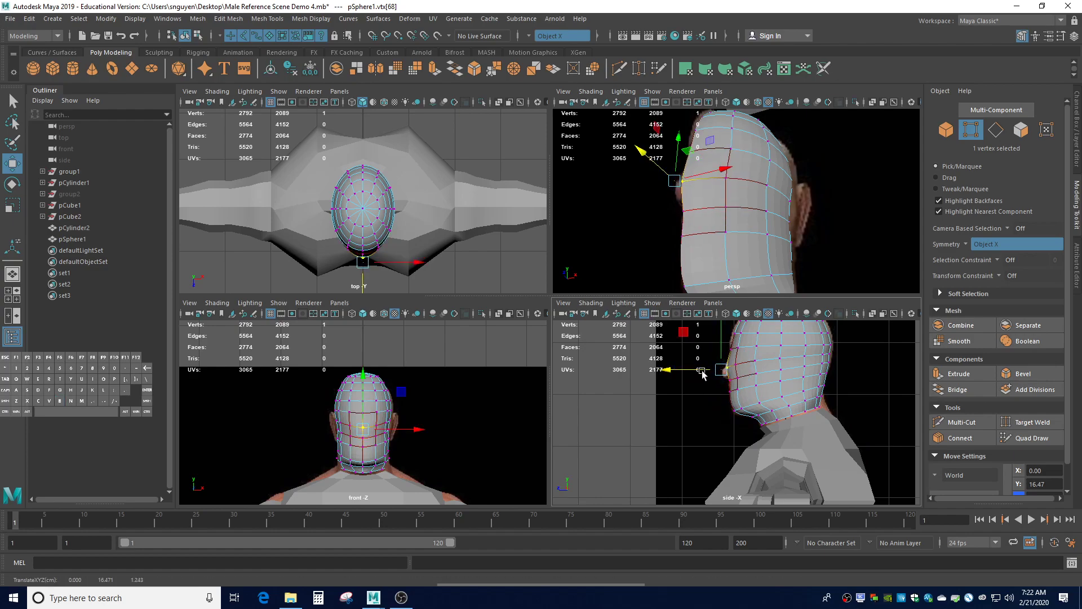
key("ctrl+z")
key("b")
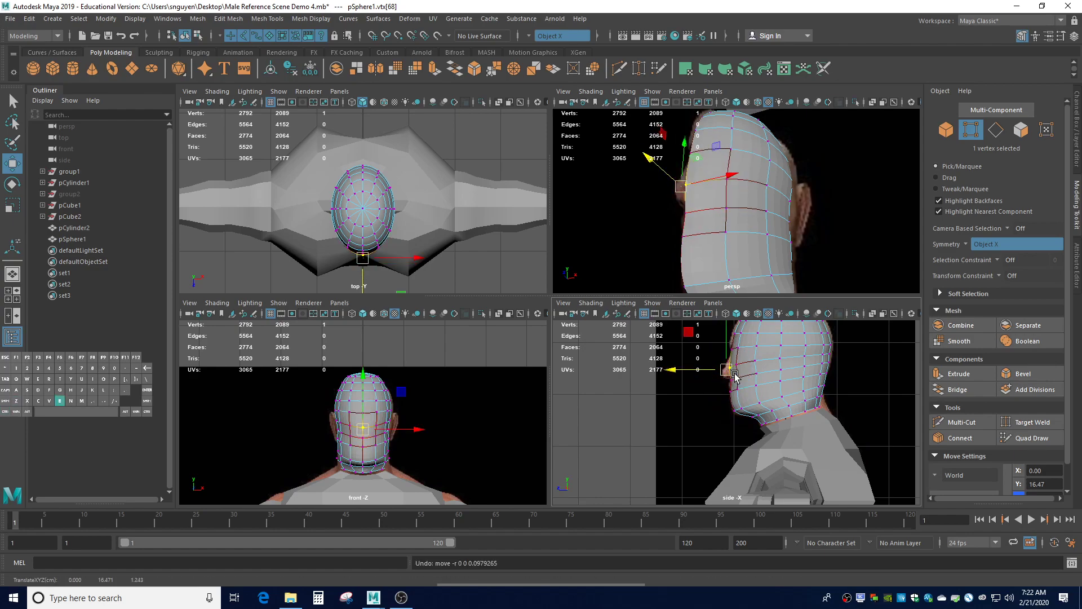
left_click_drag(732, 373, 704, 370)
key("ctrl+z")
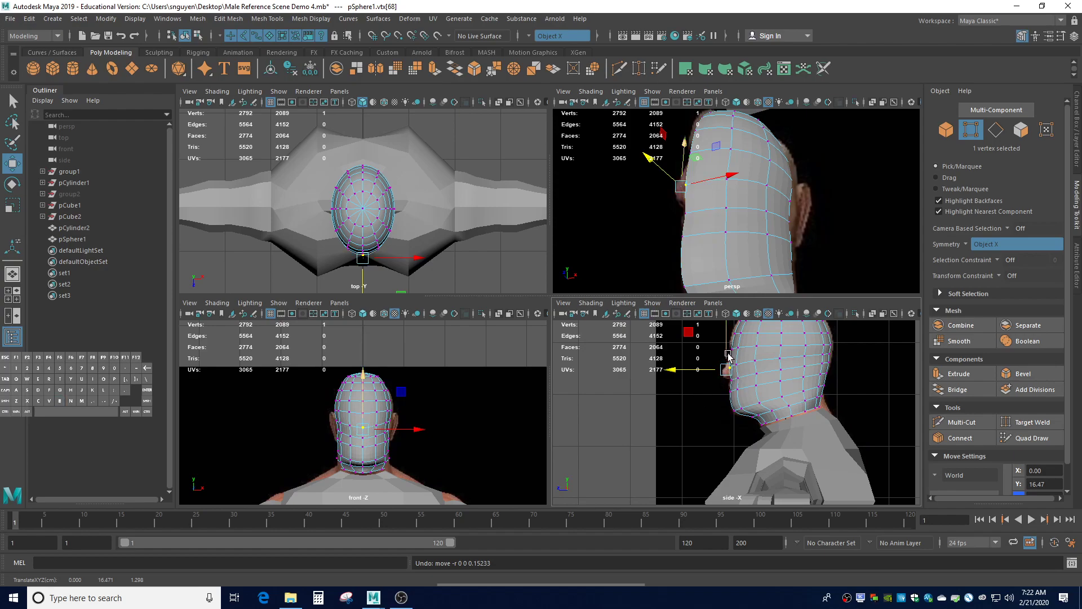
left_click_drag(727, 372, 693, 387)
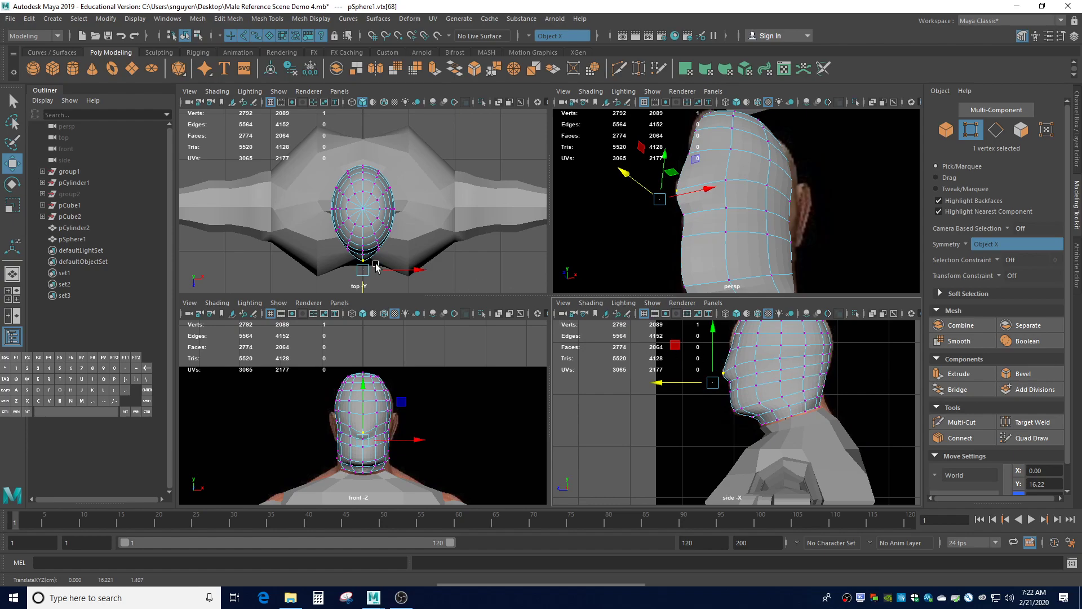
Select the centre forehead vertex in the side view, adjust its soft-selection falloff and shift it slightly forward to the reference profile.
scroll(825, 365, "down", 3)
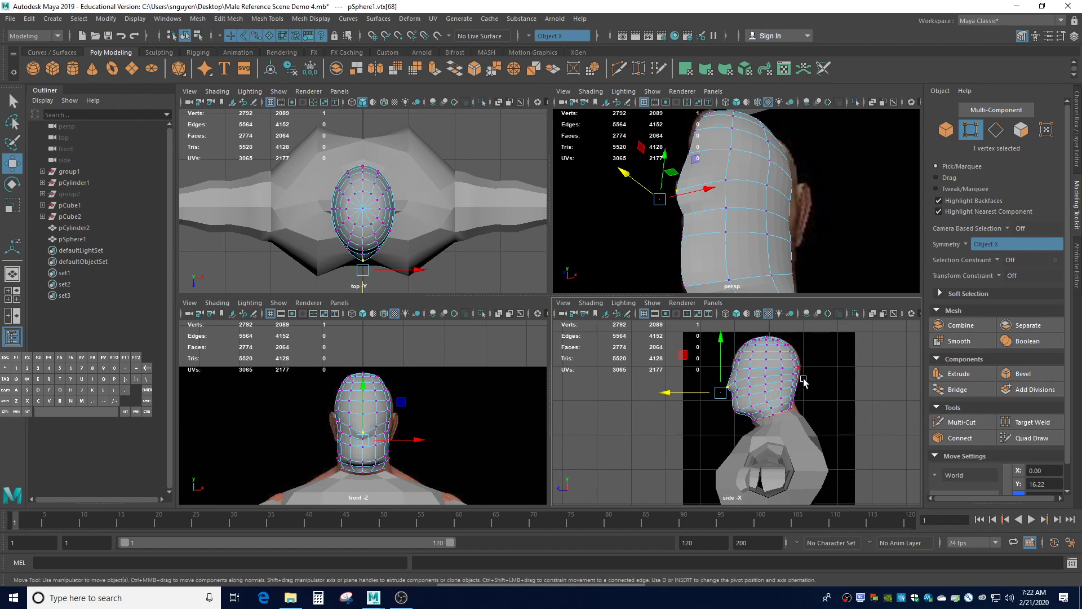
left_click(737, 359)
left_click_drag(721, 364, 720, 364)
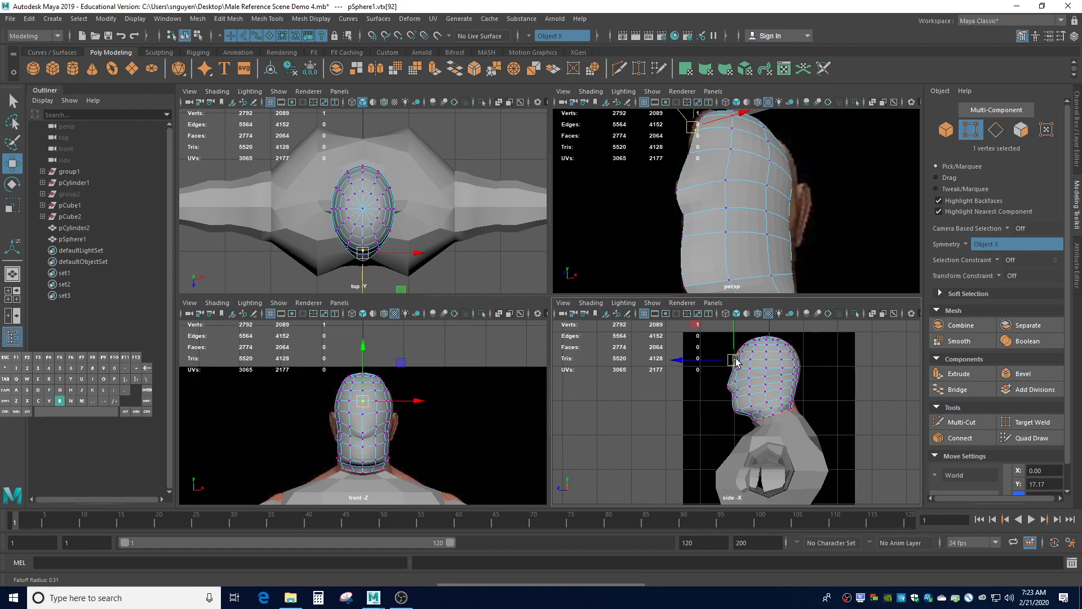
left_click_drag(722, 363, 718, 363)
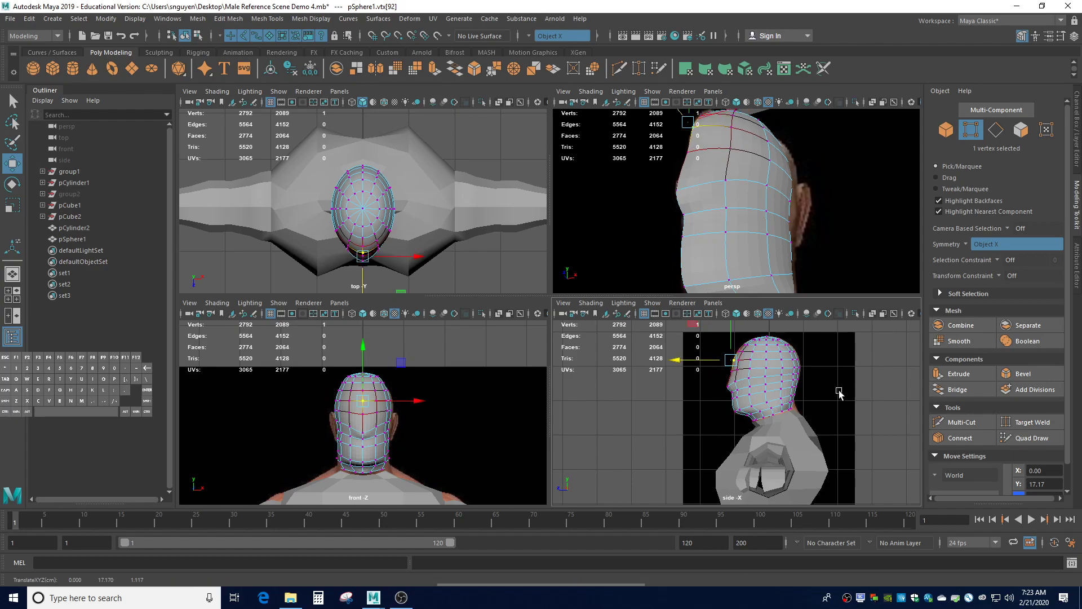
left_click_drag(844, 385, 836, 387, "alt")
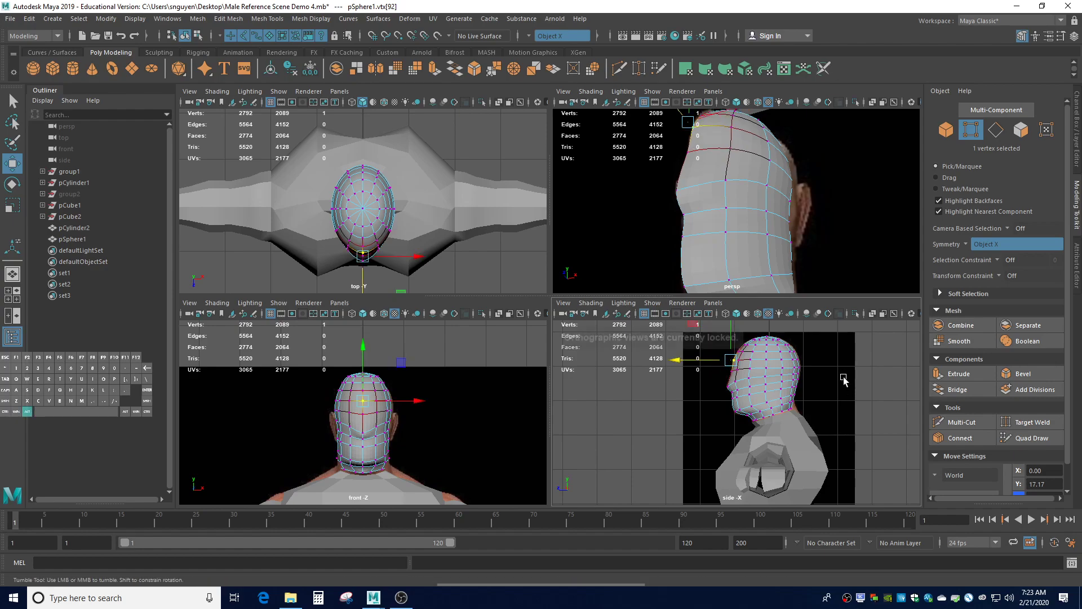
Select the centre vertex at the back of the head, undo its first move and adjust the falloff to fit the reference skull.
left_click(806, 367)
left_click(778, 362)
mouse_move(778, 363)
left_mouse_down()
mouse_move(808, 372)
mouse_move(768, 361)
left_mouse_up()
key("ctrl+z")
key("b")
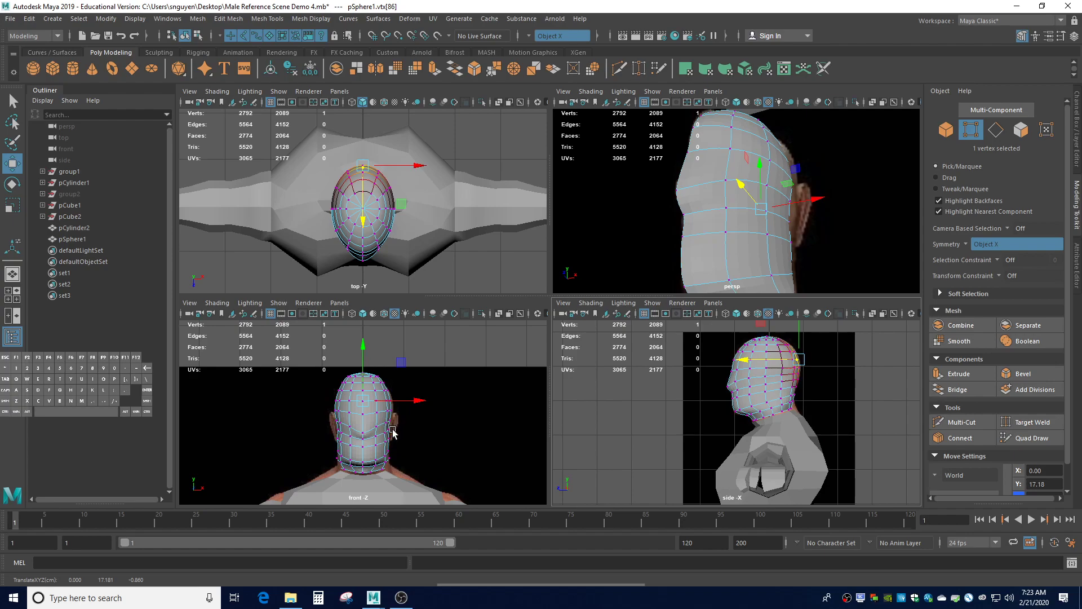
Select the mirrored pair of side vertices at ear level in the side view and undo their first outward move.
scroll(781, 381, "up", 2)
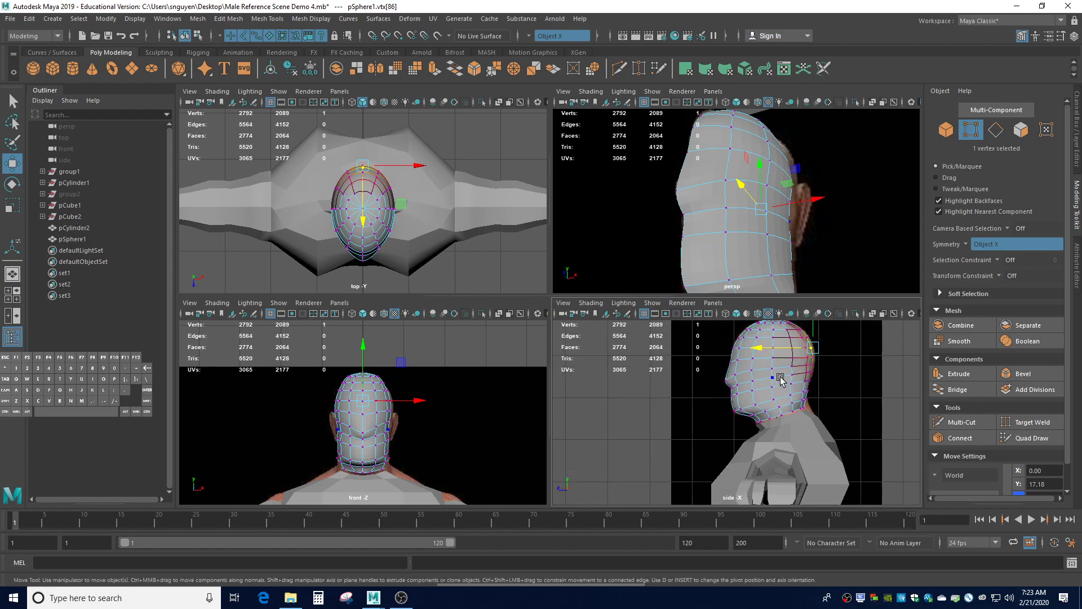
left_click(775, 369)
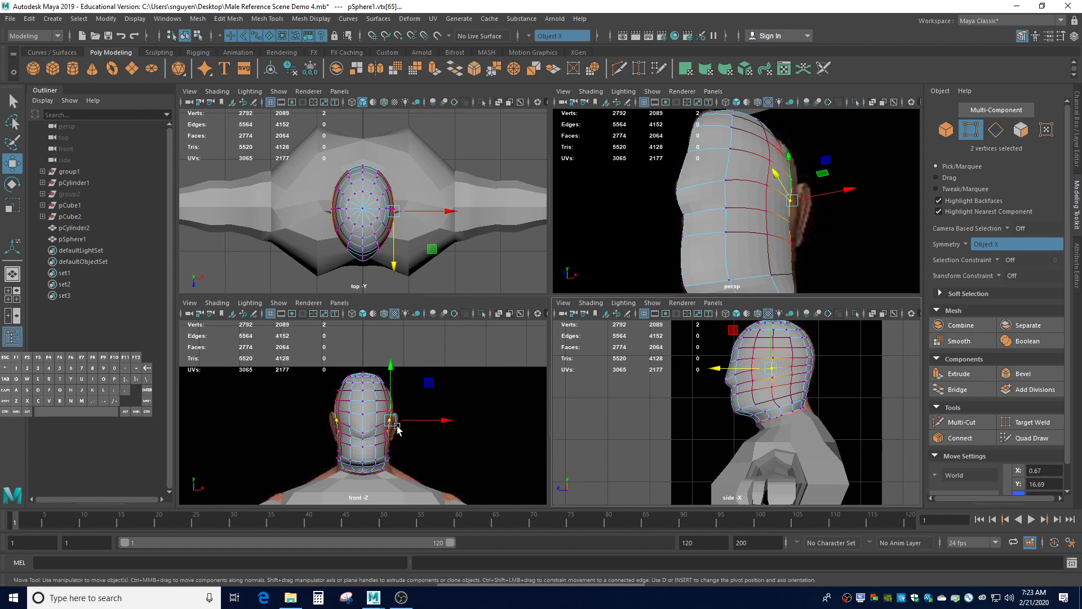
double_click(774, 380)
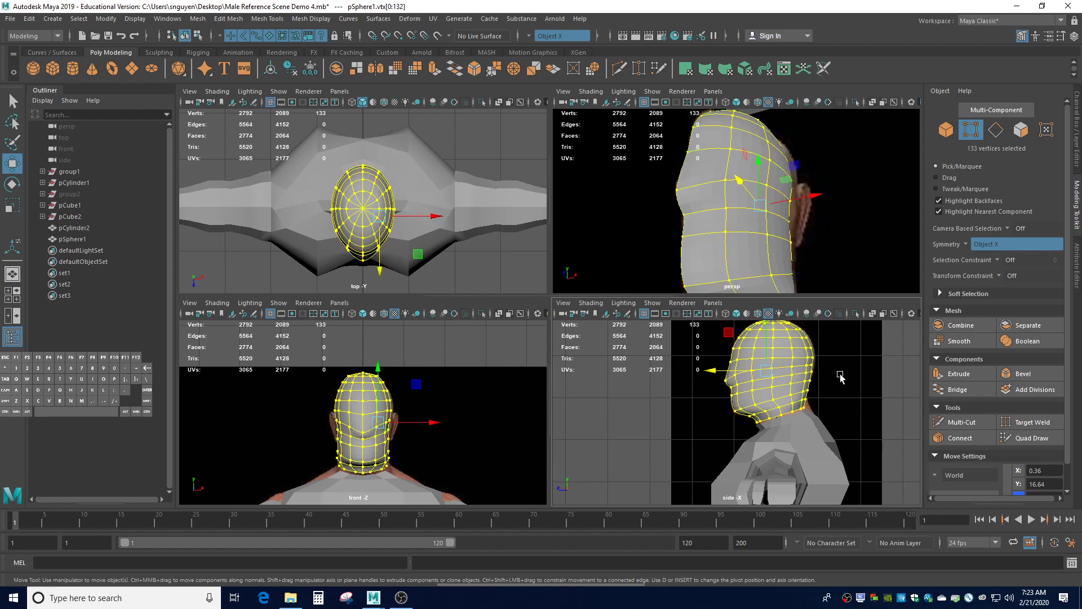
left_click(840, 377)
left_click(773, 376)
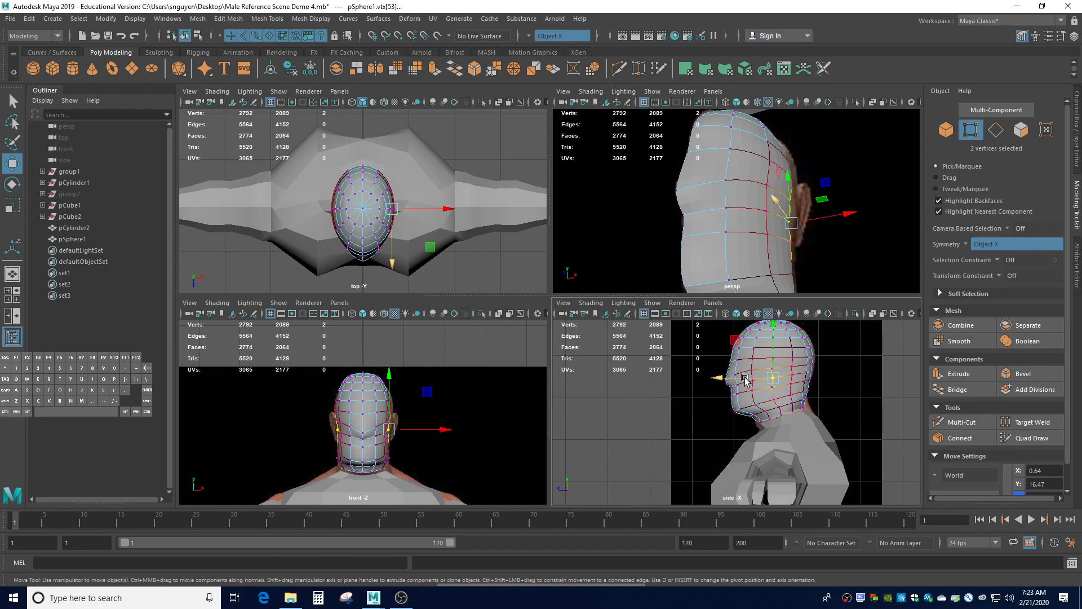
left_click_drag(450, 435, 454, 434)
key("ctrl+z")
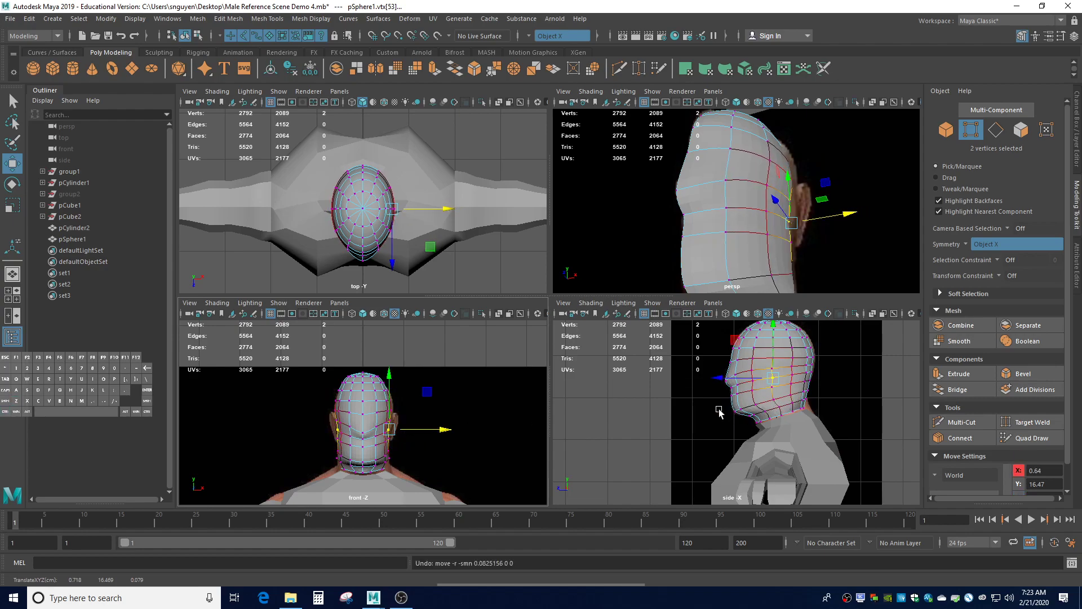
Reduce the soft-selection falloff radius to about 0.36 and move the ear-level vertex pair outward in the front view.
key("b")
left_click_drag(776, 379, 755, 366)
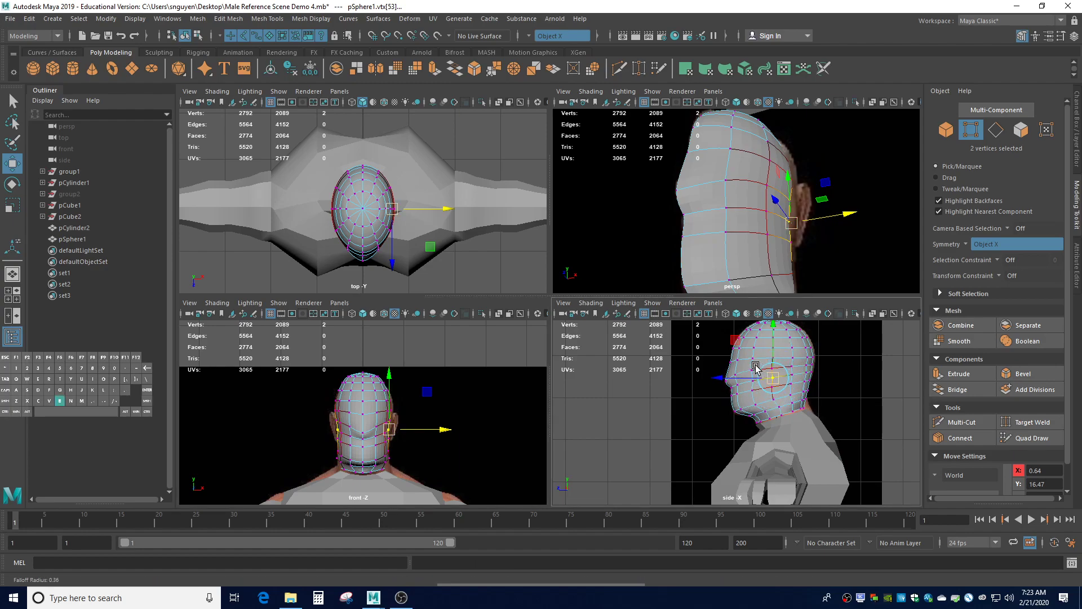
left_click_drag(448, 430, 459, 432)
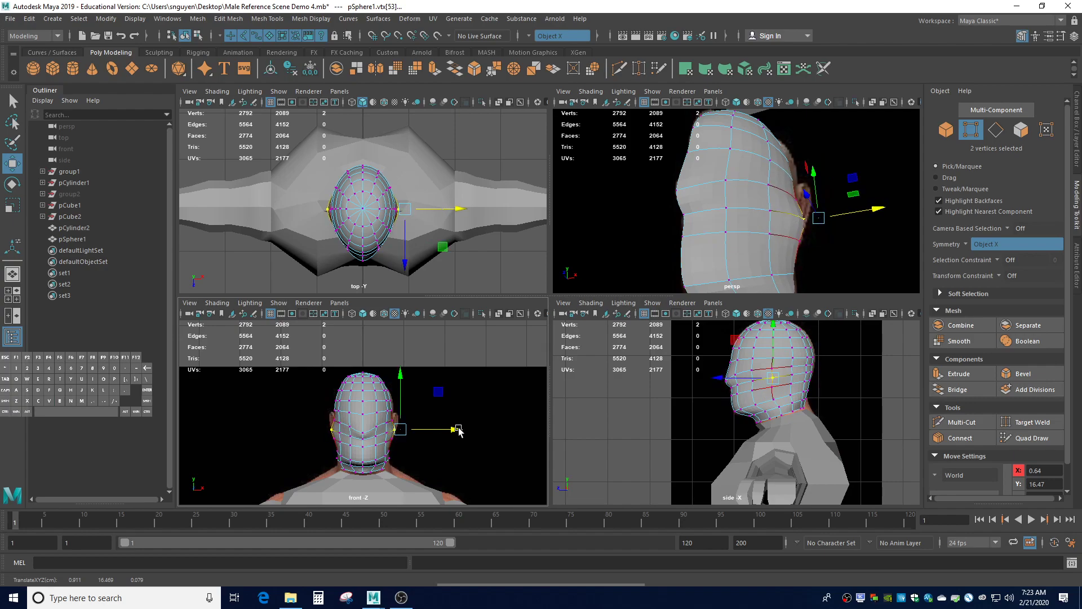
Select the mirrored side vertices just above the previous pair, move them outward to the reference ear width and deselect them.
left_click(767, 368)
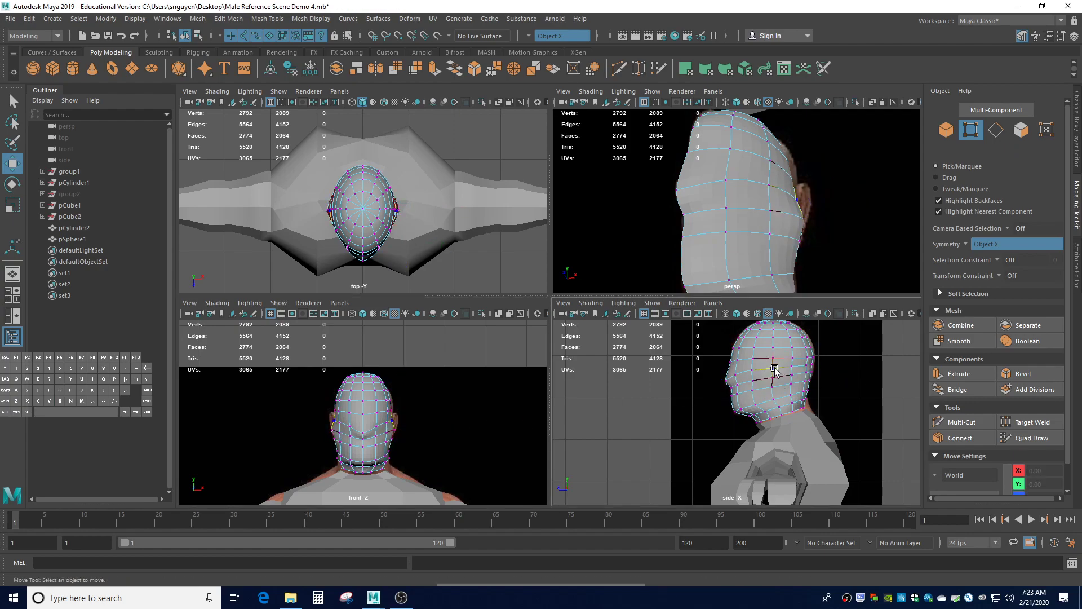
left_click_drag(451, 425, 460, 420)
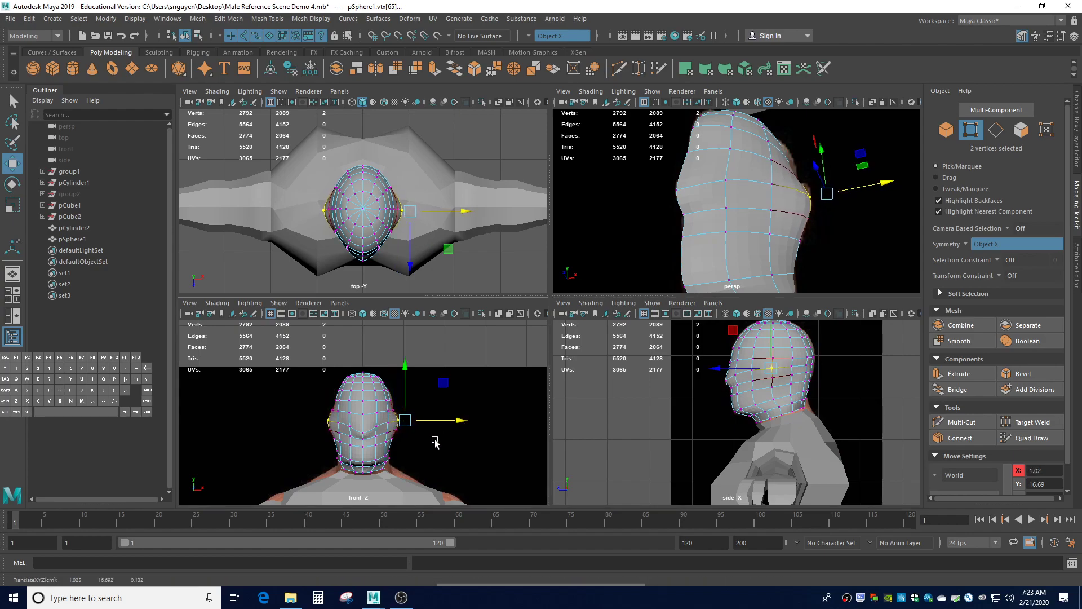
left_click(434, 445)
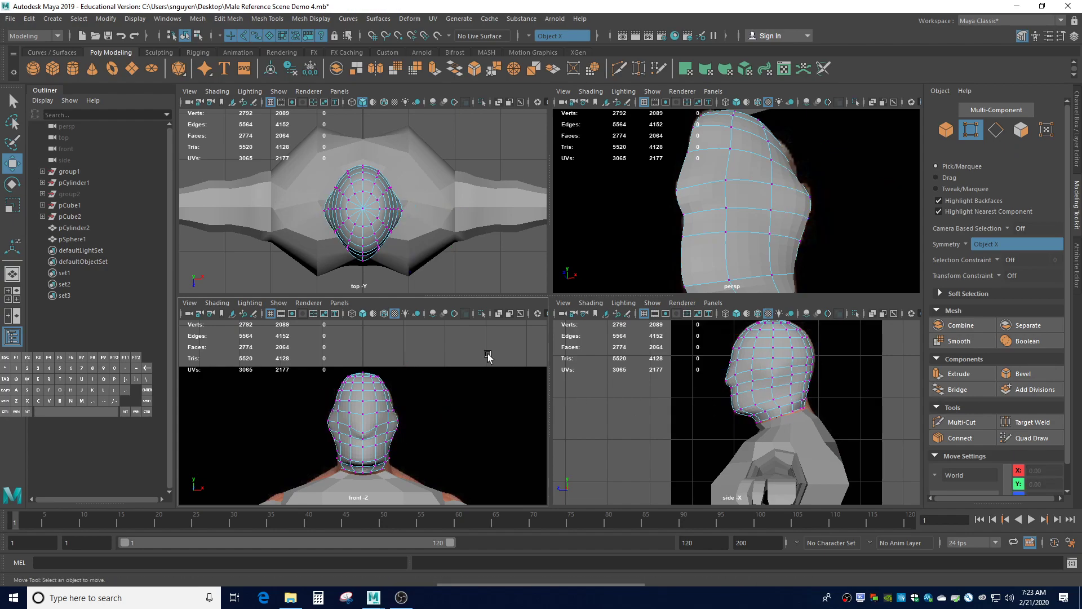
Reselect the widest mirrored side vertices at the ears, raise them to about Y 16.79 and clear the selection.
left_click_drag(832, 217, 662, 208, "alt")
left_click(397, 424)
scroll(458, 428, "up", 4)
left_click(410, 424)
left_click(413, 424)
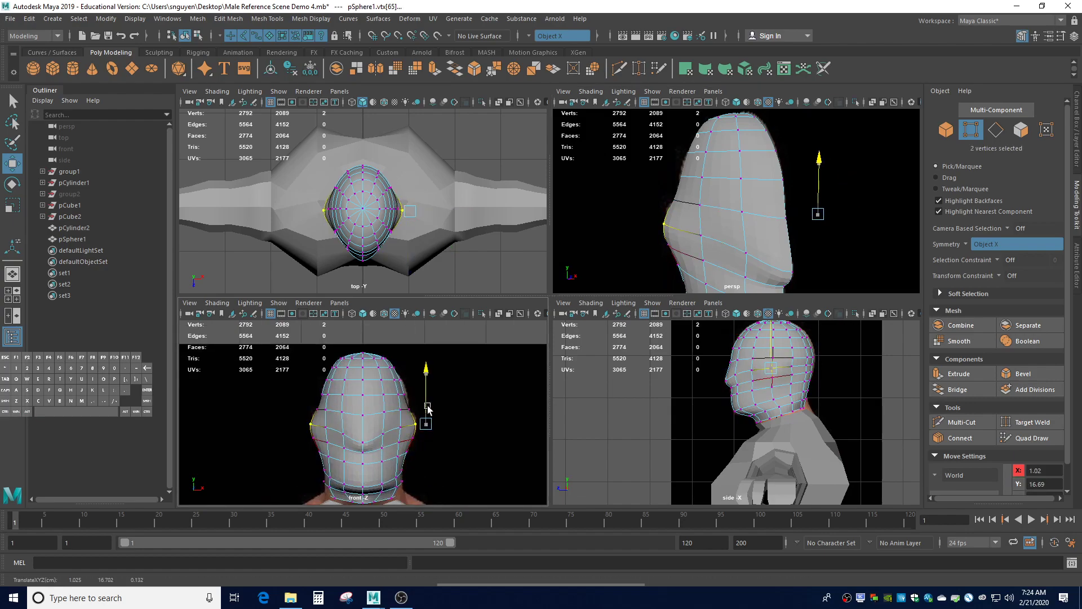
left_click_drag(428, 402, 428, 402)
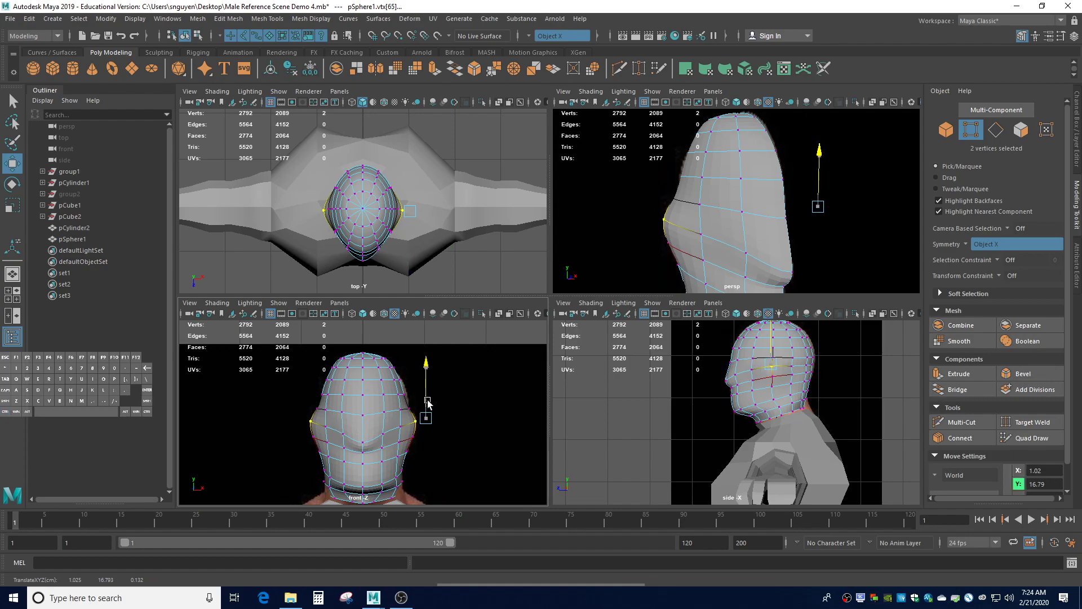
left_click(869, 401)
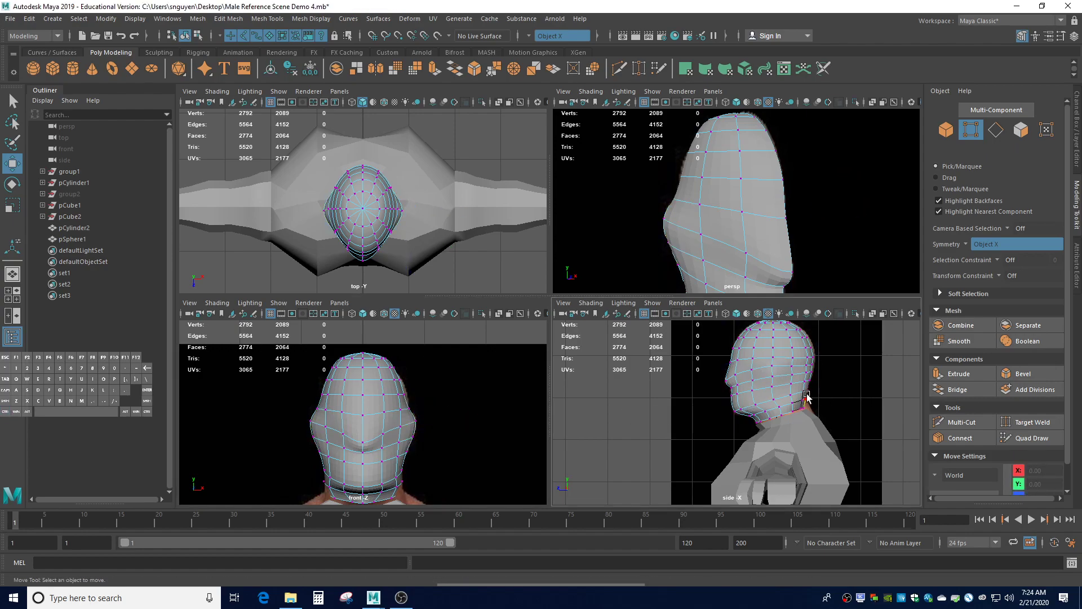
Check the head's shape from the front and side in perspective and return the mesh to object mode.
left_click_drag(787, 272, 728, 234, "alt")
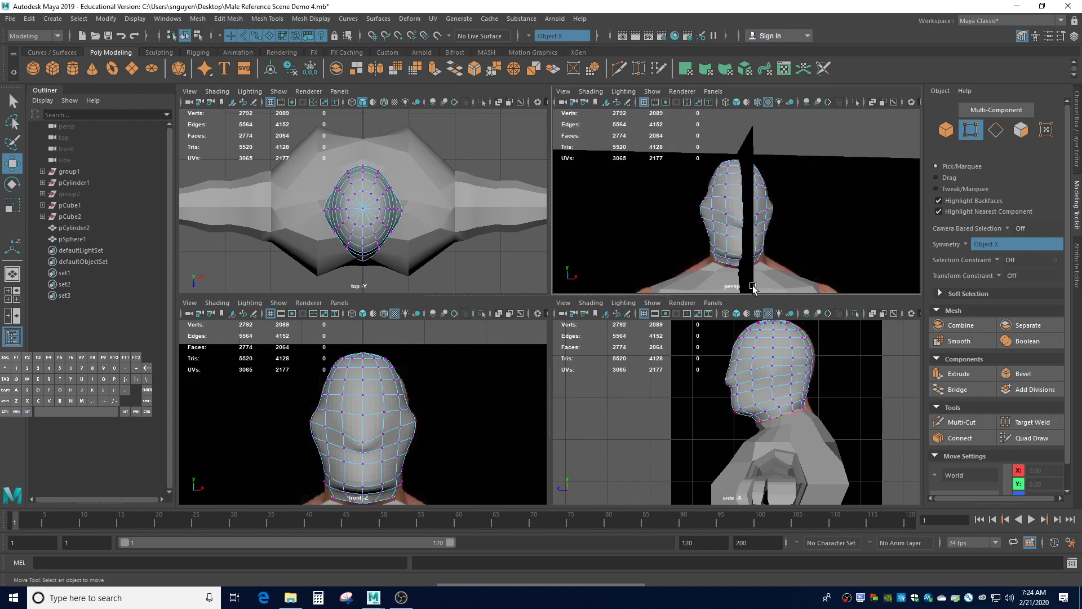
mouse_move(854, 251)
left_mouse_down("alt")
mouse_move(722, 265)
mouse_move(800, 260)
mouse_move(731, 259)
mouse_move(775, 244)
mouse_move(865, 252)
mouse_move(849, 251)
left_mouse_up("alt")
left_click_drag(844, 387, 821, 382, "alt")
left_click_drag(785, 251, 715, 252, "alt")
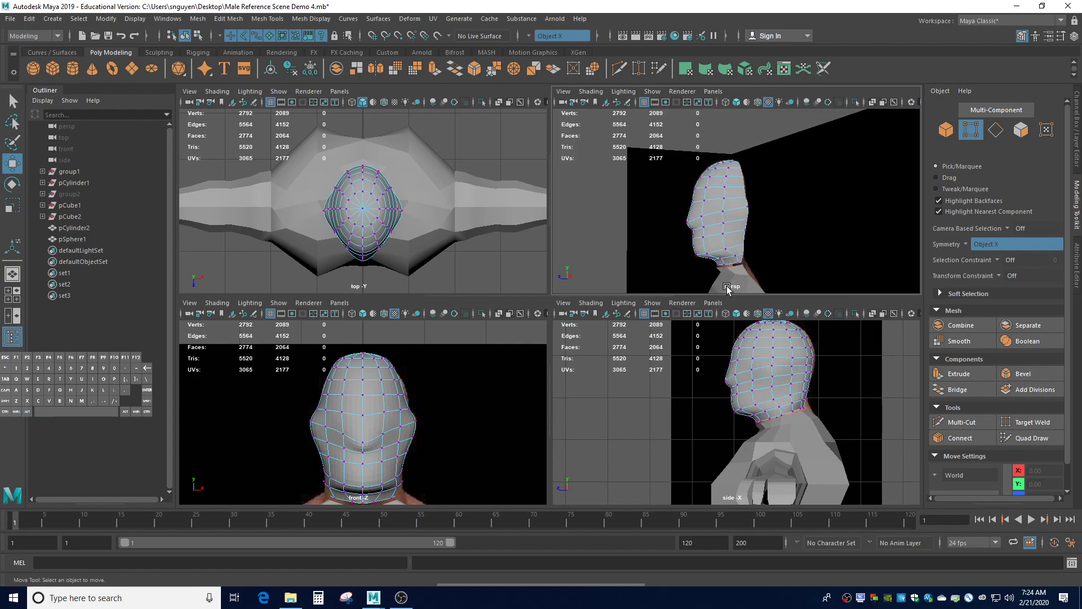
right_click(384, 379)
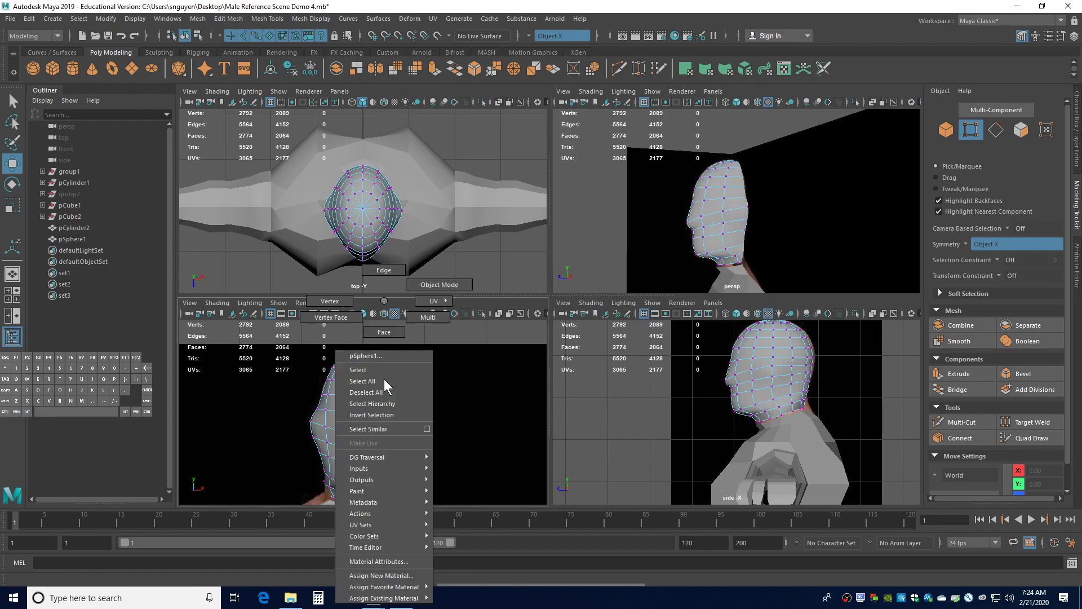
left_click(440, 285)
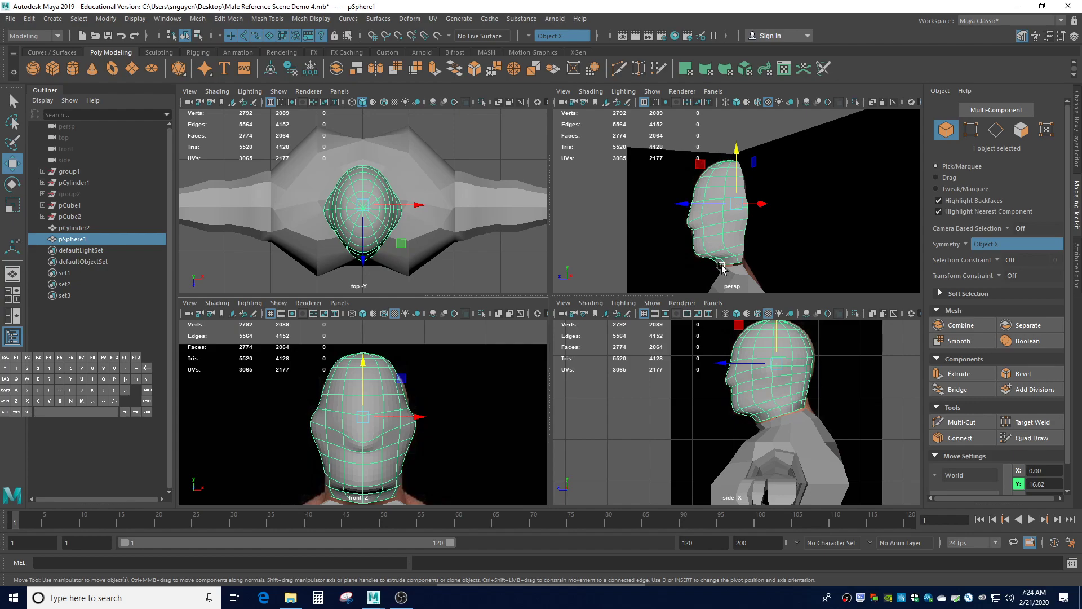
Select the head pSphere1 and the body pCylinder2 together, adding the body last.
left_click(737, 286)
left_click(733, 240)
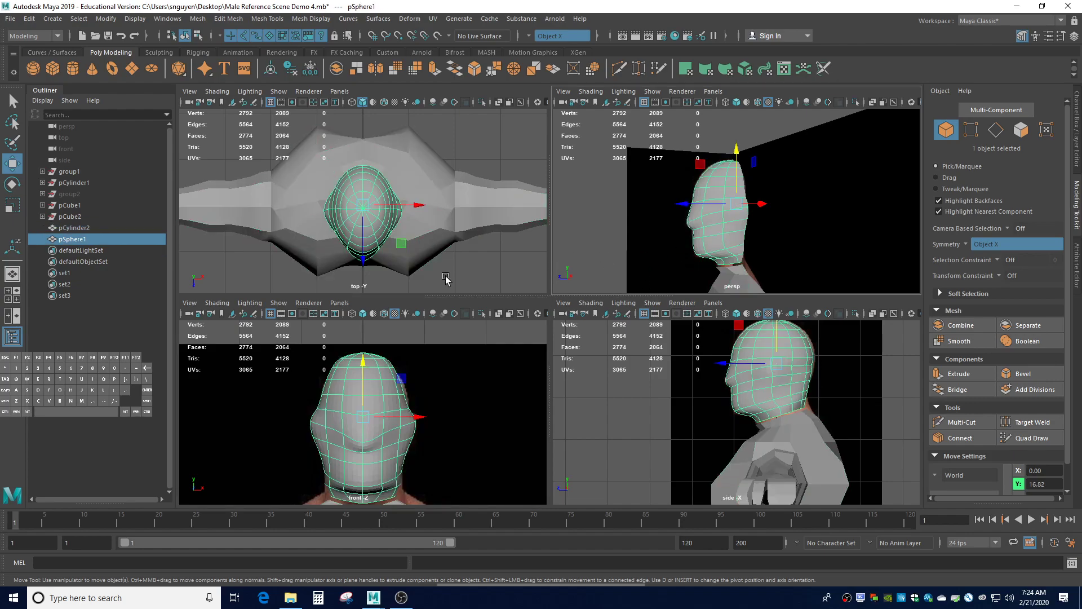
left_click(744, 287)
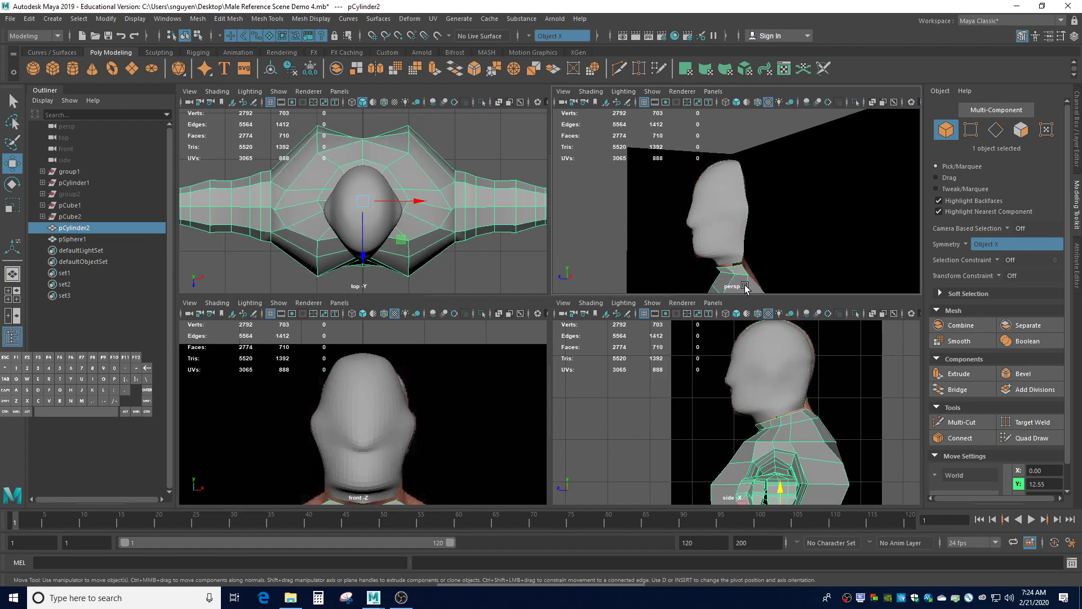
left_click(731, 225)
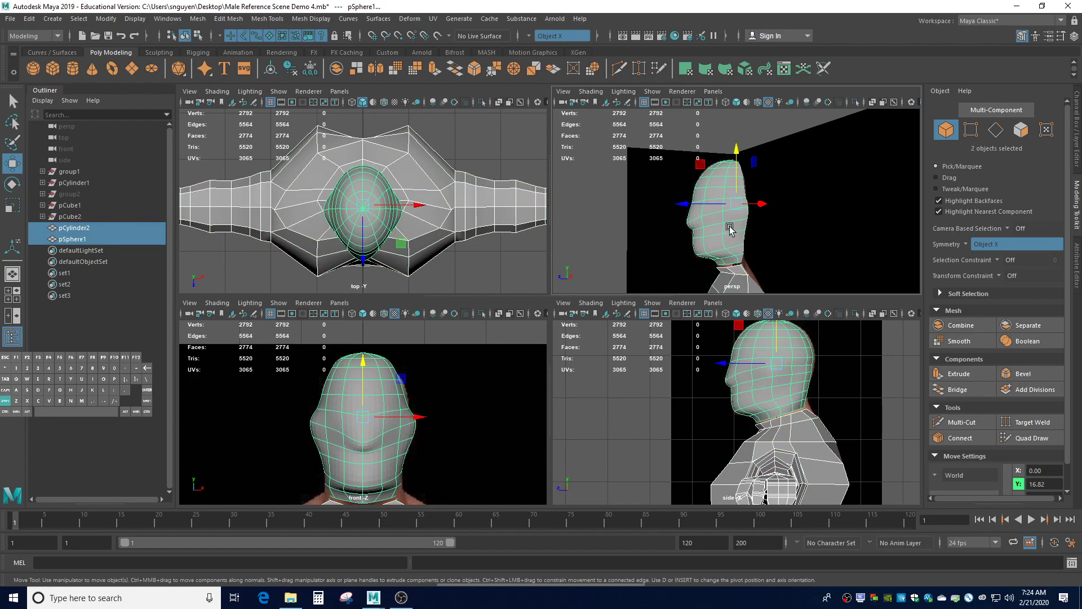
left_click(60, 228, "ctrl")
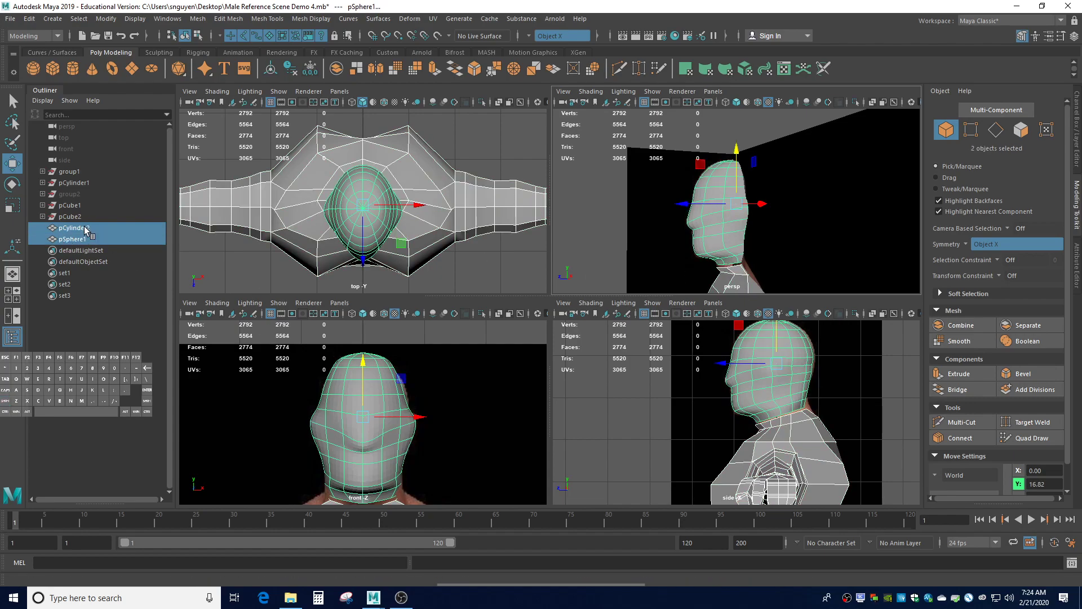
left_click(96, 320)
left_click(103, 238)
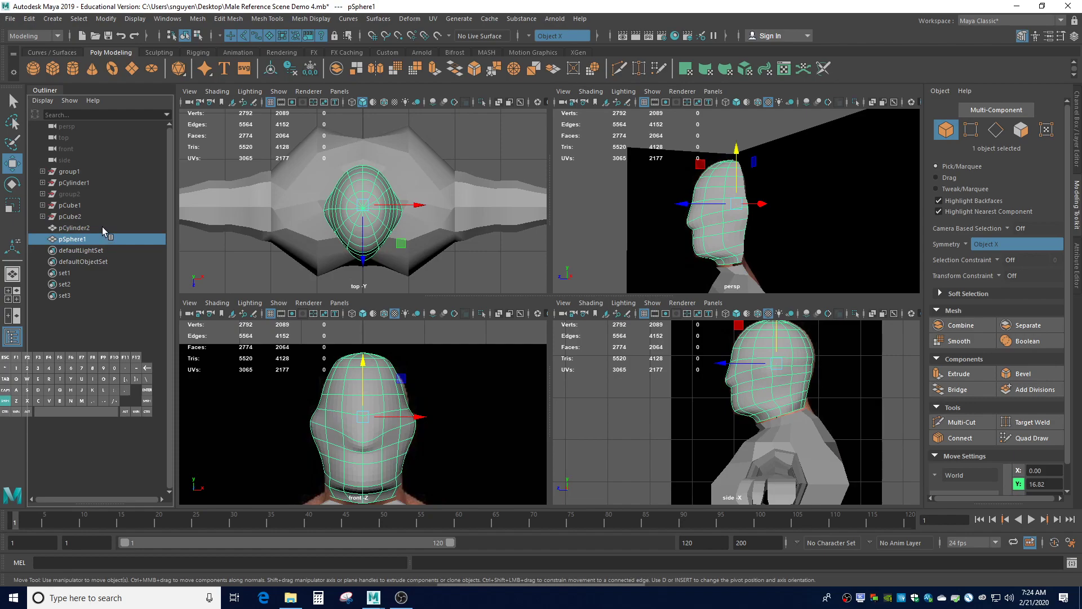
left_click(103, 227, "ctrl")
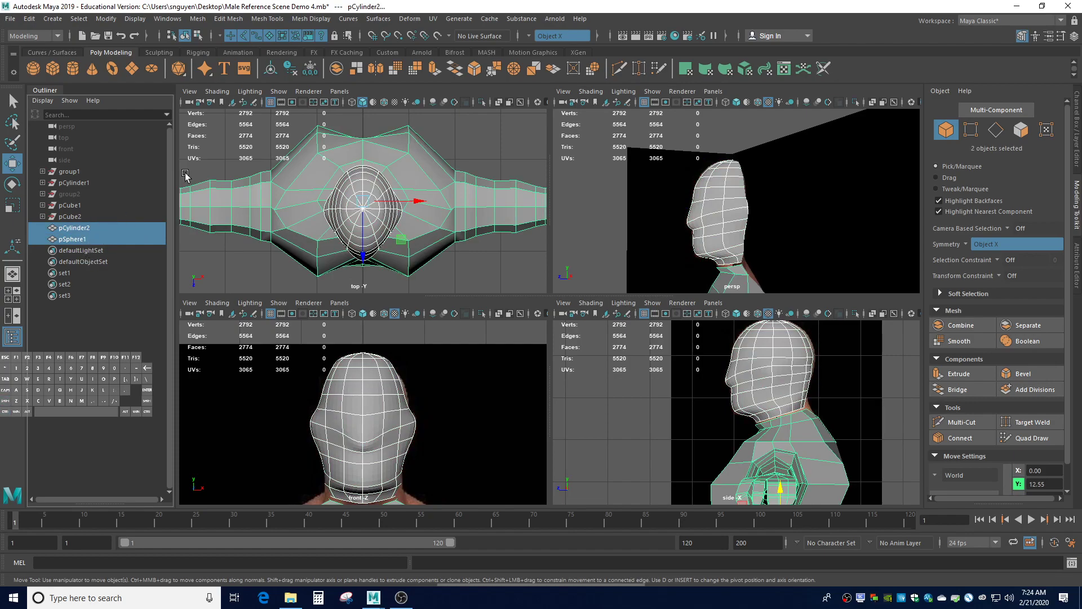
Combine the selected head and body into a single mesh.
left_click(198, 18)
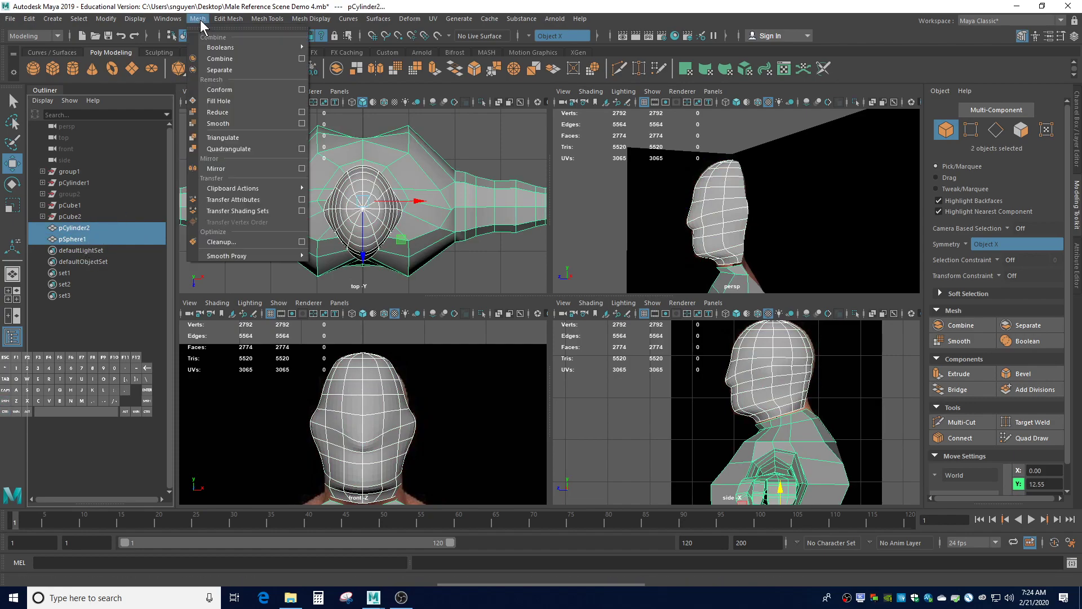
left_click(224, 56)
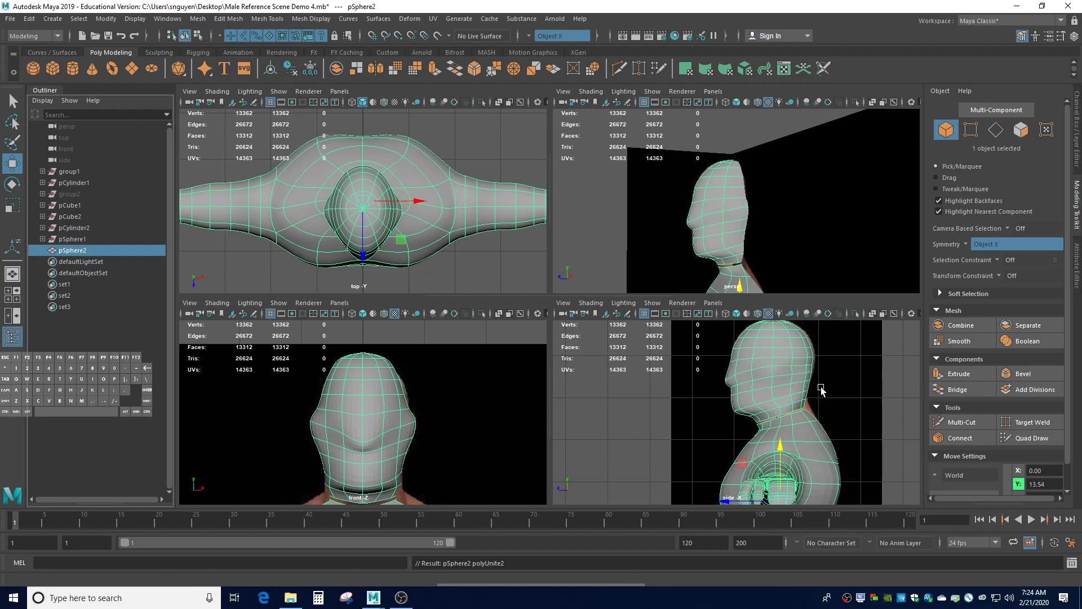
key("w")
scroll(822, 423, "up", 4)
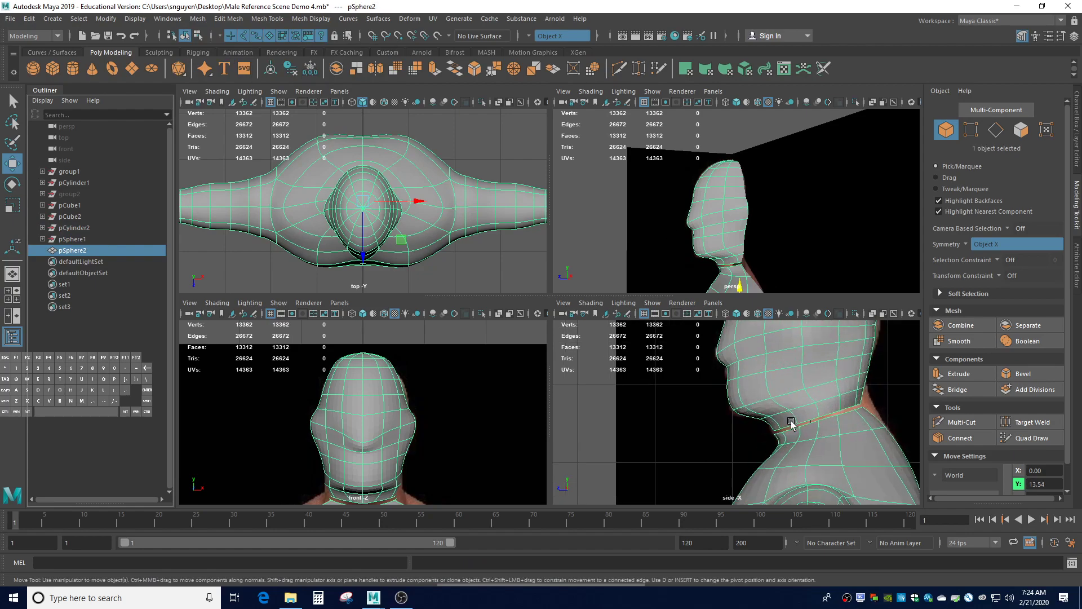
Start Target Weld on the combined mesh with the smooth preview off, and hide the reference images in group1.
left_click(1024, 422)
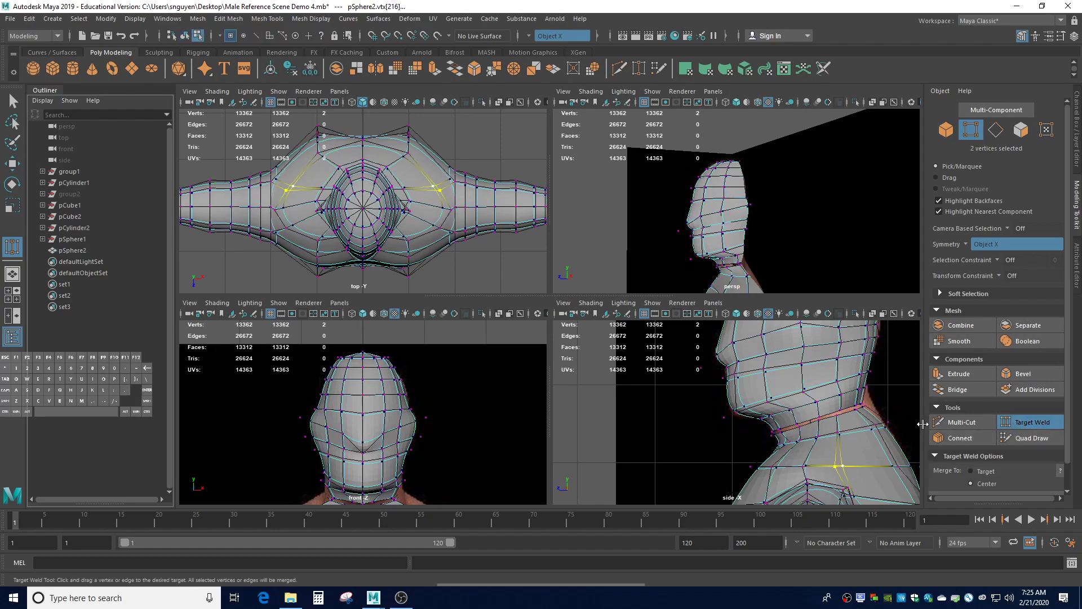
key("1")
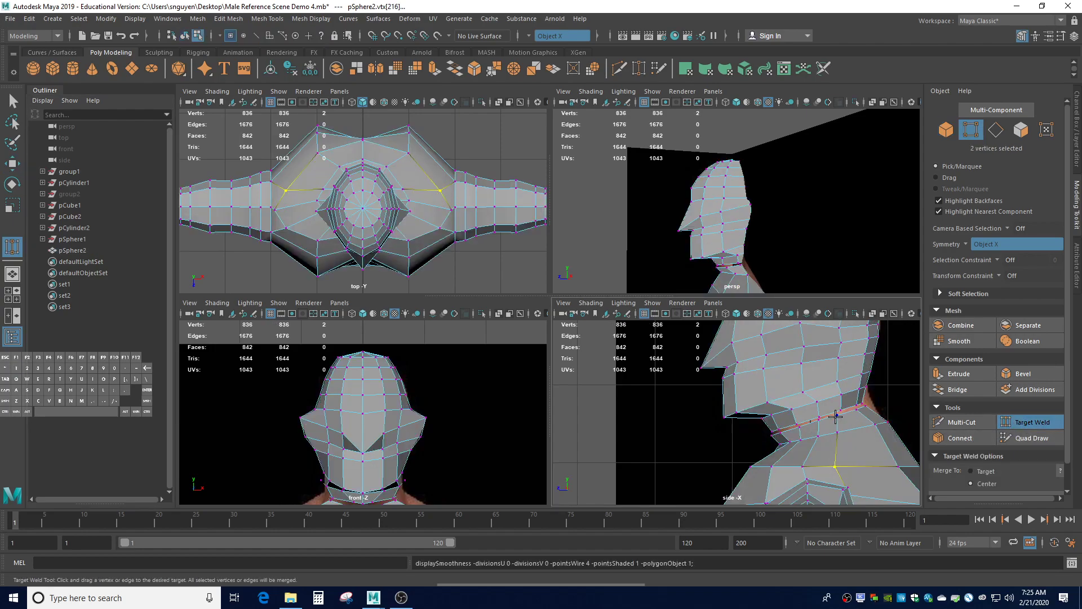
scroll(851, 423, "up", 2)
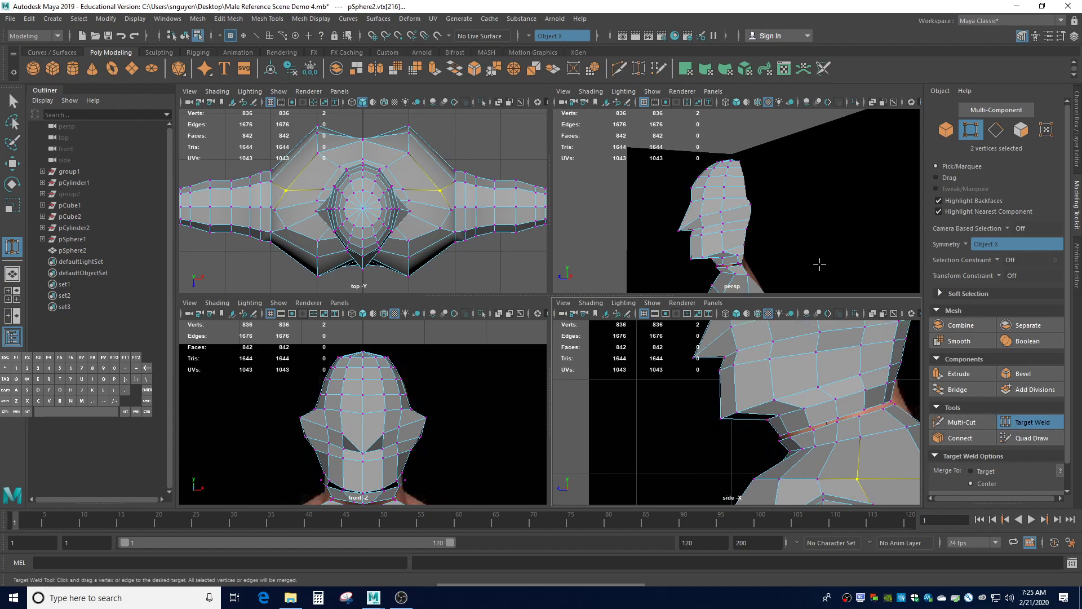
left_click(79, 172)
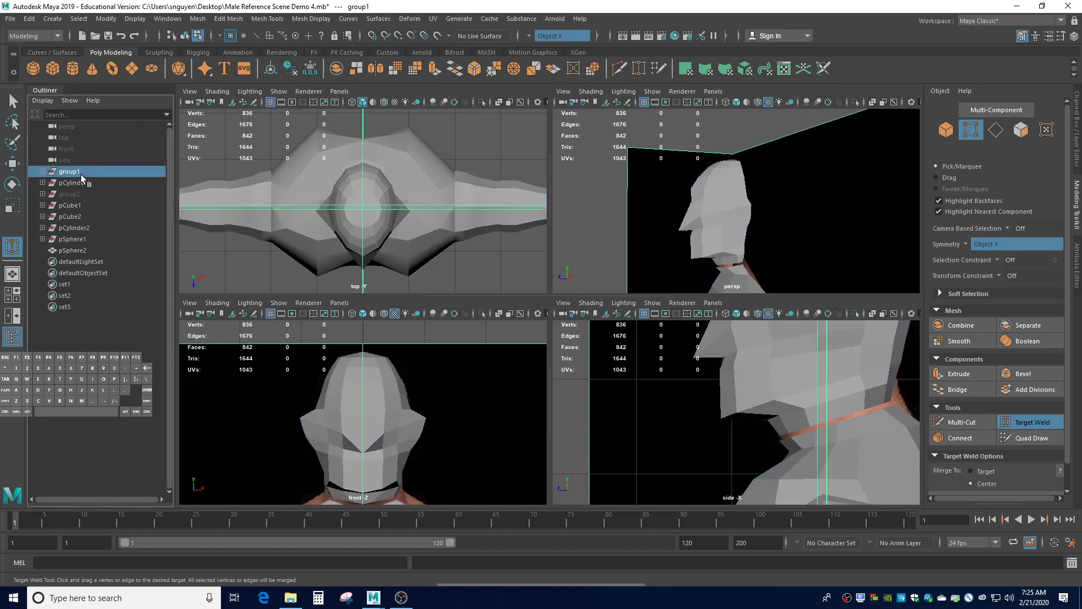
key("h")
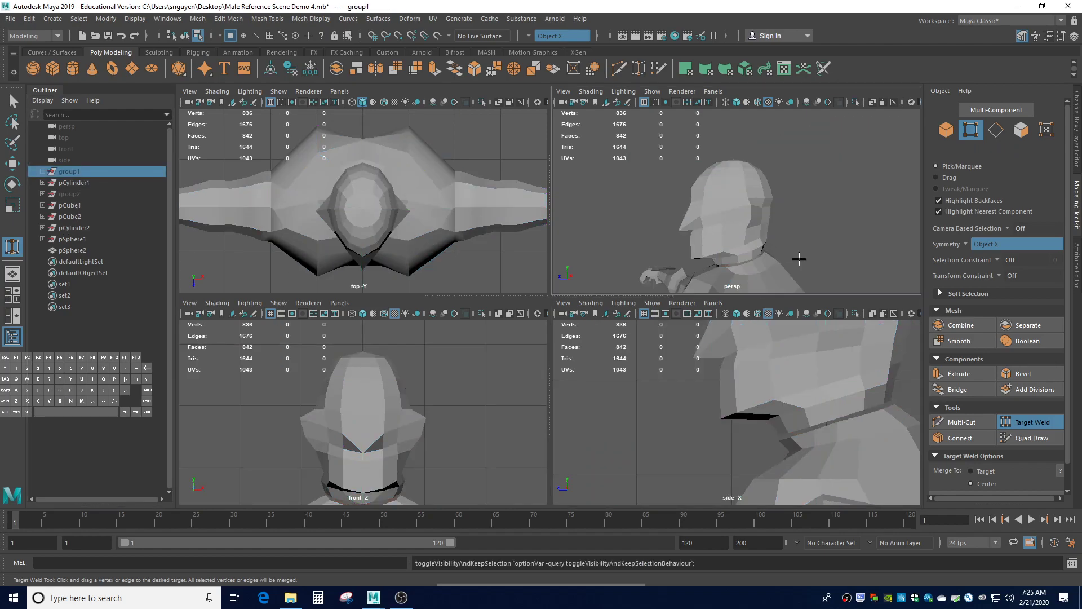
Target-weld the first head vertices at the back of the neck to the matching body vertices.
left_click_drag(865, 256, 733, 268, "alt")
scroll(742, 273, "up", 5)
scroll(751, 288, "down", 3)
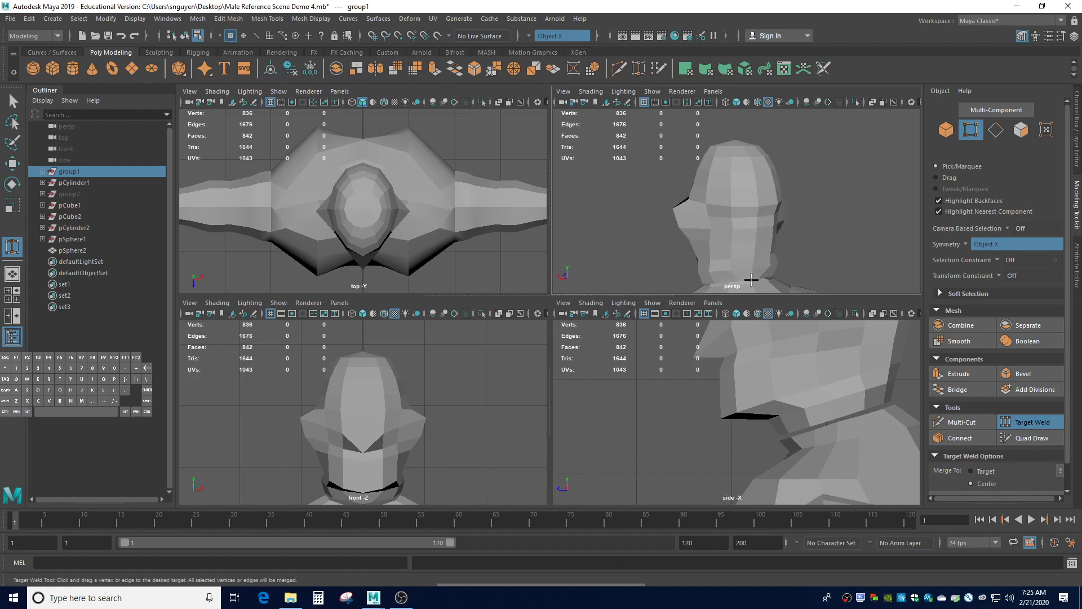
left_click(755, 261)
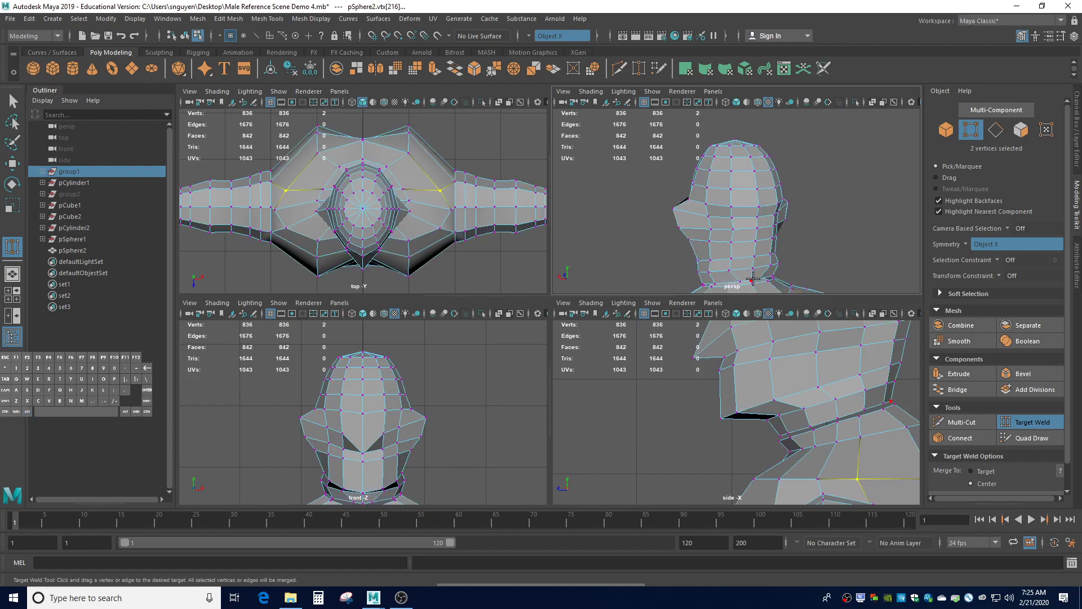
left_click(753, 278)
left_click_drag(753, 283, 768, 287)
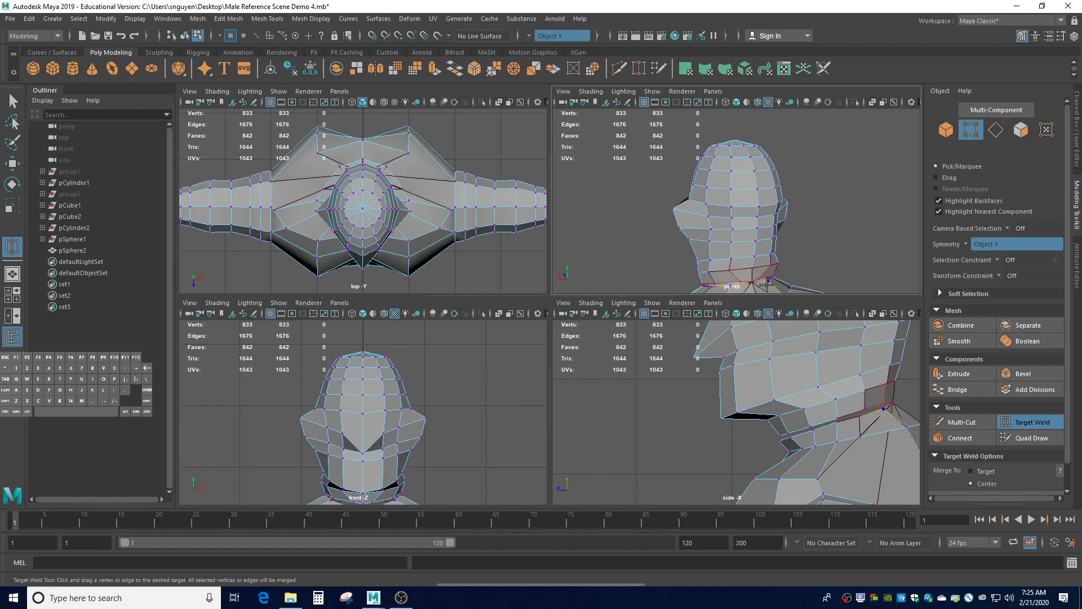
Weld the next mirrored head vertices beside the back of the neck to the body's neck rim.
scroll(768, 286, "down", 5)
scroll(756, 194, "up", 8)
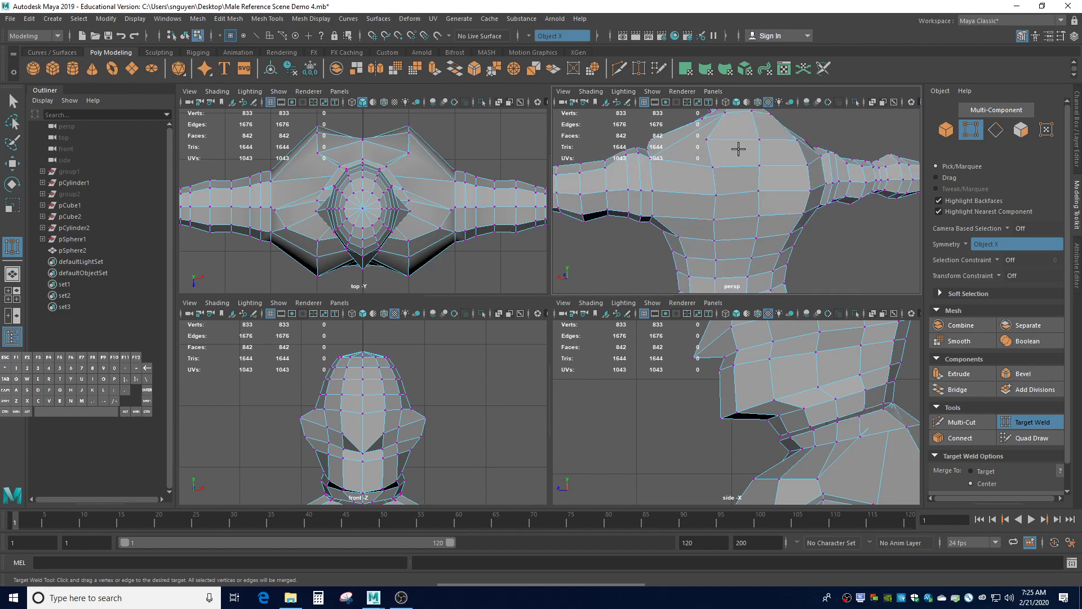
middle_click_drag(739, 149, 725, 261, "alt")
scroll(728, 261, "up", 4)
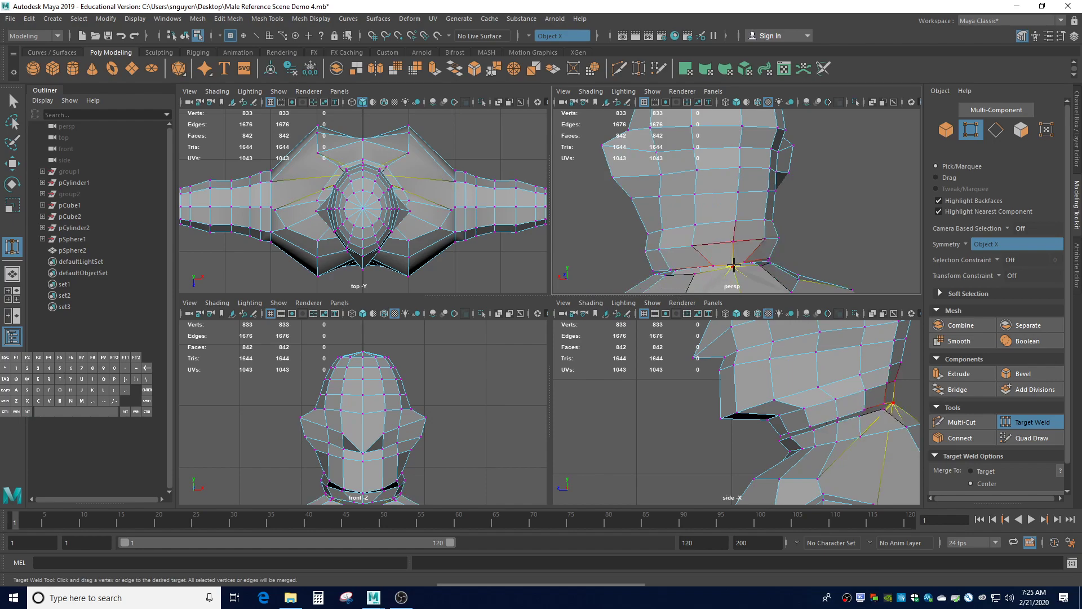
left_click_drag(712, 266, 700, 270)
Weld the remaining vertices along the sides and front of the neck, closing the seam between head and body.
middle_click_drag(648, 264, 690, 257, "alt")
left_click_drag(690, 258, 825, 235, "alt")
left_click_drag(720, 248, 905, 233, "alt")
scroll(746, 223, "up", 3)
scroll(746, 223, "up", 2)
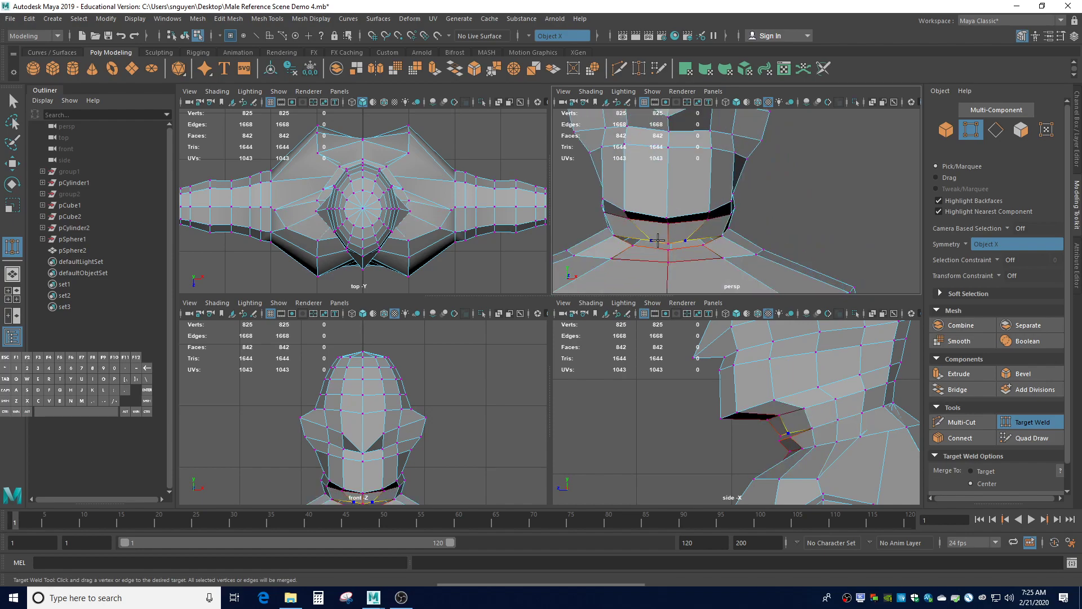
mouse_move(685, 240)
left_mouse_down()
mouse_move(633, 246)
mouse_move(669, 247)
left_mouse_up()
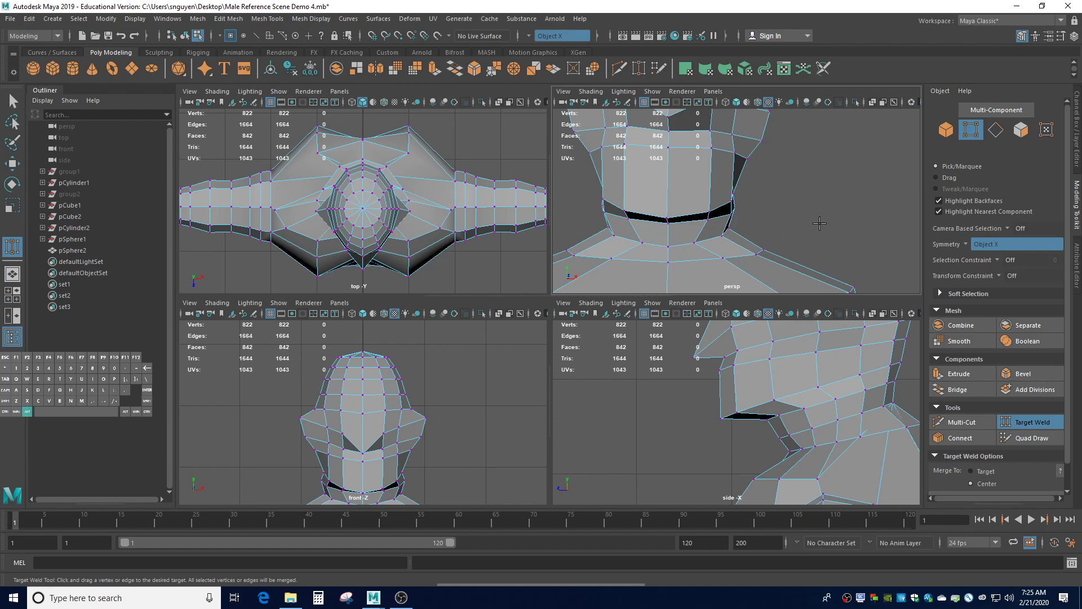
Check the welded neck from the side and front, turn the smooth preview back on and leave Target Weld.
left_click_drag(833, 222, 727, 227, "alt")
middle_click_drag(801, 221, 854, 217, "alt")
left_click_drag(861, 213, 888, 206, "alt")
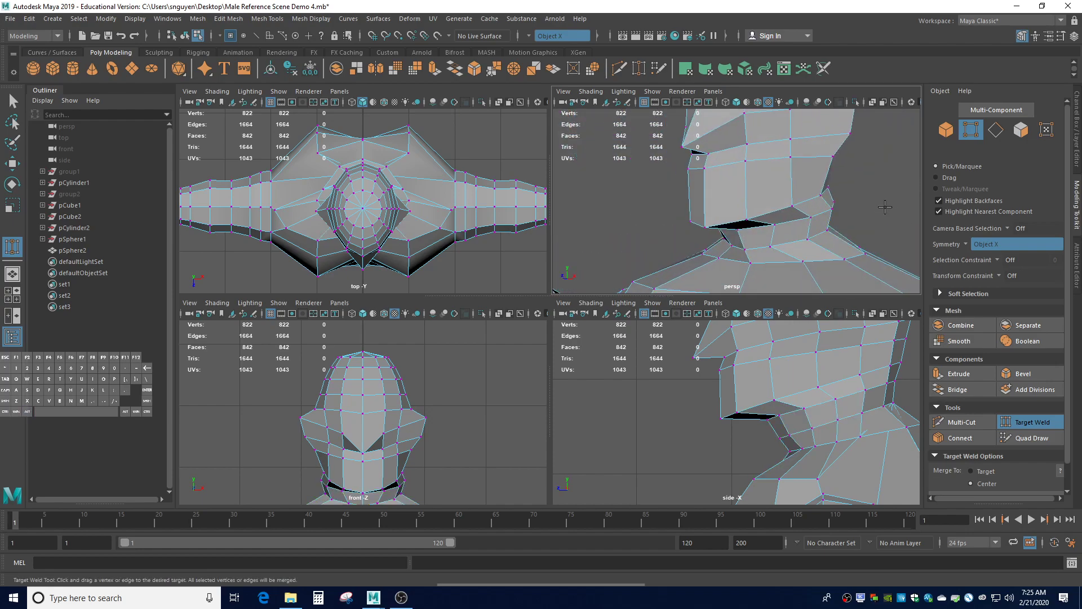
left_click_drag(812, 218, 870, 212, "alt")
scroll(768, 227, "down", 1)
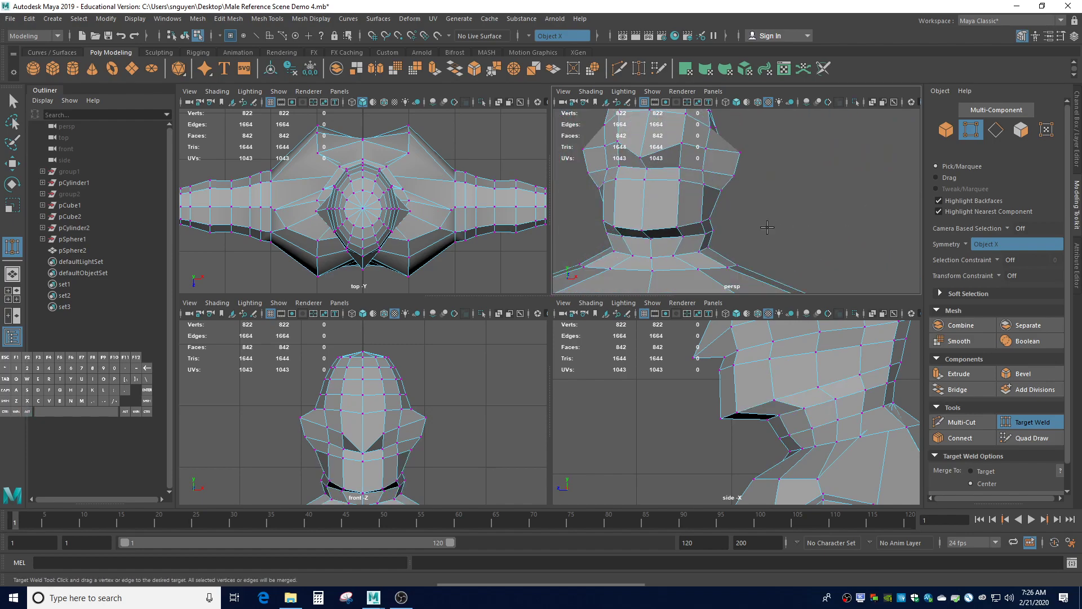
key("3")
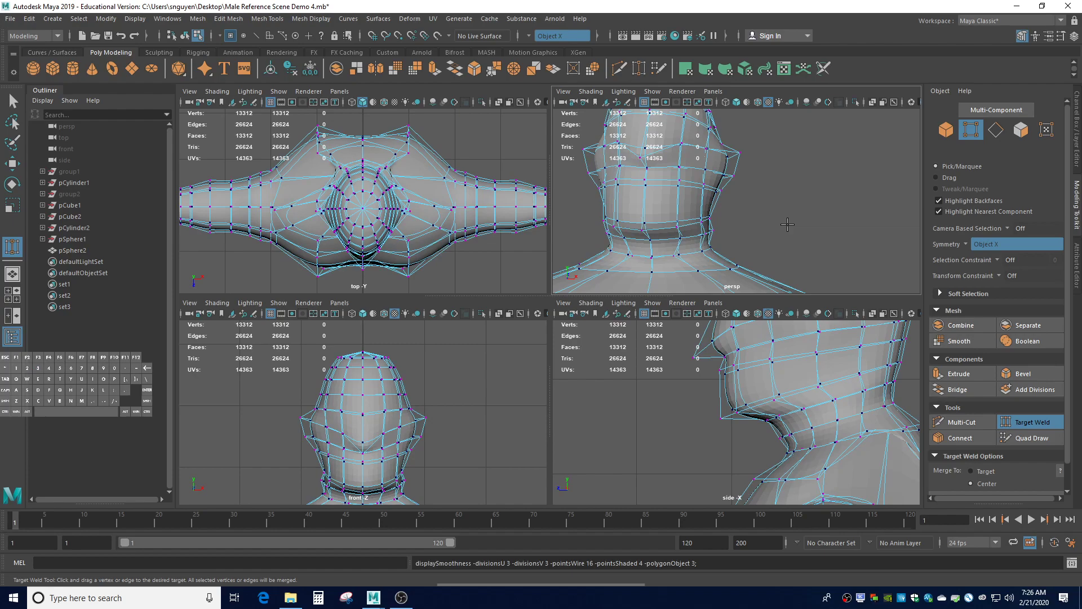
key("q")
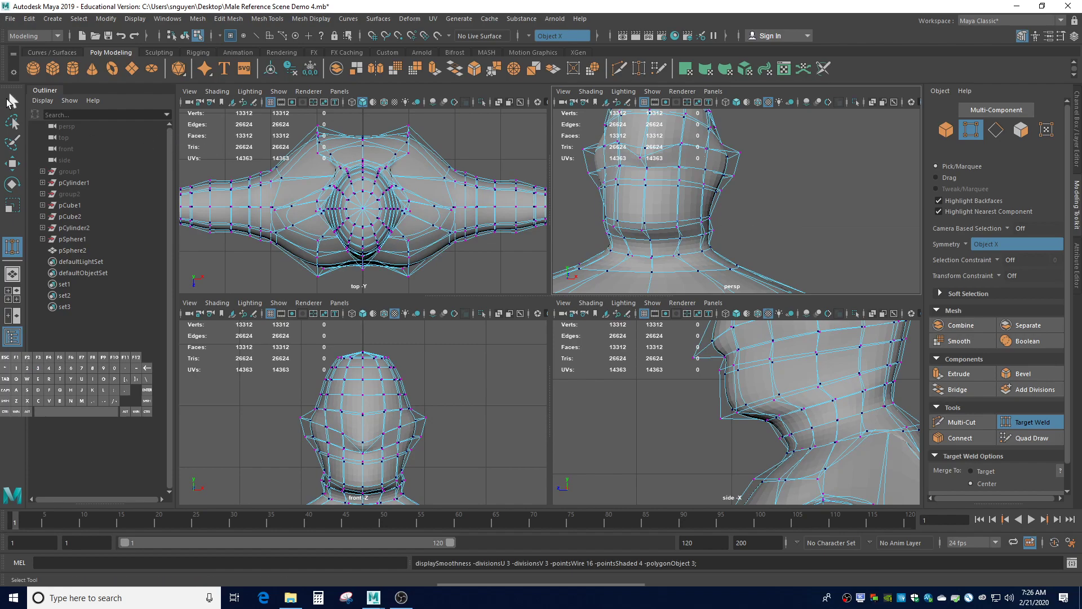
left_click(772, 362)
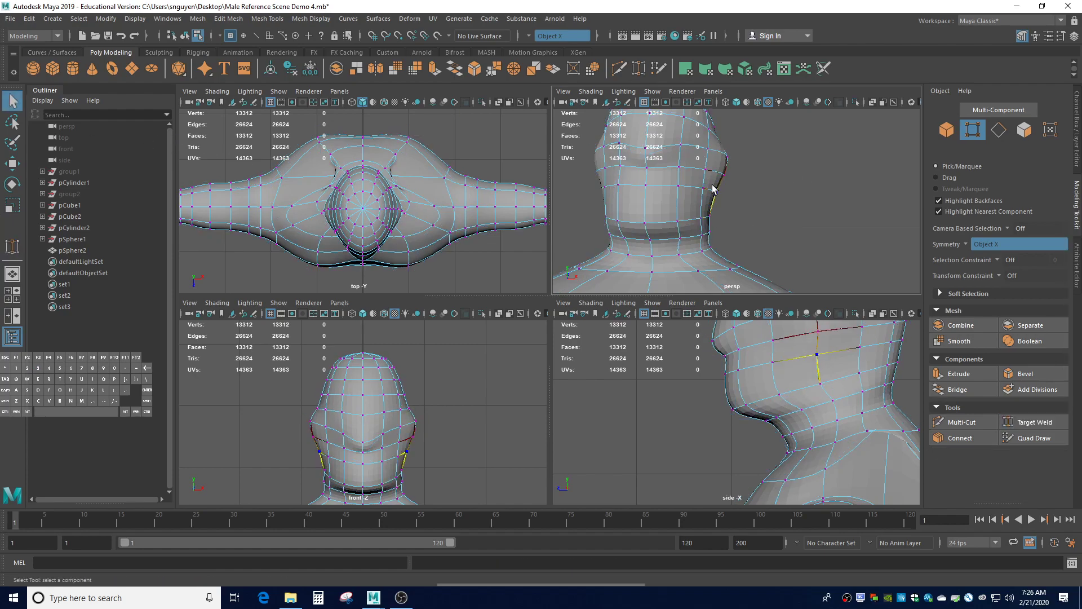
Examine the smoothed neck all around, from the front to the back, for uneven vertices.
left_click_drag(824, 204, 779, 228, "alt")
left_click(835, 188)
left_click_drag(835, 187, 796, 191, "alt")
middle_click_drag(883, 181, 708, 212, "alt")
left_click_drag(840, 186, 799, 194, "alt")
middle_click_drag(896, 180, 739, 198, "alt")
left_click_drag(840, 184, 792, 194, "alt")
middle_click_drag(851, 192, 790, 195, "alt")
left_click_drag(870, 190, 817, 188, "alt")
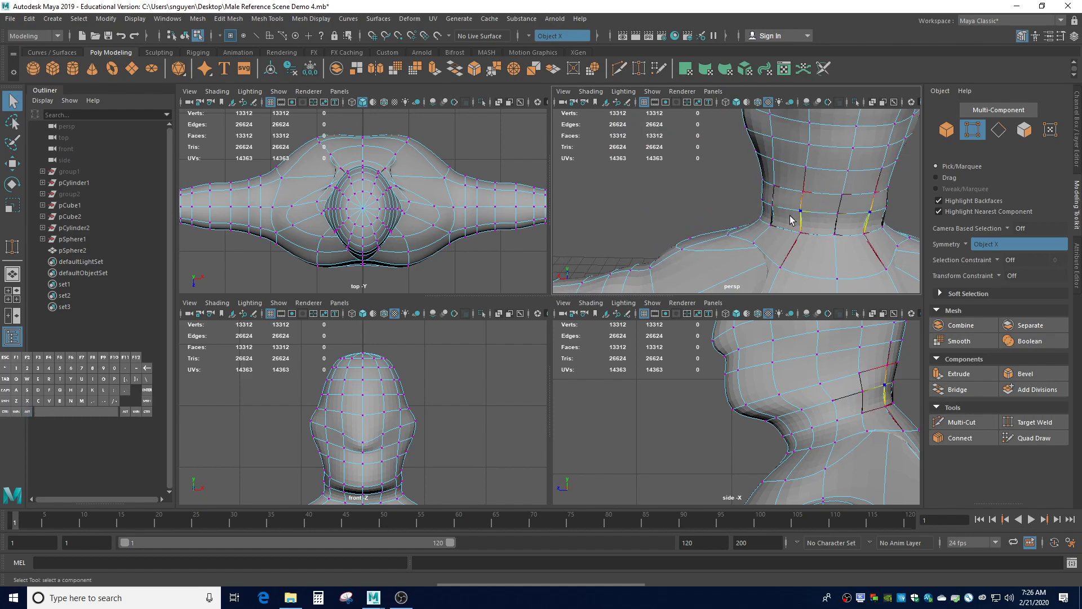
Select the mirrored vertices at the sides of the neck, move them inward to about X 0.65 and deselect them.
left_click(761, 203)
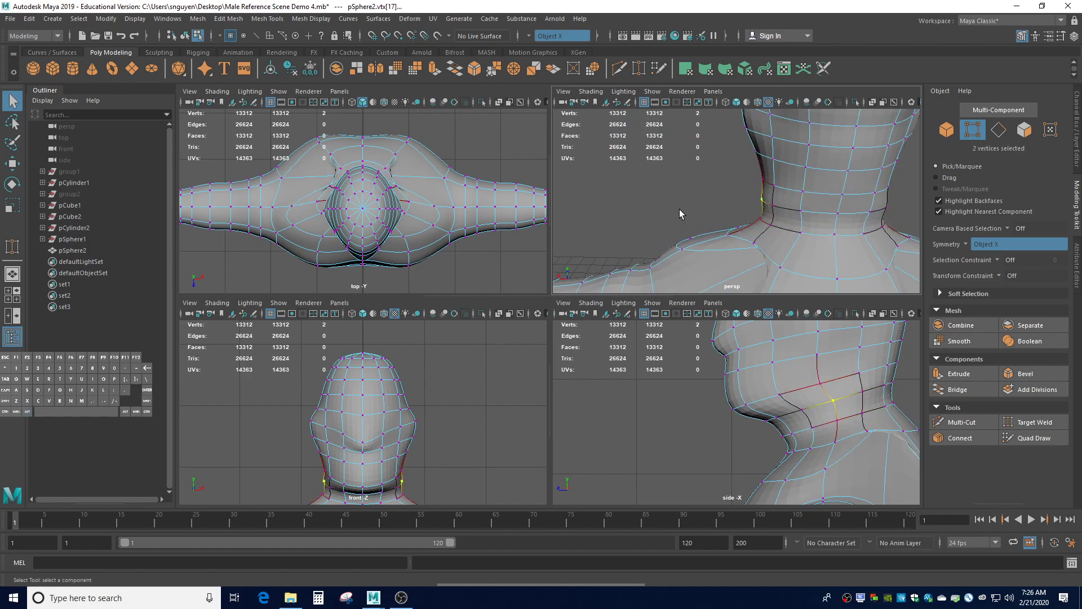
key("w")
left_click_drag(725, 200, 727, 201)
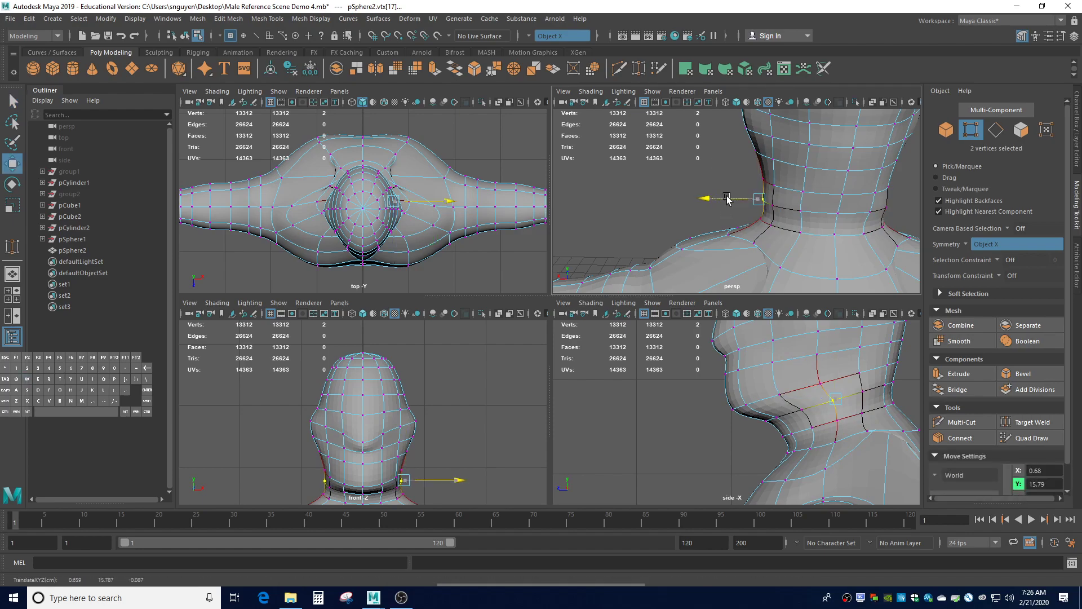
key("ctrl+z")
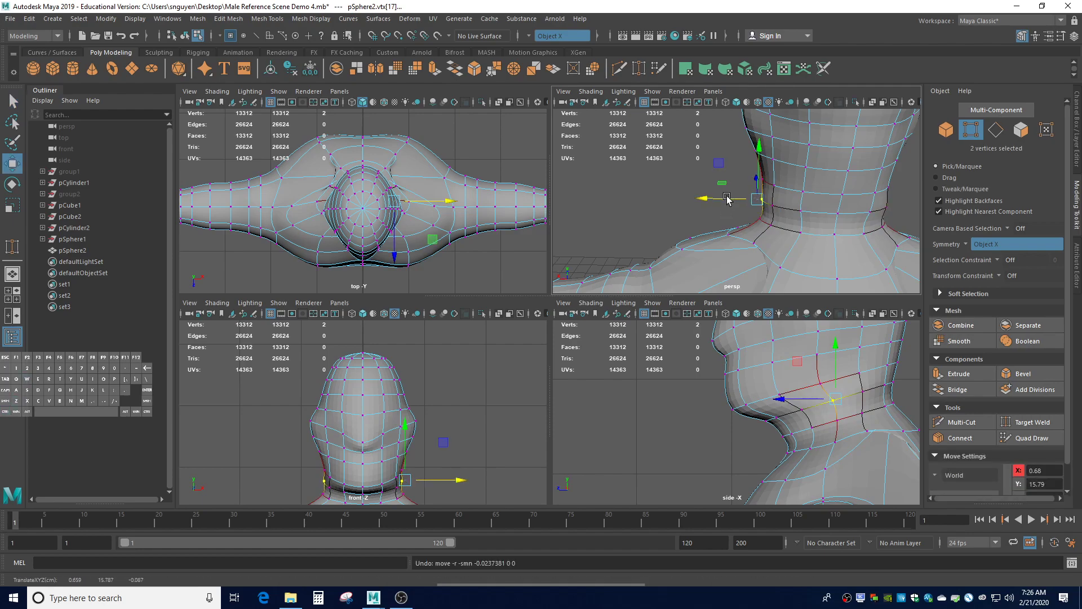
left_click_drag(663, 206, 769, 196, "alt")
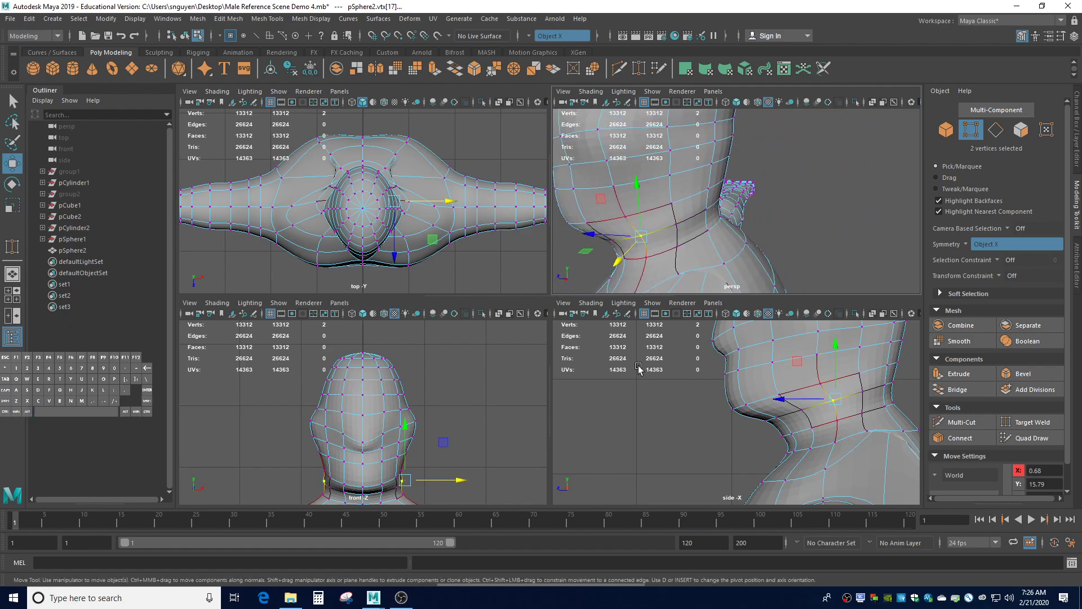
left_click_drag(456, 483, 434, 483)
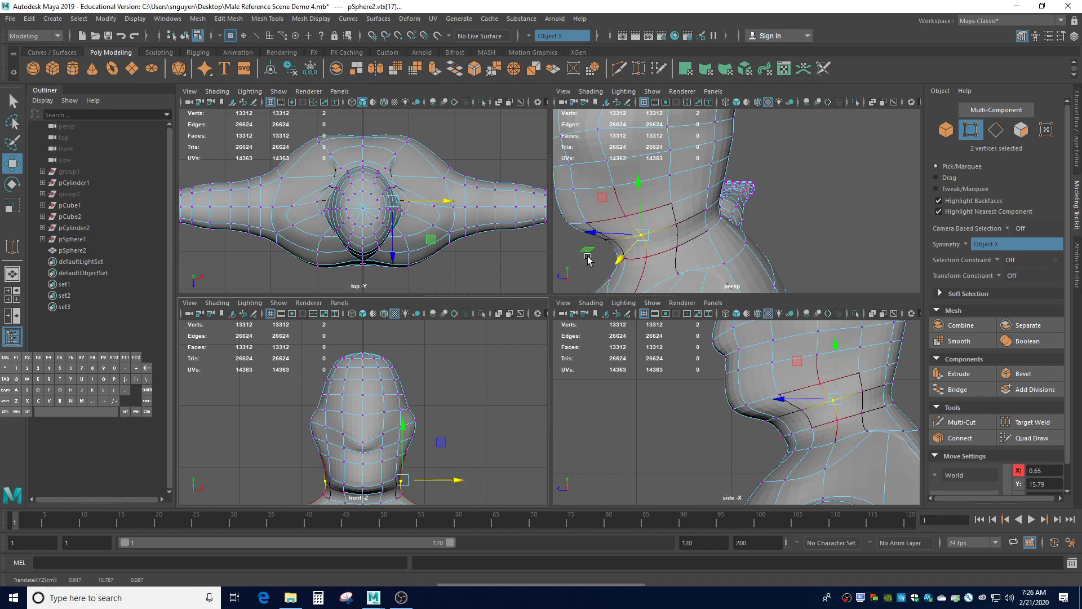
left_click(586, 276)
Select the mirrored neck vertices just behind the side pair, move them inward to about X -0.55 and deselect them.
left_click_drag(865, 203, 739, 191, "alt")
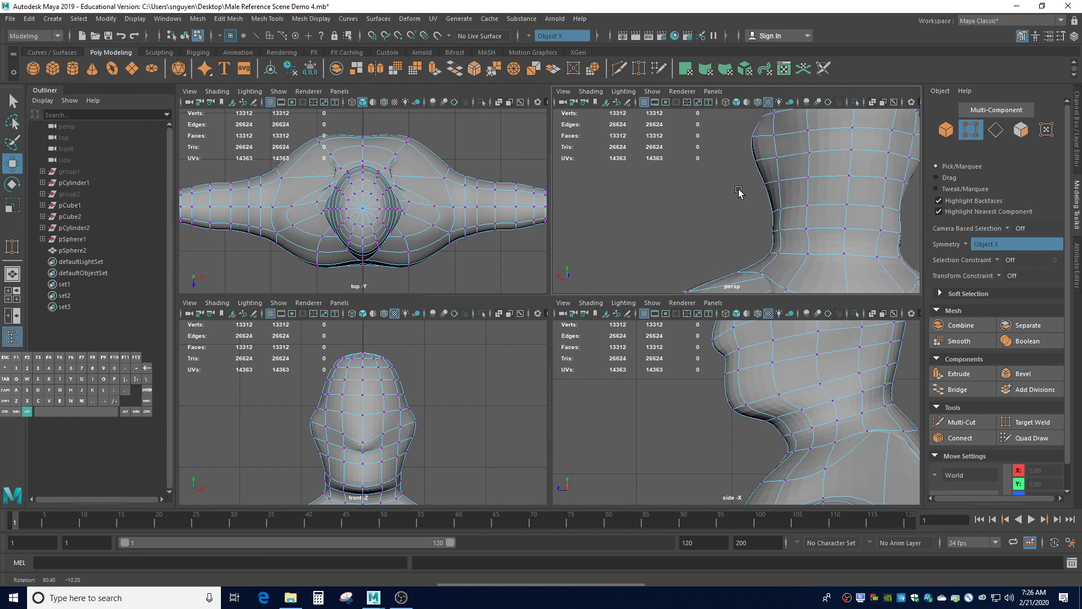
left_click(904, 238)
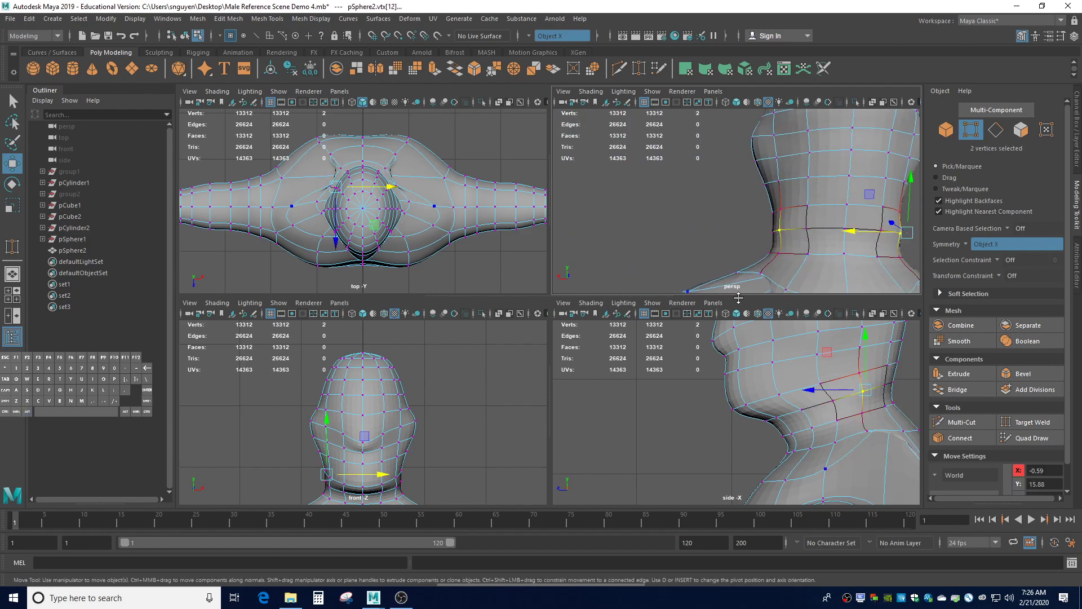
left_click(380, 475)
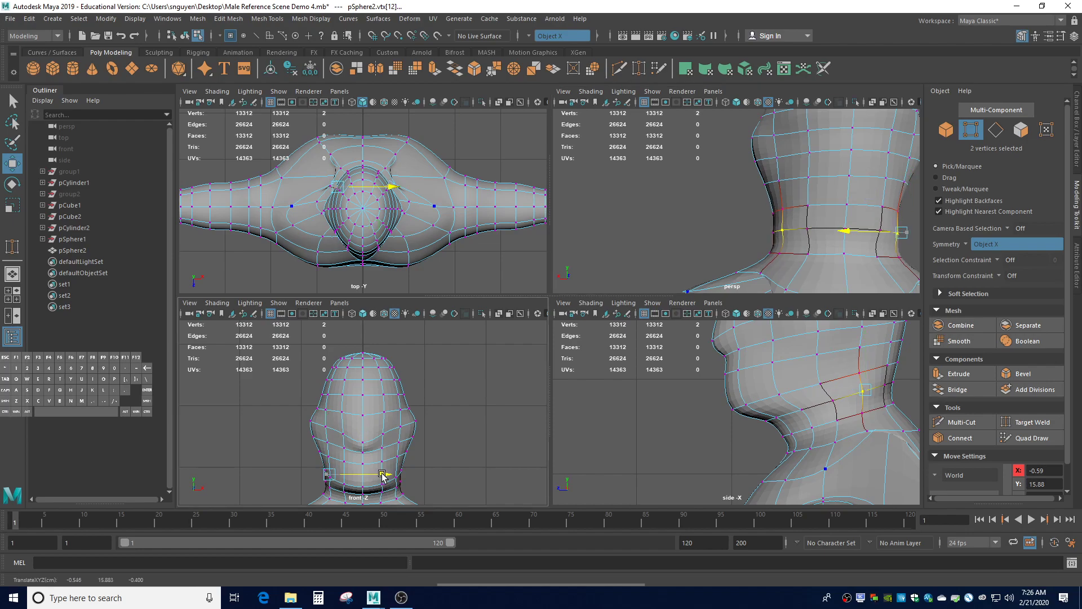
left_click(681, 249)
left_click_drag(698, 249, 797, 245, "alt")
left_click(709, 221)
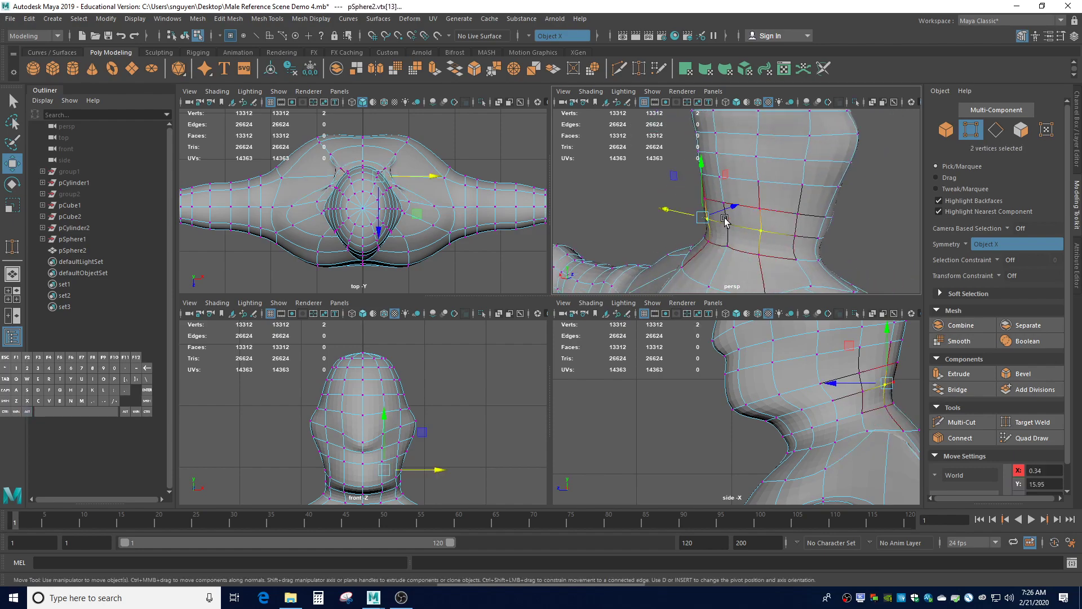
left_click(894, 235)
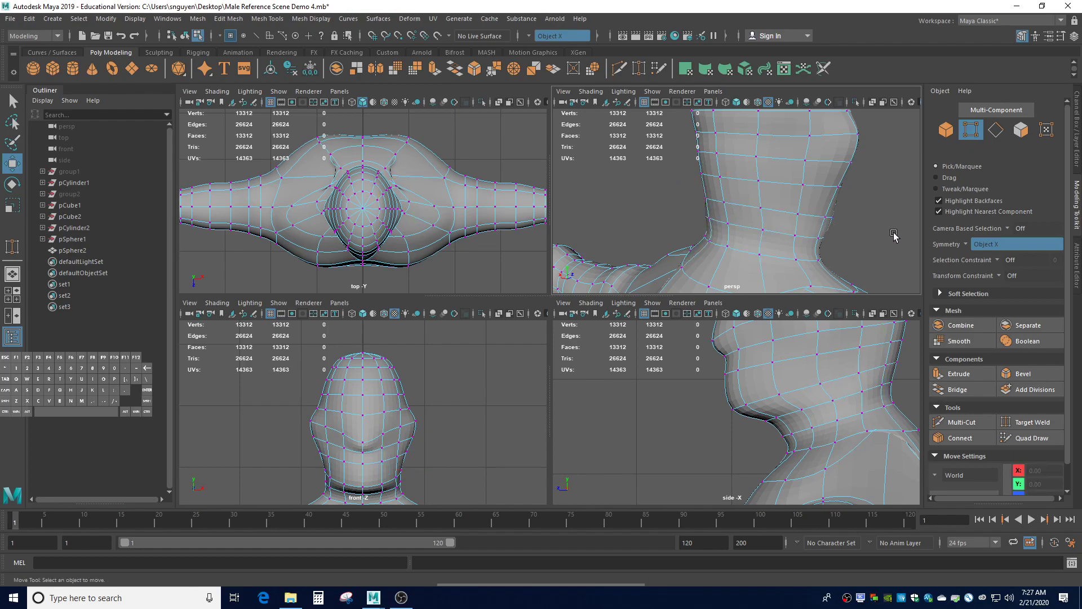
Select another mirrored vertex pair on the neck's outline, shift it slightly to smooth the contour and deselect it.
left_click_drag(894, 236, 818, 238, "alt")
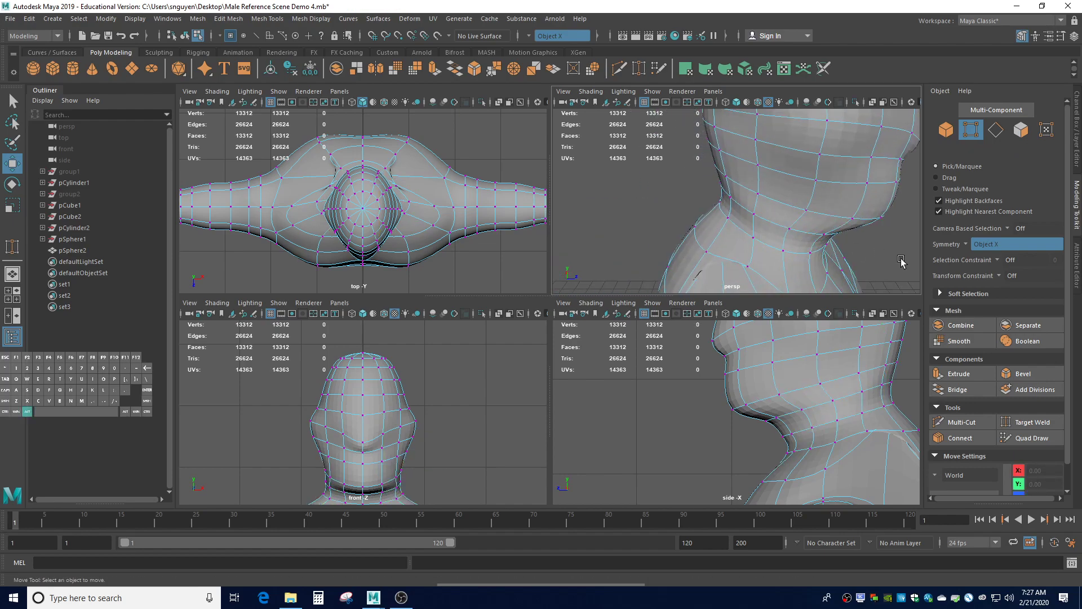
left_click_drag(903, 263, 829, 216, "alt")
left_click_drag(880, 246, 781, 239, "alt")
left_click(622, 210)
left_click_drag(649, 207, 652, 205)
left_click_drag(869, 243, 675, 230, "alt")
left_click(773, 235)
Examine the jaw and lower face from the side and front, picking out the vertices around the nose base.
left_click_drag(868, 222, 824, 223, "alt")
left_click_drag(910, 200, 882, 229, "alt")
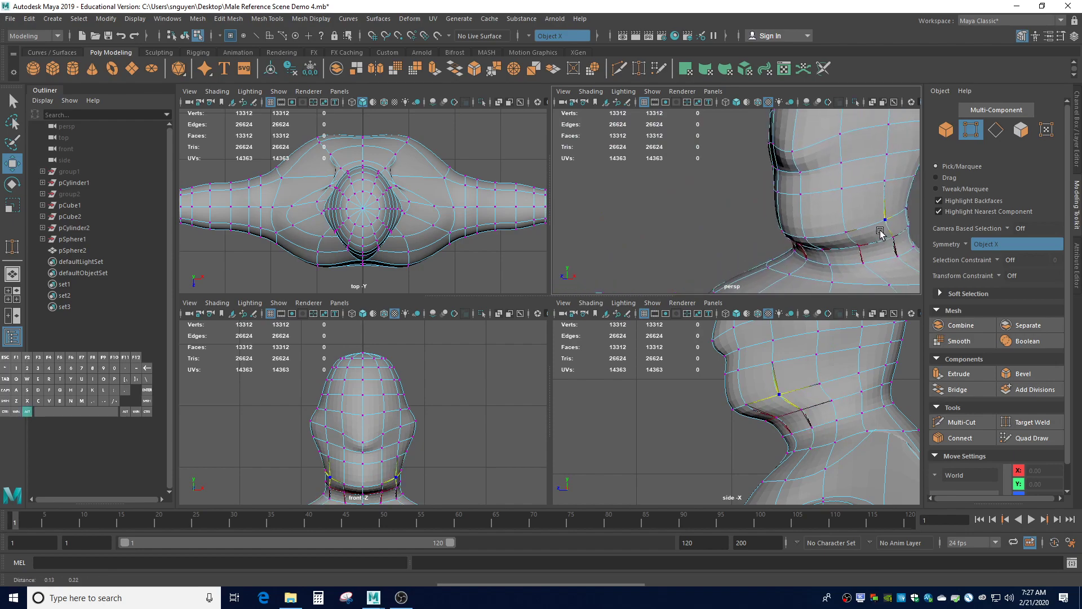
middle_click_drag(882, 230, 823, 270, "alt")
left_click_drag(894, 230, 961, 230, "alt")
left_click(761, 197)
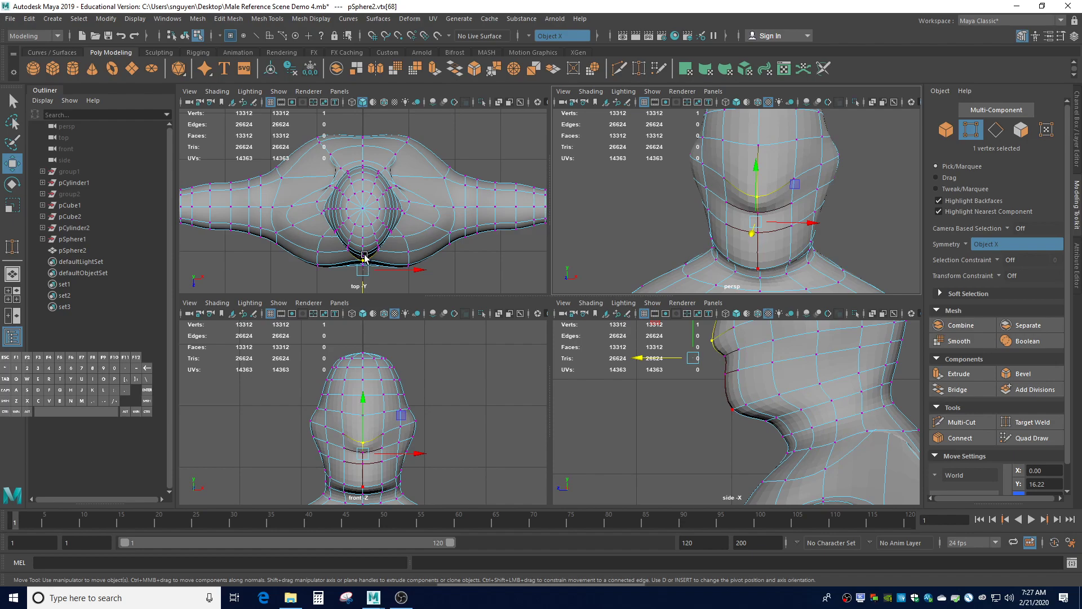
left_click(728, 204)
left_click(650, 248)
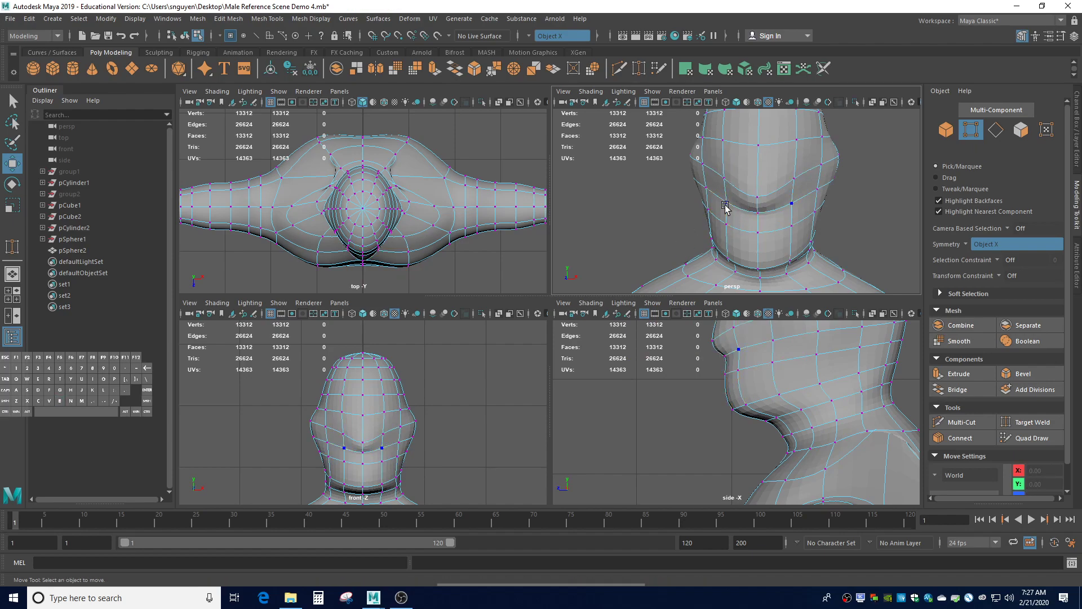
Select the mirrored vertices beside the nose base, move them inward and up to about X 0.16, Y 16.55 and deselect them.
left_click(791, 206)
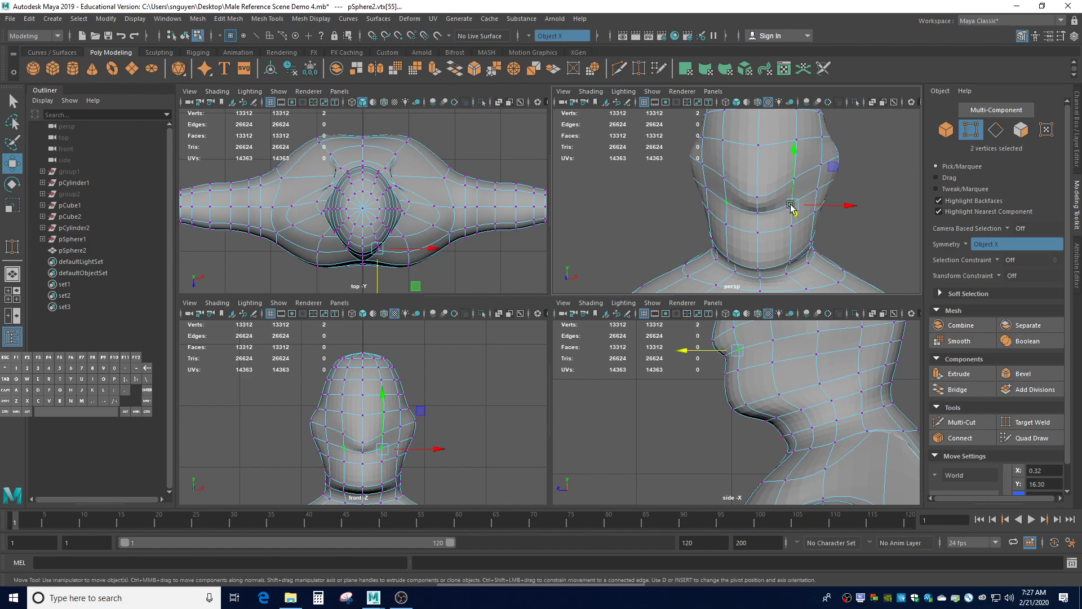
left_click_drag(851, 209, 828, 180)
left_click(797, 182)
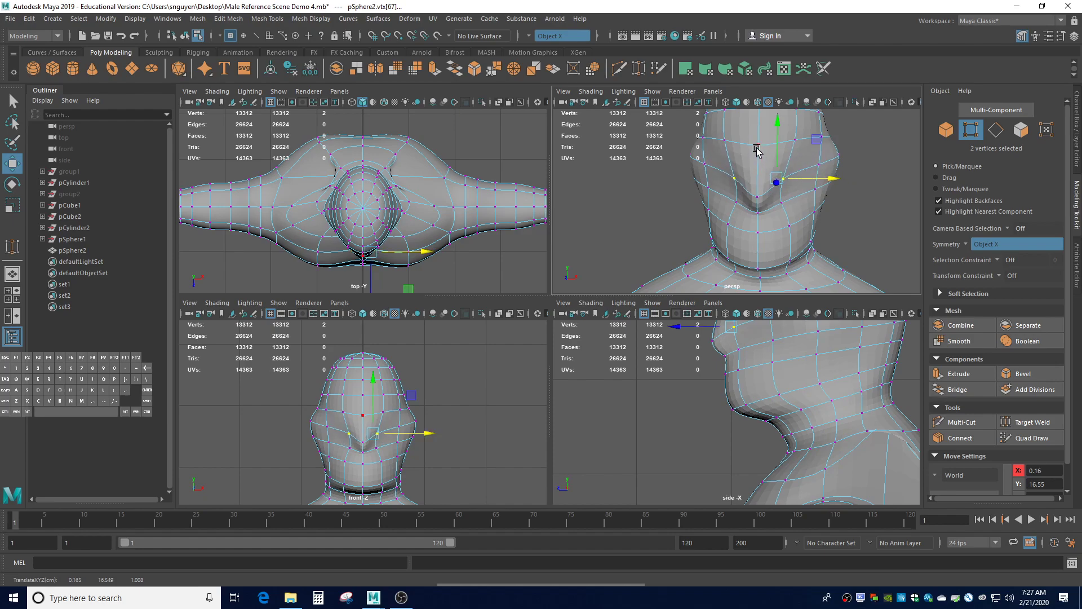
left_click(867, 230)
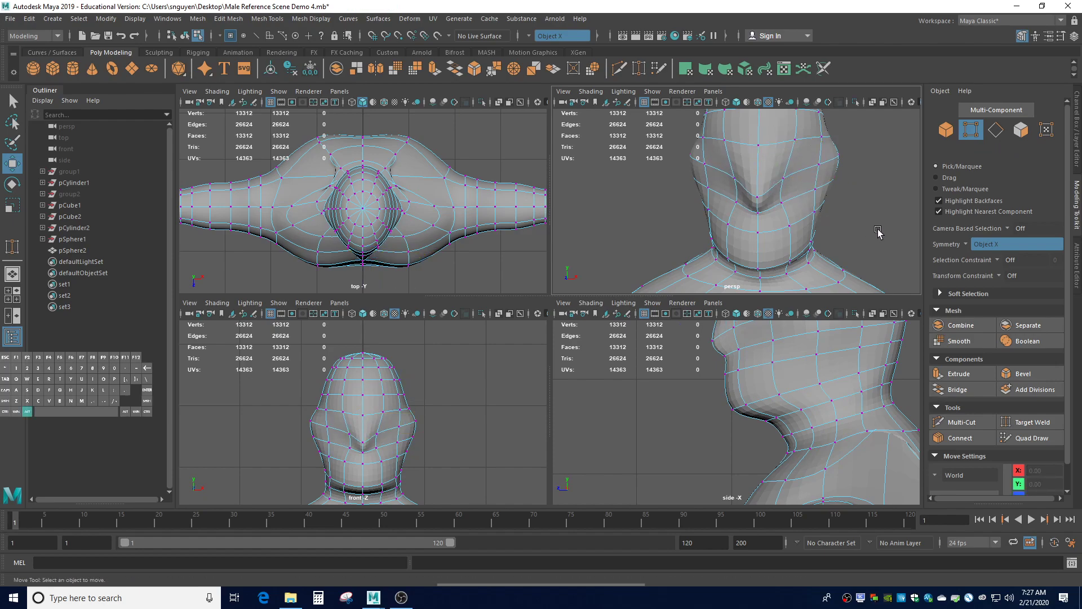
Lower the centre vertex on the nose bridge to about Y 16.67, shift it slightly backward in depth and deselect it.
mouse_move(881, 231)
left_mouse_down("alt")
mouse_move(800, 226)
mouse_move(972, 231)
mouse_move(979, 241)
mouse_move(864, 231)
left_mouse_up("alt")
left_click(732, 147)
left_click(733, 148)
left_click_drag(732, 130, 728, 160)
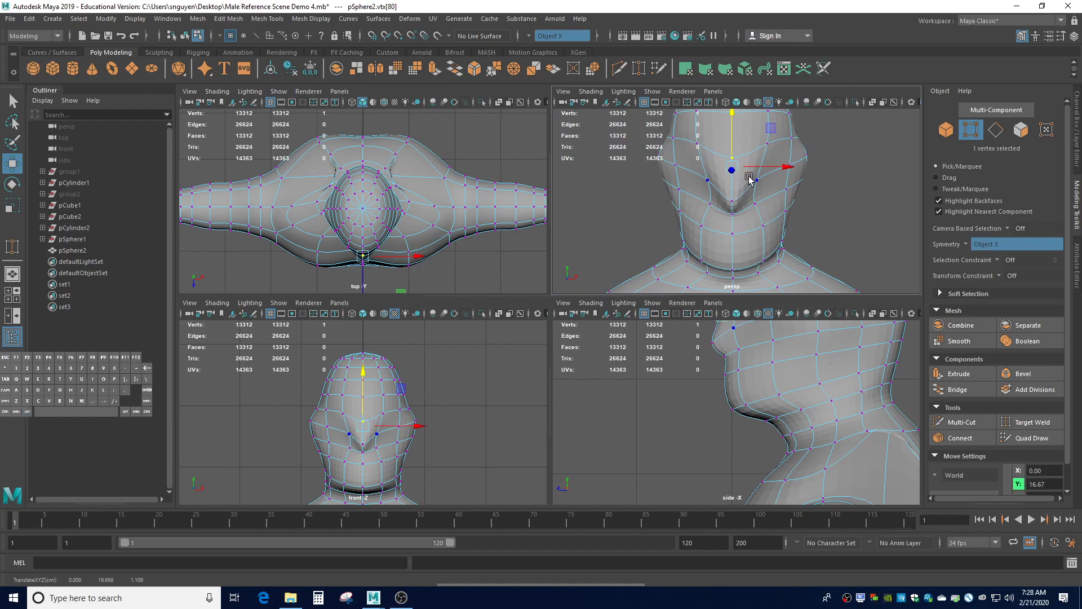
scroll(697, 364, "down", 5)
left_click_drag(702, 375, 705, 375)
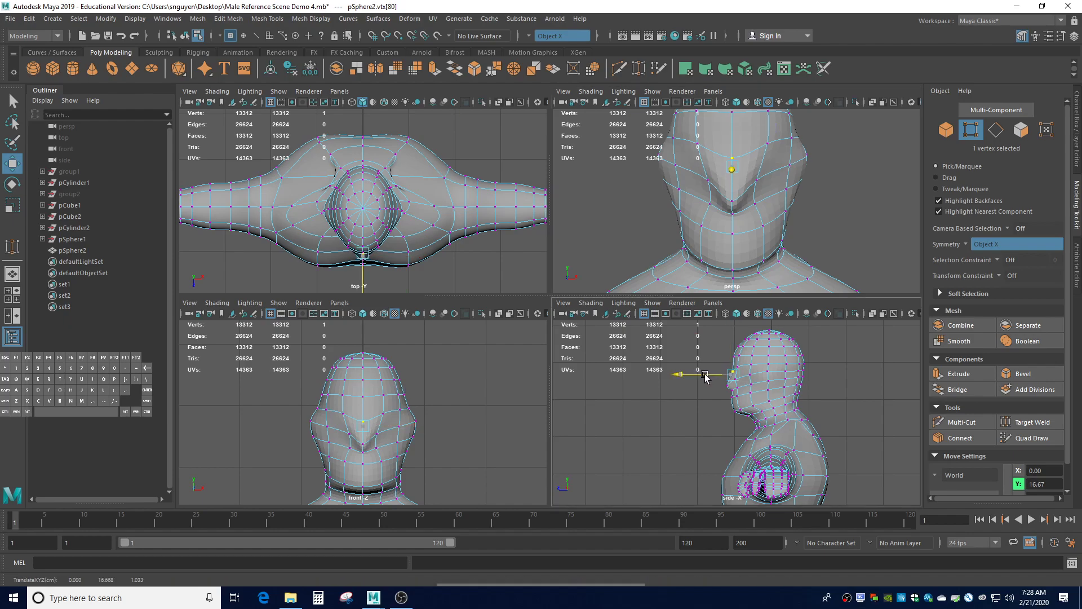
left_click(847, 386)
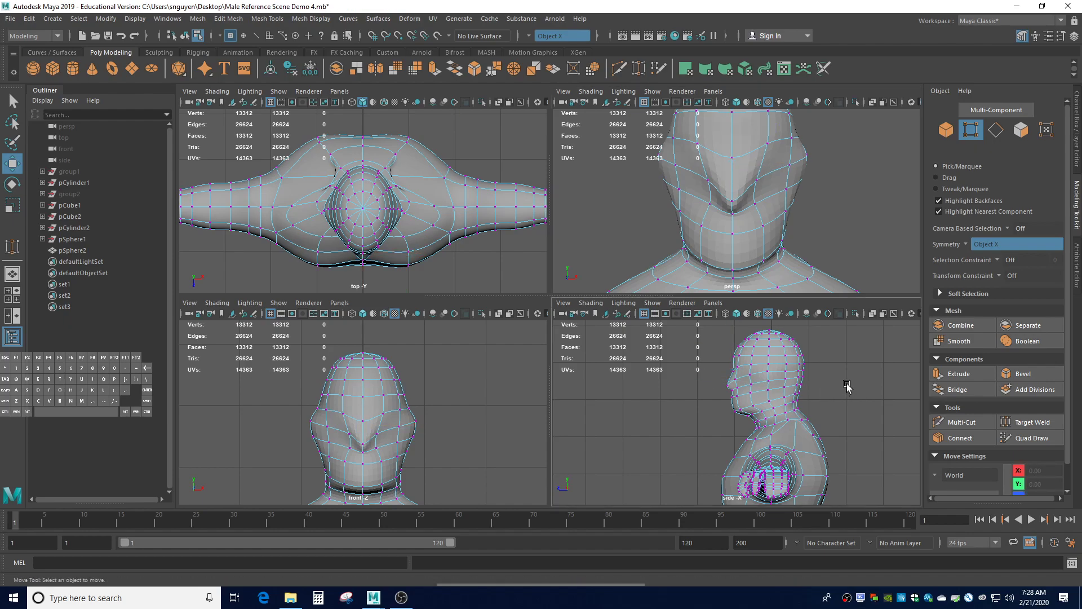
Select the mirrored vertices at eye level near the front of the face and move them backward in depth.
left_click(705, 397, "alt")
middle_click_drag(699, 397, 673, 403, "alt")
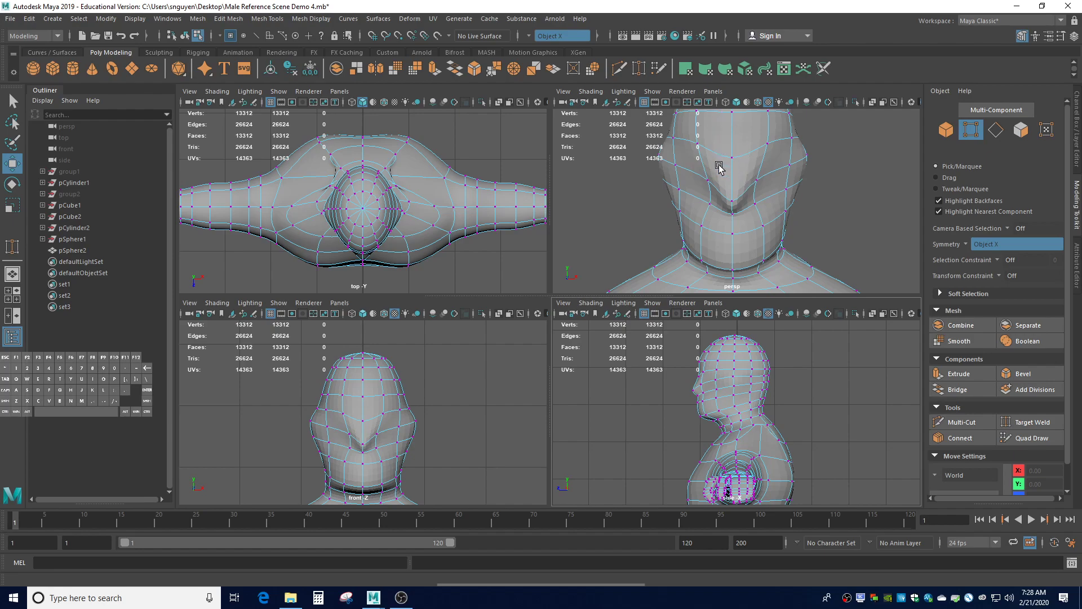
left_click_drag(850, 233, 818, 209, "alt")
mouse_move(839, 213)
left_mouse_down("alt")
mouse_move(875, 233)
mouse_move(822, 230)
mouse_move(805, 213)
mouse_move(834, 217)
mouse_move(827, 225)
left_mouse_up("alt")
middle_click_drag(770, 209, 813, 222, "alt")
left_click_drag(880, 227, 765, 255, "alt")
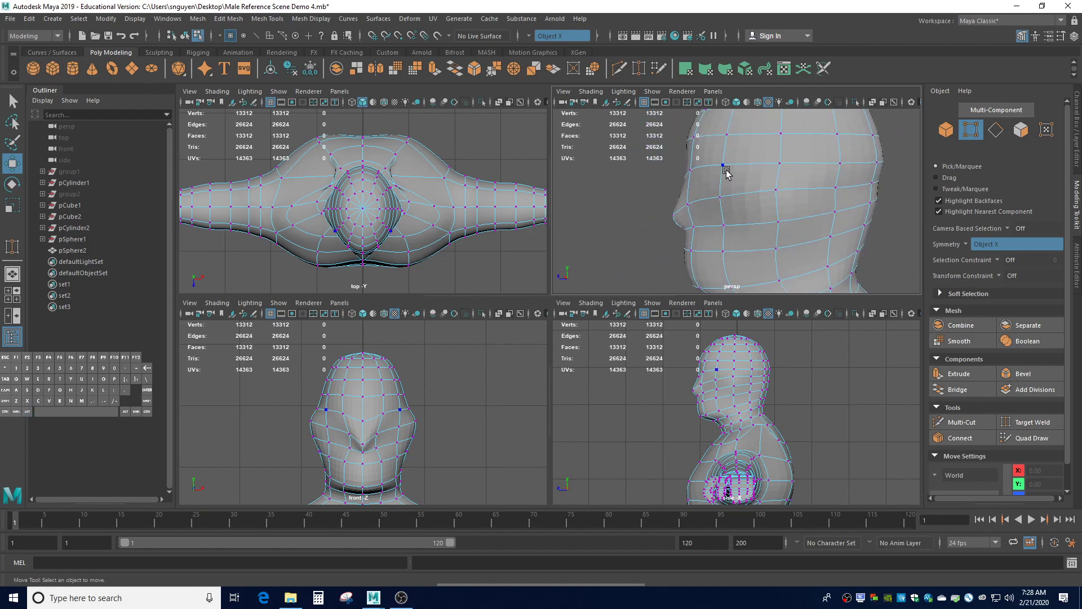
left_click(776, 198)
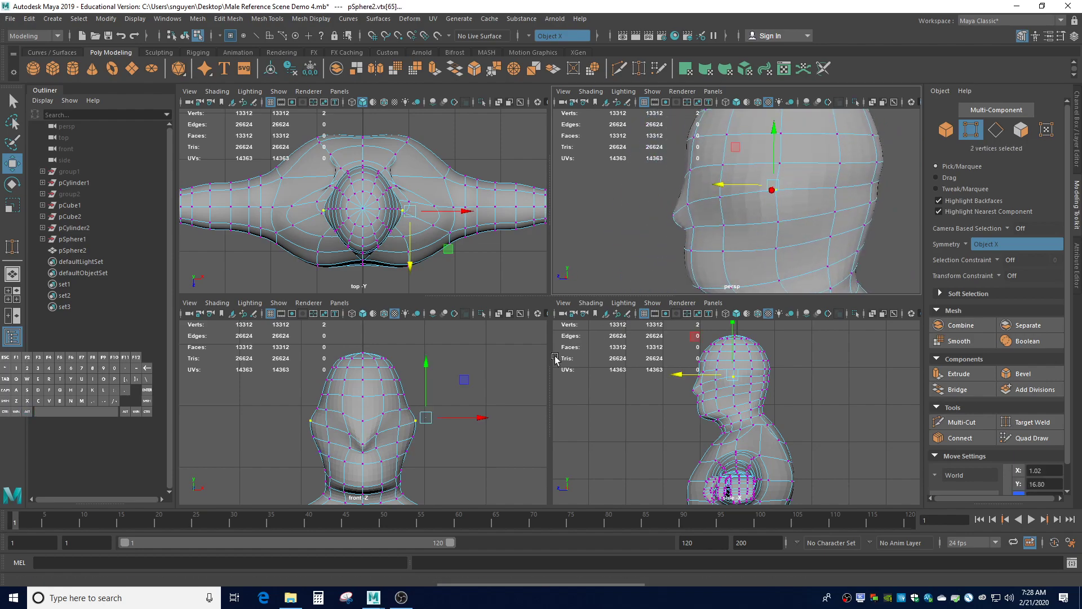
left_click(727, 201)
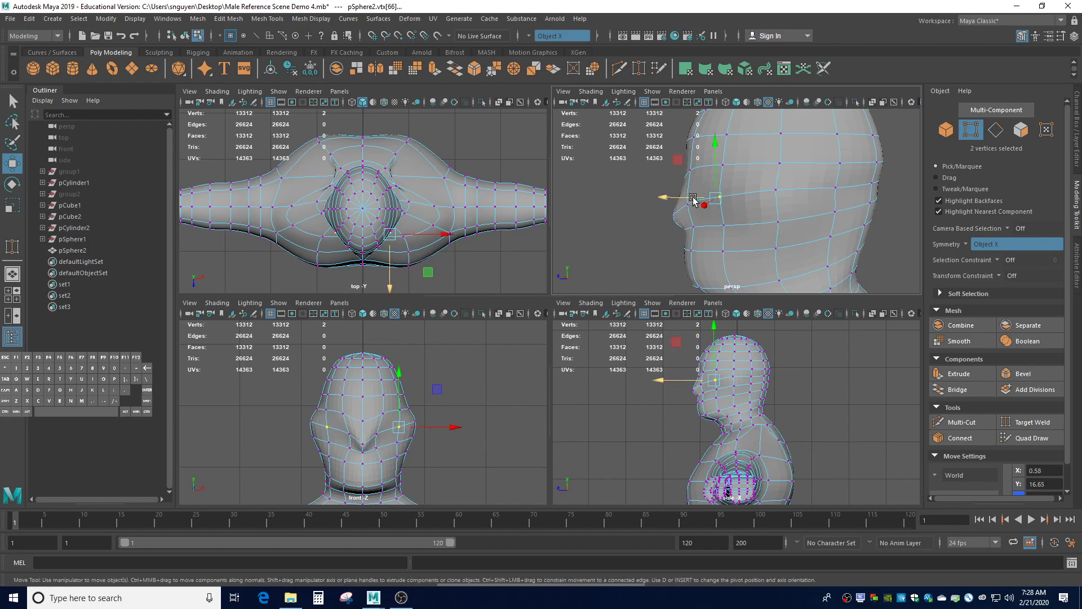
left_click_drag(691, 199, 714, 203)
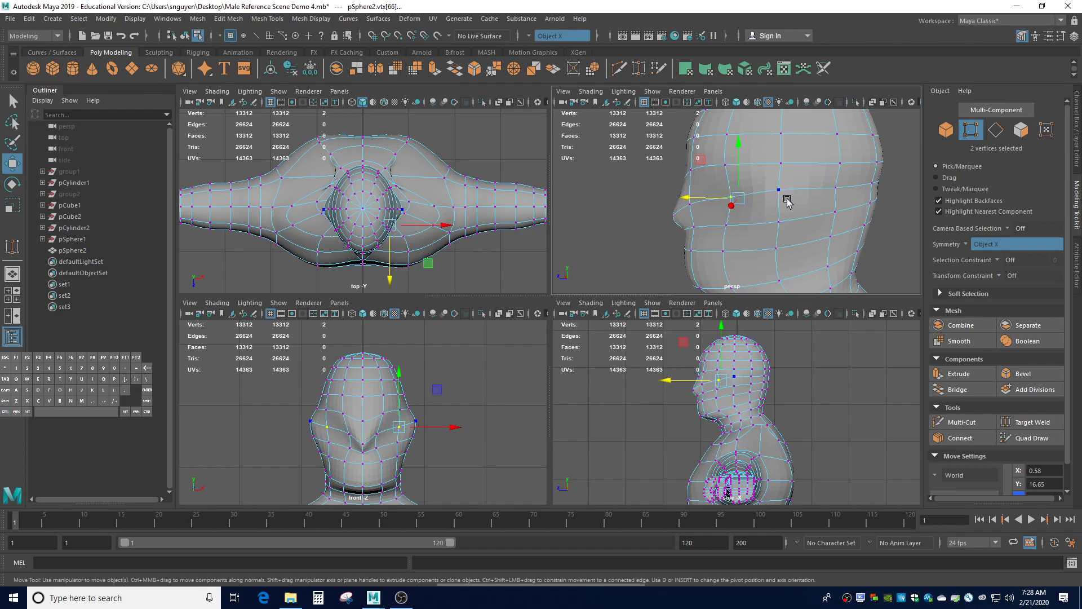
Shift the mirrored vertices along the temple, cheek and back of the head in depth to even out the edge flow.
left_click(840, 191)
left_click_drag(797, 187, 780, 188)
left_click(727, 163)
left_click_drag(689, 171, 796, 165)
left_click(827, 210)
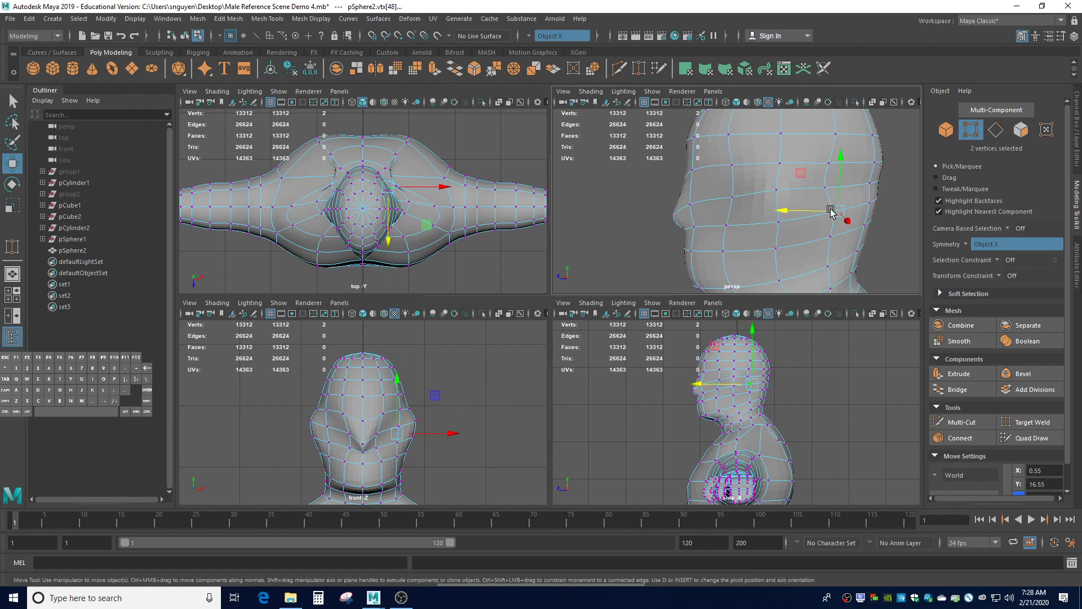
left_click(728, 226)
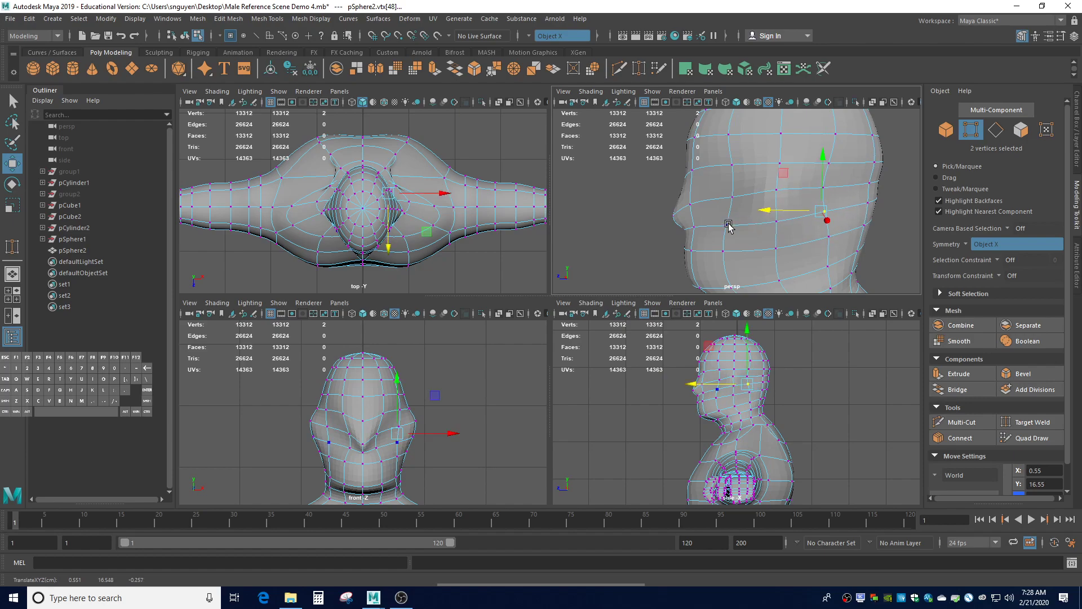
left_click_drag(705, 228, 714, 228)
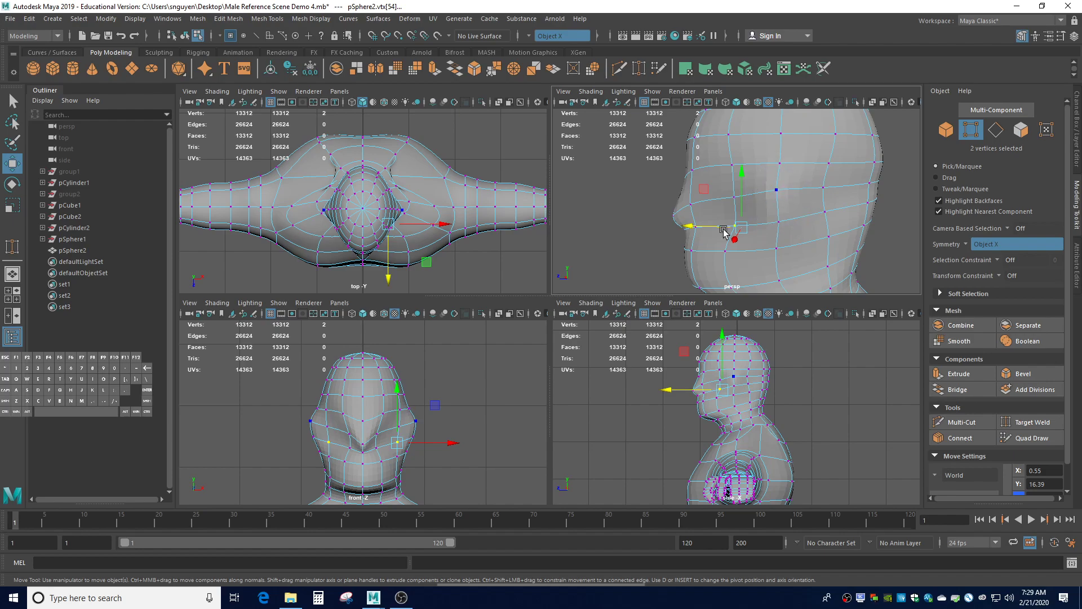
Move the mirrored cheek vertices inward to about X 0.83 and raise the mirrored vertices at the head's widest point to about Y 16.93.
left_click(411, 442)
left_click_drag(412, 442, 458, 439)
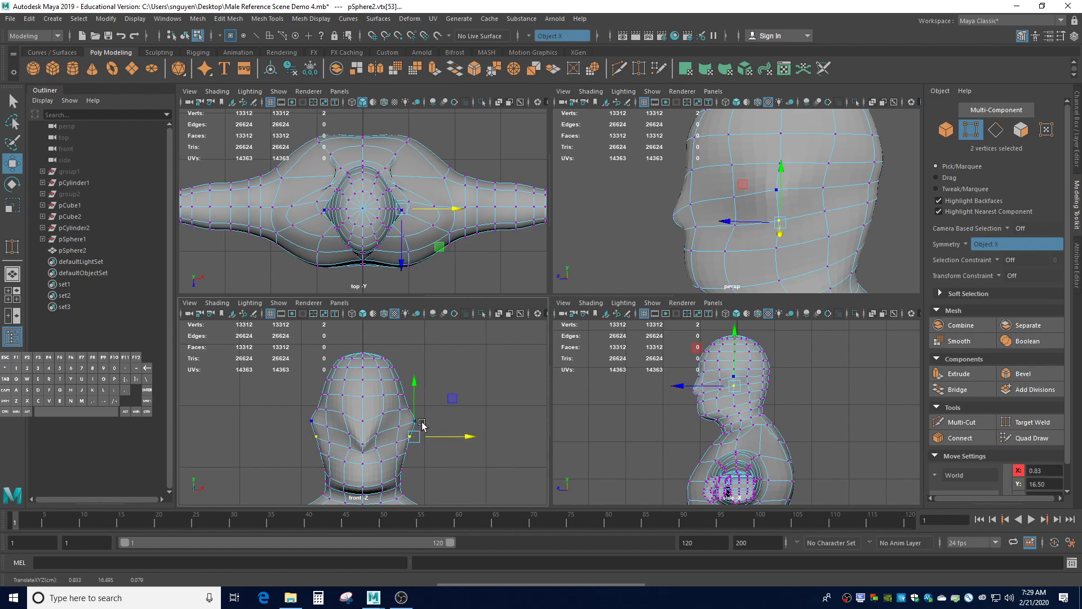
left_click(416, 418)
left_click_drag(426, 396, 426, 388)
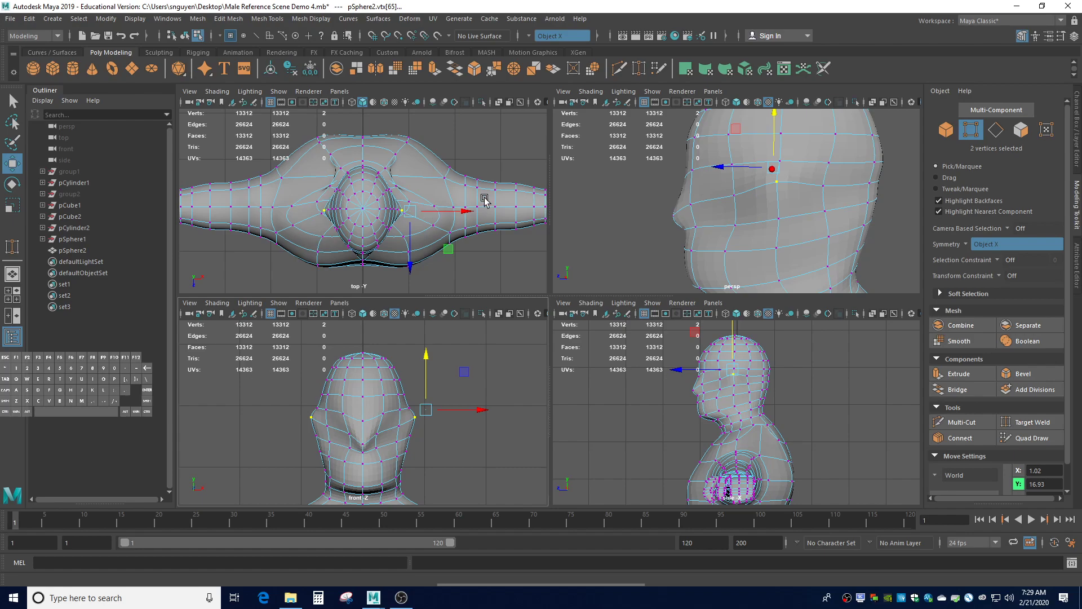
Unhide the group1 reference images and frame them in the perspective and front views.
left_click(70, 171)
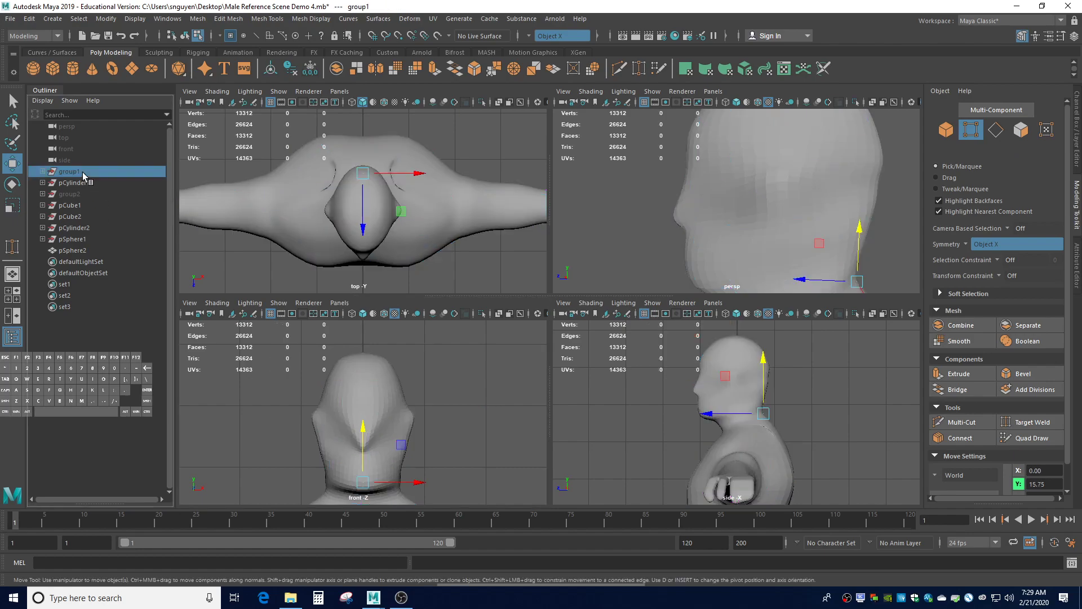
key("h")
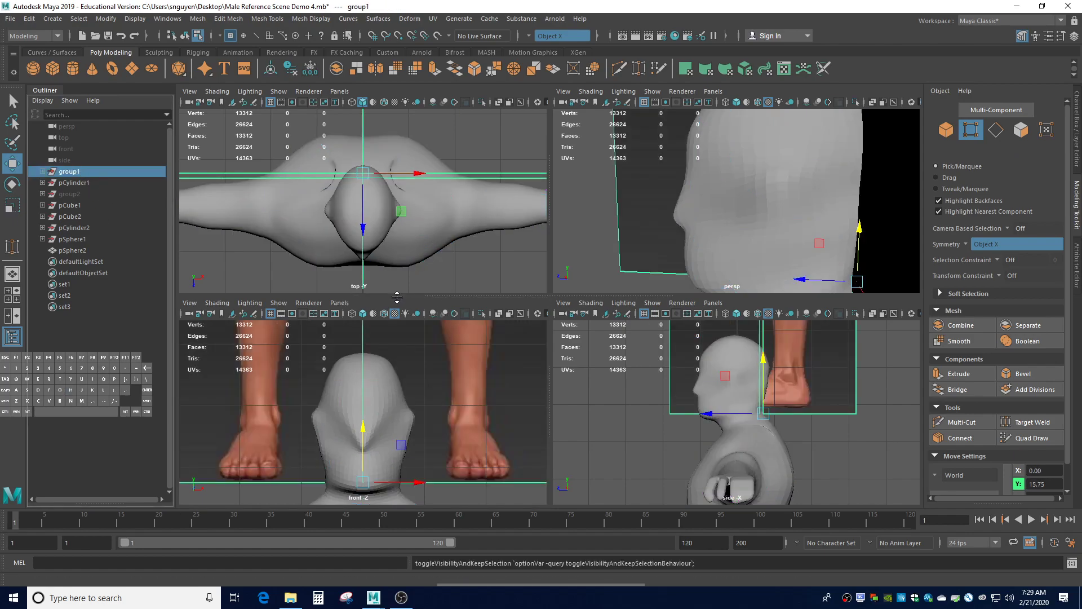
key("f")
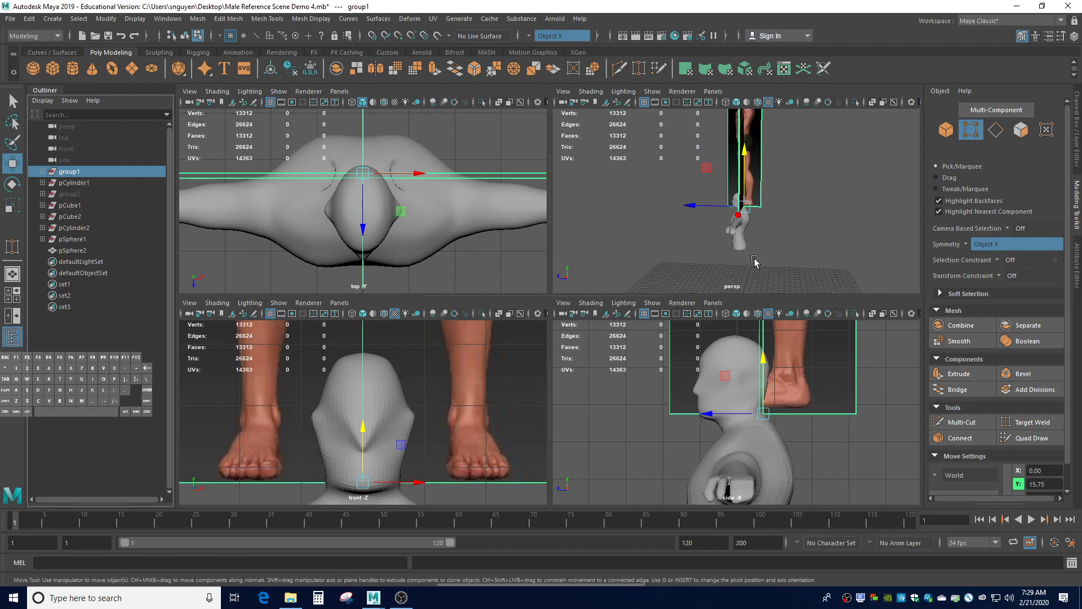
key("f")
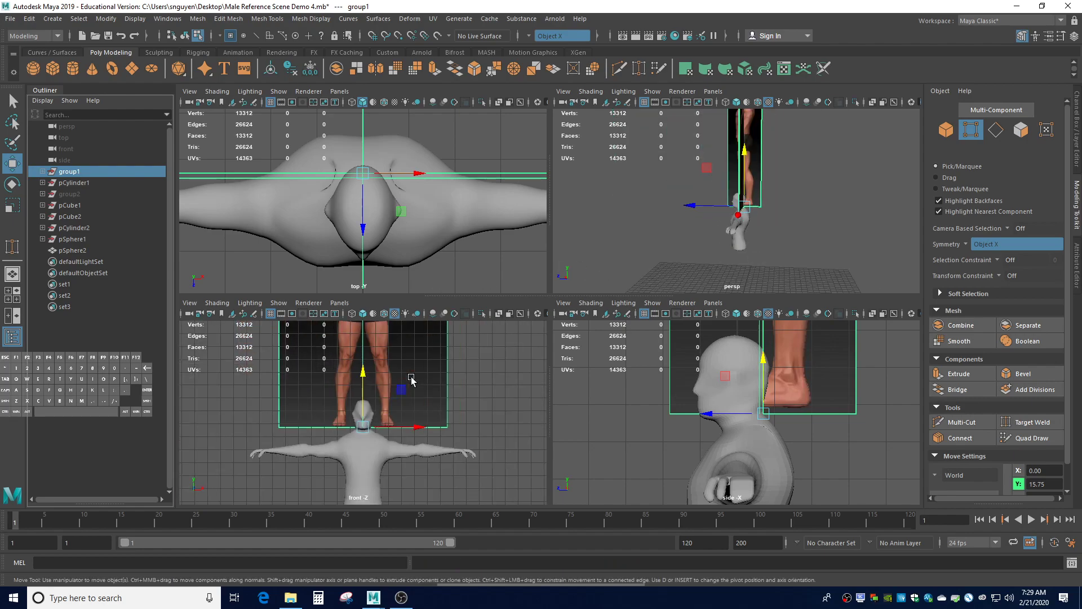
scroll(412, 381, "up", 3)
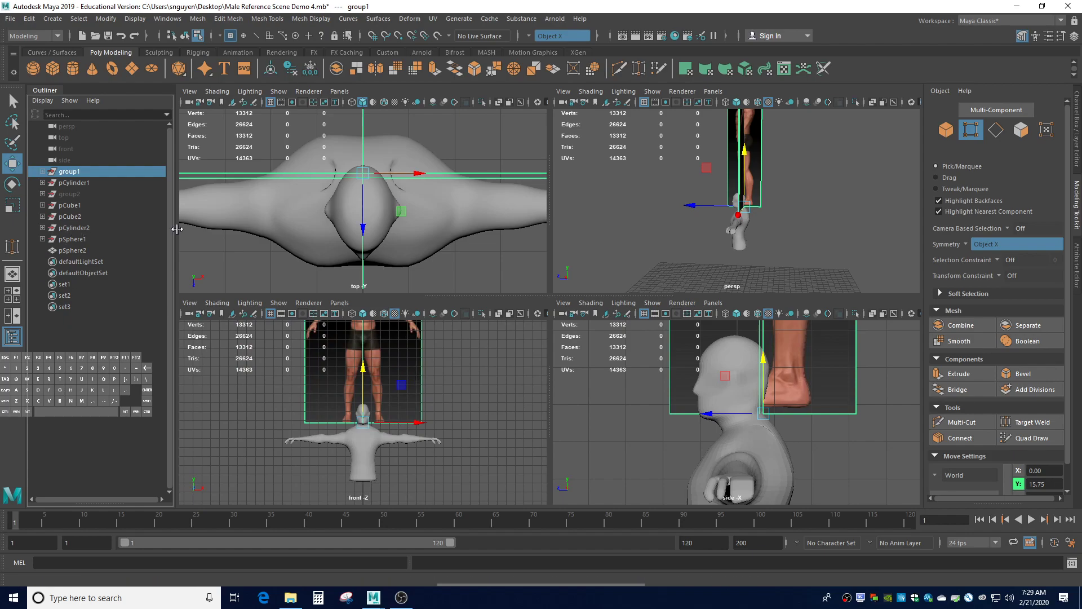
scroll(389, 348, "down", 2)
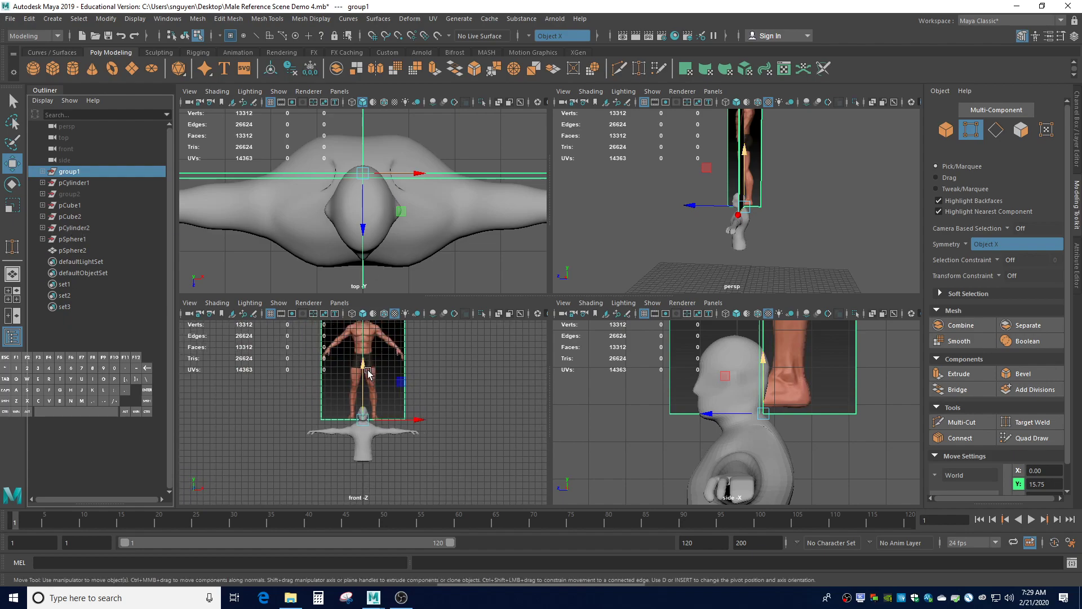
Lower the group1 reference images by setting their Translate Y to 0.
left_click(1077, 137)
double_click(1049, 141)
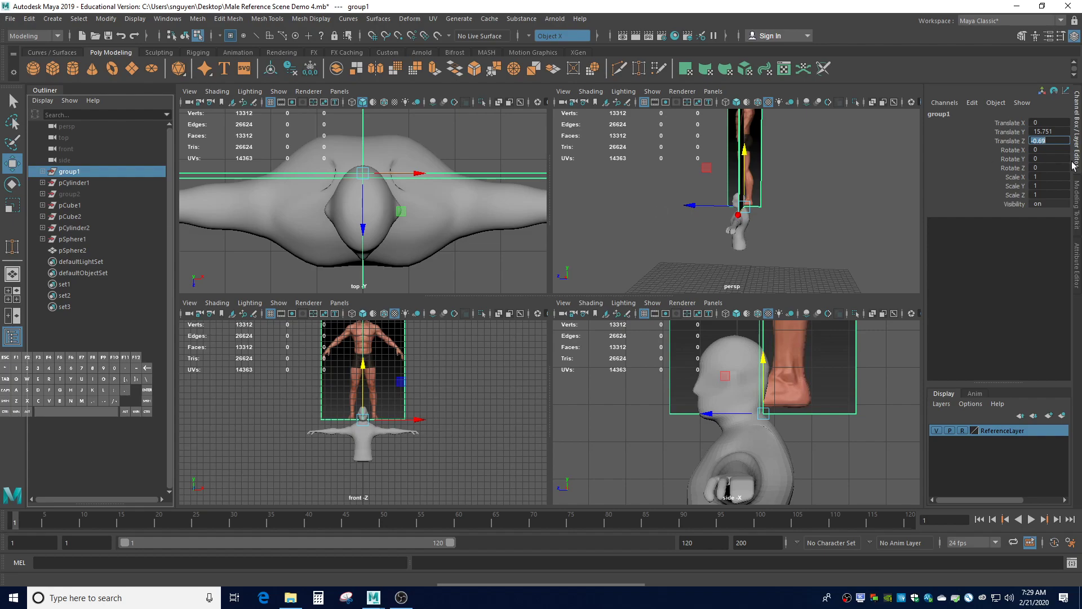
double_click(1055, 132)
key("Return")
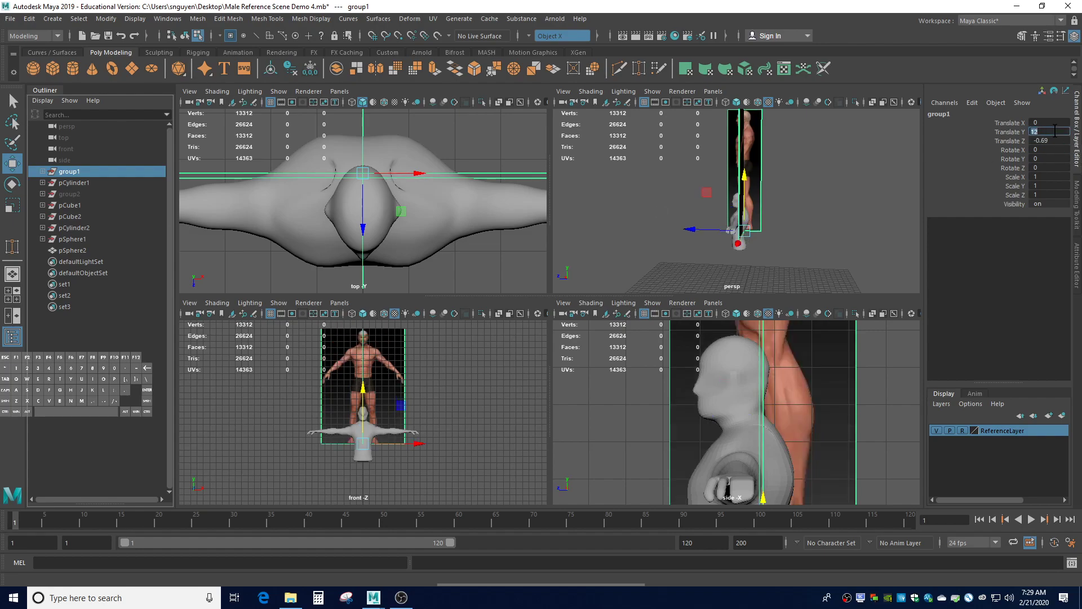
type("8")
key("Return")
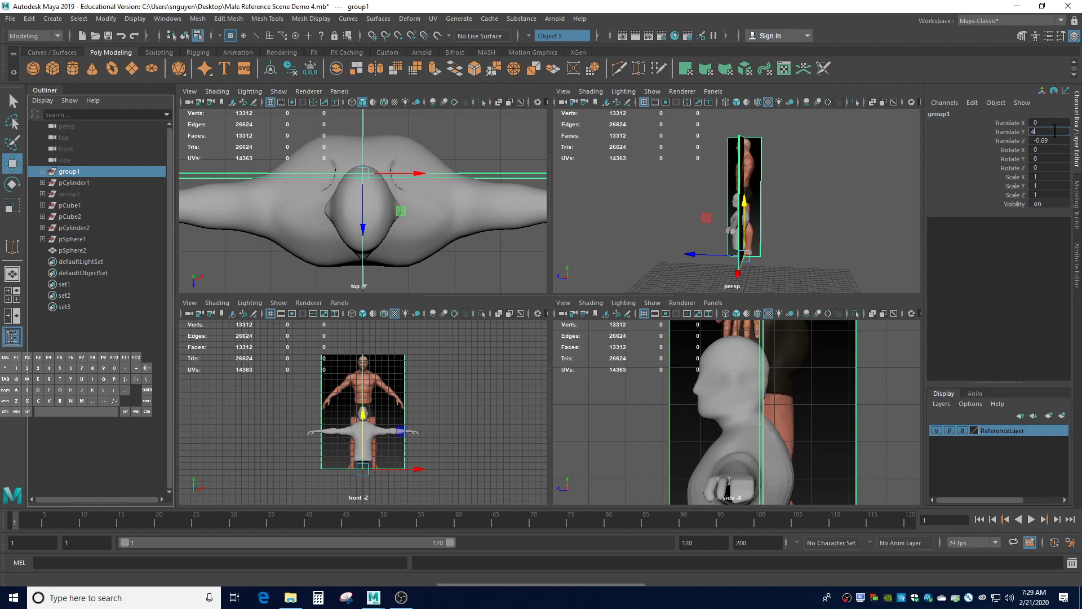
type("4")
key("Return")
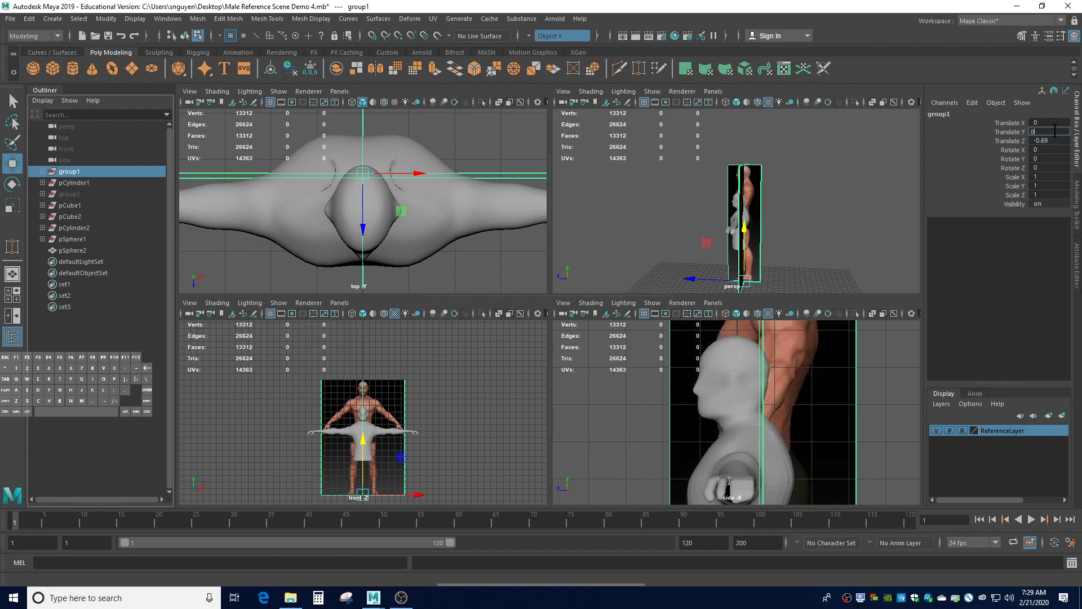
key("Return")
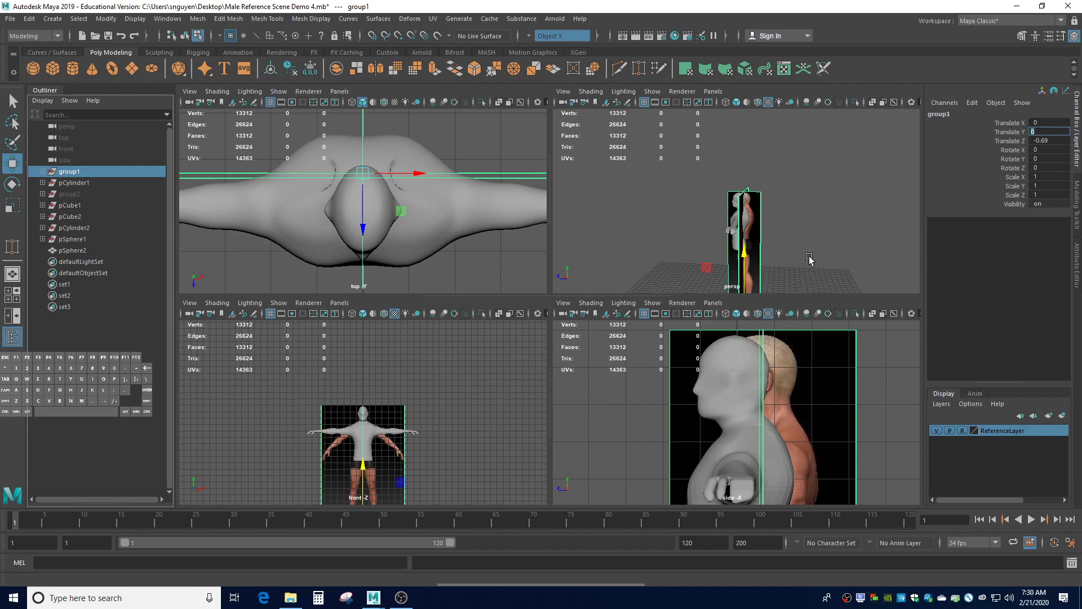
Set the Translate Z of the group1 reference images to 0 to line them up with the model in depth.
left_click(1044, 141)
type("0")
key("Return")
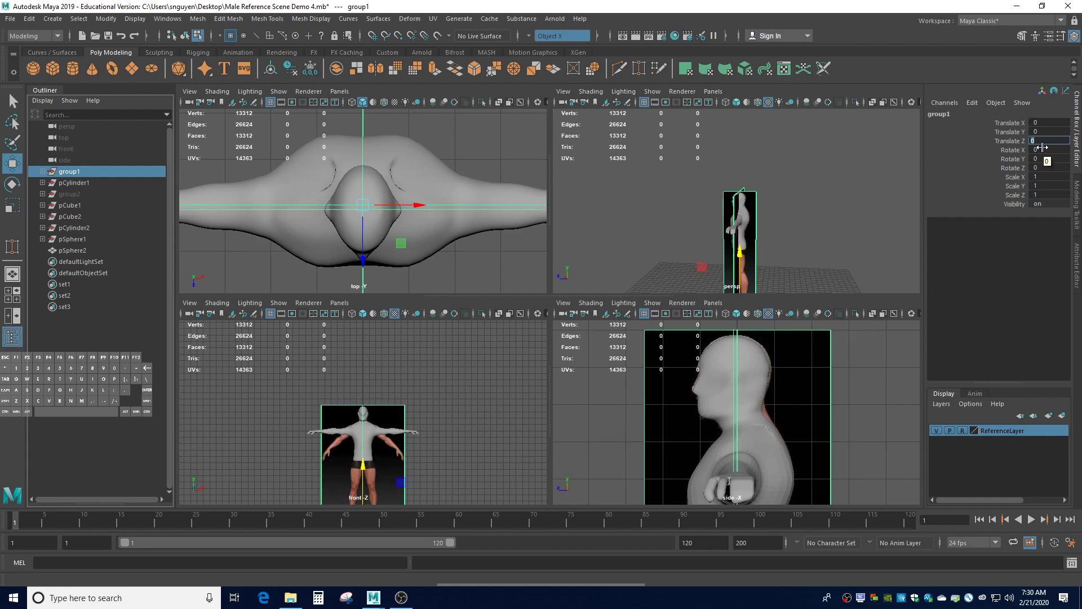
scroll(420, 451, "up", 5)
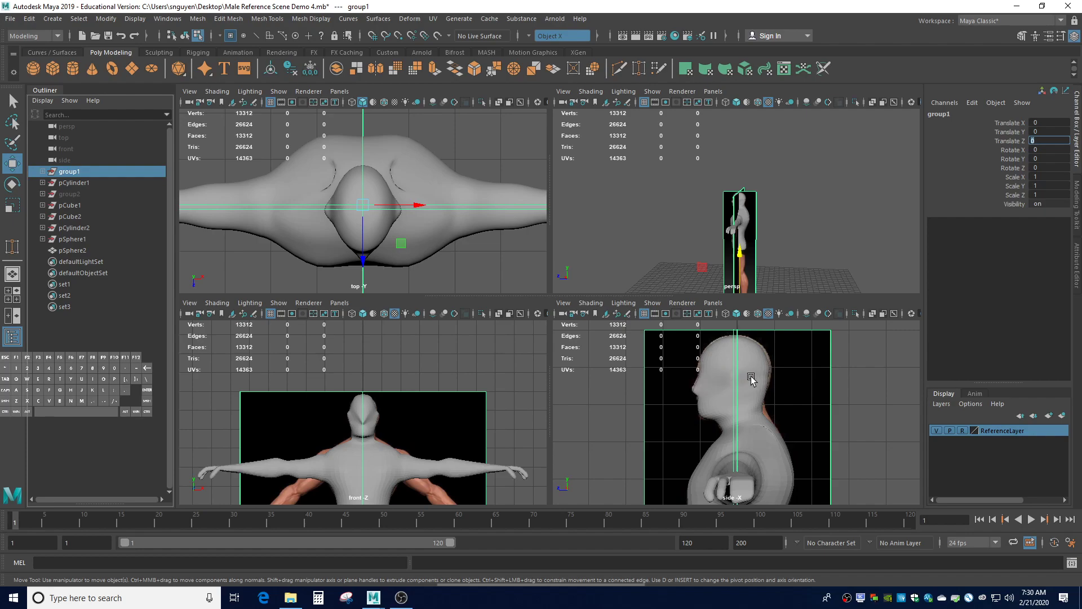
scroll(395, 251, "up", 2)
scroll(420, 234, "down", 4)
scroll(419, 233, "up", 2)
scroll(419, 233, "up", 1)
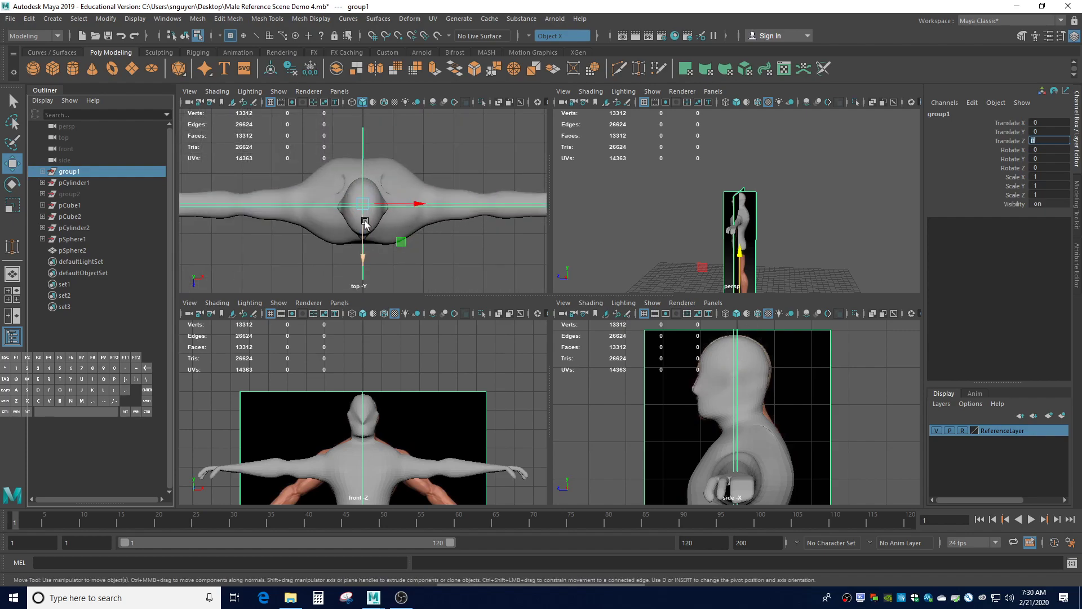